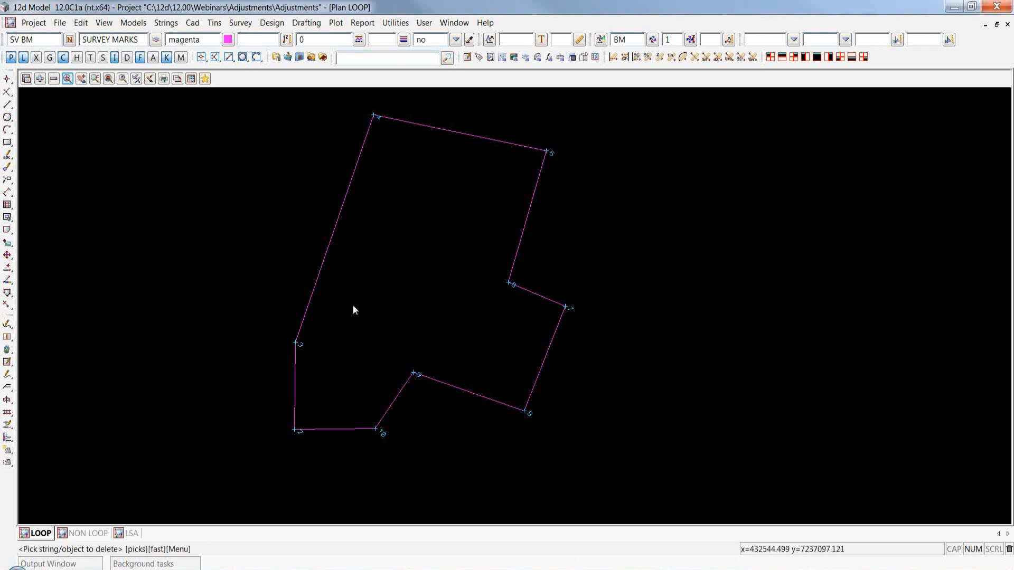
- Inquire on the magenta boundary string in the LOOP plan view to read its properties
{"action": "key", "text": "F2"}
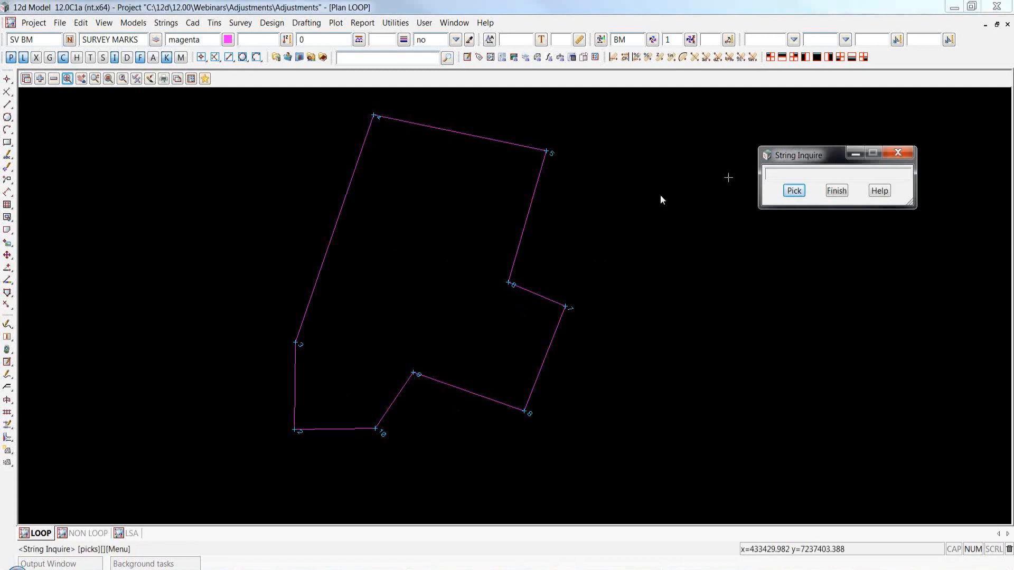
{"action": "left_click", "coordinate": [335, 220]}
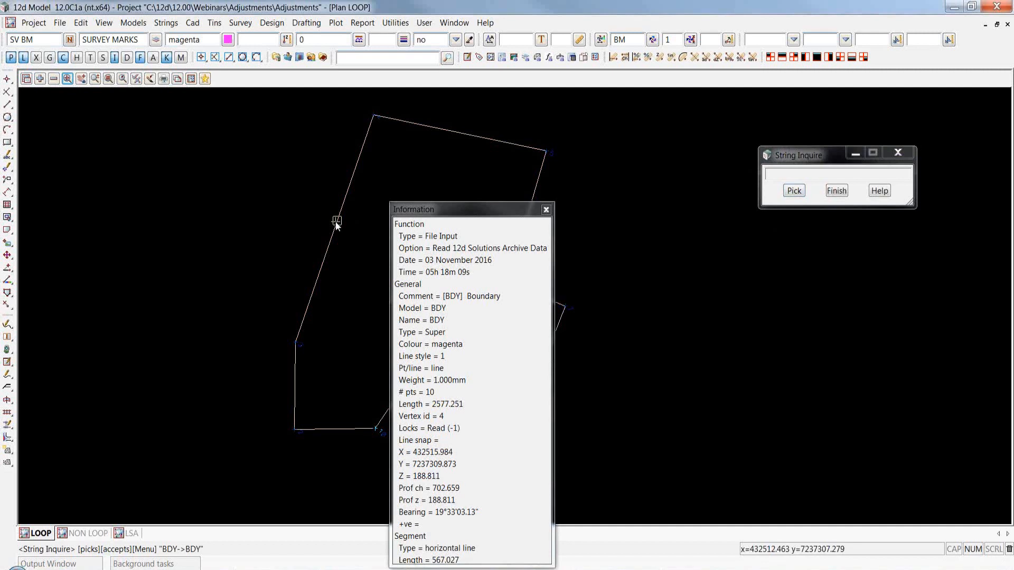
{"action": "left_click", "coordinate": [447, 423]}
- Measure the bearing and distance across the misclose gap, from point 10 to the adjacent open end of the boundary
{"action": "scroll", "coordinate": [358, 443], "scroll_direction": "up", "scroll_amount": 4}
{"action": "scroll", "coordinate": [393, 420], "scroll_direction": "up", "scroll_amount": 5}
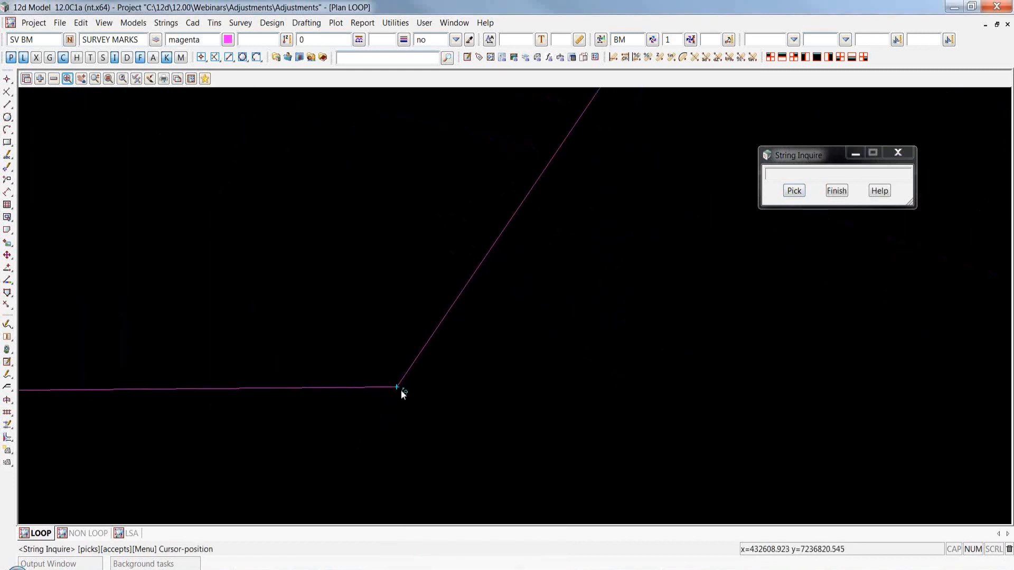
{"action": "scroll", "coordinate": [385, 376], "scroll_direction": "up", "scroll_amount": 5}
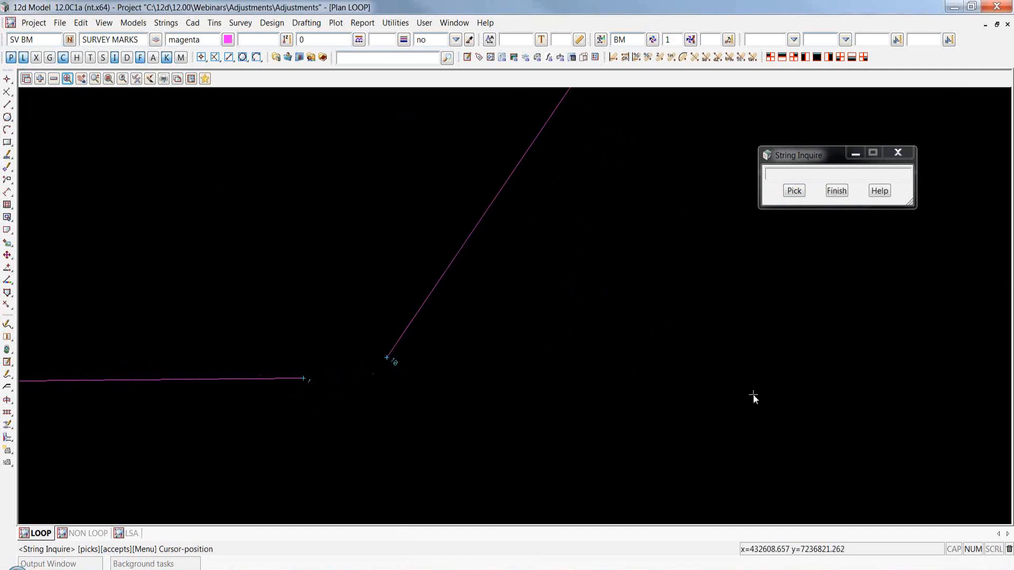
{"action": "key", "text": "F3"}
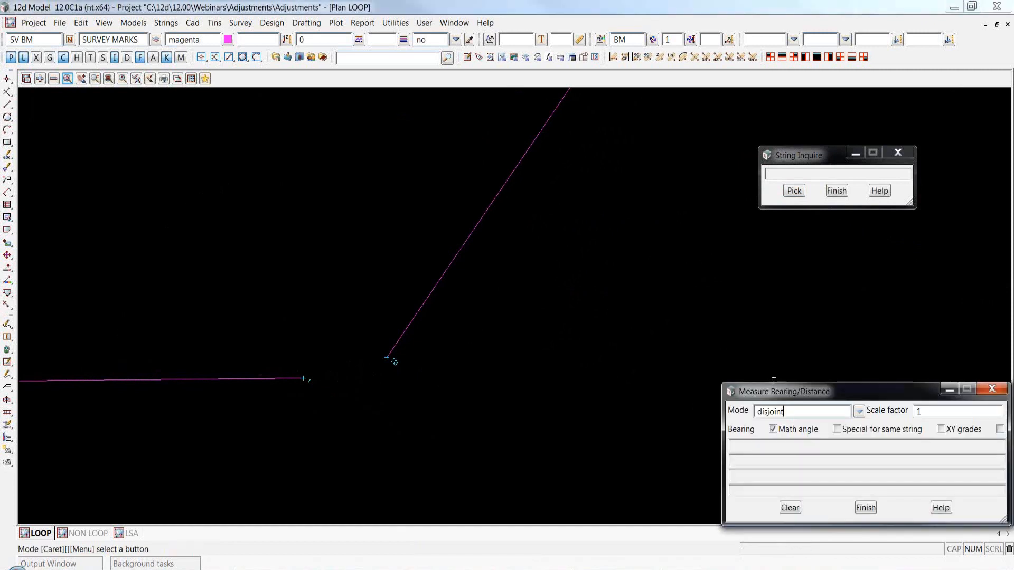
{"action": "left_click_drag", "start_coordinate": [830, 391], "coordinate": [759, 312]}
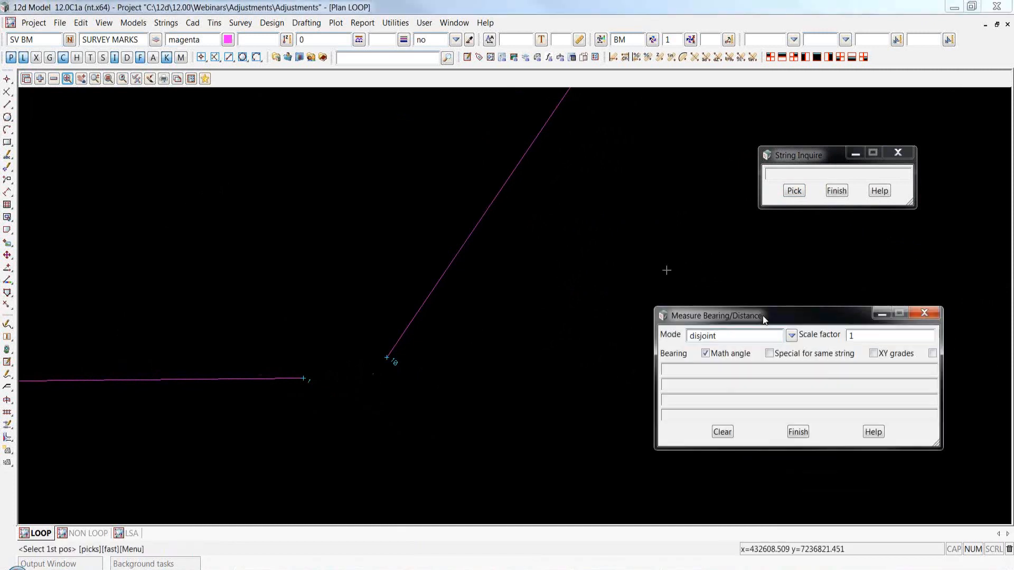
{"action": "left_click", "coordinate": [396, 23]}
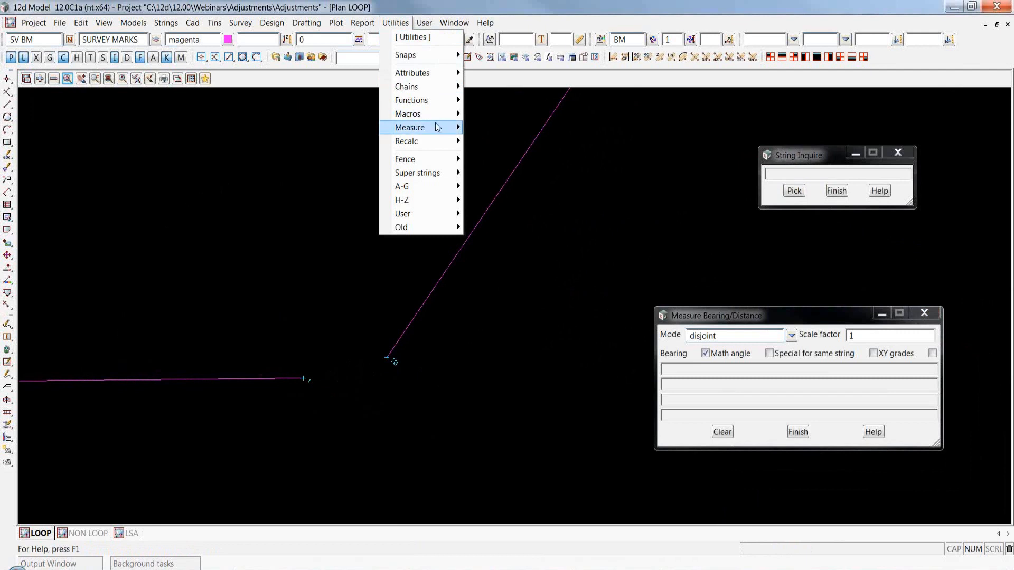
{"action": "mouse_move", "coordinate": [435, 126]}
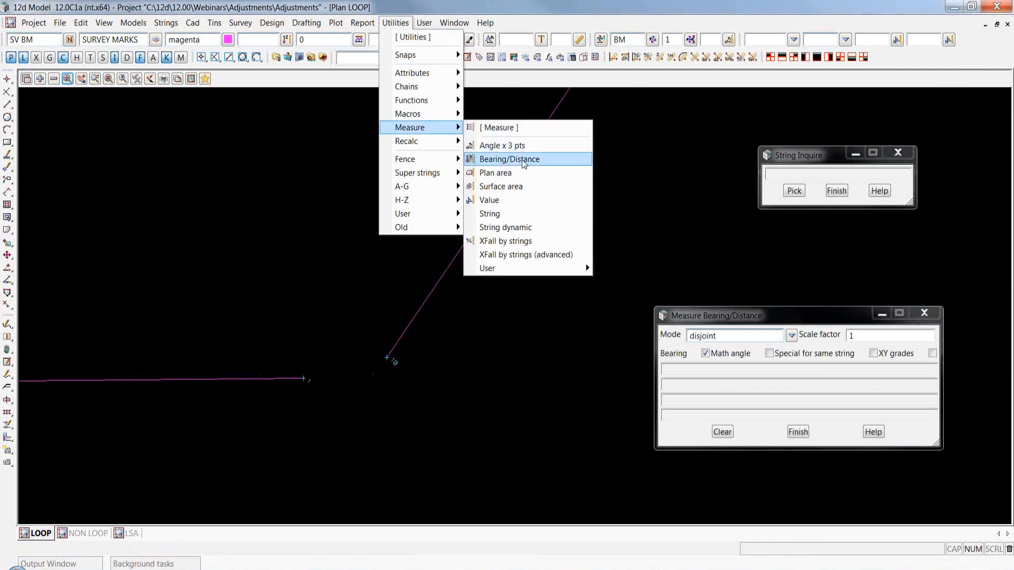
{"action": "left_click", "coordinate": [565, 340]}
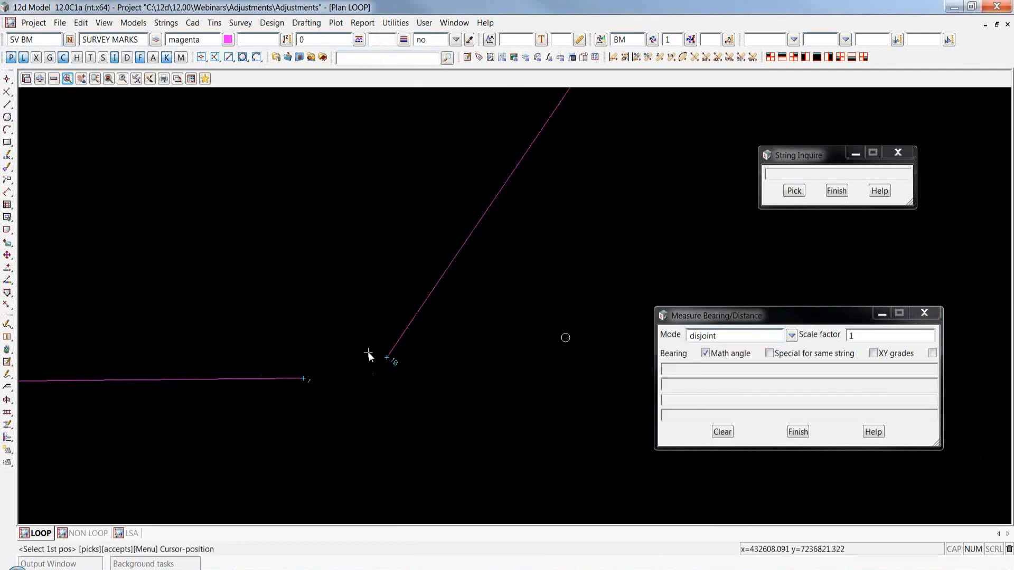
{"action": "left_click", "coordinate": [386, 357]}
{"action": "middle_click", "coordinate": [383, 359]}
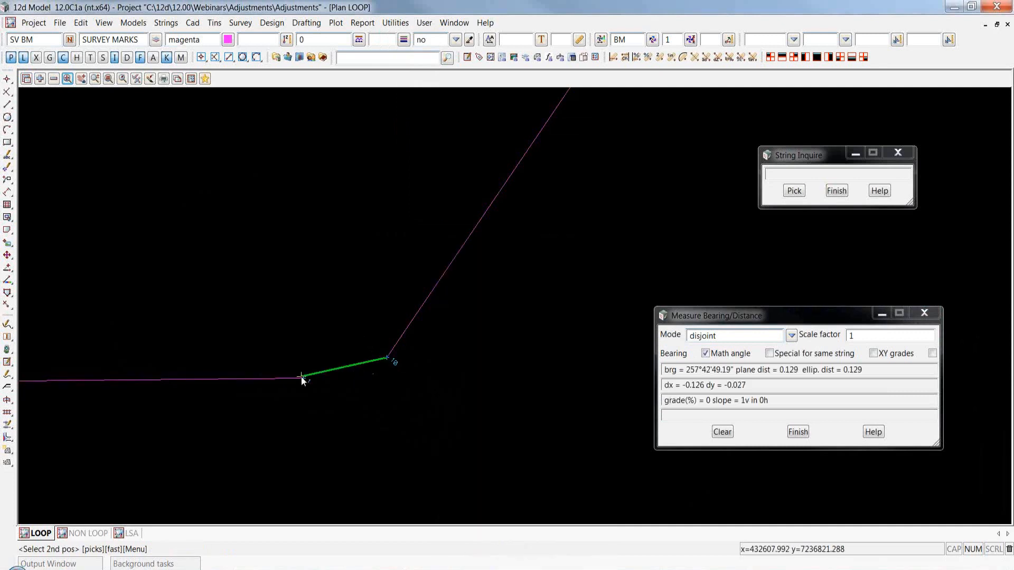
{"action": "left_click", "coordinate": [301, 377]}
{"action": "middle_click", "coordinate": [301, 378]}
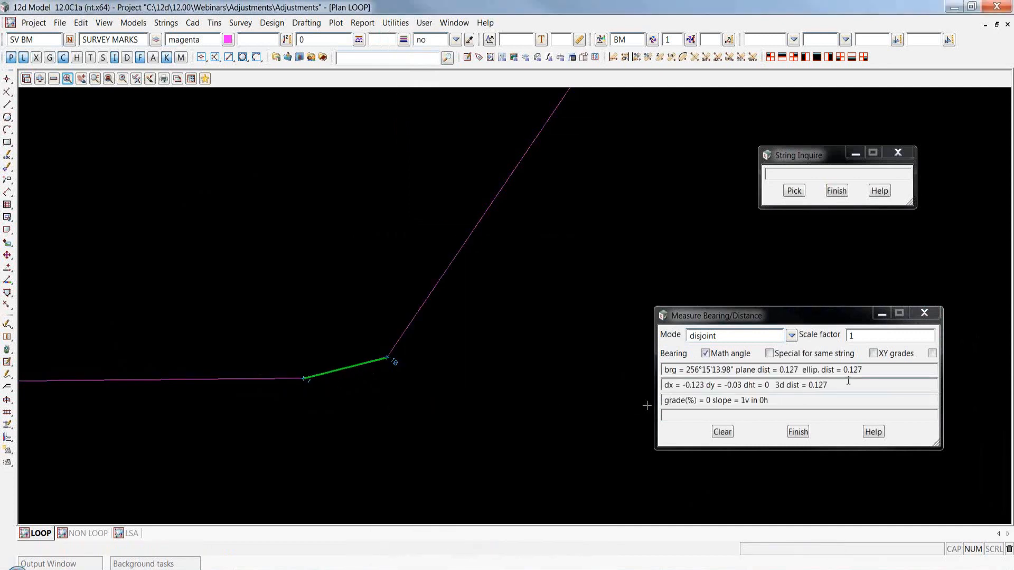
- Examine the measured distance and bearing of the gap, then finish measuring with the whole loop in view
{"action": "left_click_drag", "start_coordinate": [870, 370], "coordinate": [844, 368]}
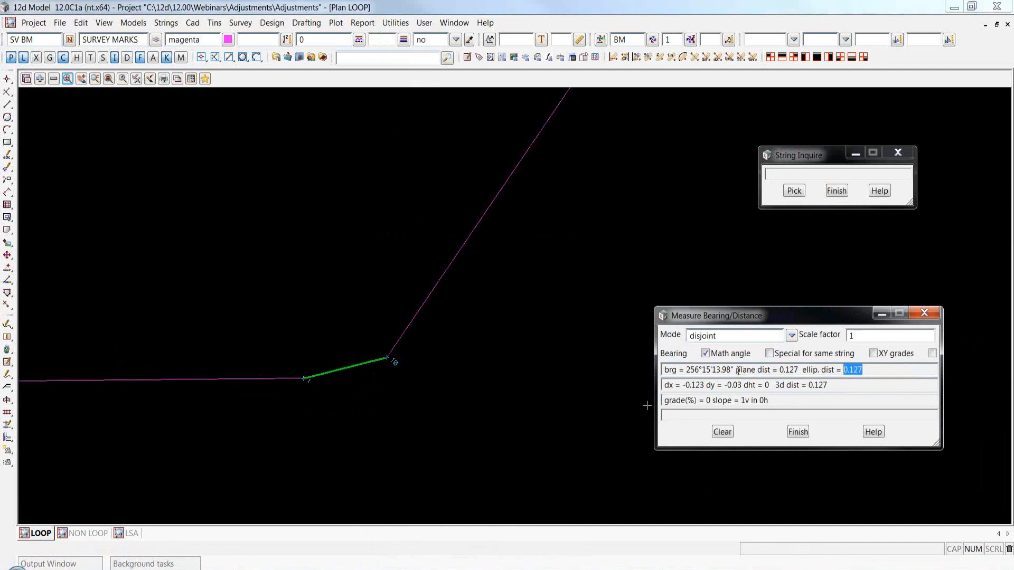
{"action": "left_click_drag", "start_coordinate": [731, 369], "coordinate": [685, 378]}
{"action": "scroll", "coordinate": [585, 429], "scroll_direction": "down", "scroll_amount": 4}
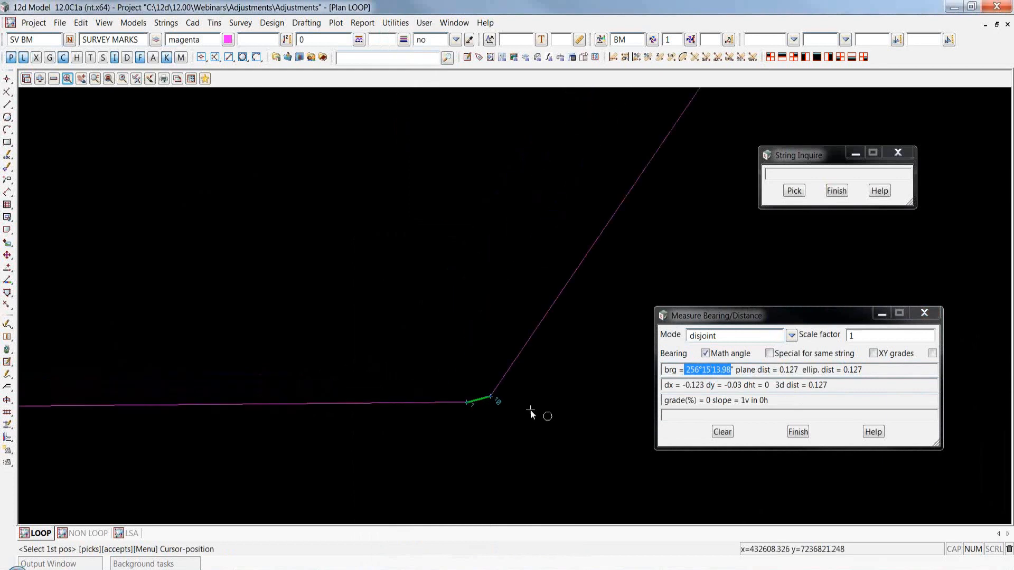
{"action": "scroll", "coordinate": [531, 393], "scroll_direction": "down", "scroll_amount": 3}
{"action": "scroll", "coordinate": [534, 423], "scroll_direction": "down", "scroll_amount": 4}
{"action": "scroll", "coordinate": [536, 427], "scroll_direction": "down", "scroll_amount": 2}
{"action": "scroll", "coordinate": [562, 442], "scroll_direction": "down", "scroll_amount": 3}
{"action": "scroll", "coordinate": [487, 474], "scroll_direction": "down", "scroll_amount": 4}
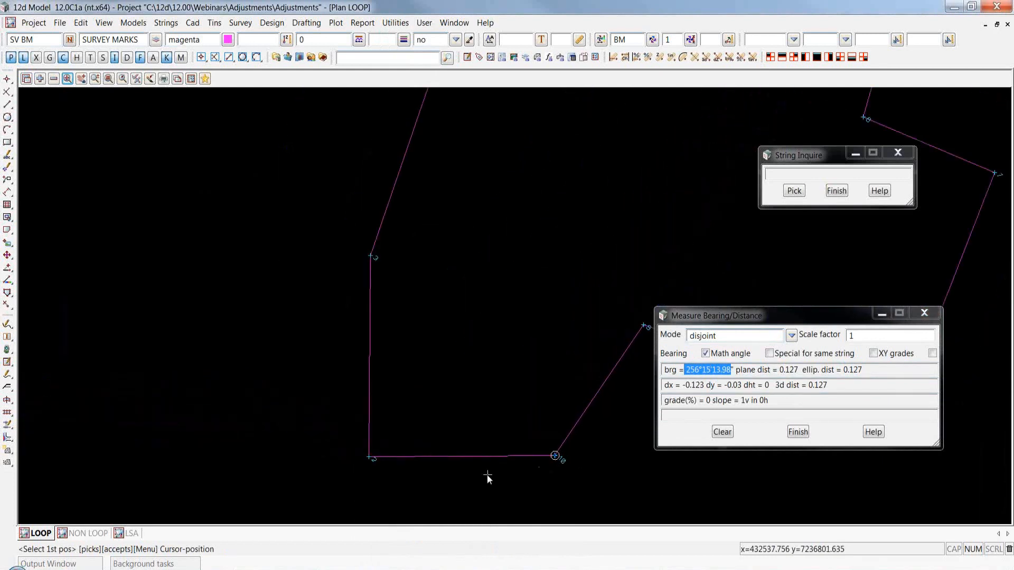
{"action": "left_click", "coordinate": [68, 79]}
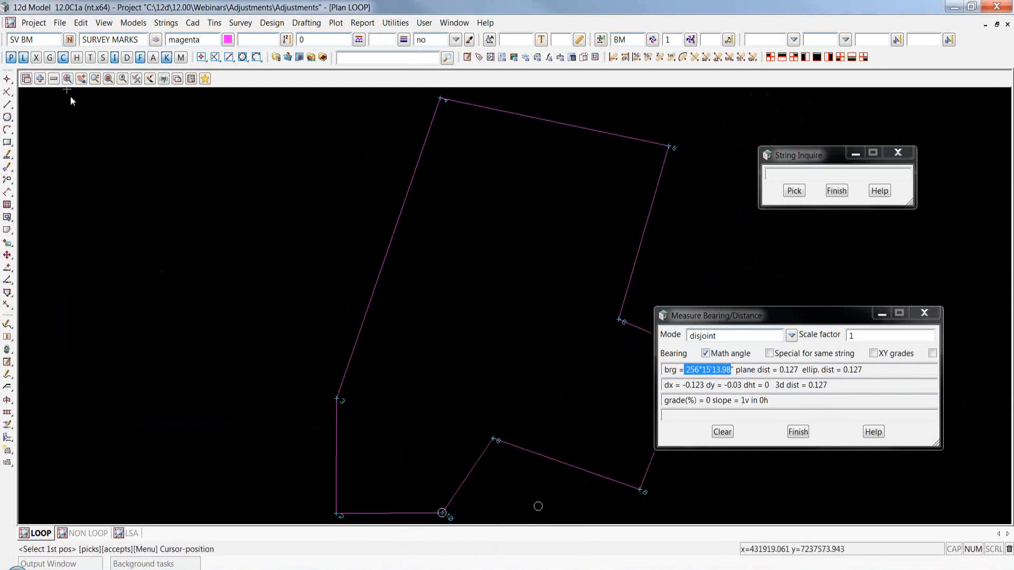
{"action": "left_click", "coordinate": [798, 432]}
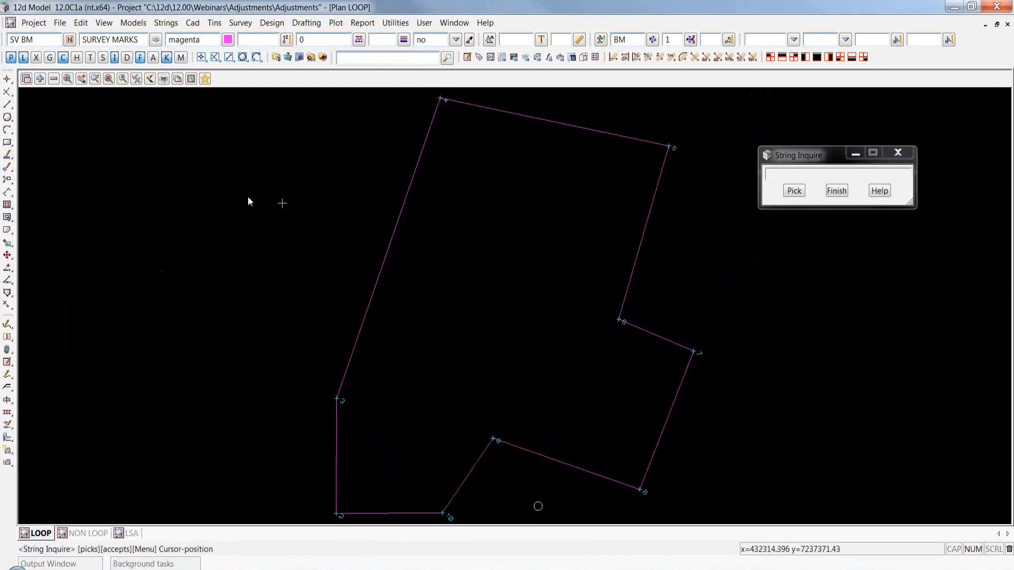
- Set up a new traverse adjustment of type loop with bowditch coordinate adjustment and a relative accuracy tolerance of 1:10000
{"action": "left_click", "coordinate": [241, 25]}
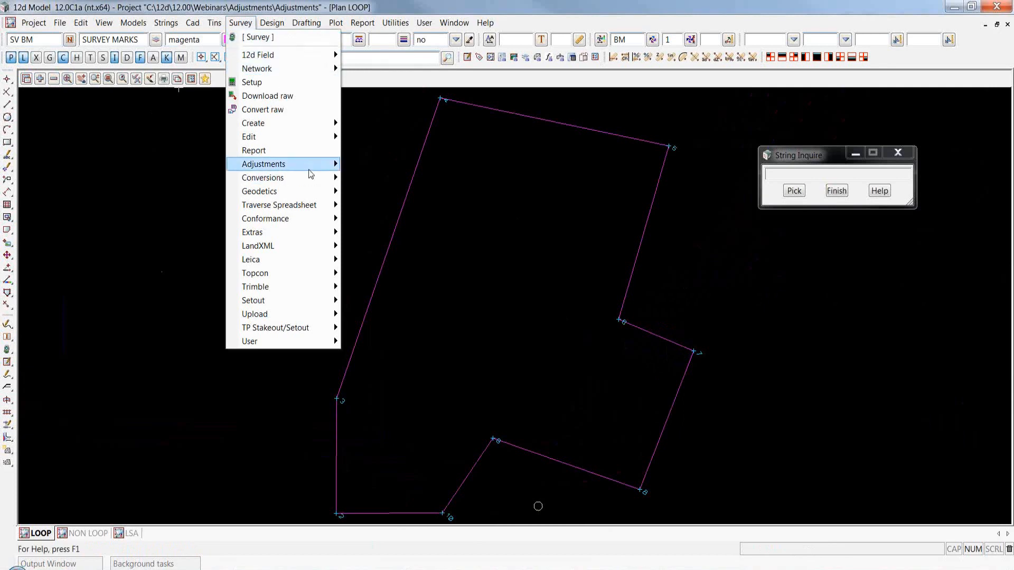
{"action": "mouse_move", "coordinate": [313, 169]}
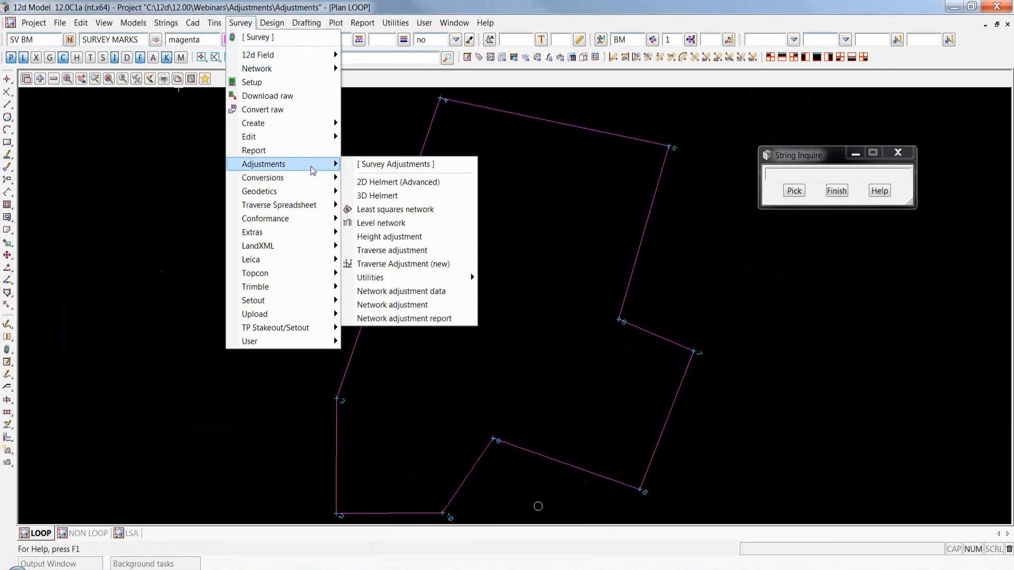
{"action": "left_click", "coordinate": [403, 267]}
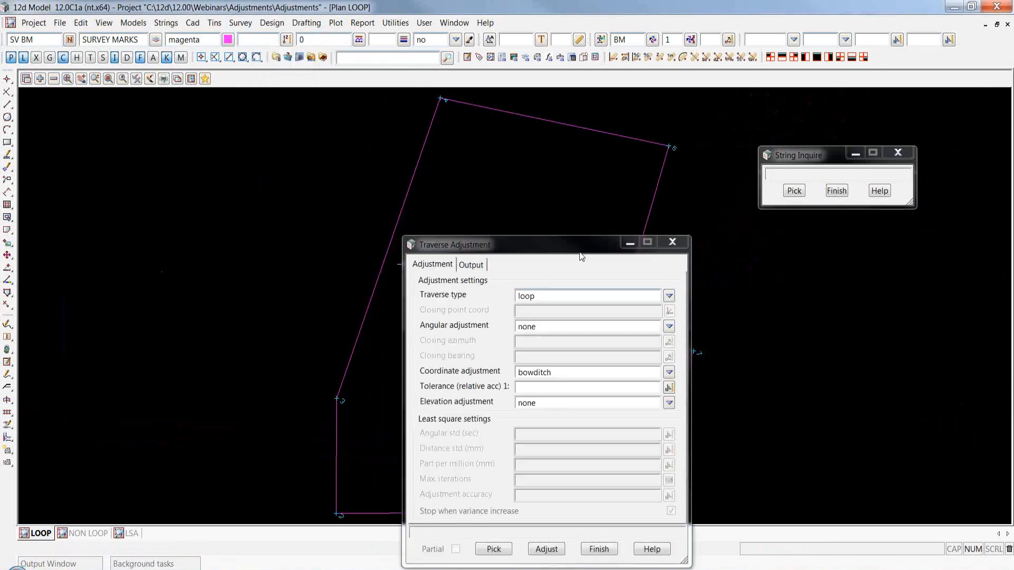
{"action": "left_click_drag", "start_coordinate": [577, 250], "coordinate": [201, 107]}
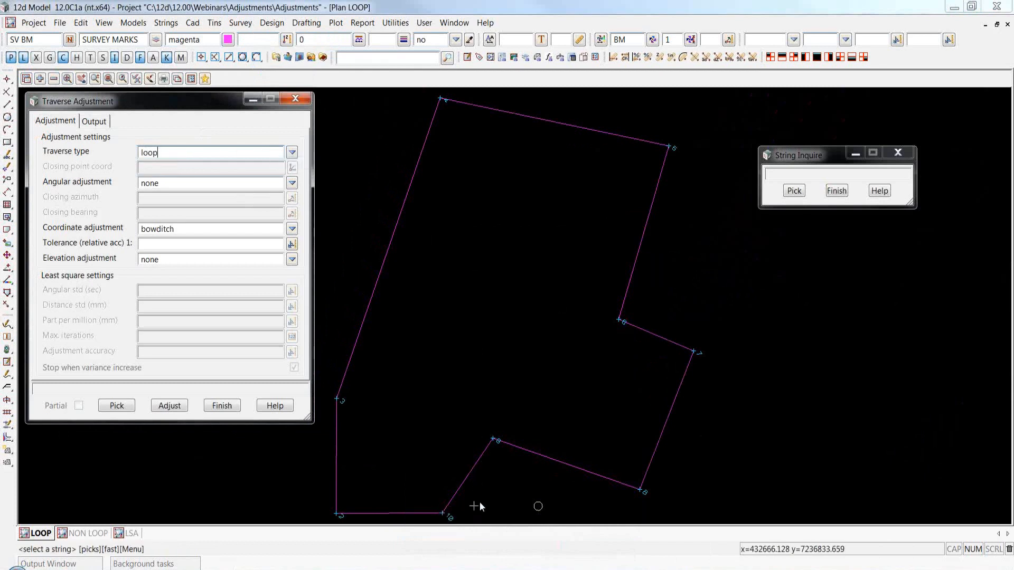
{"action": "scroll", "coordinate": [772, 316], "scroll_direction": "down", "scroll_amount": 1}
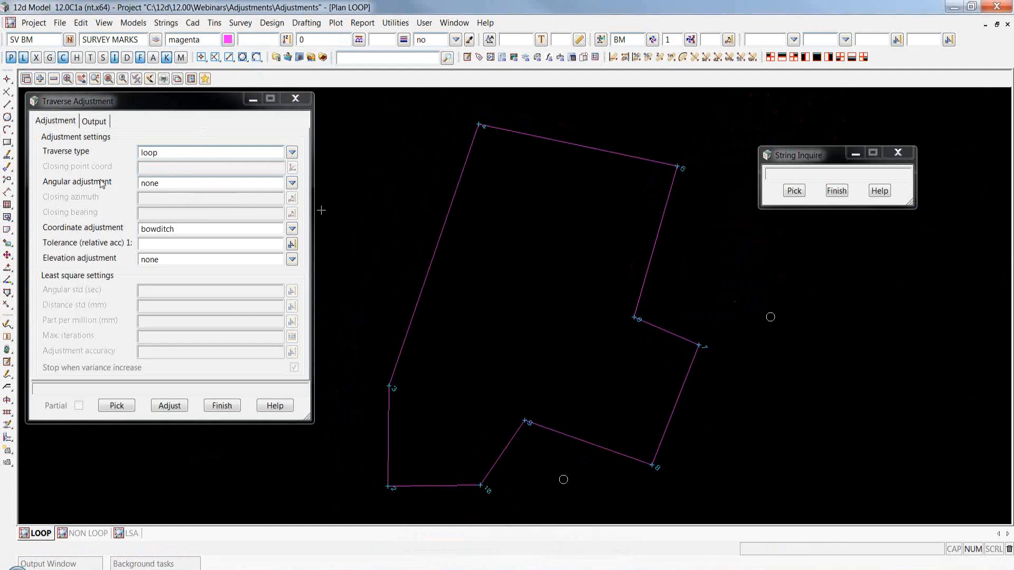
{"action": "left_click", "coordinate": [182, 183]}
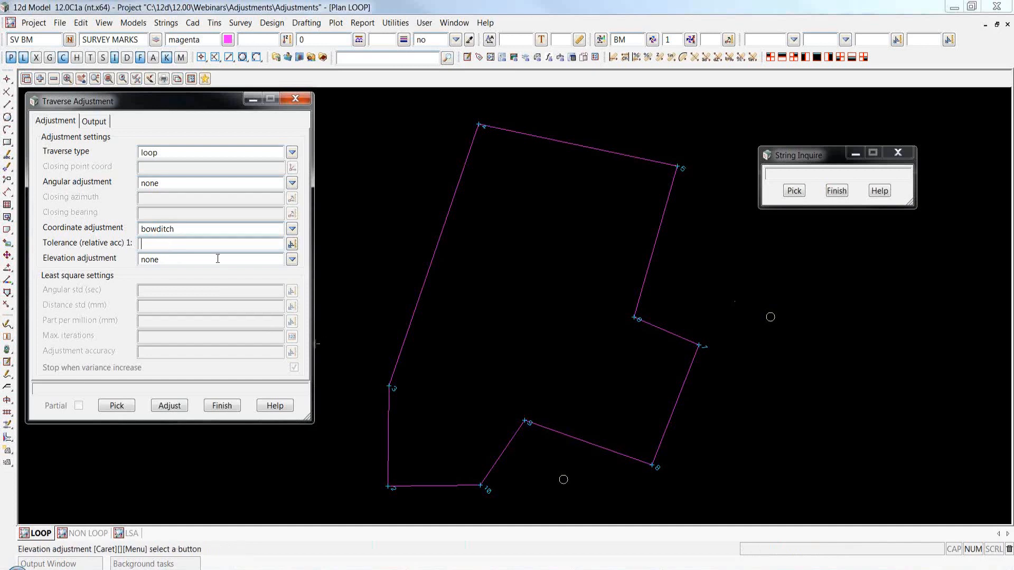
{"action": "left_click", "coordinate": [292, 230]}
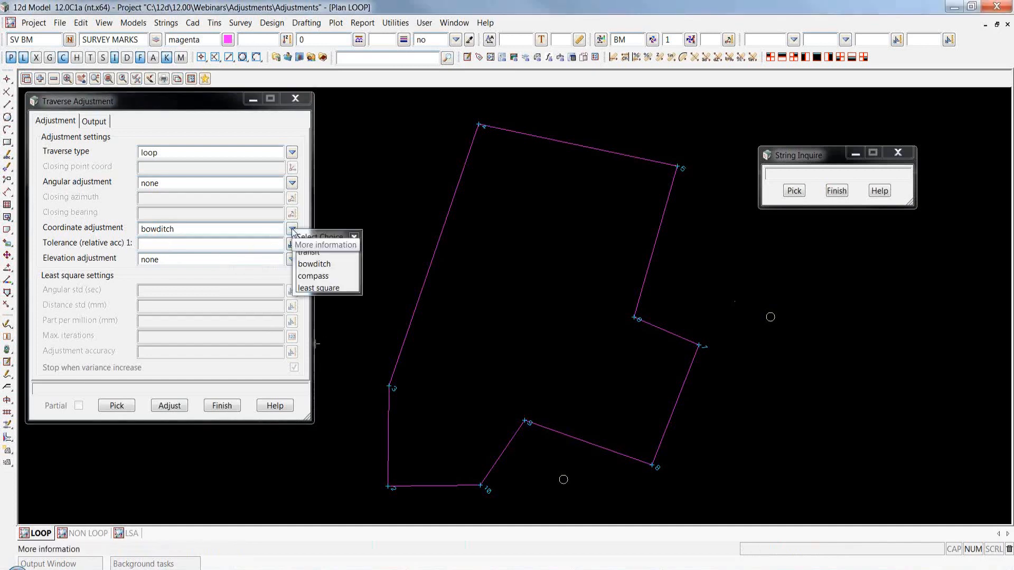
{"action": "left_click", "coordinate": [317, 264]}
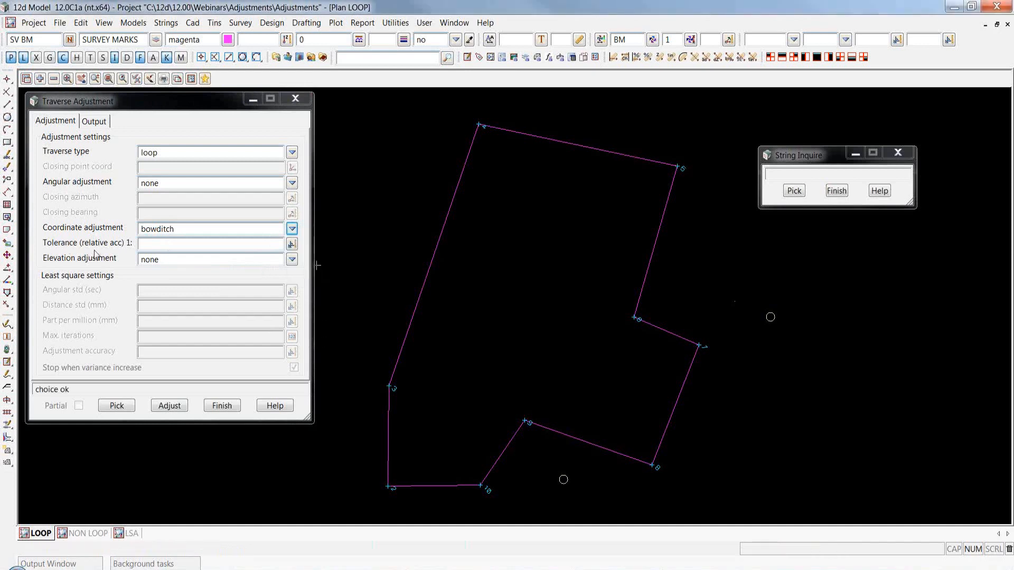
{"action": "left_click", "coordinate": [153, 243]}
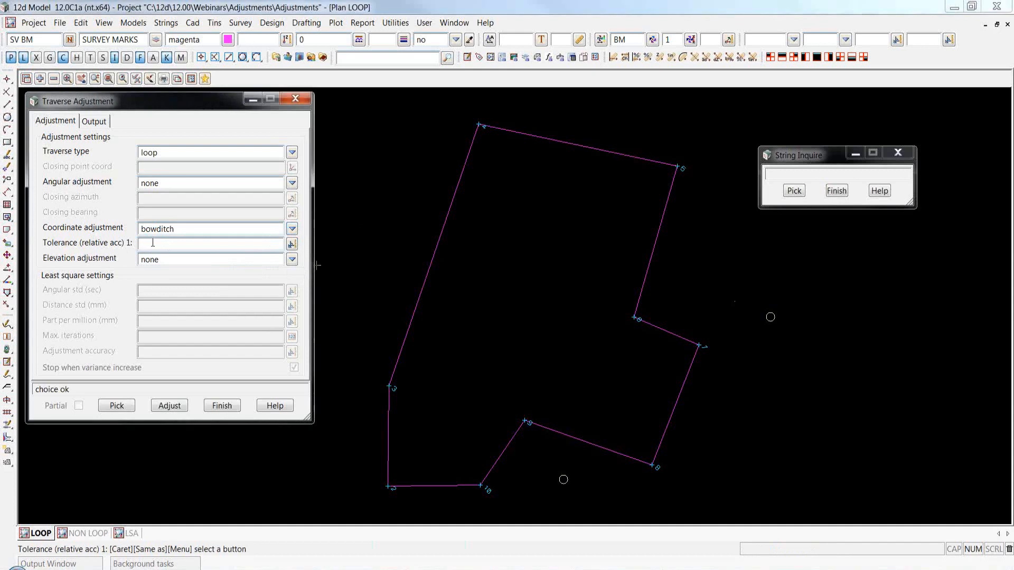
{"action": "type", "text": "0000"}
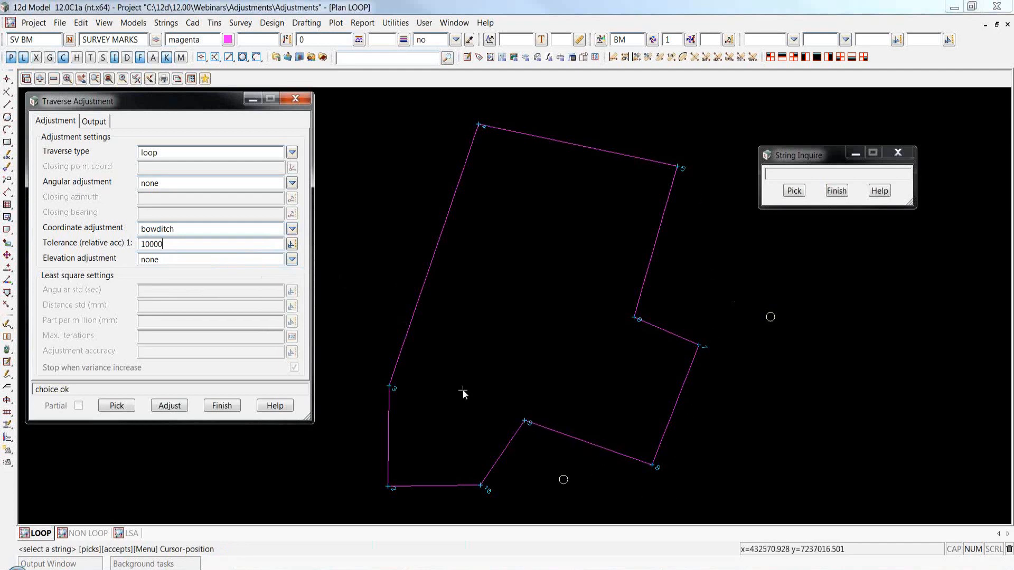
- Select the boundary string for the traverse adjustment and check its reported misclose bearing, distance and ratio
{"action": "left_click", "coordinate": [117, 406]}
{"action": "left_click", "coordinate": [540, 433]}
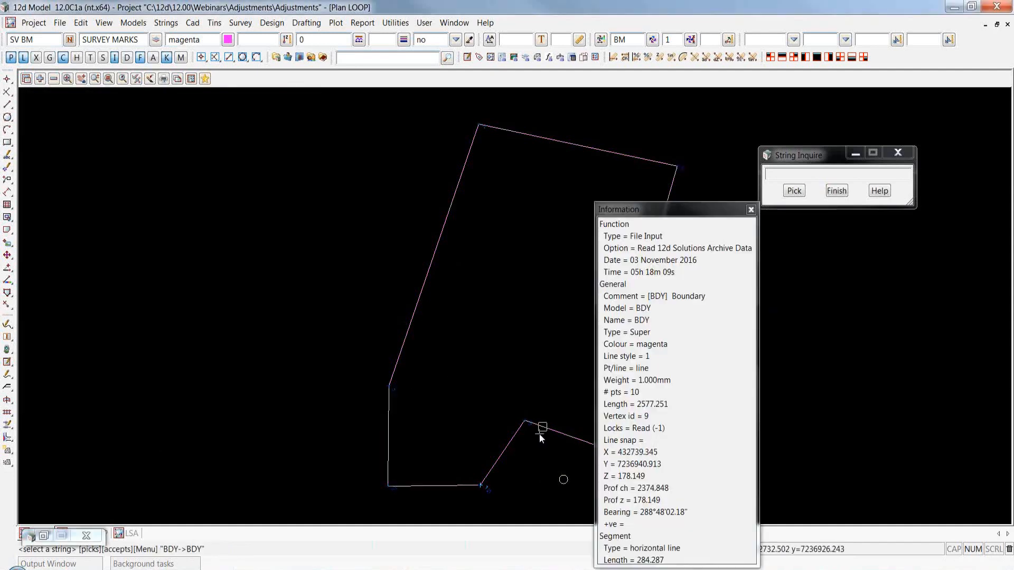
{"action": "left_click", "coordinate": [539, 434]}
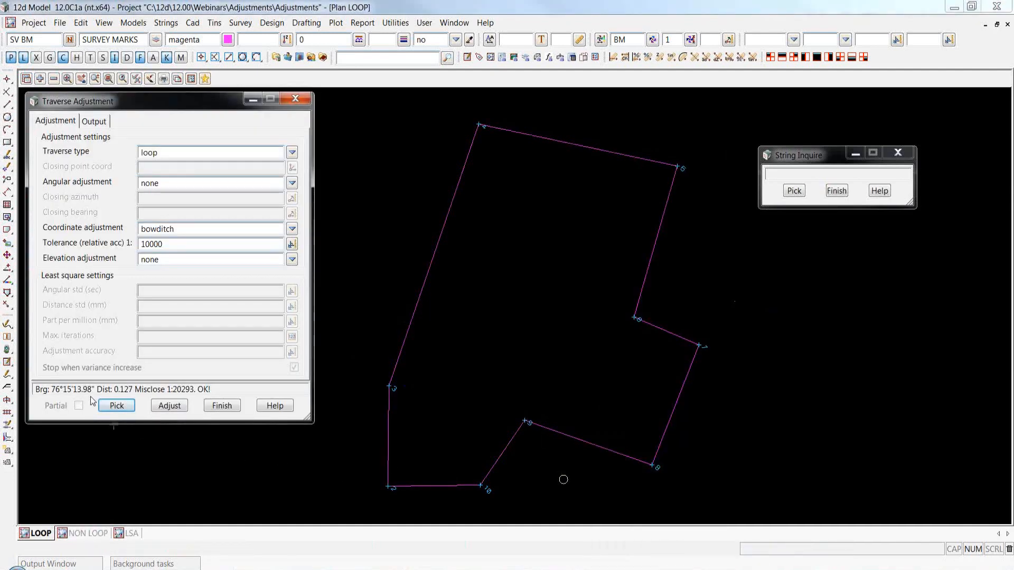
{"action": "left_click_drag", "start_coordinate": [52, 387], "coordinate": [157, 394]}
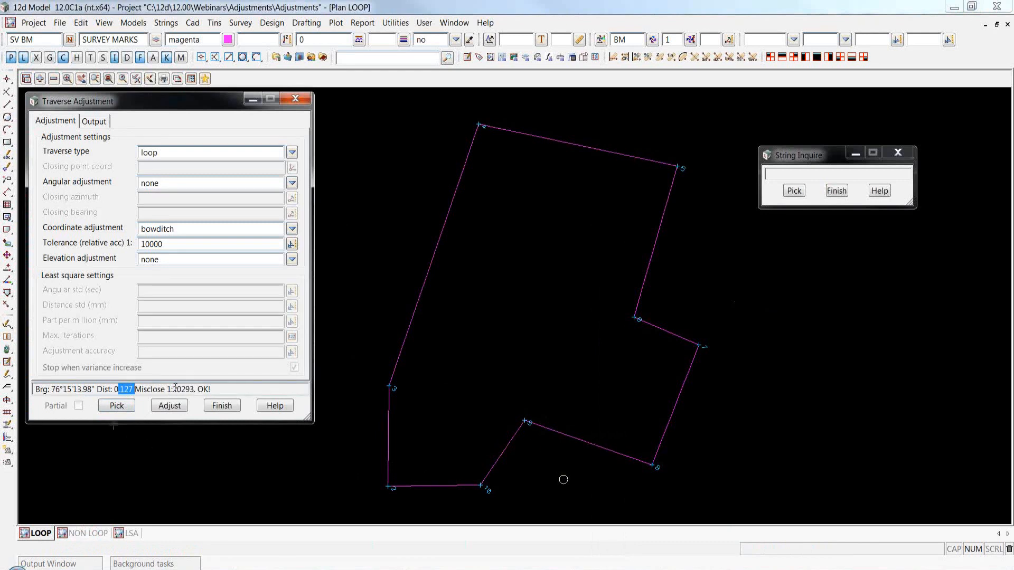
{"action": "left_click", "coordinate": [212, 390]}
- Configure the output to create an adjusted string in model BDY ADJUSTED with the colour green
{"action": "left_click", "coordinate": [95, 121]}
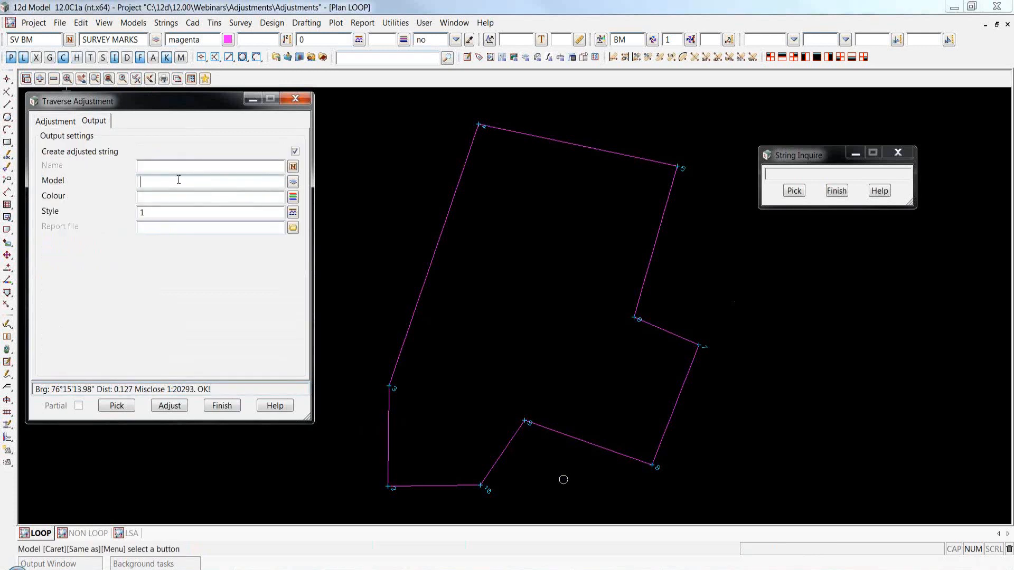
{"action": "left_click", "coordinate": [294, 151]}
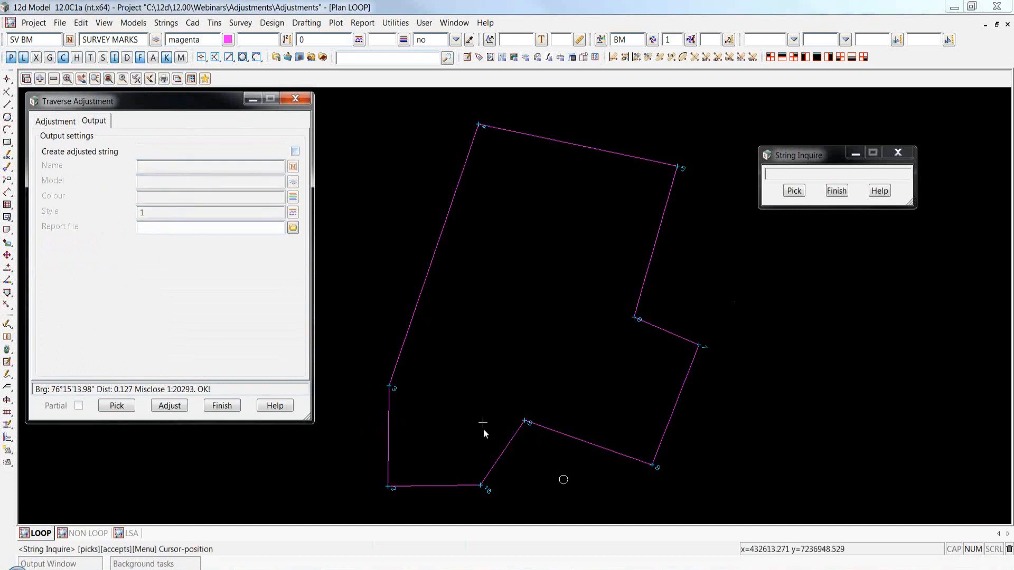
{"action": "left_click", "coordinate": [295, 152]}
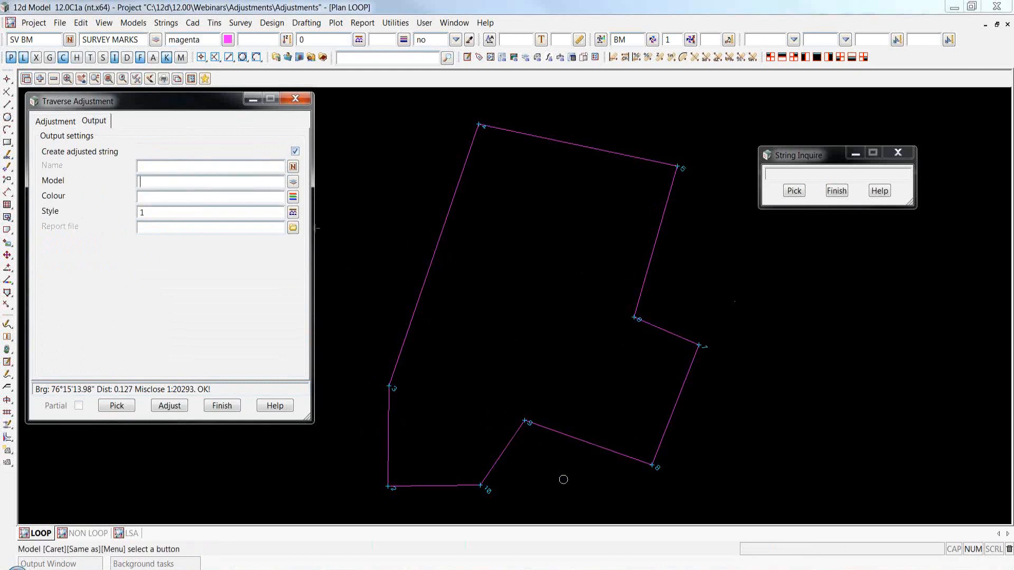
{"action": "type", "text": "BDY ADJUSTED"}
{"action": "left_click", "coordinate": [293, 196]}
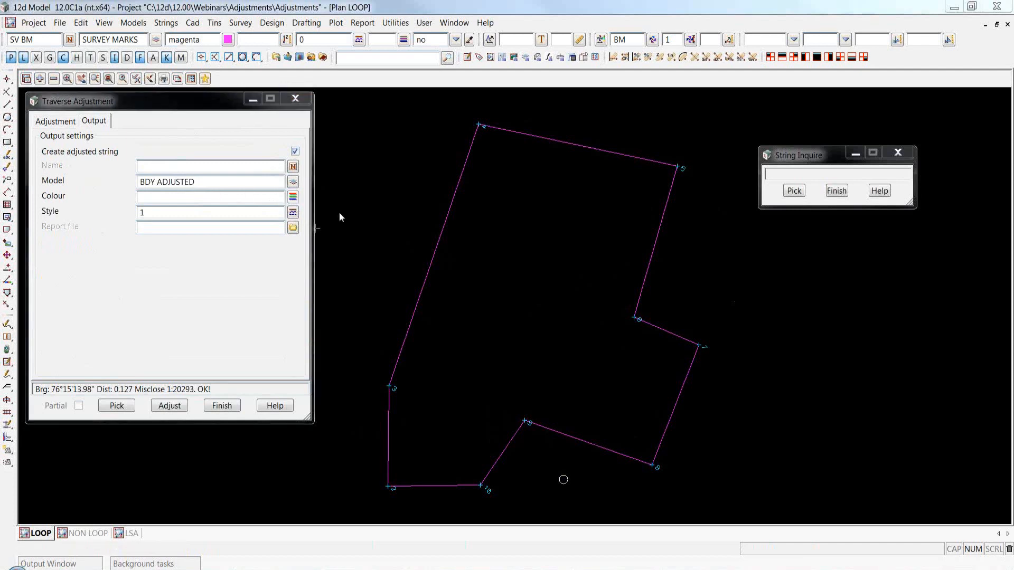
{"action": "left_click", "coordinate": [396, 181]}
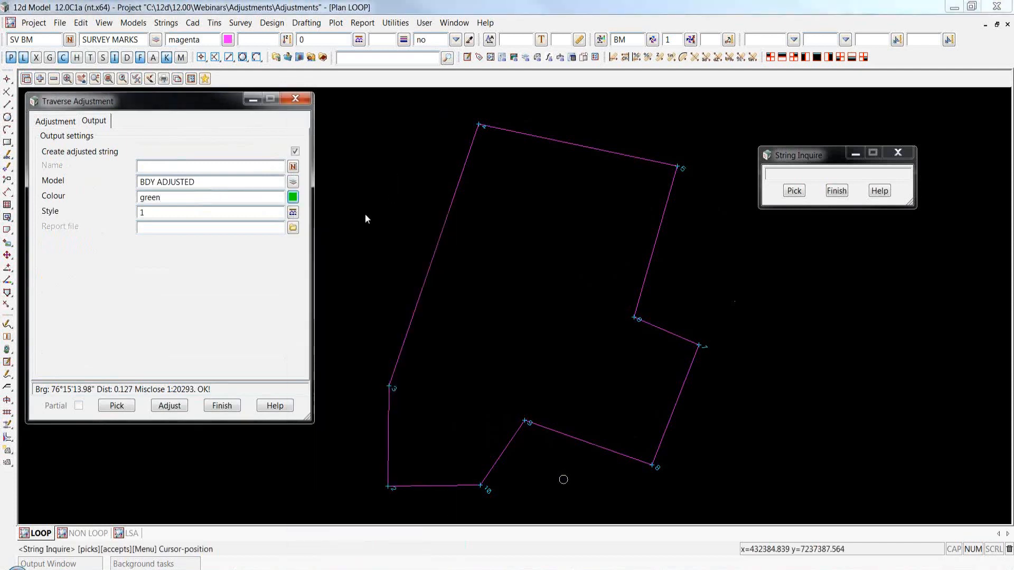
- Name the report file BDY ADJUSTED, matching the output model, and run the traverse adjustment
{"action": "left_click_drag", "start_coordinate": [197, 182], "coordinate": [110, 182]}
{"action": "key", "text": "ctrl+c"}
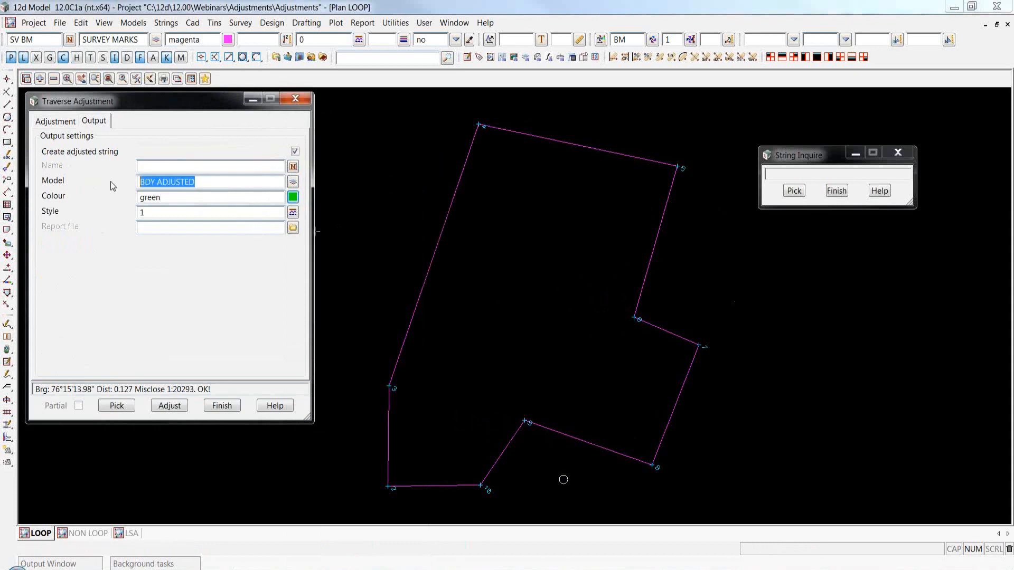
{"action": "left_click", "coordinate": [154, 228]}
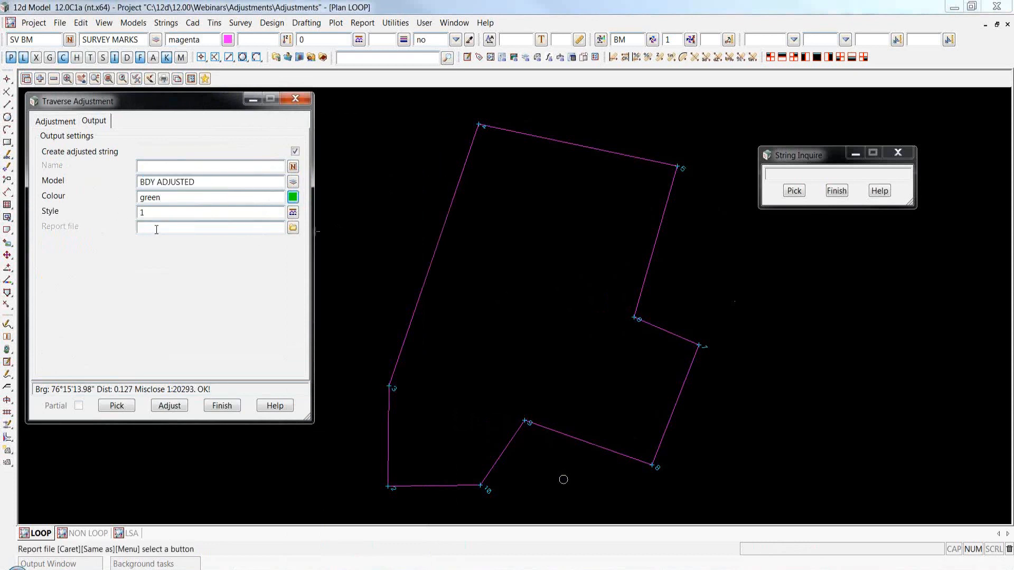
{"action": "key", "text": "ctrl+v"}
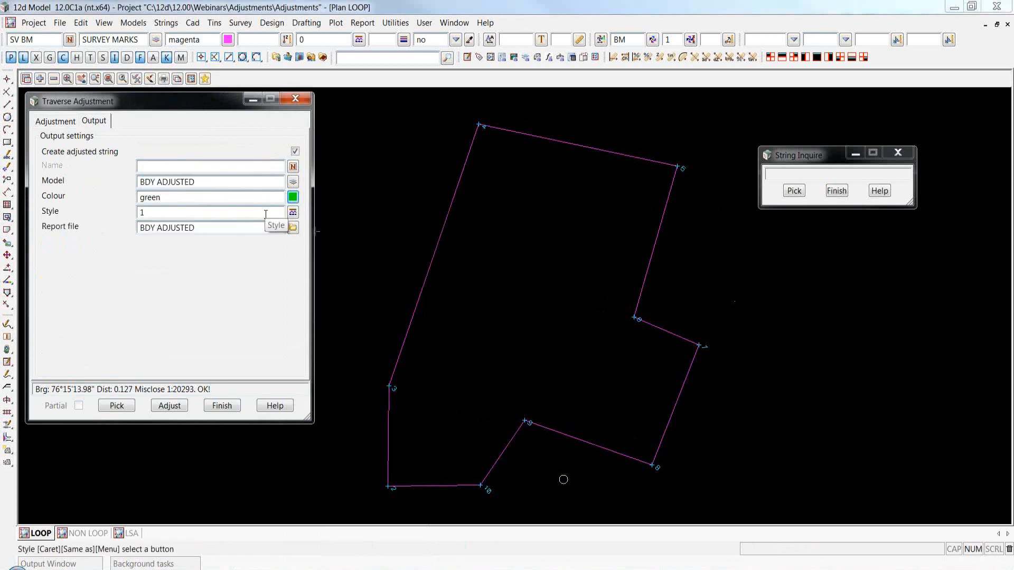
{"action": "left_click", "coordinate": [176, 407]}
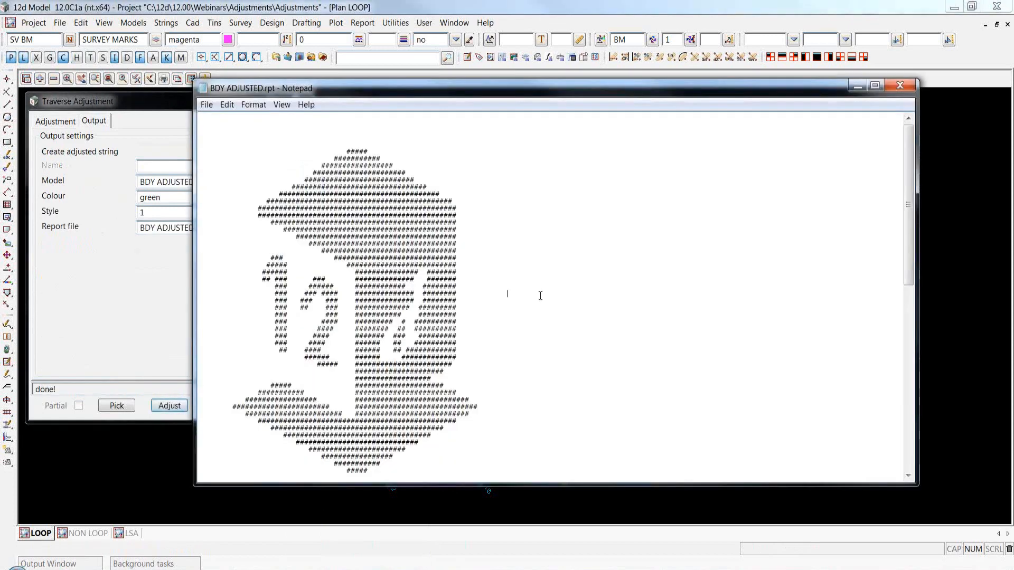
- Compare the original data, misclose data and final adjusted data in the adjustment report, including the first leg's distance, then close the report
{"action": "scroll", "coordinate": [540, 296], "scroll_direction": "down", "scroll_amount": 13}
{"action": "scroll", "coordinate": [530, 309], "scroll_direction": "down", "scroll_amount": 5}
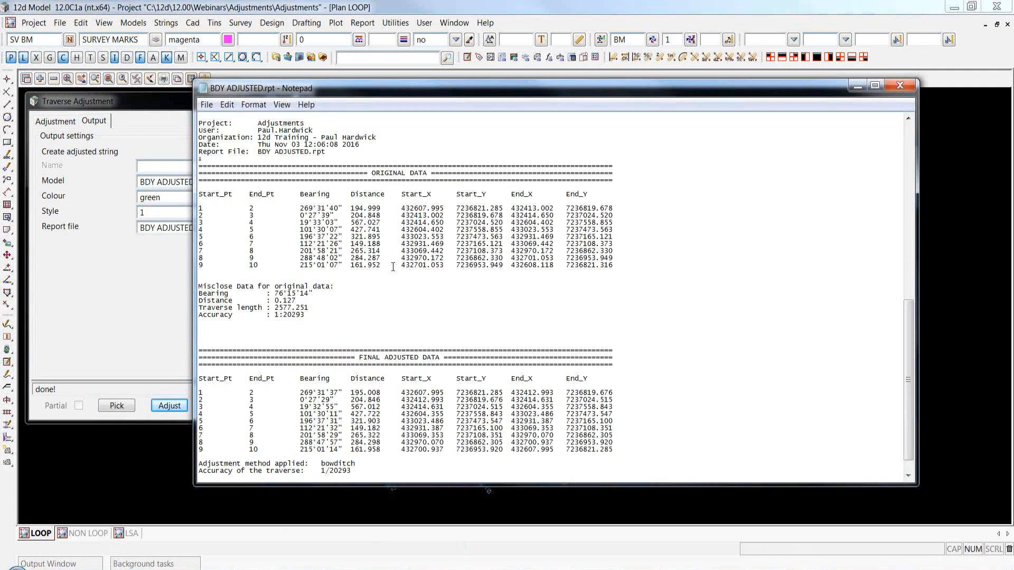
{"action": "left_click_drag", "start_coordinate": [275, 294], "coordinate": [315, 294]}
{"action": "left_click", "coordinate": [308, 302]}
{"action": "scroll", "coordinate": [335, 306], "scroll_direction": "down", "scroll_amount": 1}
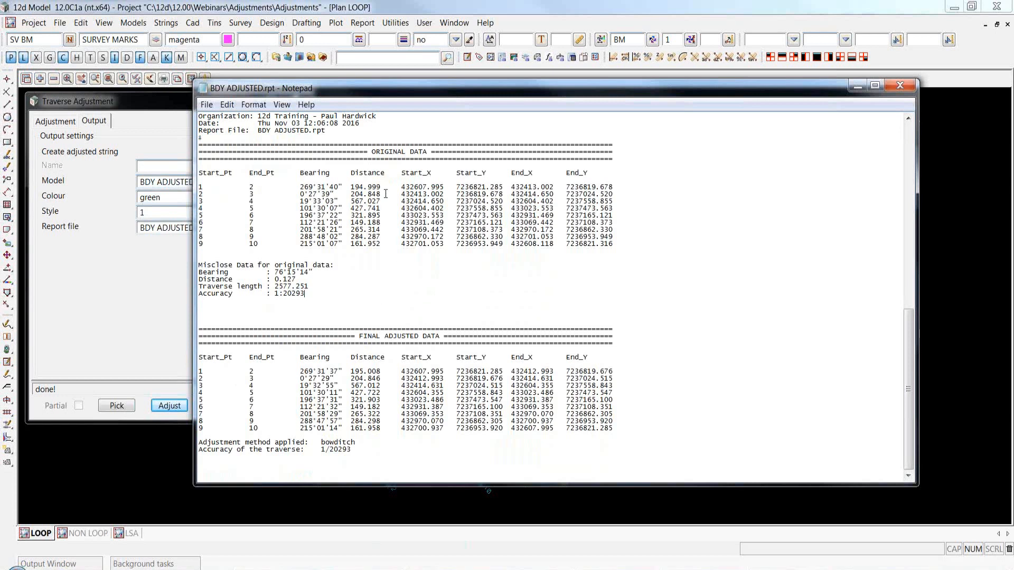
{"action": "left_click_drag", "start_coordinate": [380, 188], "coordinate": [198, 188]}
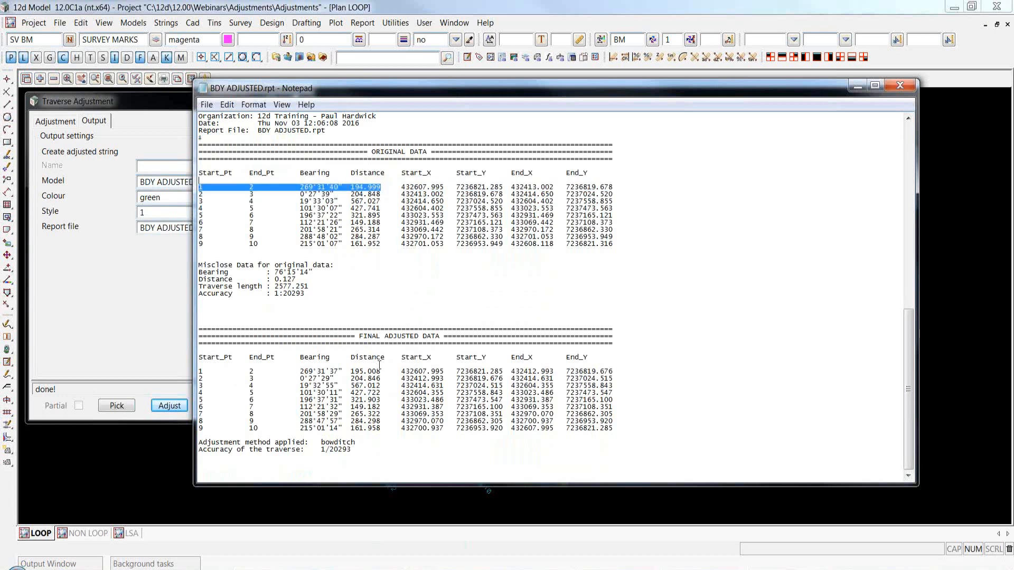
{"action": "left_click", "coordinate": [384, 371]}
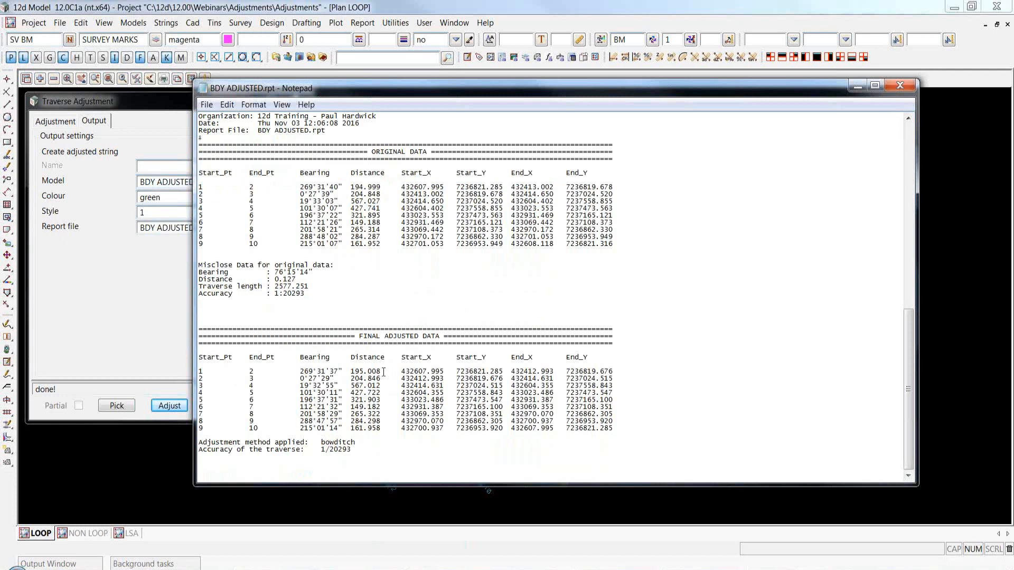
{"action": "left_click_drag", "start_coordinate": [380, 373], "coordinate": [355, 373]}
{"action": "left_click", "coordinate": [386, 393]}
{"action": "left_click", "coordinate": [900, 86]}
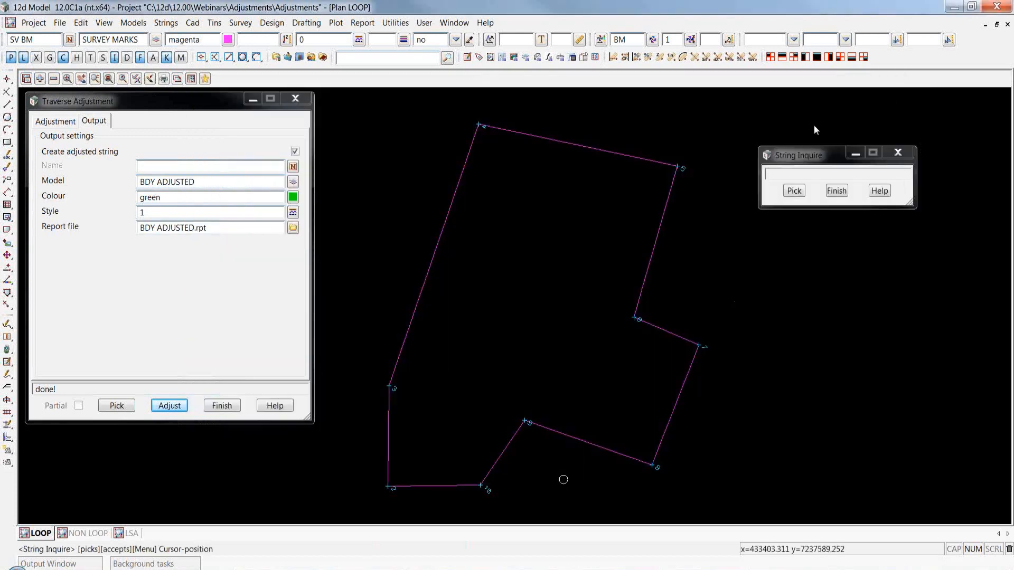
- Add the model BDY ADJUSTED to the LOOP plan view
{"action": "left_click", "coordinate": [66, 125]}
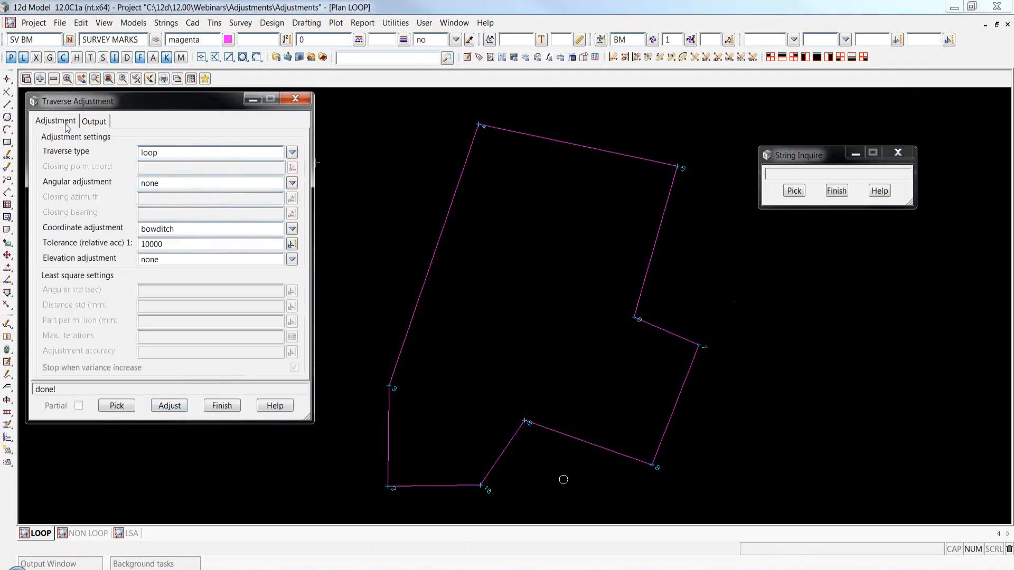
{"action": "left_click", "coordinate": [42, 79]}
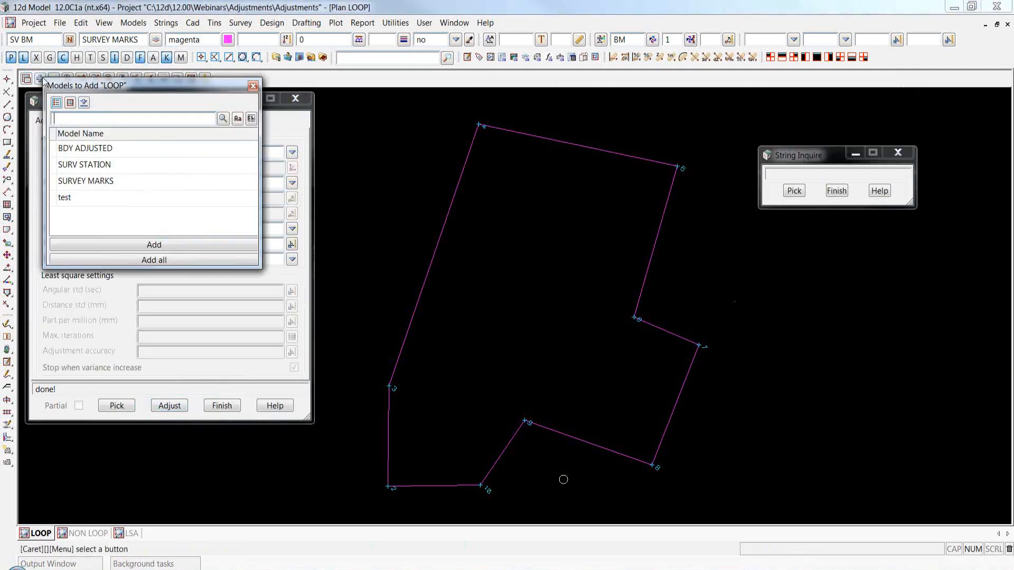
{"action": "double_click", "coordinate": [100, 152]}
- Examine the adjusted string against the original boundary near point 7 and around the whole loop
{"action": "scroll", "coordinate": [719, 360], "scroll_direction": "up", "scroll_amount": 2}
{"action": "scroll", "coordinate": [673, 336], "scroll_direction": "up", "scroll_amount": 3}
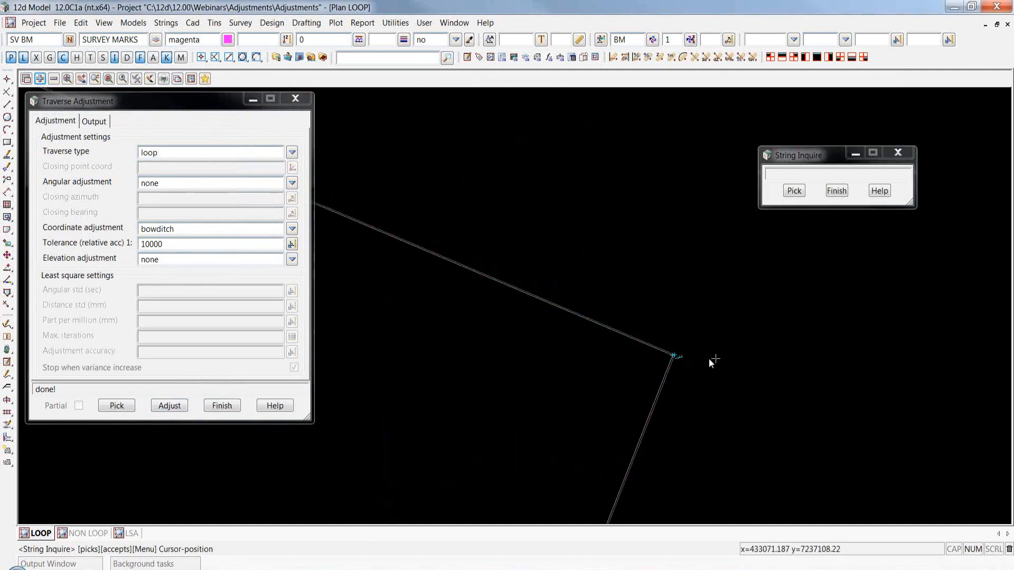
{"action": "scroll", "coordinate": [708, 340], "scroll_direction": "up", "scroll_amount": 3}
{"action": "scroll", "coordinate": [747, 319], "scroll_direction": "down", "scroll_amount": 2}
{"action": "scroll", "coordinate": [832, 346], "scroll_direction": "down", "scroll_amount": 4}
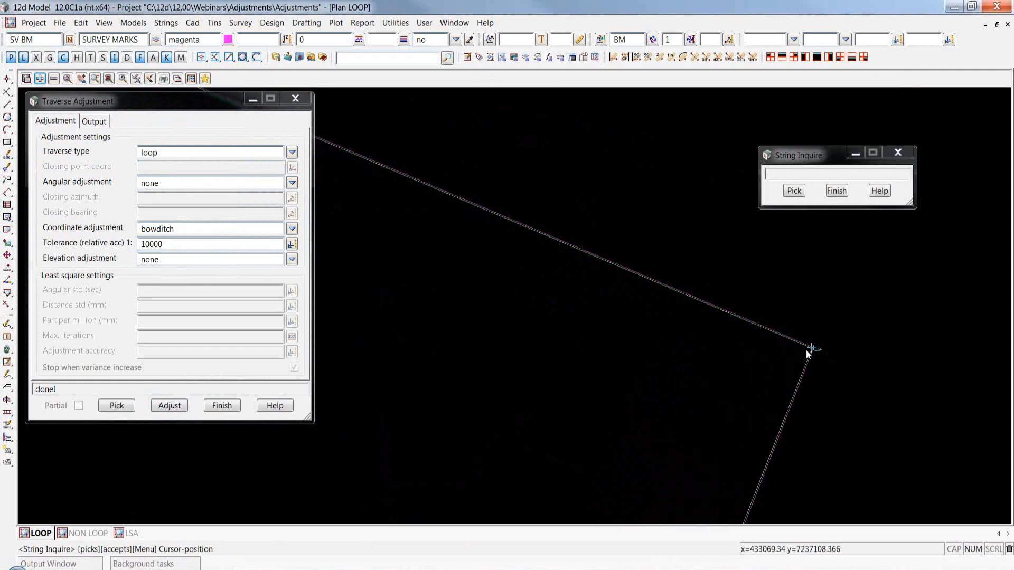
{"action": "scroll", "coordinate": [812, 343], "scroll_direction": "down", "scroll_amount": 5}
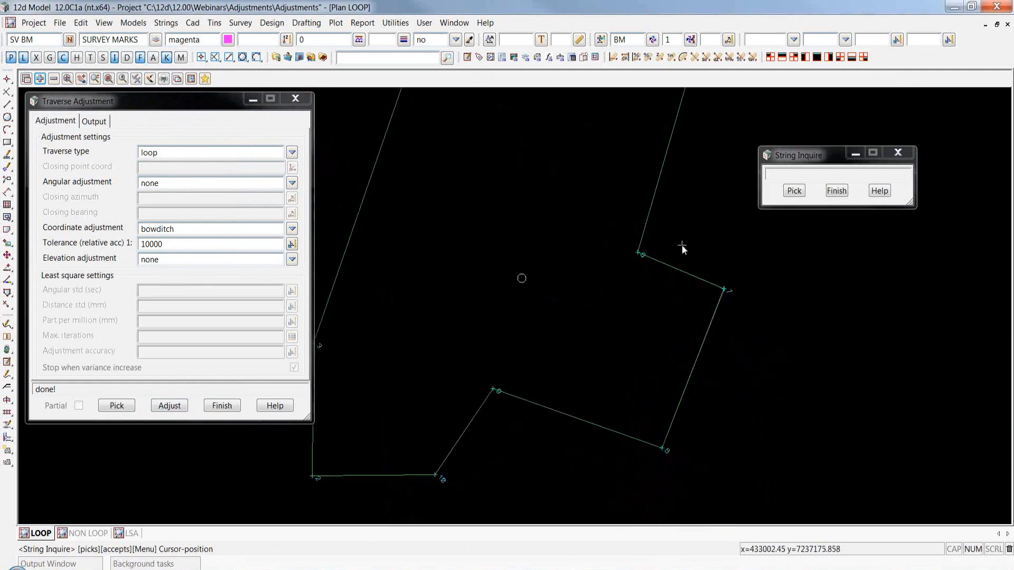
{"action": "scroll", "coordinate": [713, 271], "scroll_direction": "up", "scroll_amount": 1}
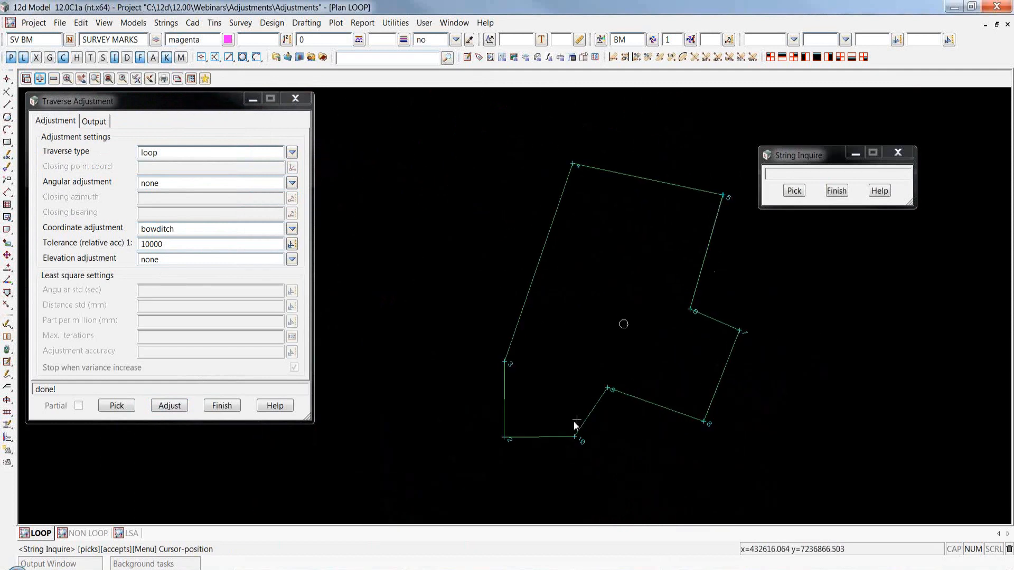
{"action": "scroll", "coordinate": [540, 433], "scroll_direction": "up", "scroll_amount": 2}
{"action": "scroll", "coordinate": [539, 433], "scroll_direction": "down", "scroll_amount": 2}
{"action": "scroll", "coordinate": [812, 401], "scroll_direction": "up", "scroll_amount": 2}
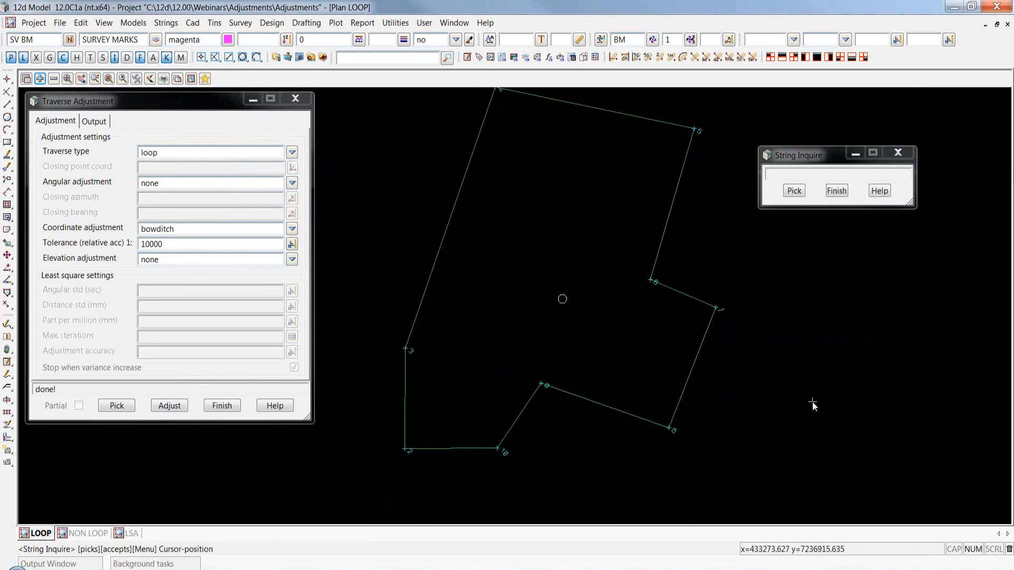
- Clean the model BDY ADJUSTED to remove the adjusted string, and refresh the plan view
{"action": "left_click", "coordinate": [95, 121]}
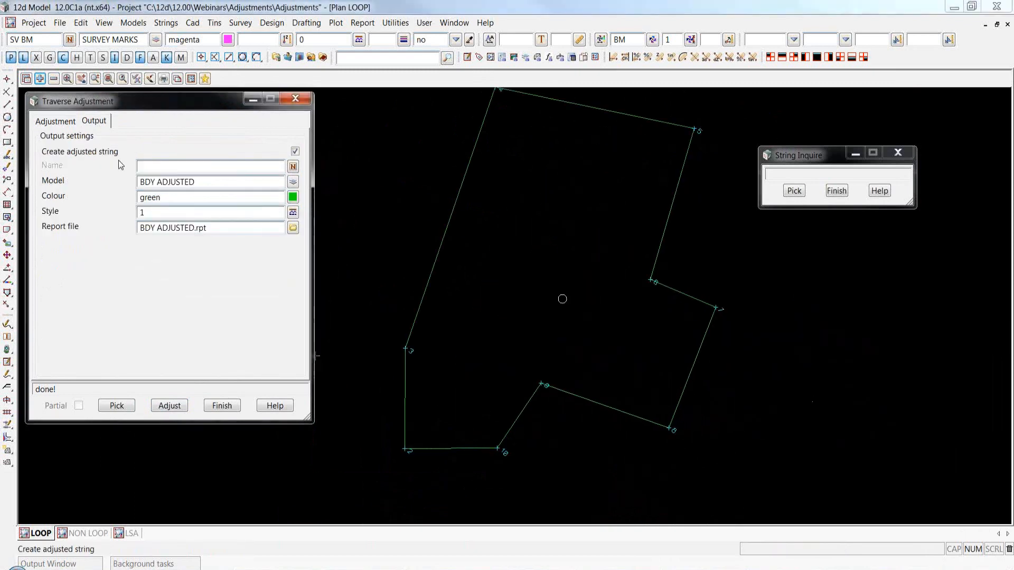
{"action": "left_click", "coordinate": [291, 184]}
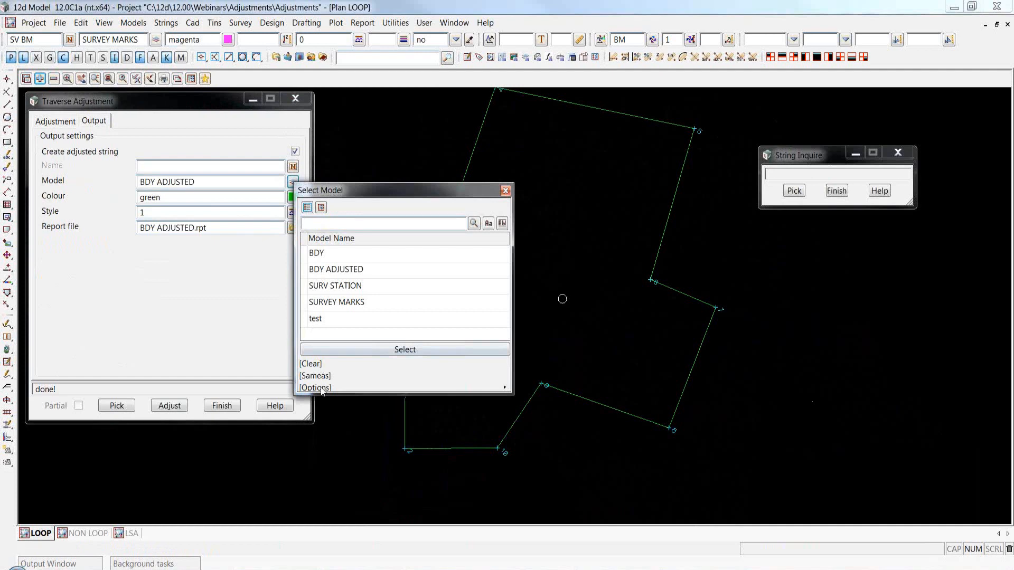
{"action": "left_click", "coordinate": [321, 389]}
{"action": "left_click", "coordinate": [360, 425]}
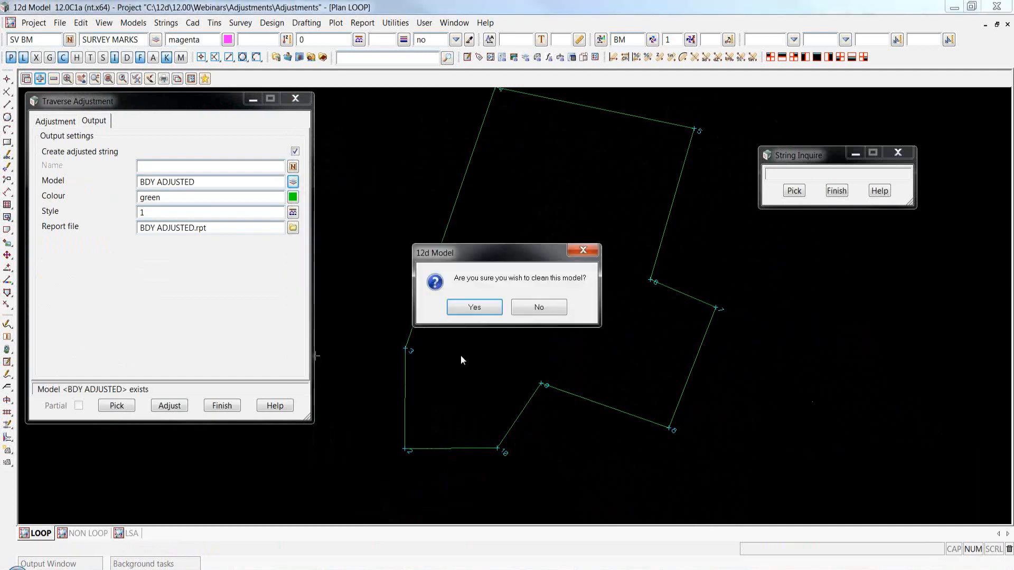
{"action": "left_click", "coordinate": [475, 307]}
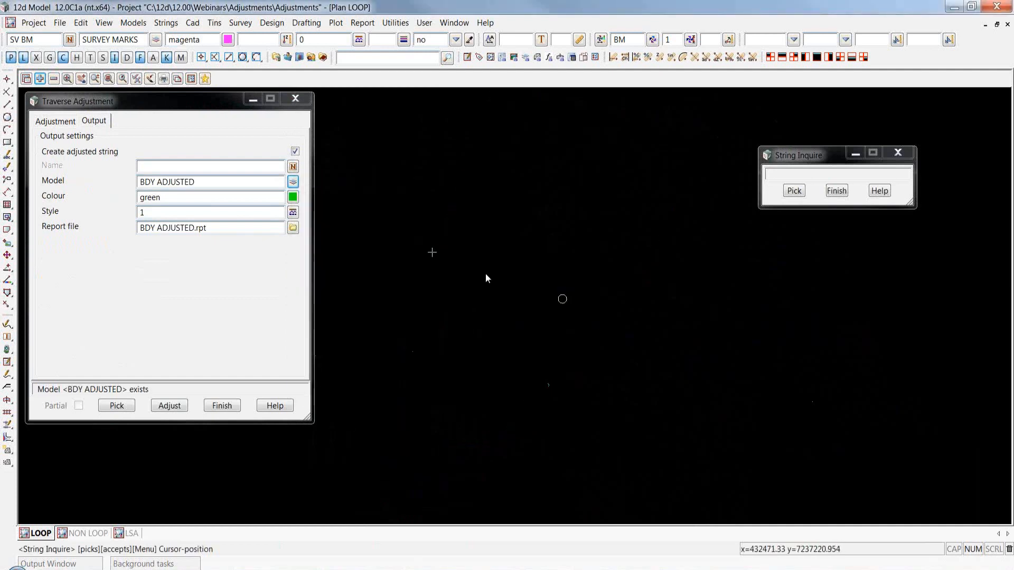
{"action": "left_click", "coordinate": [558, 289]}
{"action": "left_click", "coordinate": [754, 355]}
{"action": "scroll", "coordinate": [768, 358], "scroll_direction": "down", "scroll_amount": 1}
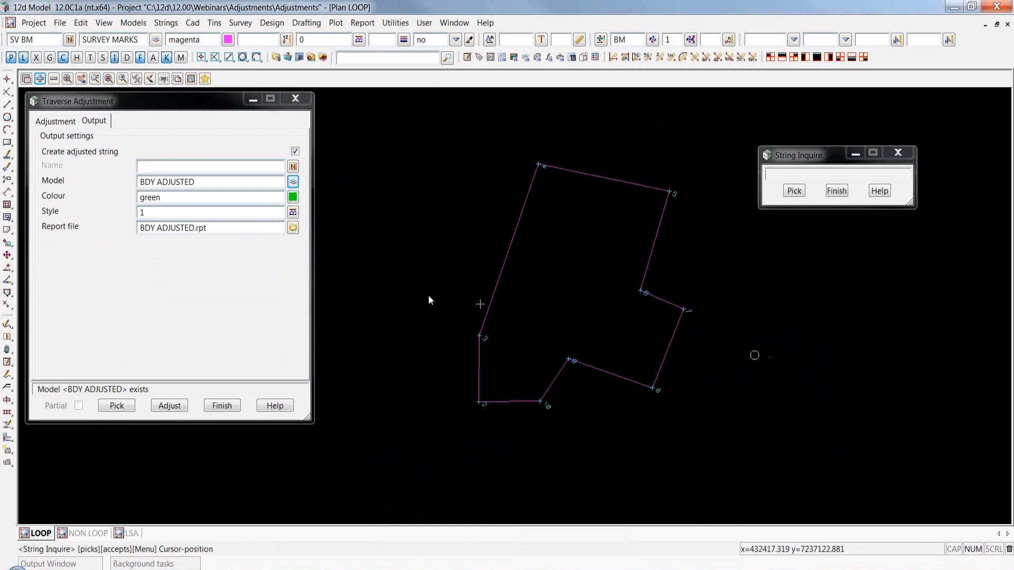
- Set the angular adjustment of the loop traverse to weighted
{"action": "left_click", "coordinate": [67, 125]}
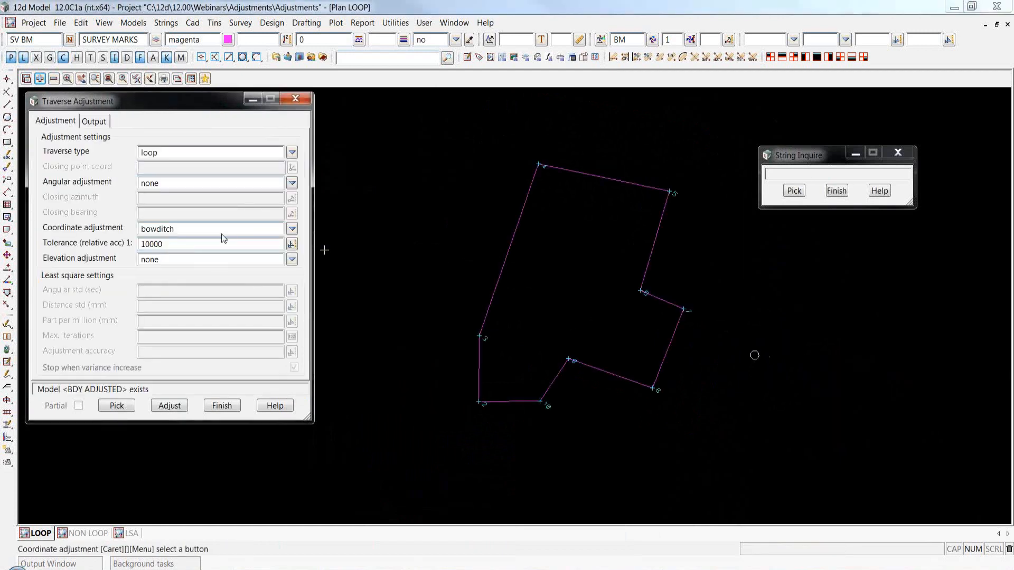
{"action": "left_click", "coordinate": [291, 183]}
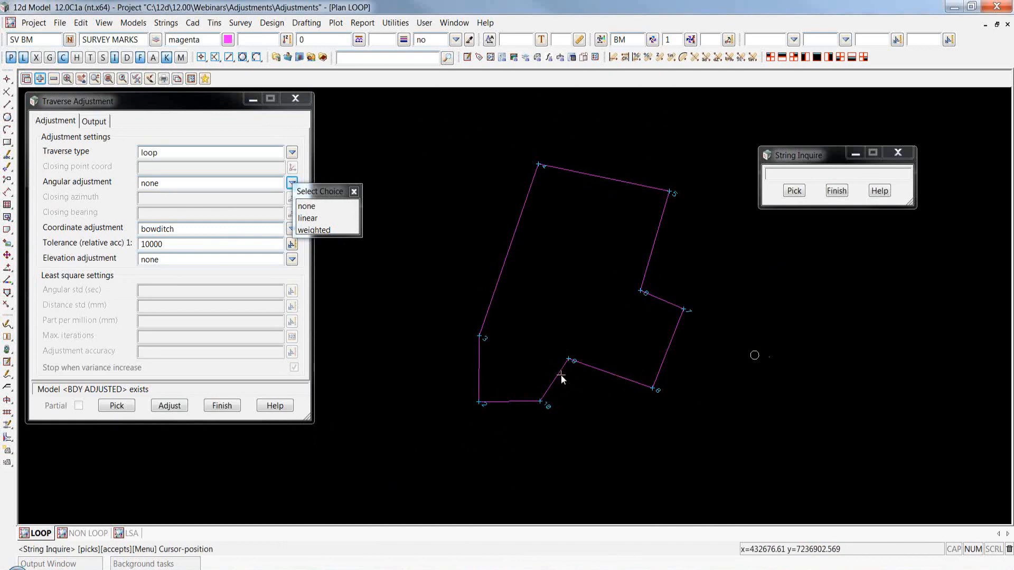
{"action": "left_click", "coordinate": [315, 231]}
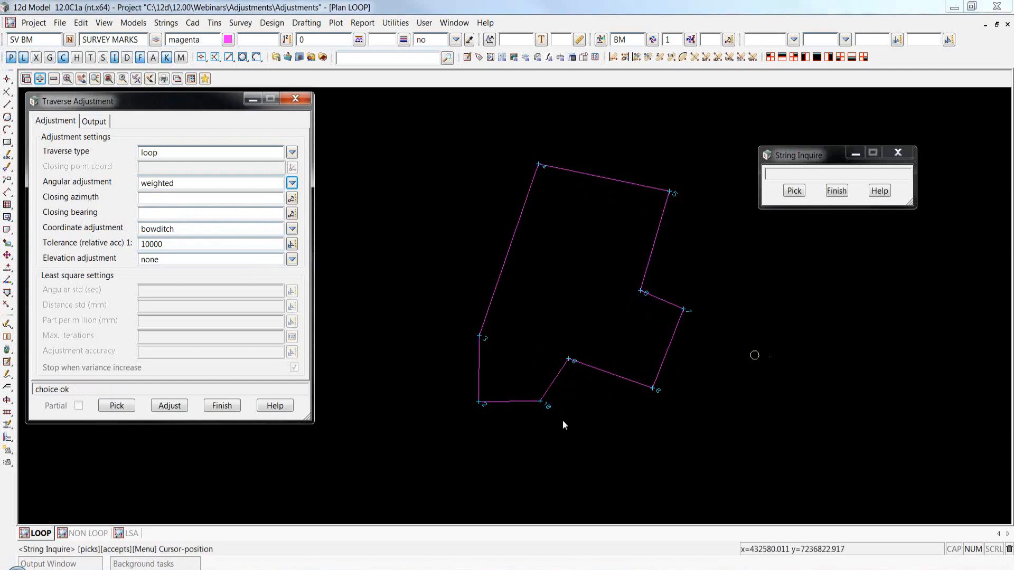
- Fill in the closing azimuth by measuring the point-to-point bearing along the line from point 10 towards point 2
{"action": "scroll", "coordinate": [473, 389], "scroll_direction": "up", "scroll_amount": 4}
{"action": "scroll", "coordinate": [590, 429], "scroll_direction": "up", "scroll_amount": 2}
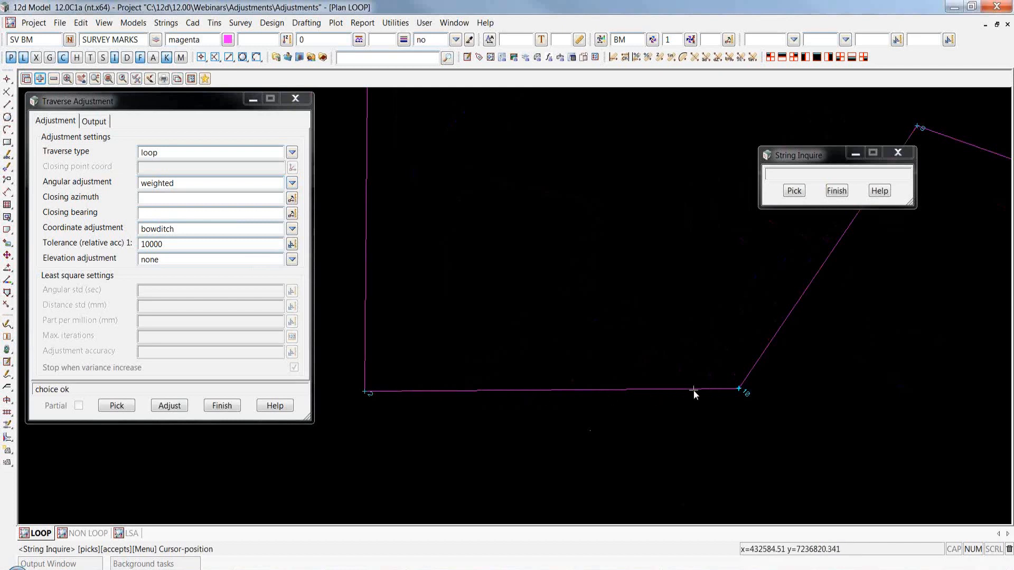
{"action": "left_click", "coordinate": [293, 200]}
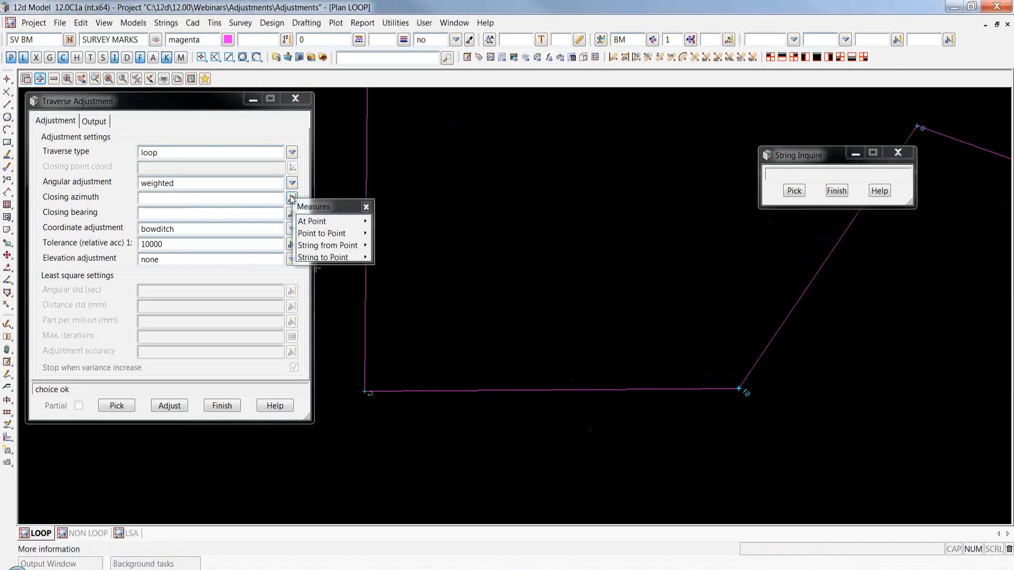
{"action": "mouse_move", "coordinate": [366, 235]}
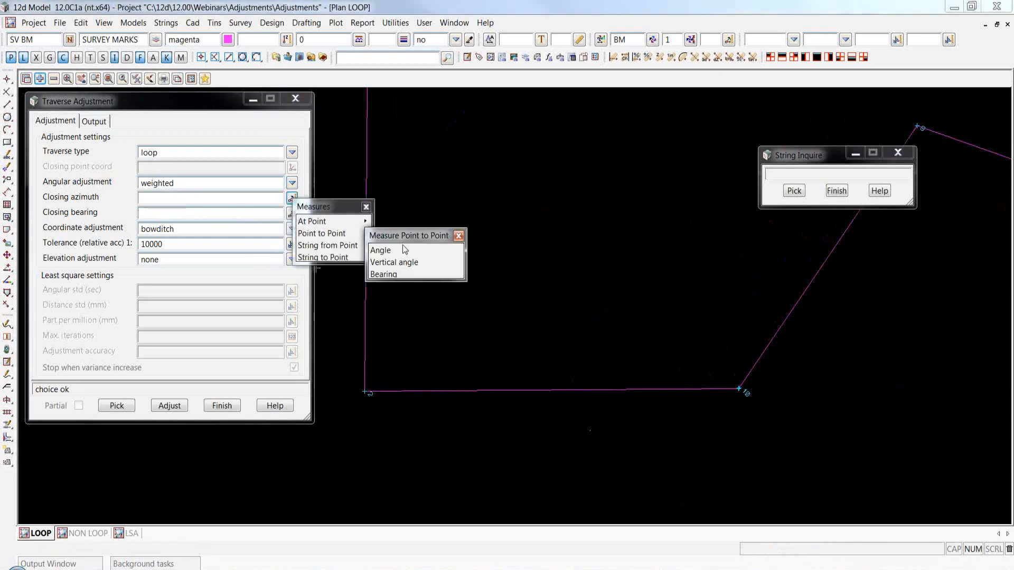
{"action": "left_click", "coordinate": [392, 275]}
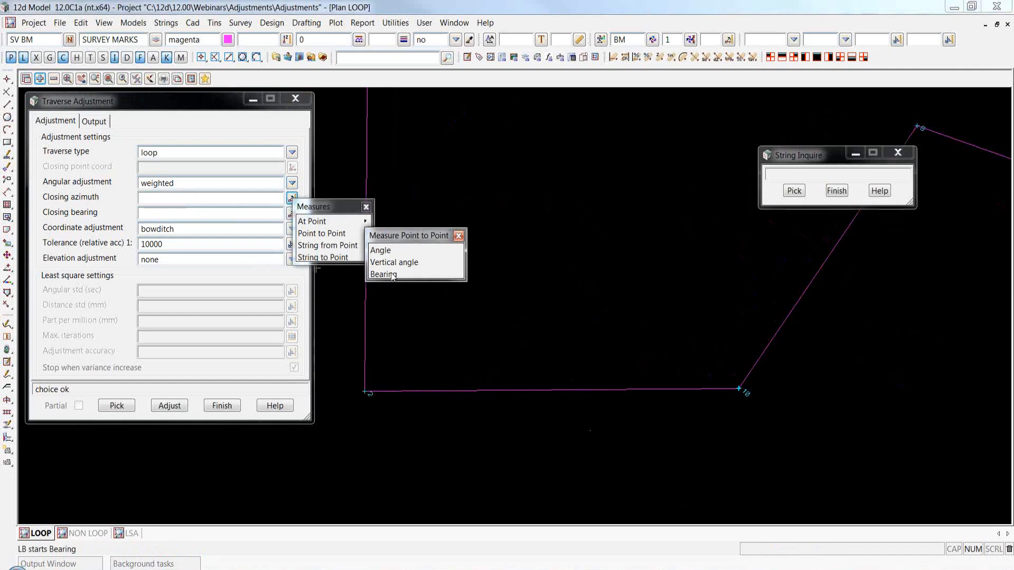
{"action": "left_click", "coordinate": [700, 390]}
{"action": "left_click", "coordinate": [560, 391]}
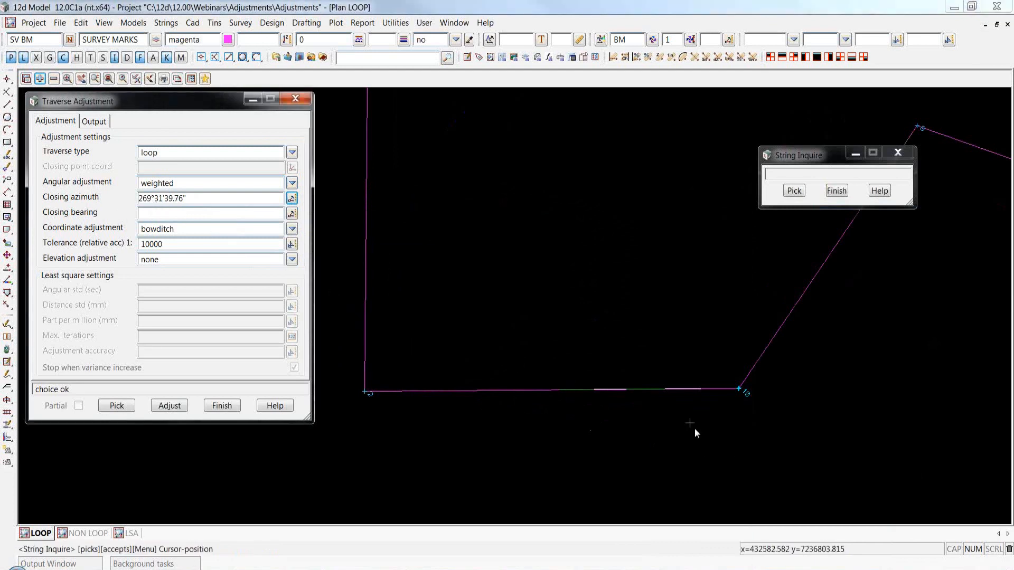
- Fill in the closing bearing by measuring the point-to-point bearing from point 10 to point 2
{"action": "scroll", "coordinate": [739, 391], "scroll_direction": "up", "scroll_amount": 2}
{"action": "scroll", "coordinate": [737, 391], "scroll_direction": "up", "scroll_amount": 6}
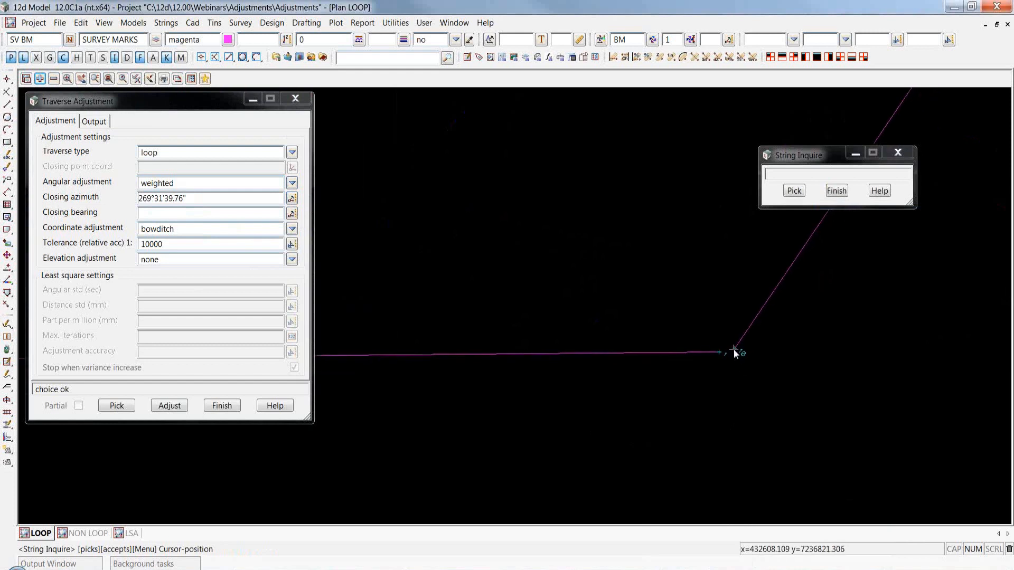
{"action": "scroll", "coordinate": [797, 348], "scroll_direction": "down", "scroll_amount": 7}
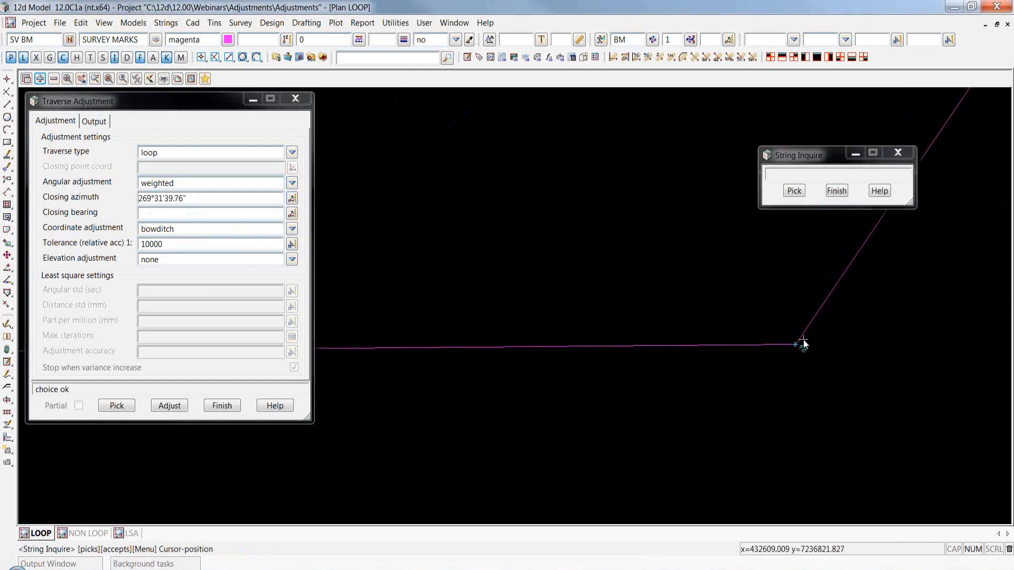
{"action": "scroll", "coordinate": [370, 343], "scroll_direction": "down", "scroll_amount": 1}
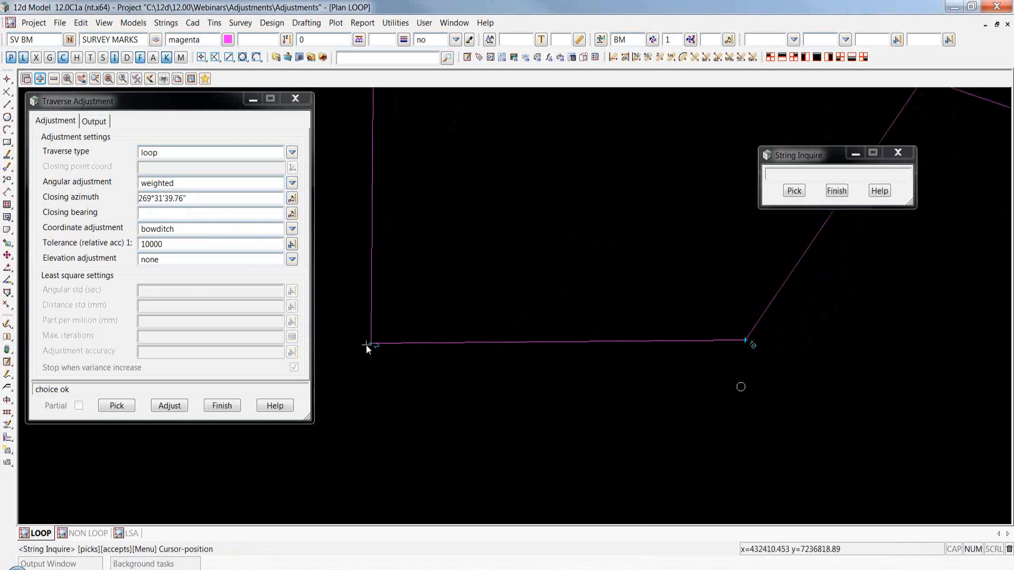
{"action": "left_click", "coordinate": [292, 214]}
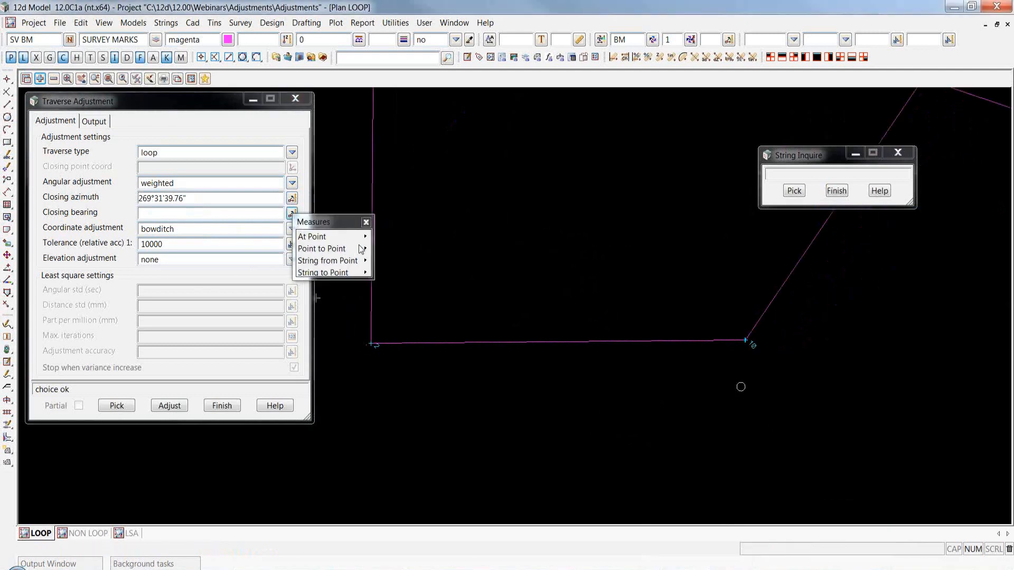
{"action": "mouse_move", "coordinate": [349, 249]}
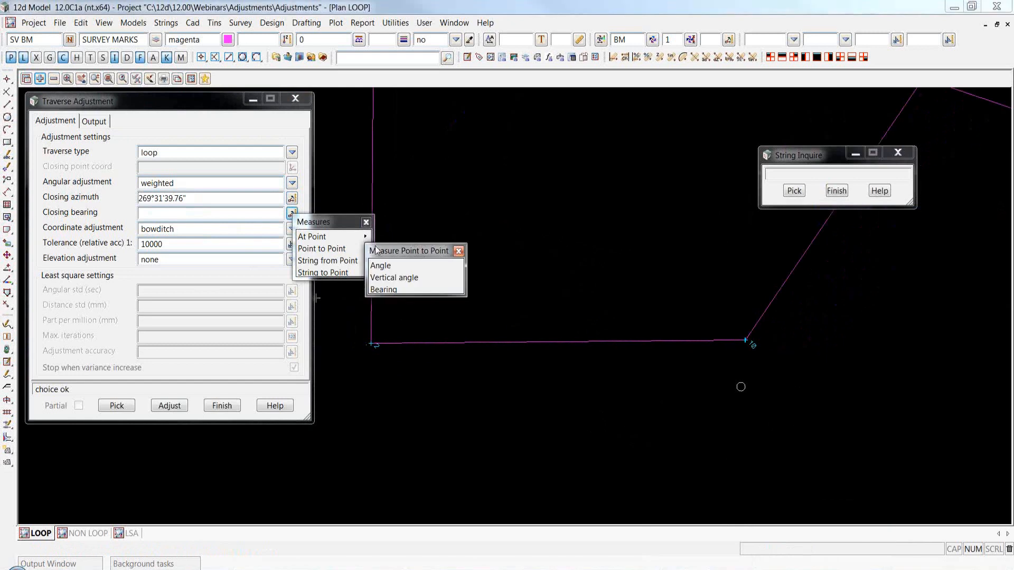
{"action": "left_click", "coordinate": [390, 290]}
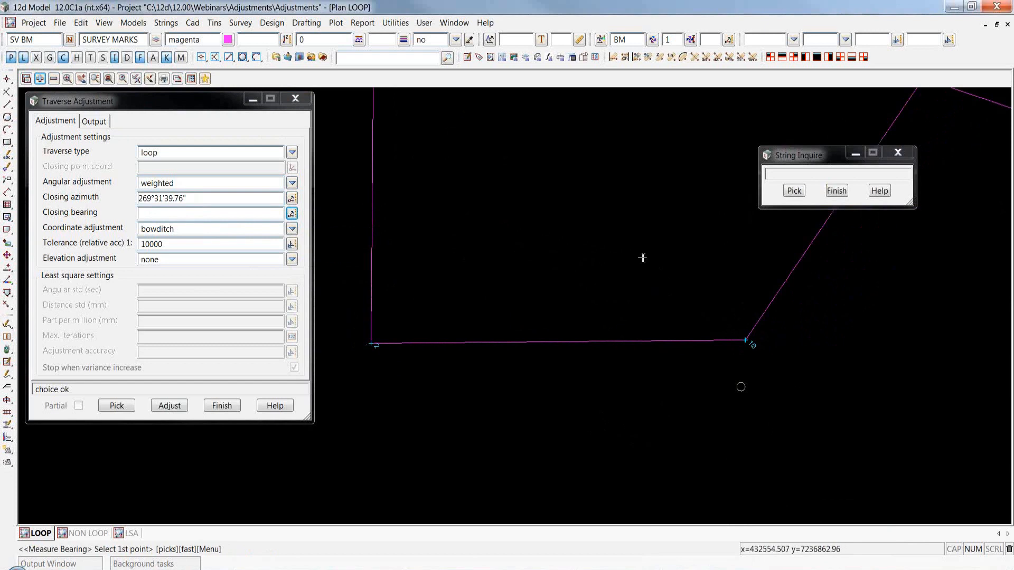
{"action": "key", "text": "space"}
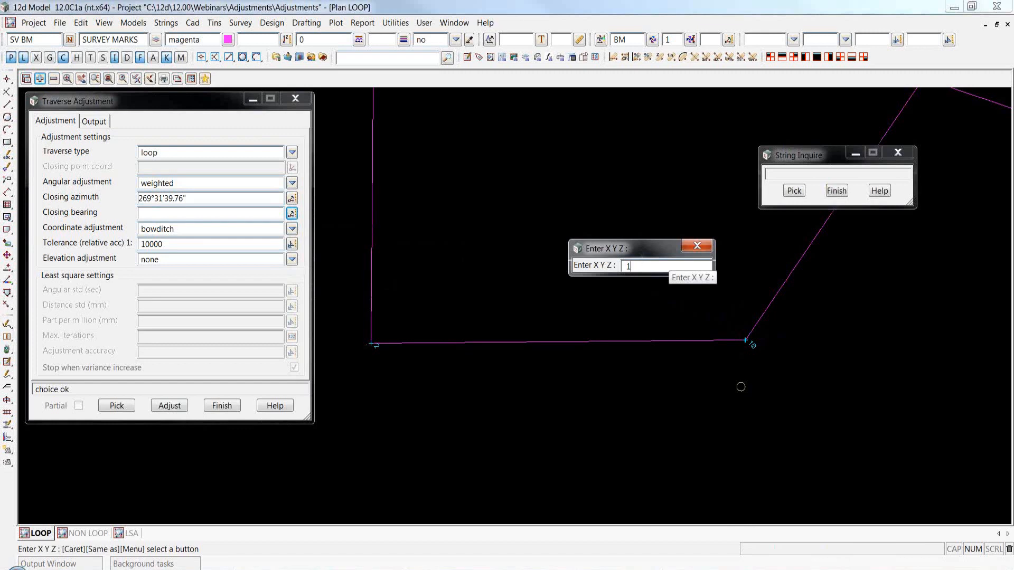
{"action": "key", "text": "Return"}
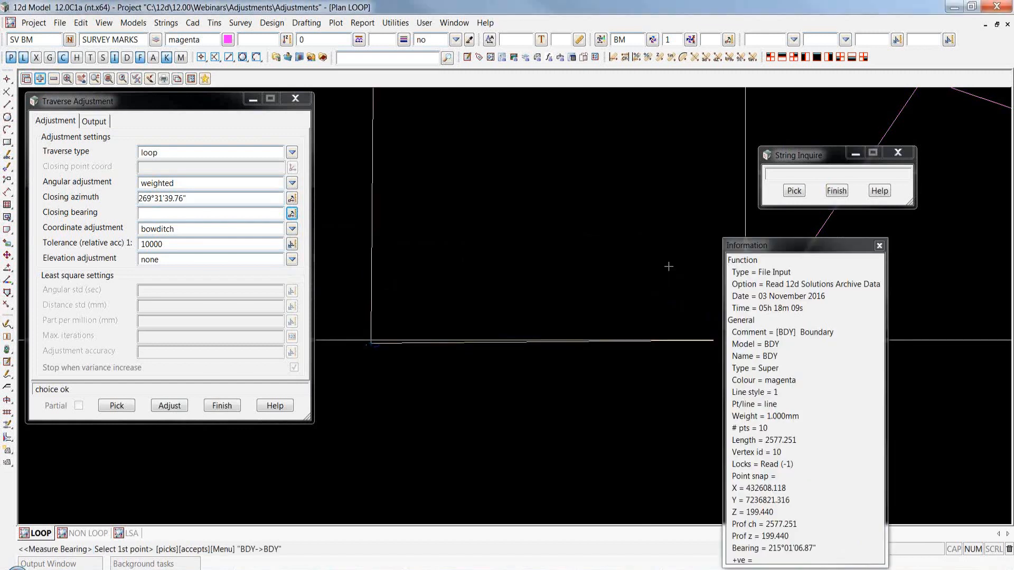
{"action": "middle_click", "coordinate": [668, 267]}
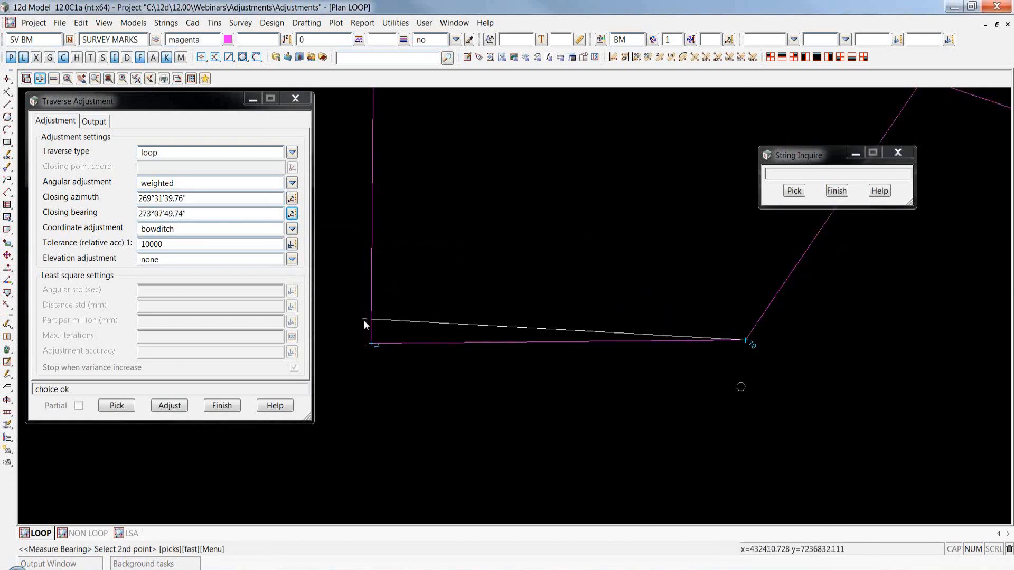
{"action": "type", "text": "2"}
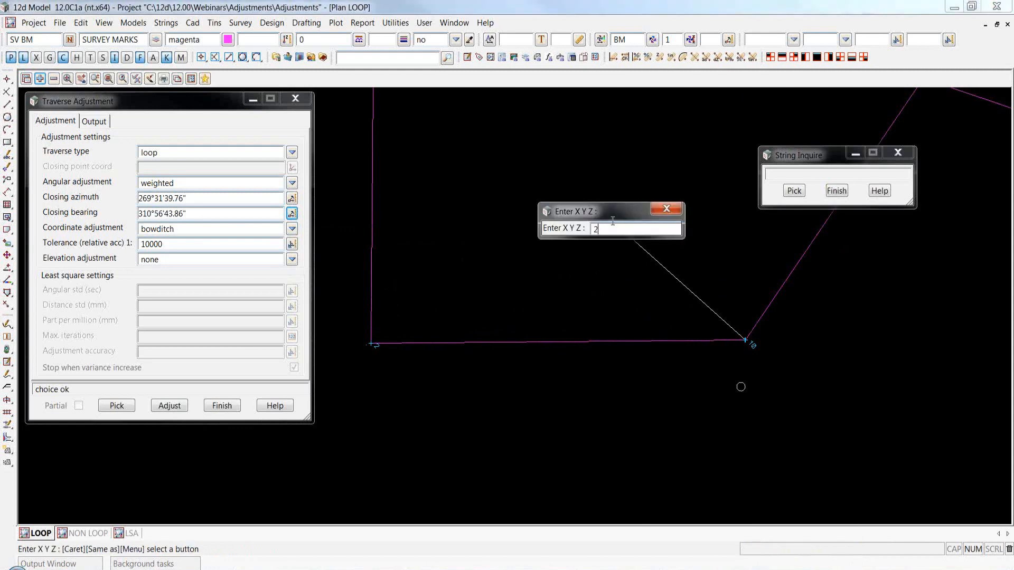
{"action": "key", "text": "Return"}
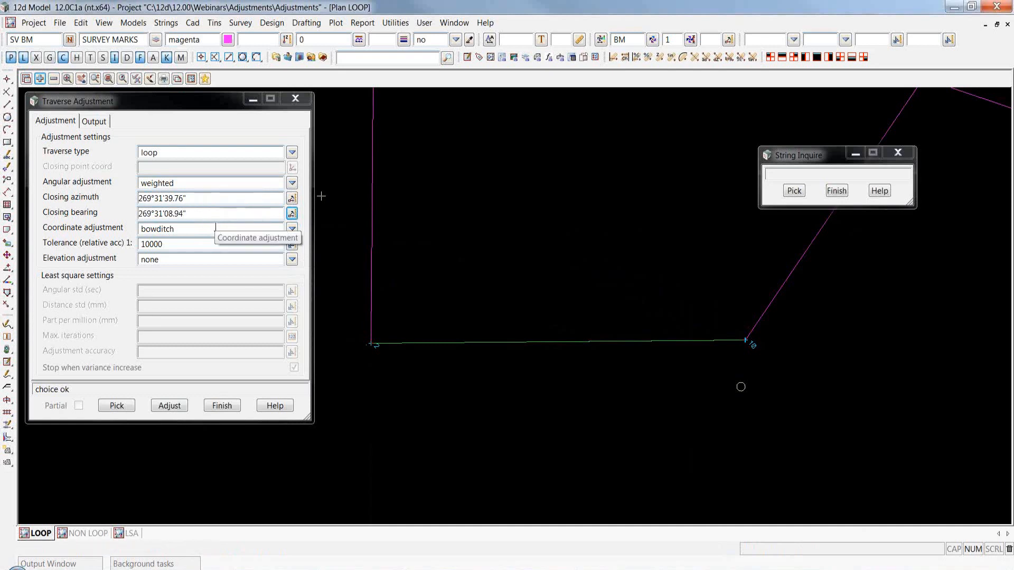
- Pick the loop boundary string and run the weighted Bowditch adjustment, replacing the existing report BDY ADJUSTED.rpt
{"action": "left_click", "coordinate": [173, 244]}
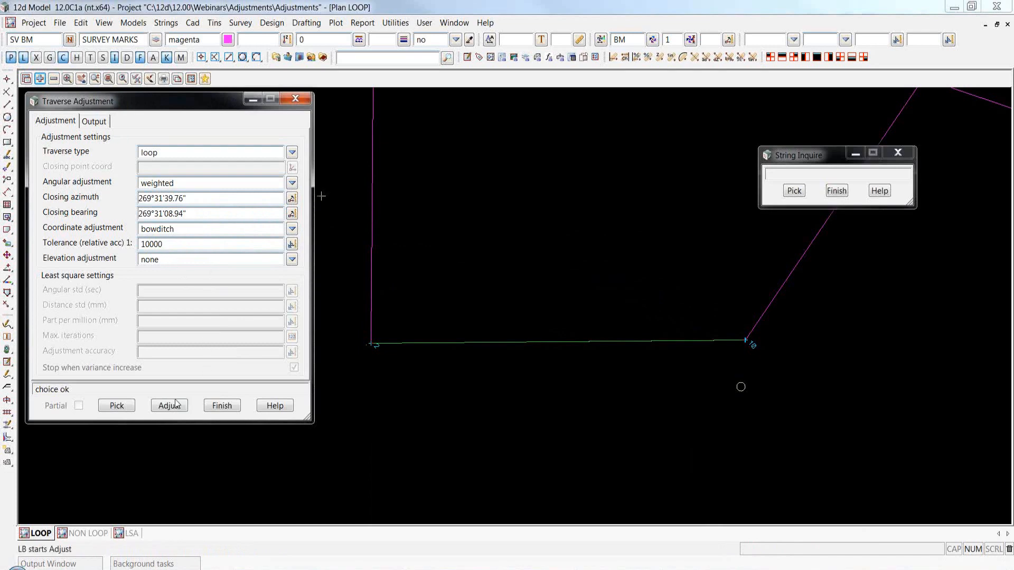
{"action": "left_click", "coordinate": [117, 406]}
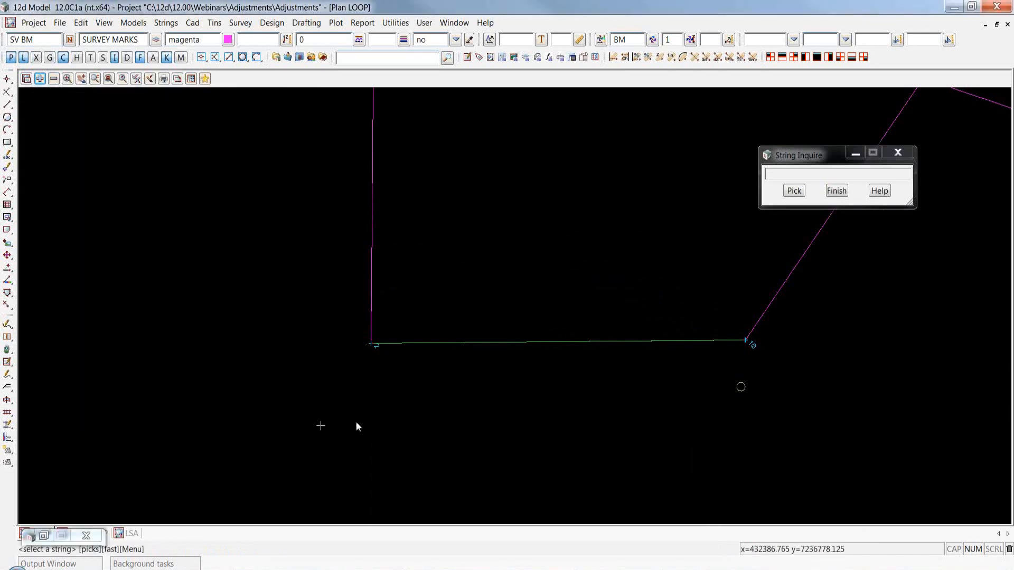
{"action": "left_click", "coordinate": [502, 344]}
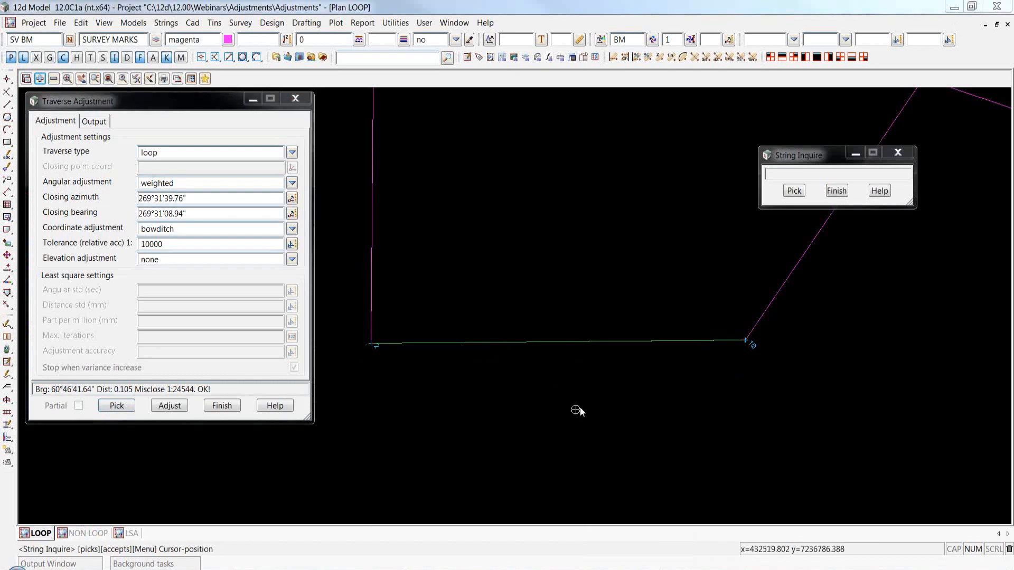
{"action": "scroll", "coordinate": [778, 340], "scroll_direction": "up", "scroll_amount": 2}
{"action": "middle_click_drag", "start_coordinate": [739, 349], "coordinate": [708, 333]}
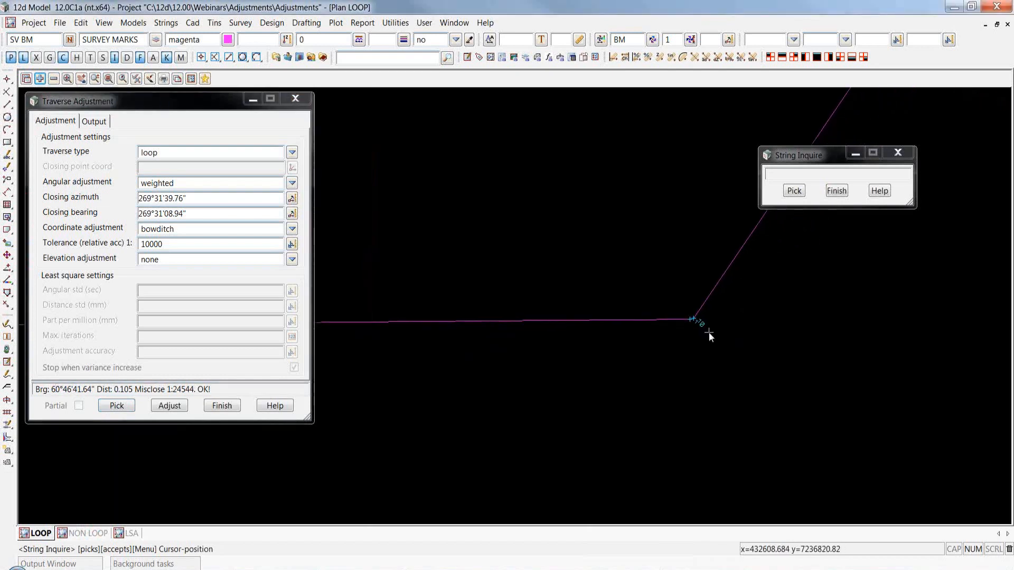
{"action": "left_click", "coordinate": [169, 406]}
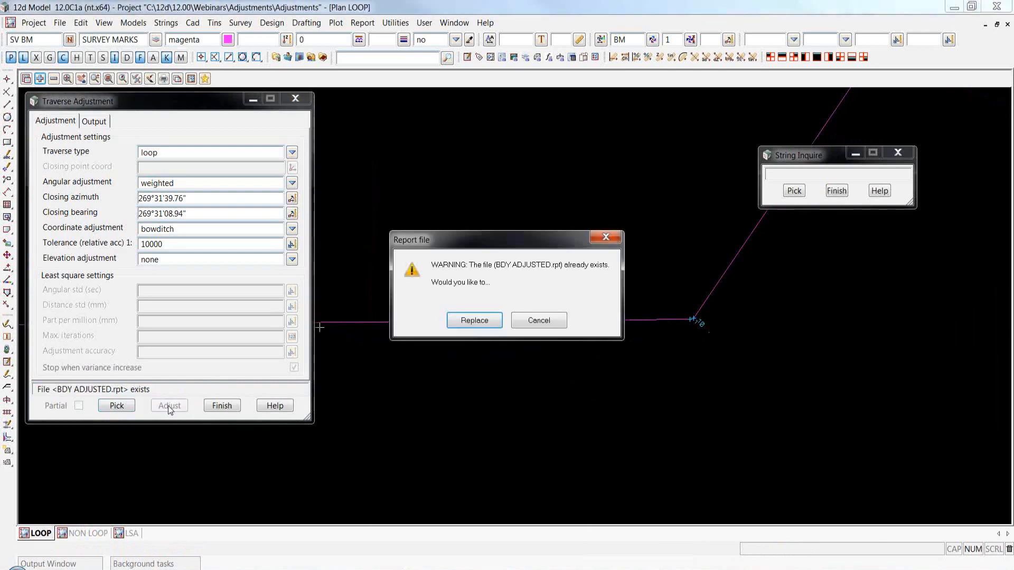
{"action": "left_click", "coordinate": [473, 323]}
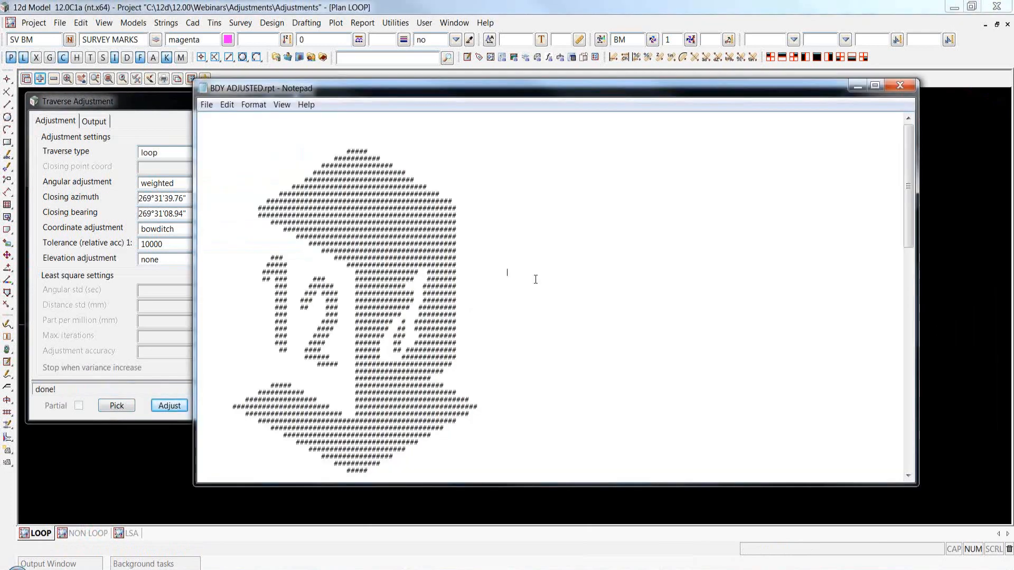
- Review the report's original data, angle-adjusted data, closing bearings, angular misclose, setup stations and accuracy, and close it
{"action": "scroll", "coordinate": [532, 280], "scroll_direction": "down", "scroll_amount": 8}
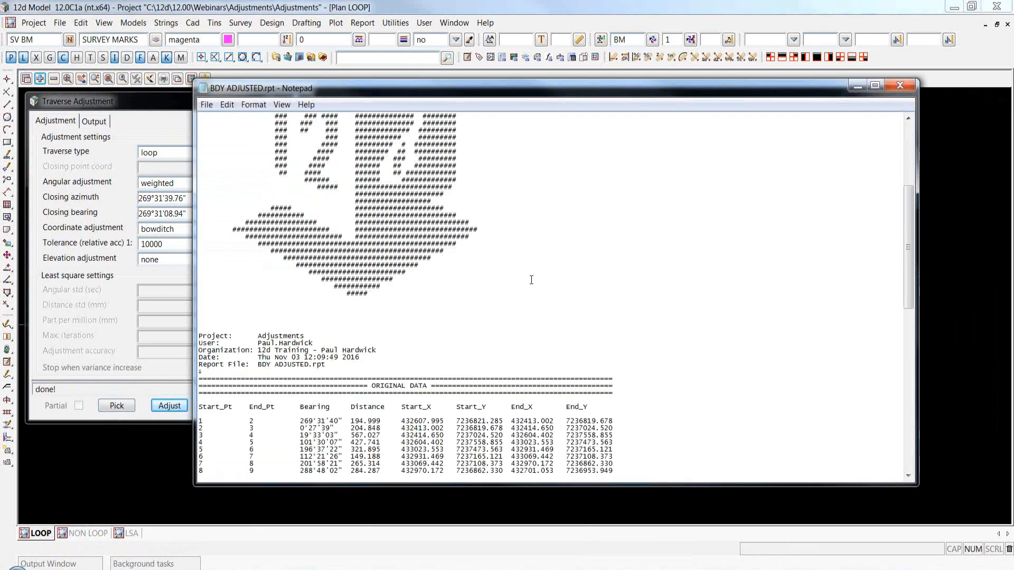
{"action": "scroll", "coordinate": [314, 371], "scroll_direction": "down", "scroll_amount": 7}
{"action": "scroll", "coordinate": [314, 371], "scroll_direction": "down", "scroll_amount": 2}
{"action": "scroll", "coordinate": [314, 371], "scroll_direction": "down", "scroll_amount": 3}
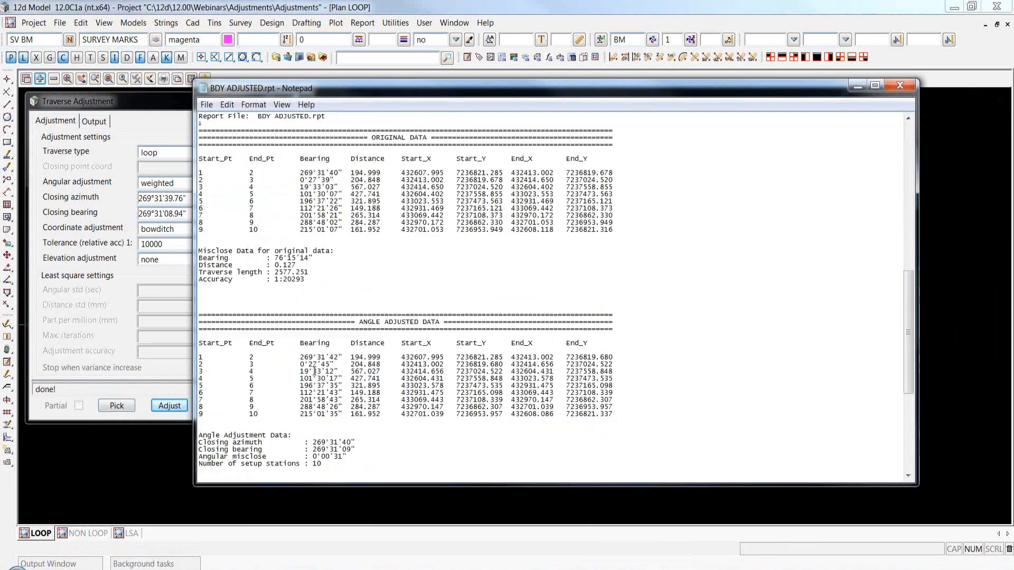
{"action": "left_click_drag", "start_coordinate": [312, 442], "coordinate": [356, 450]}
{"action": "left_click", "coordinate": [364, 438]}
{"action": "left_click_drag", "start_coordinate": [352, 457], "coordinate": [313, 457]}
{"action": "double_click", "coordinate": [325, 463]}
{"action": "left_click", "coordinate": [354, 451]}
{"action": "scroll", "coordinate": [264, 422], "scroll_direction": "down", "scroll_amount": 3}
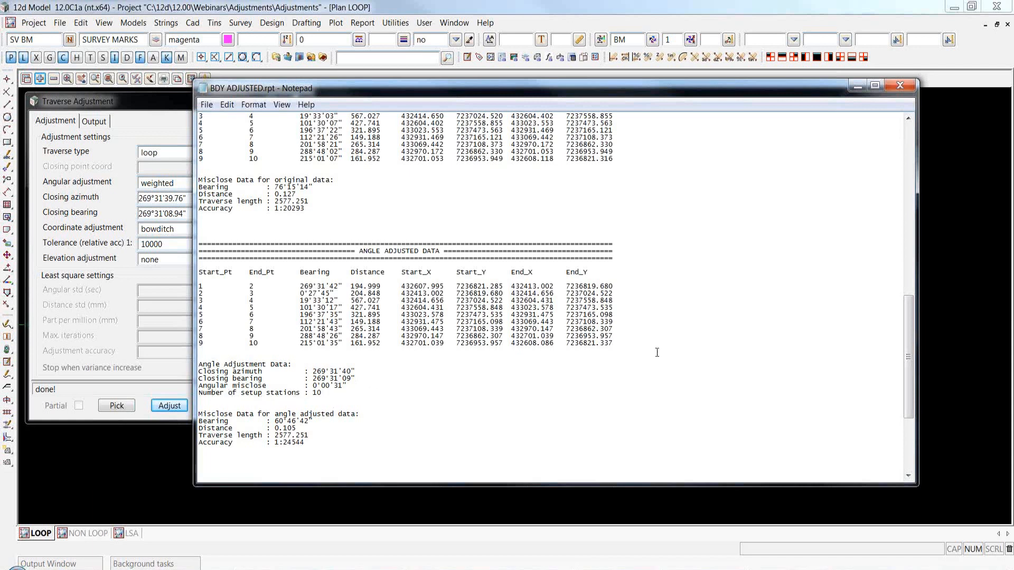
{"action": "left_click", "coordinate": [904, 88]}
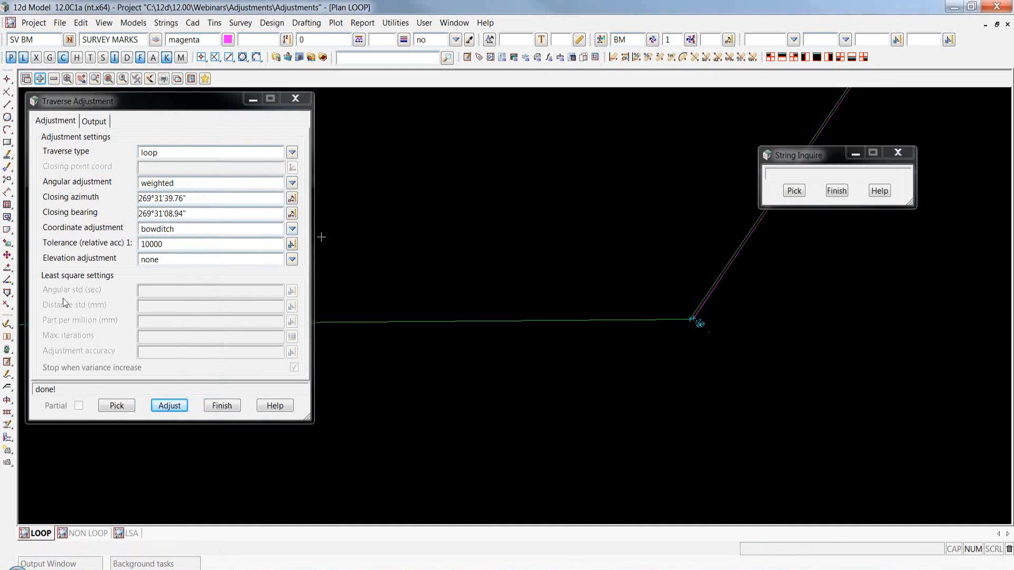
- Set the coordinate adjustment to least square with angular std 3, distance std 3, part per million 3 and max iterations 10
{"action": "left_click", "coordinate": [292, 228]}
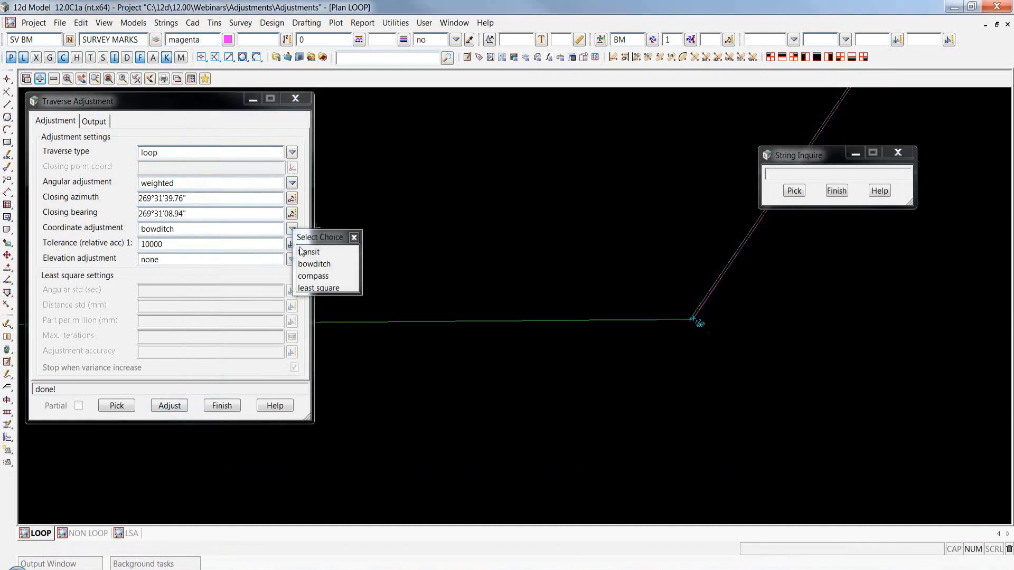
{"action": "left_click", "coordinate": [311, 288]}
{"action": "left_click", "coordinate": [216, 290]}
{"action": "type", "text": "3"}
{"action": "left_click", "coordinate": [206, 303]}
{"action": "type", "text": "3"}
{"action": "left_click", "coordinate": [201, 321]}
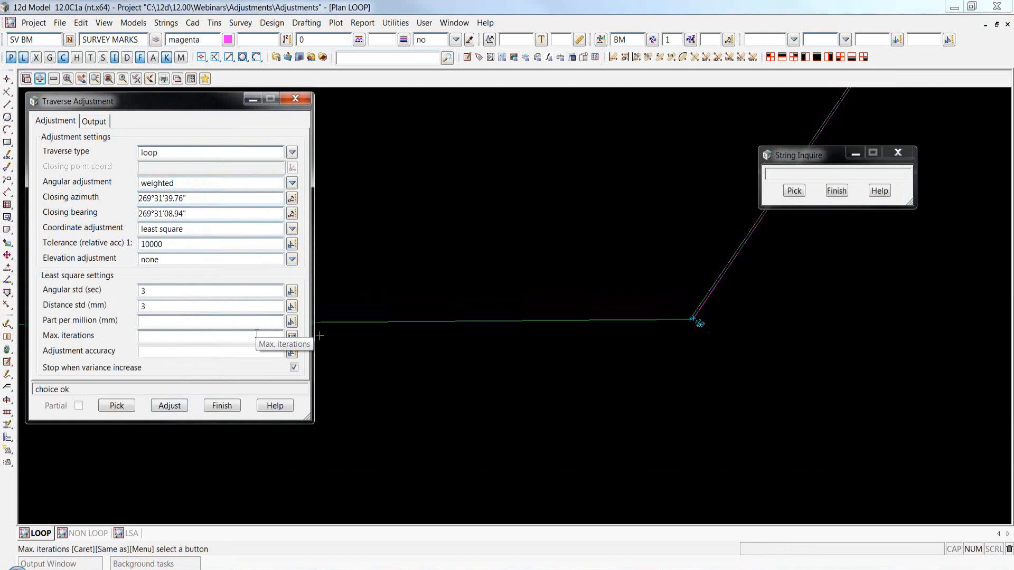
{"action": "left_click", "coordinate": [233, 340]}
{"action": "type", "text": "10"}
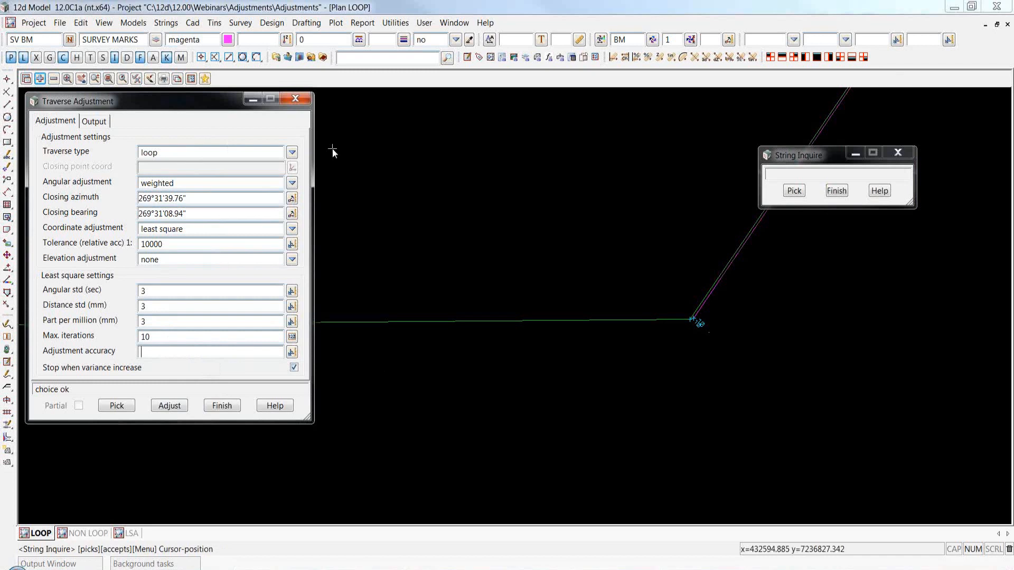
- Compare the adjusted string with the original boundary around the loop and at point 10, and close the traverse adjustment
{"action": "left_click", "coordinate": [461, 230]}
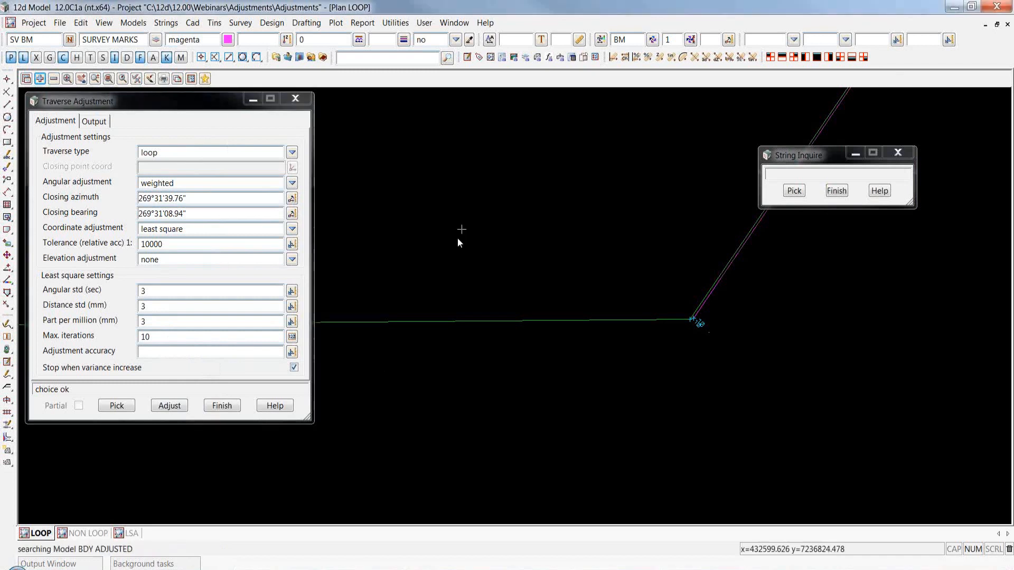
{"action": "scroll", "coordinate": [423, 380], "scroll_direction": "down", "scroll_amount": 13}
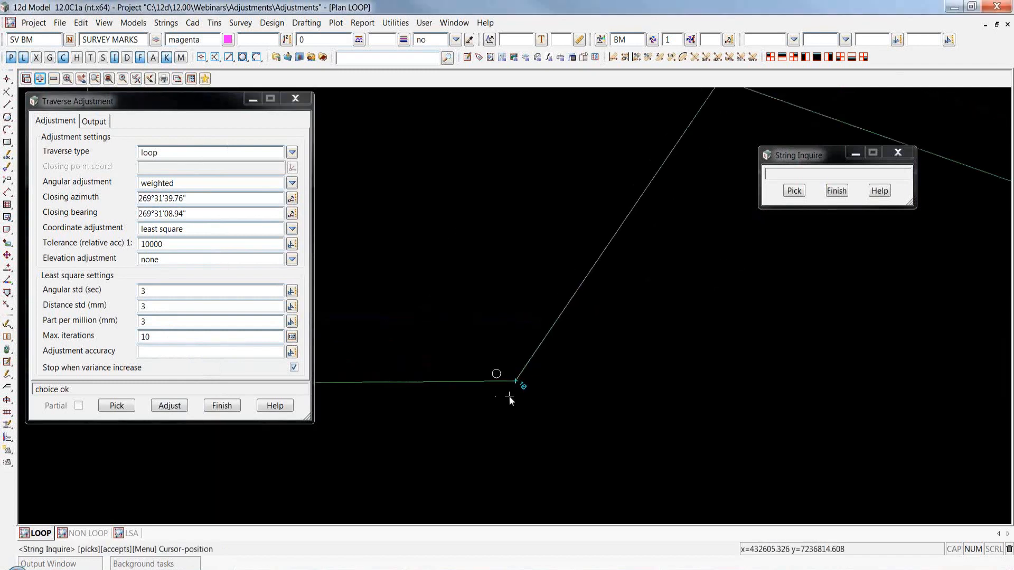
{"action": "scroll", "coordinate": [426, 401], "scroll_direction": "down", "scroll_amount": 4}
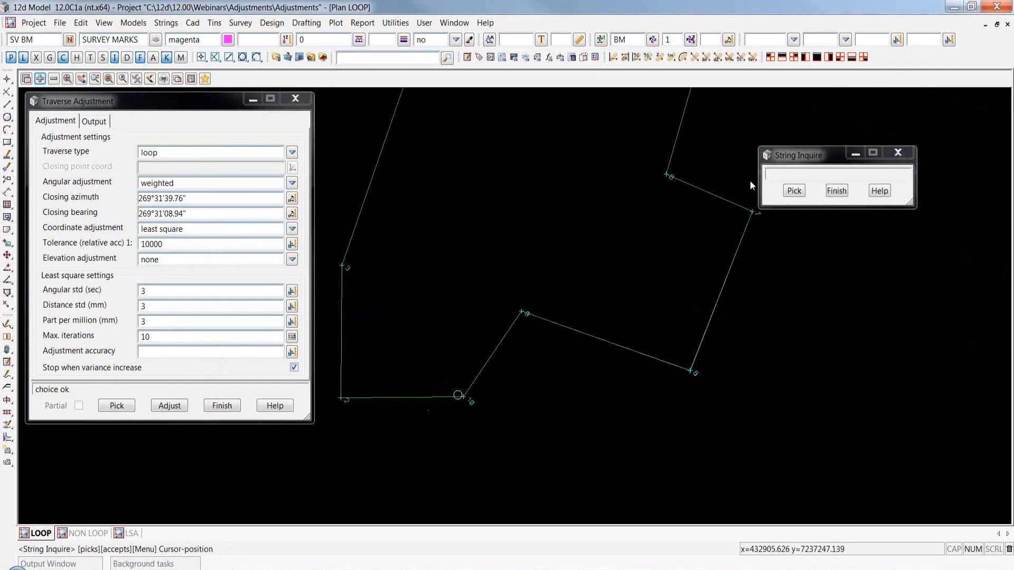
{"action": "scroll", "coordinate": [489, 405], "scroll_direction": "up", "scroll_amount": 10}
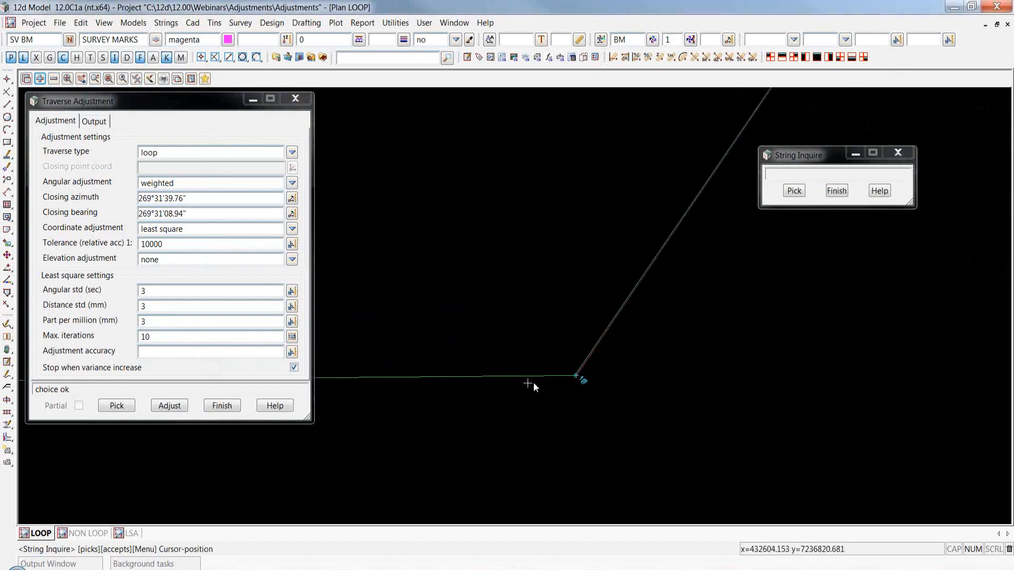
{"action": "scroll", "coordinate": [638, 360], "scroll_direction": "up", "scroll_amount": 4}
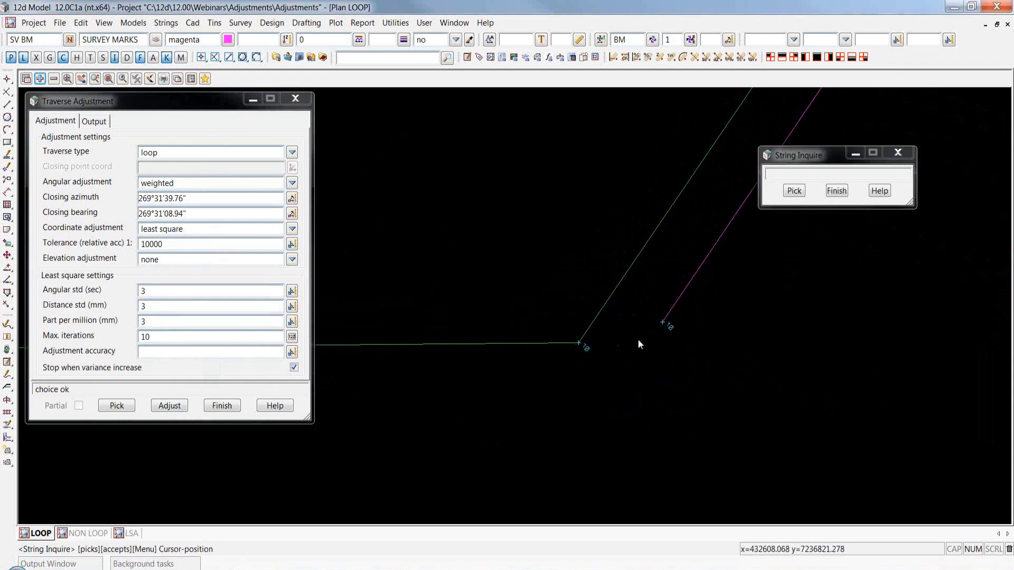
{"action": "left_click", "coordinate": [222, 406]}
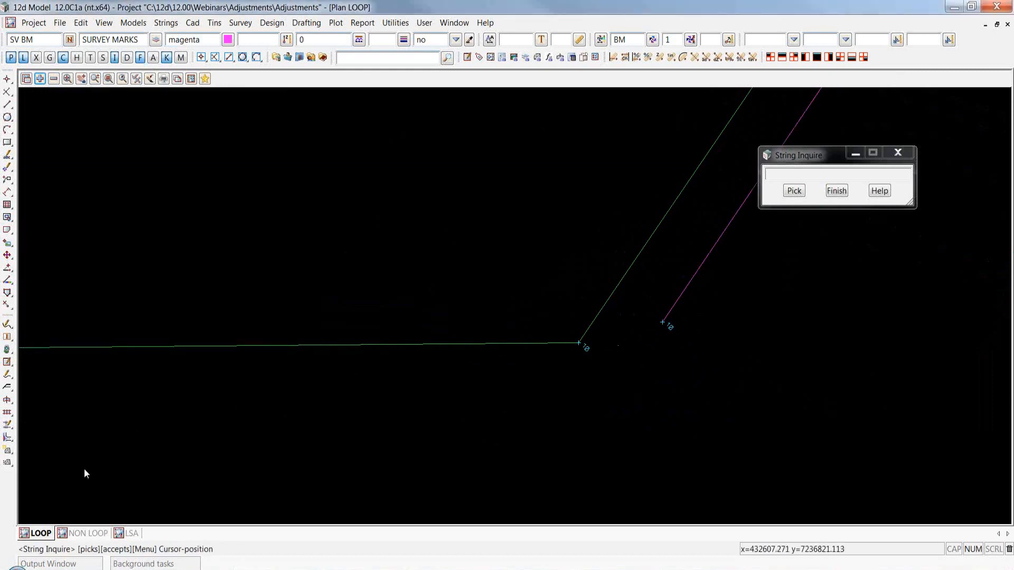
- Switch to the NON LOOP plan view and open Bearing/Distance Entry, placing it clear of the points
{"action": "left_click", "coordinate": [84, 533]}
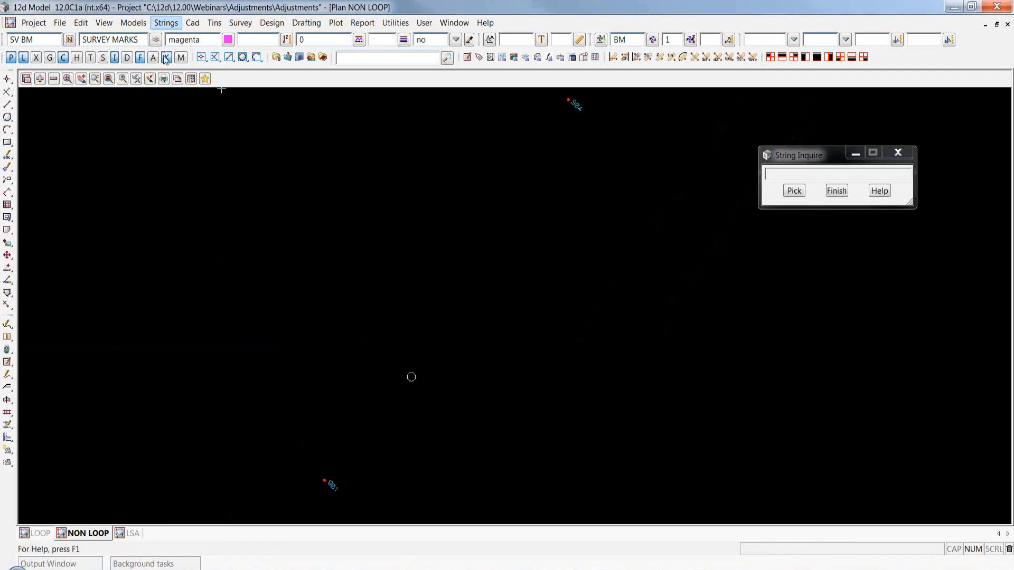
{"action": "left_click", "coordinate": [238, 25]}
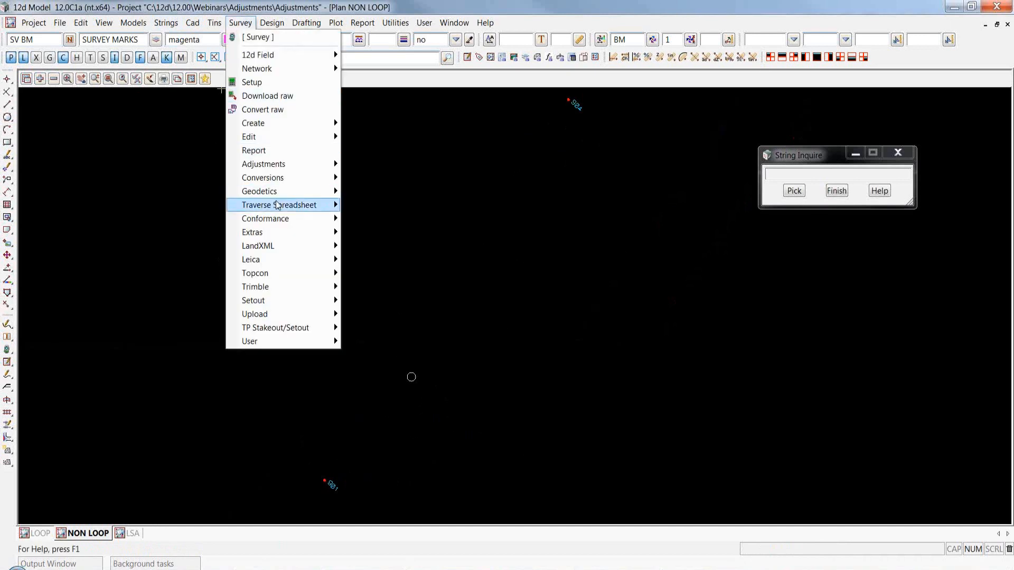
{"action": "mouse_move", "coordinate": [294, 232]}
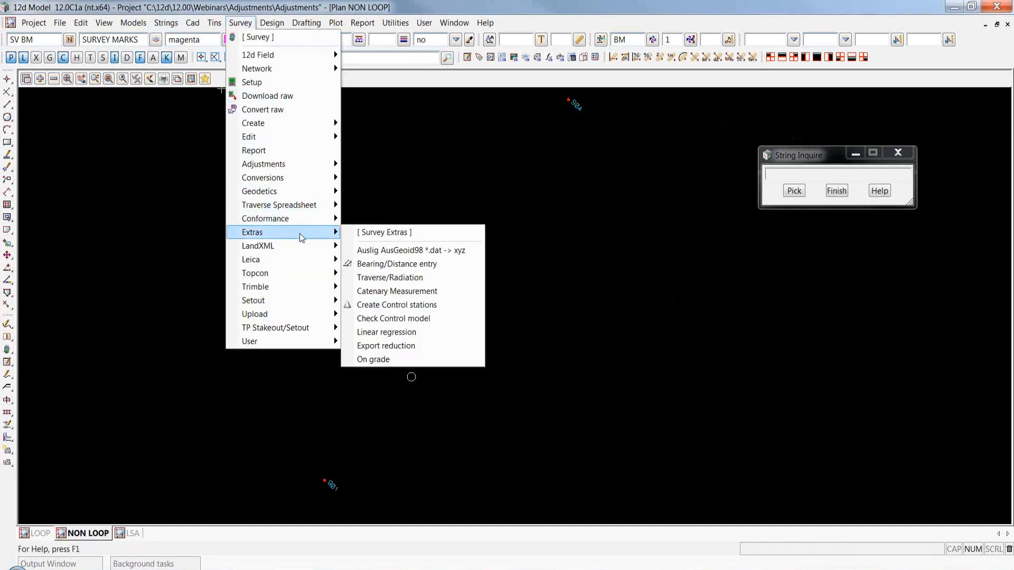
{"action": "left_click", "coordinate": [406, 264]}
{"action": "left_click_drag", "start_coordinate": [496, 265], "coordinate": [265, 107]}
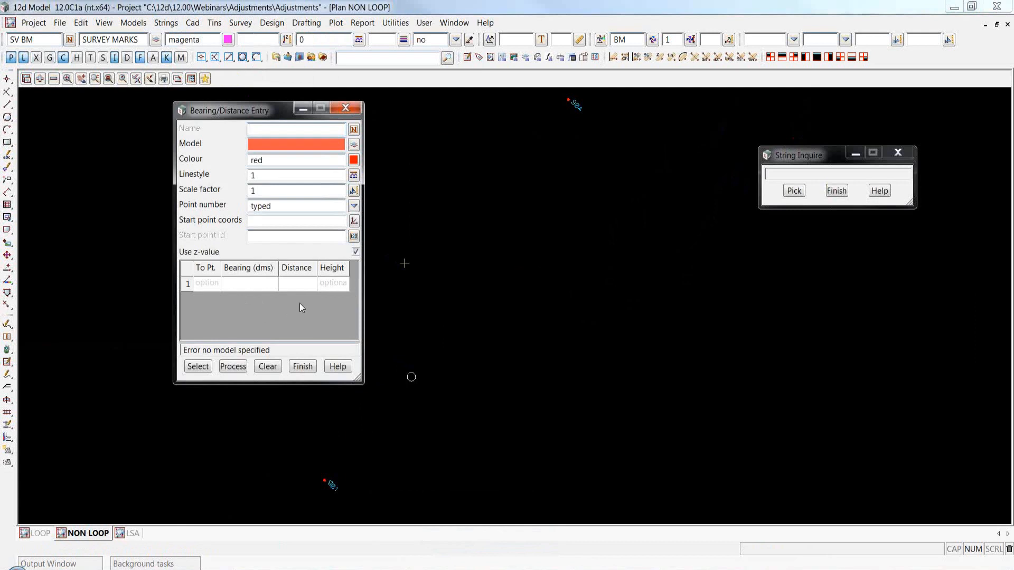
- Enter svbm as the name code of the new bearing/distance string
{"action": "left_click", "coordinate": [281, 130]}
{"action": "type", "text": "svbm"}
{"action": "key", "text": "Return"}
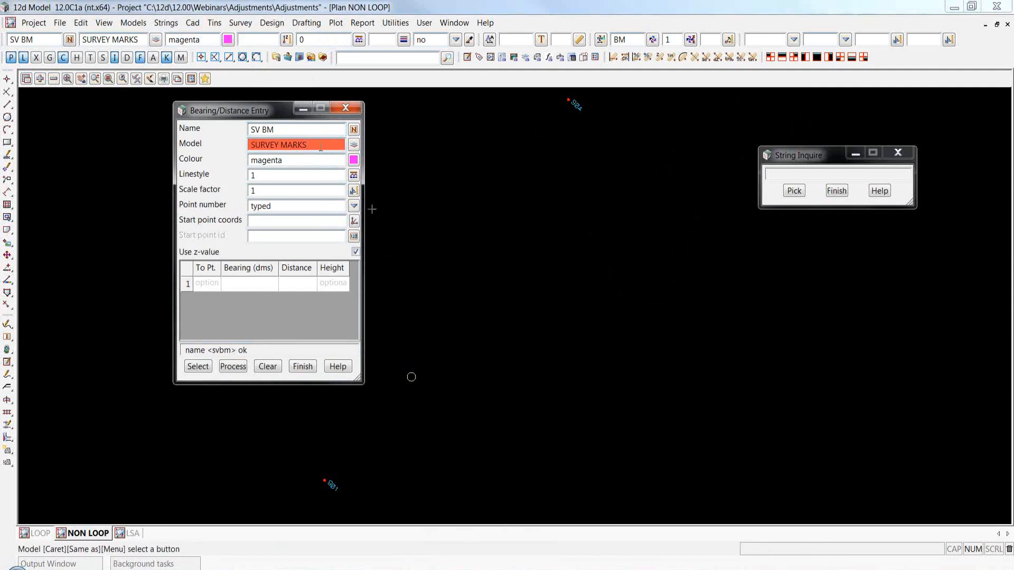
- Accept SURVEY MARKS as the string's model and try a scale factor of 0.201168 for the traverse distances
{"action": "key", "text": "Return"}
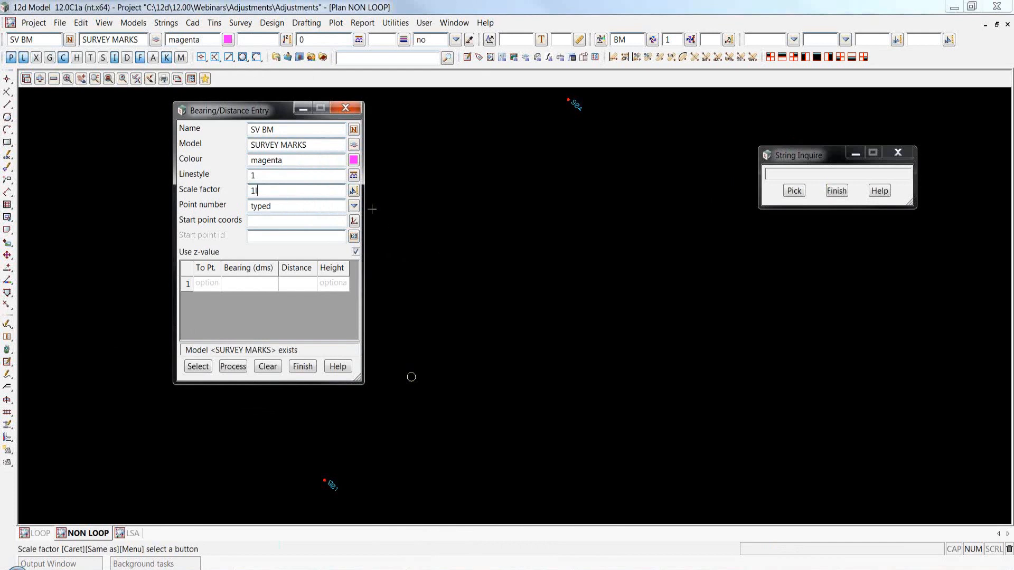
{"action": "left_click", "coordinate": [297, 206]}
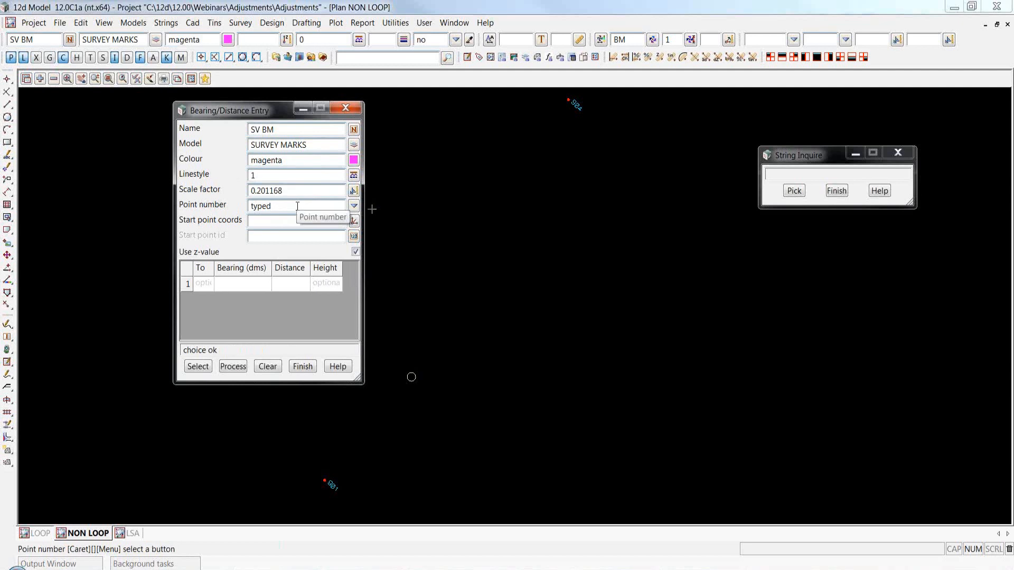
{"action": "left_click", "coordinate": [289, 193]}
{"action": "left_click_drag", "start_coordinate": [289, 193], "coordinate": [251, 191]}
{"action": "left_click", "coordinate": [287, 197]}
{"action": "left_click", "coordinate": [304, 190]}
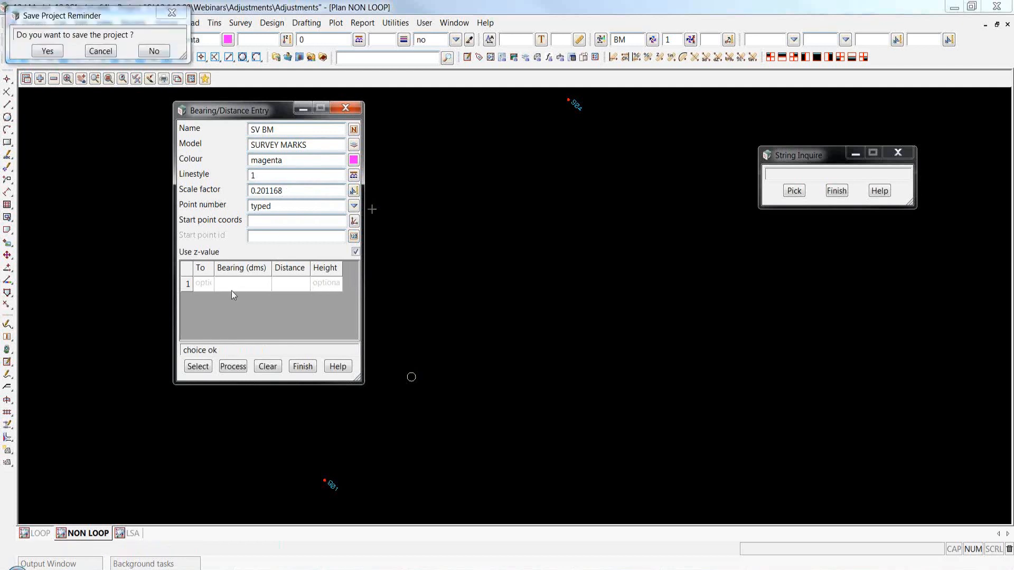
{"action": "left_click", "coordinate": [290, 284]}
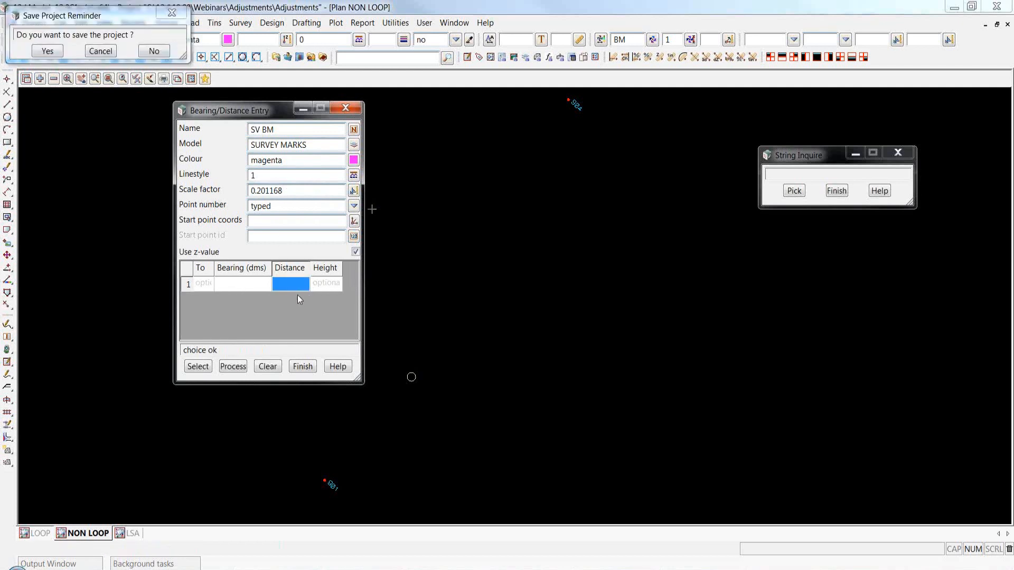
{"action": "left_click", "coordinate": [326, 284]}
- Set the scale factor of the bearing/distance string to 1
{"action": "left_click", "coordinate": [229, 191]}
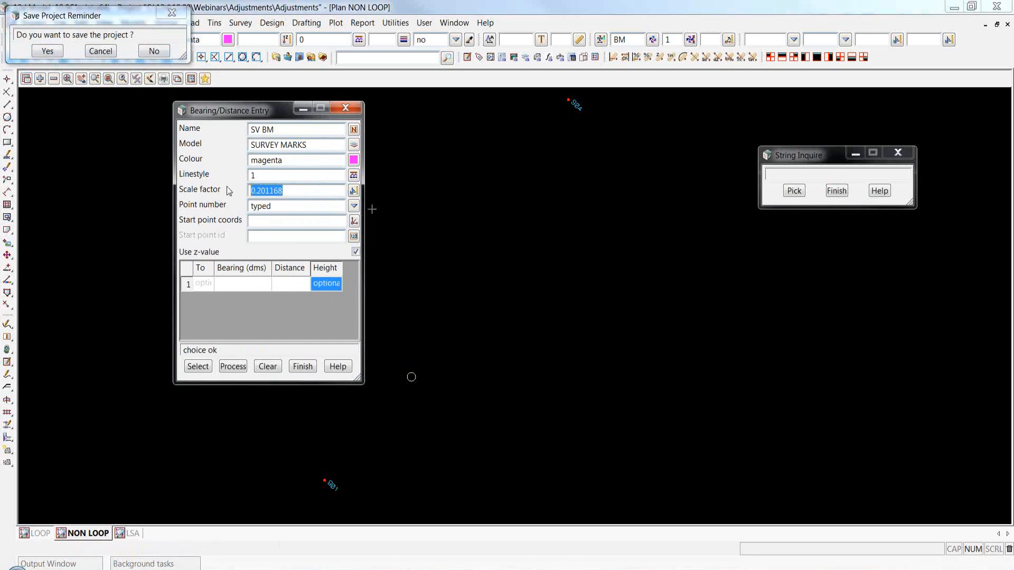
{"action": "type", "text": "1"}
{"action": "key", "text": "Return"}
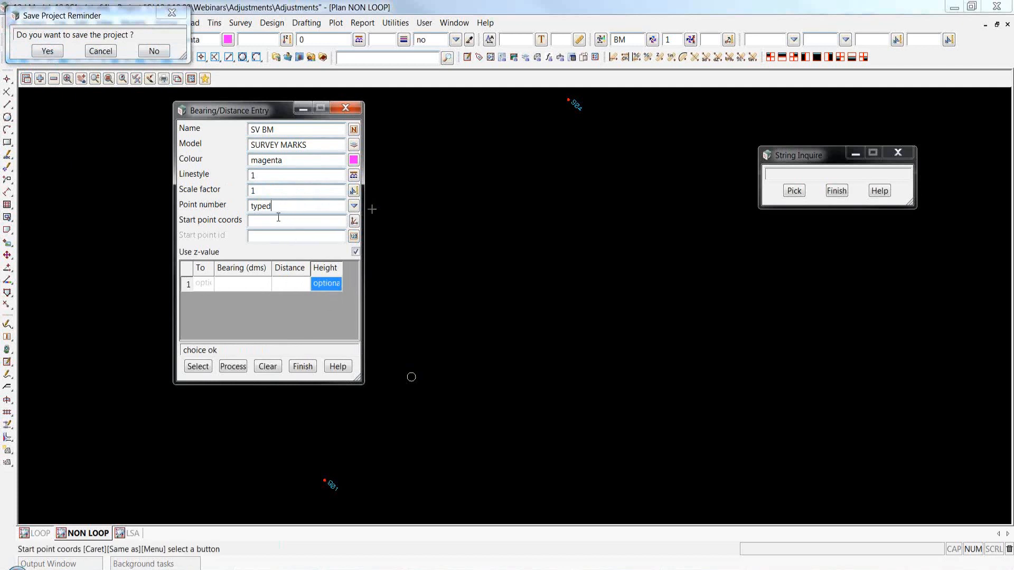
- Keep typed point numbering, take the start point coordinates from survey station 901, and set the start point id to 901a
{"action": "left_click", "coordinate": [354, 206]}
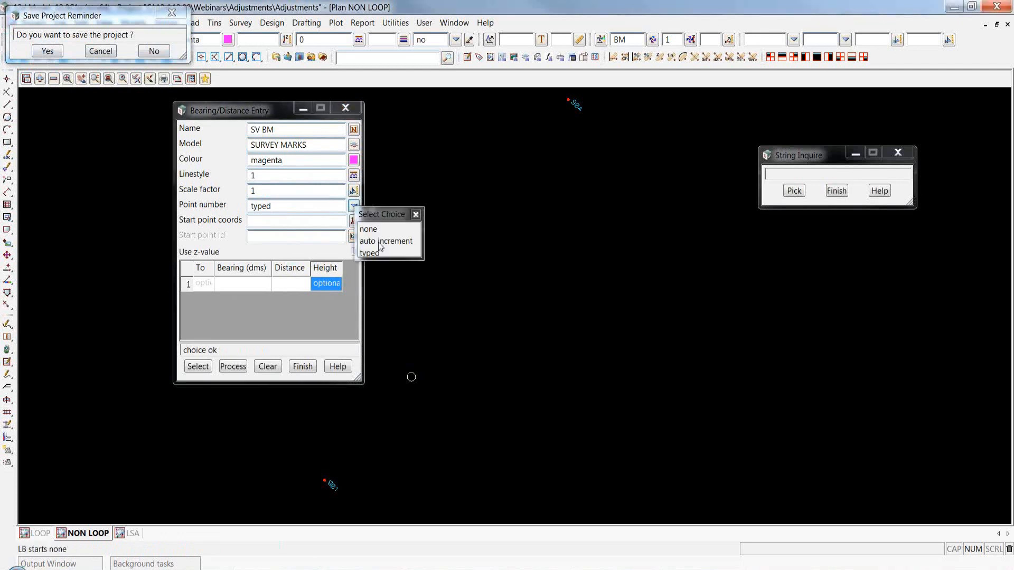
{"action": "left_click", "coordinate": [412, 220]}
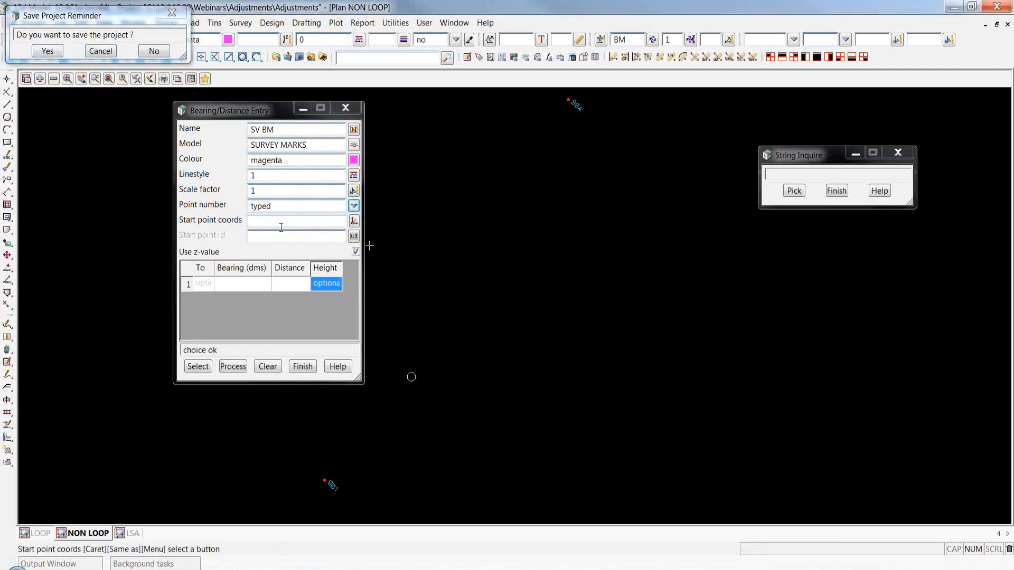
{"action": "left_click", "coordinate": [260, 224]}
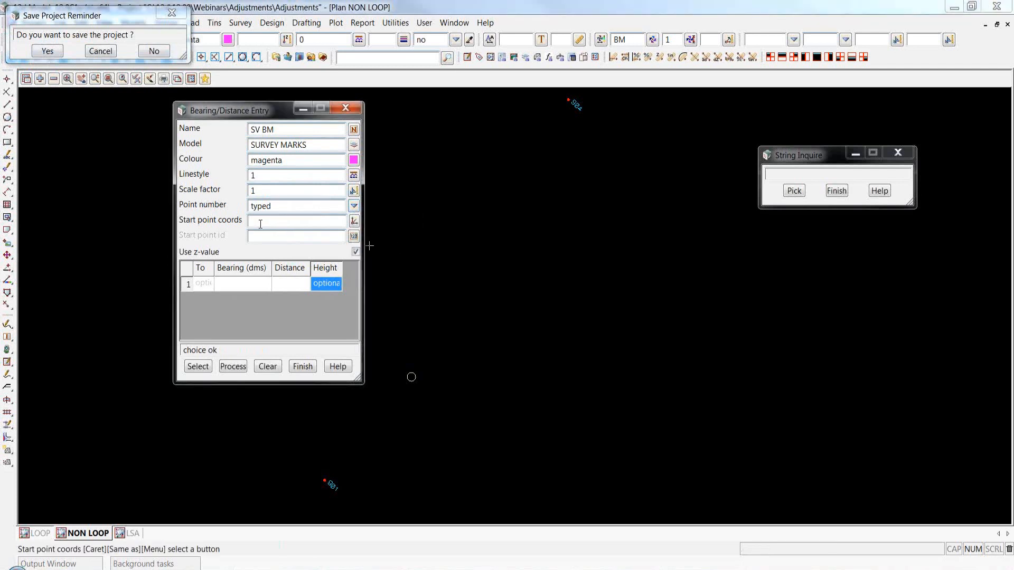
{"action": "left_click", "coordinate": [353, 221]}
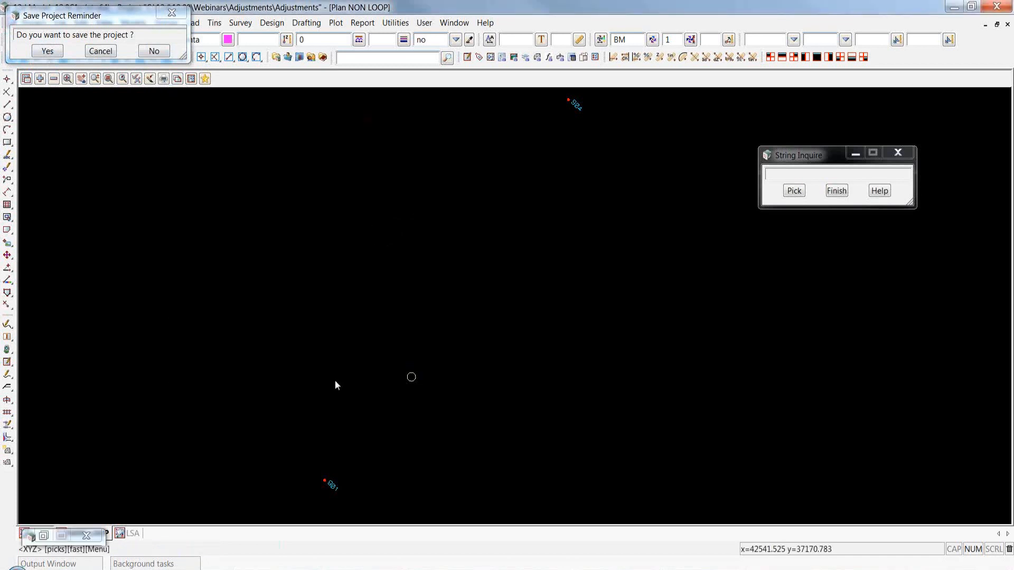
{"action": "left_click", "coordinate": [323, 484]}
{"action": "middle_click", "coordinate": [323, 483]}
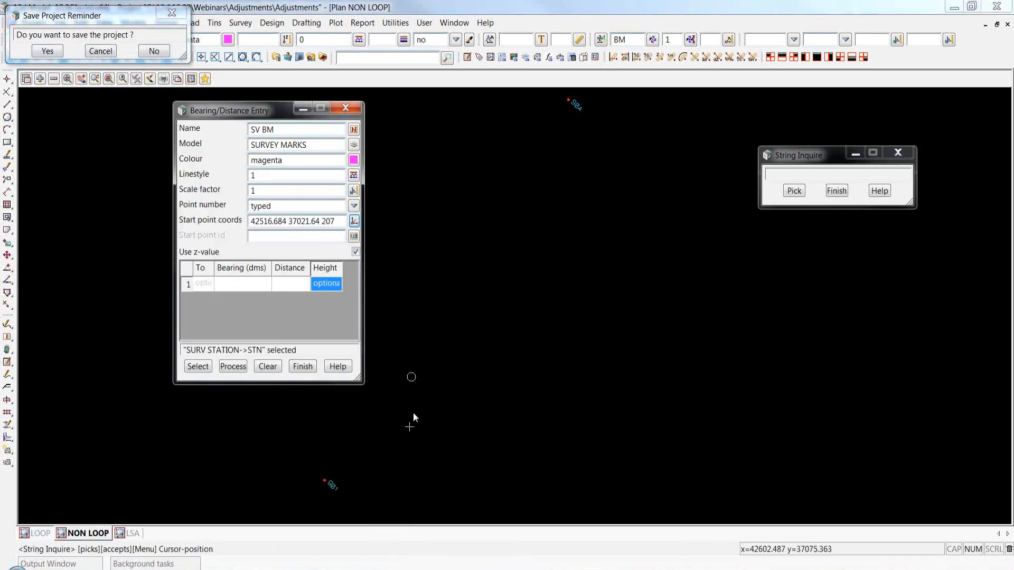
{"action": "type", "text": "901a"}
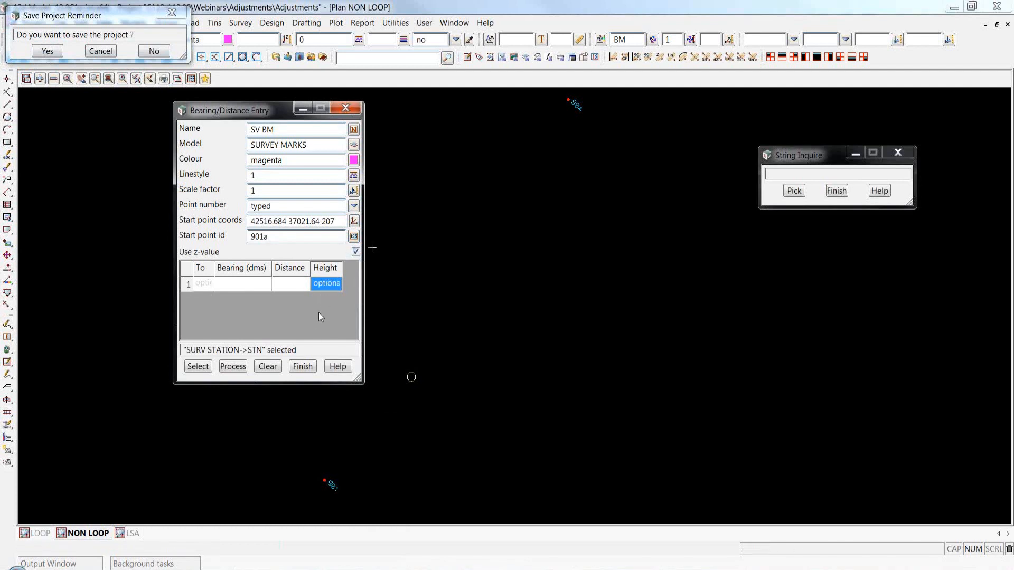
- Enter 902 as the first leg's end point with a bearing of 96.2906 in degrees, minutes and seconds
{"action": "left_click", "coordinate": [203, 284]}
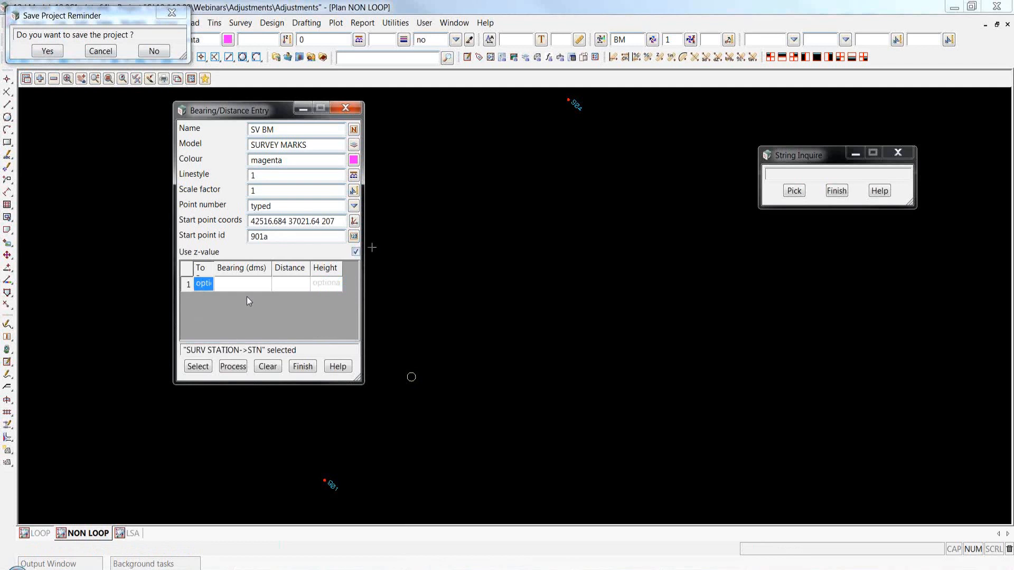
{"action": "type", "text": "902"}
{"action": "key", "text": "Tab"}
{"action": "type", "text": "96.2"}
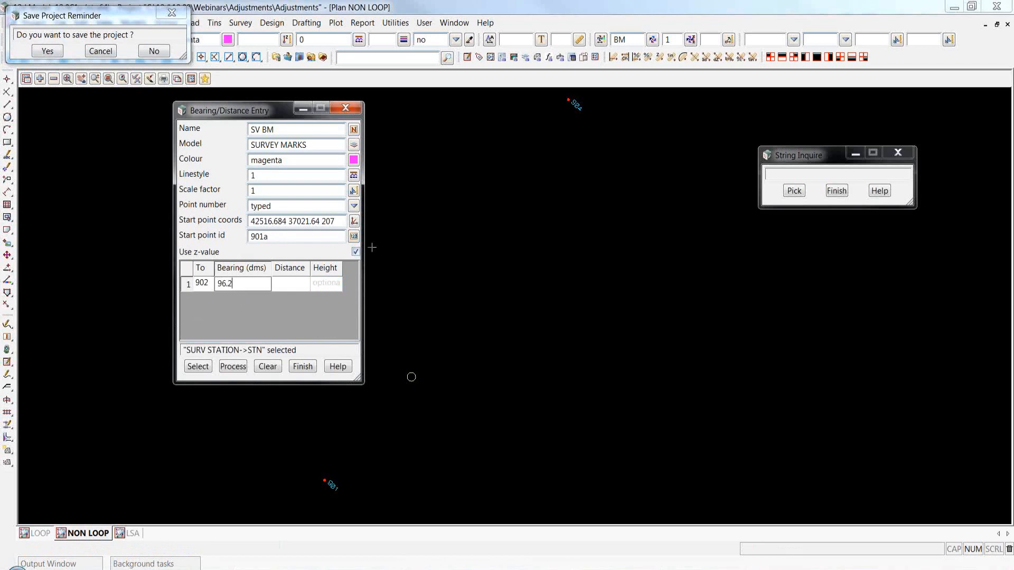
{"action": "type", "text": "906"}
{"action": "key", "text": "Tab"}
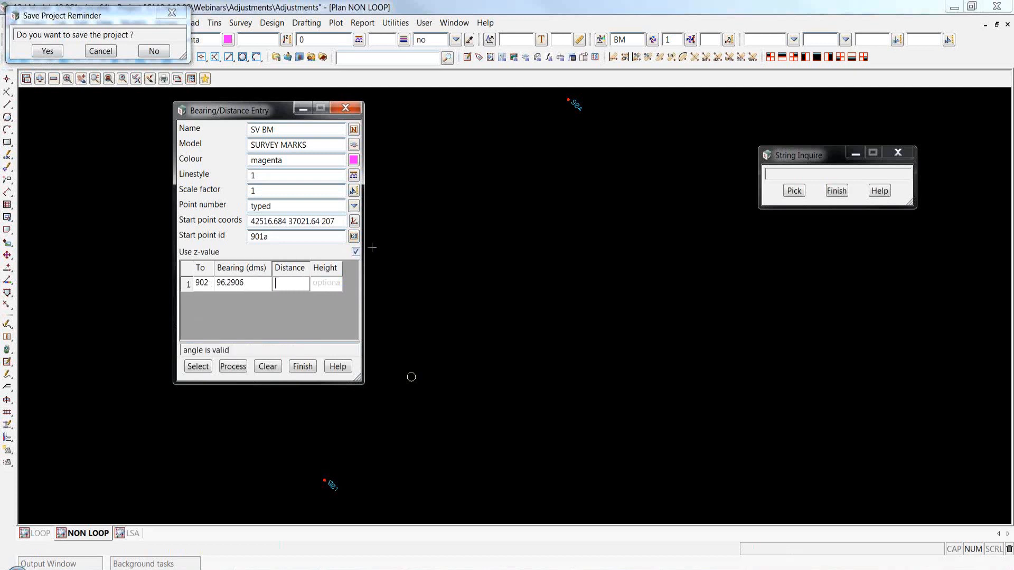
{"action": "left_click", "coordinate": [222, 285]}
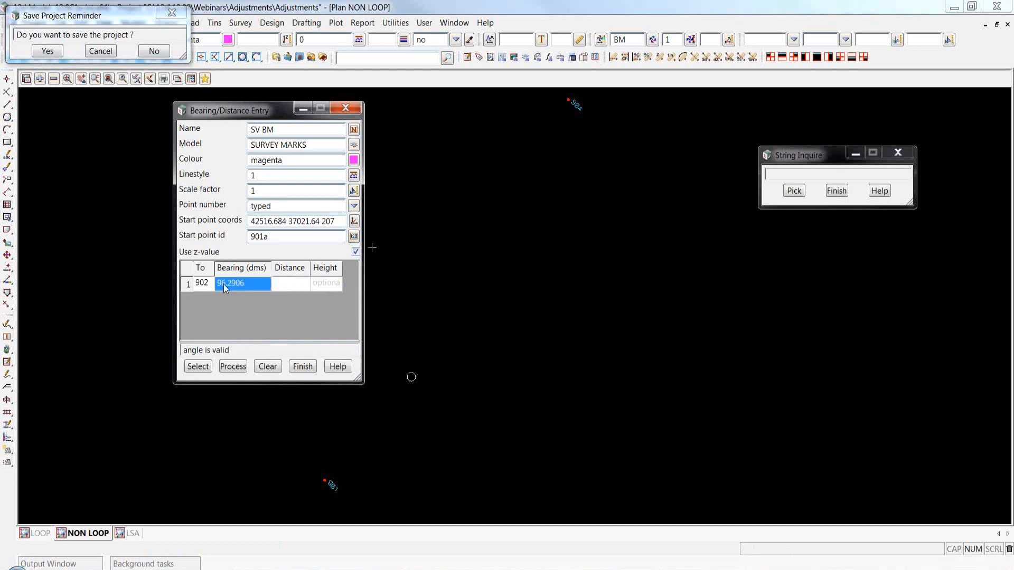
{"action": "left_click", "coordinate": [235, 285]}
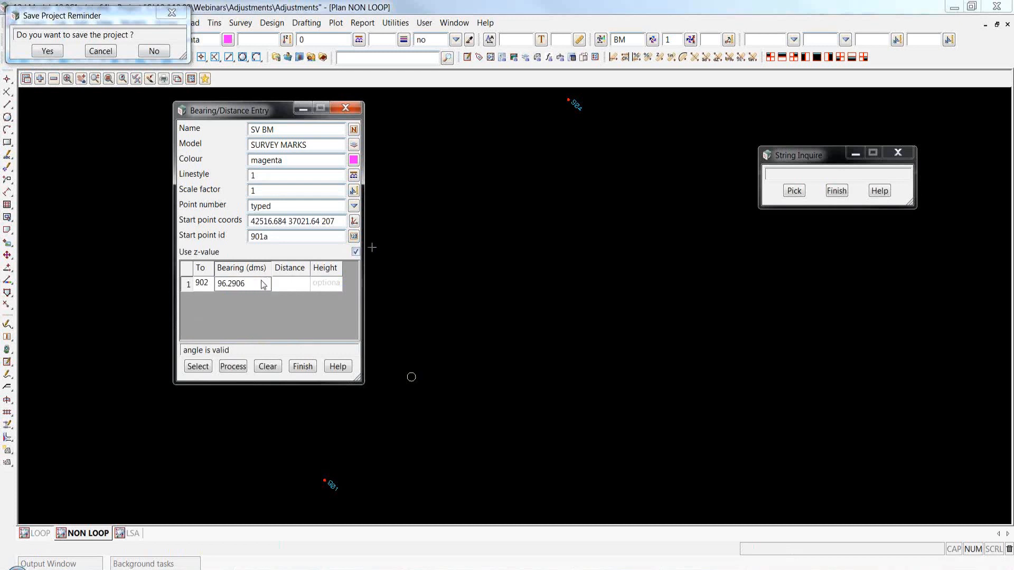
{"action": "left_click", "coordinate": [237, 284]}
- Give the leg to 902 a distance of 286.709 and a height of 174.519, and create the traverse string
{"action": "left_click", "coordinate": [288, 285]}
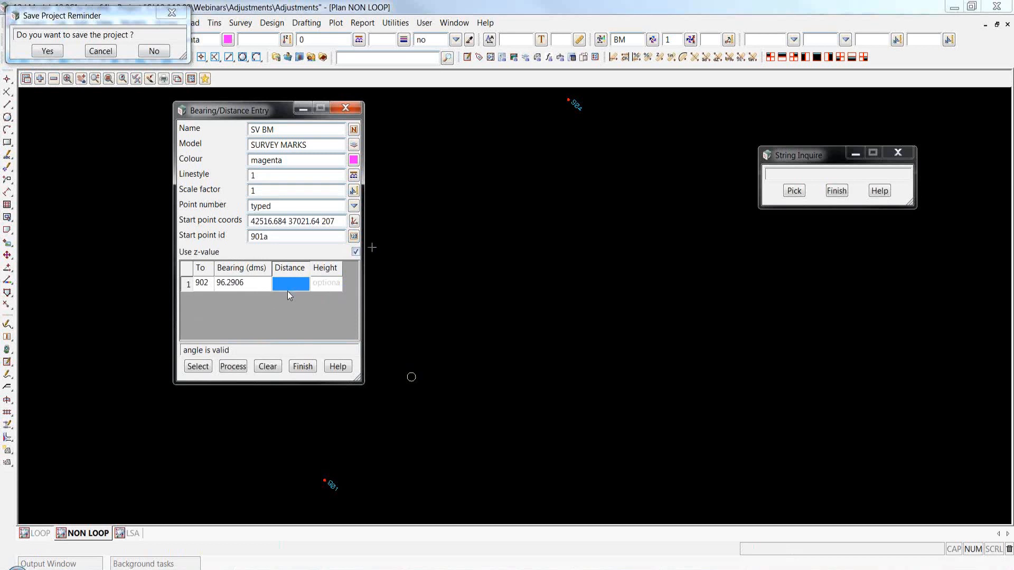
{"action": "type", "text": "286.709"}
{"action": "key", "text": "Tab"}
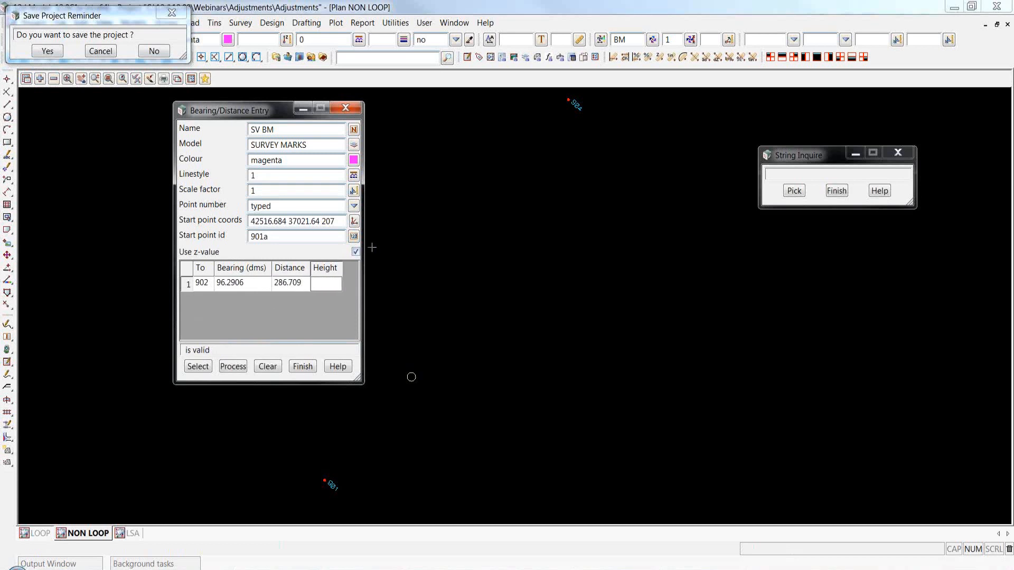
{"action": "type", "text": "174.519"}
{"action": "key", "text": "Return"}
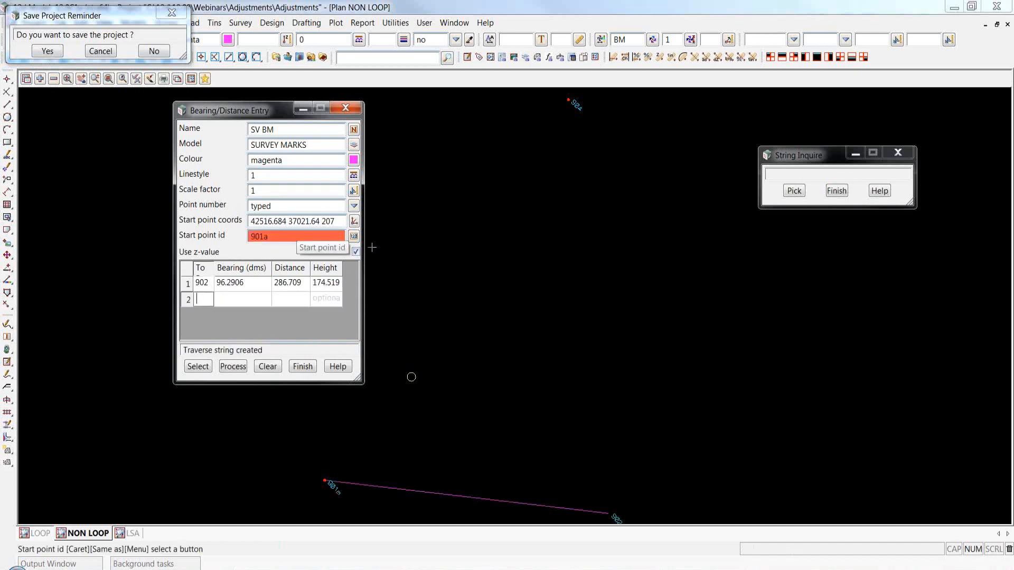
{"action": "left_click", "coordinate": [680, 365]}
{"action": "scroll", "coordinate": [746, 319], "scroll_direction": "down", "scroll_amount": 3}
{"action": "scroll", "coordinate": [628, 401], "scroll_direction": "up", "scroll_amount": 1}
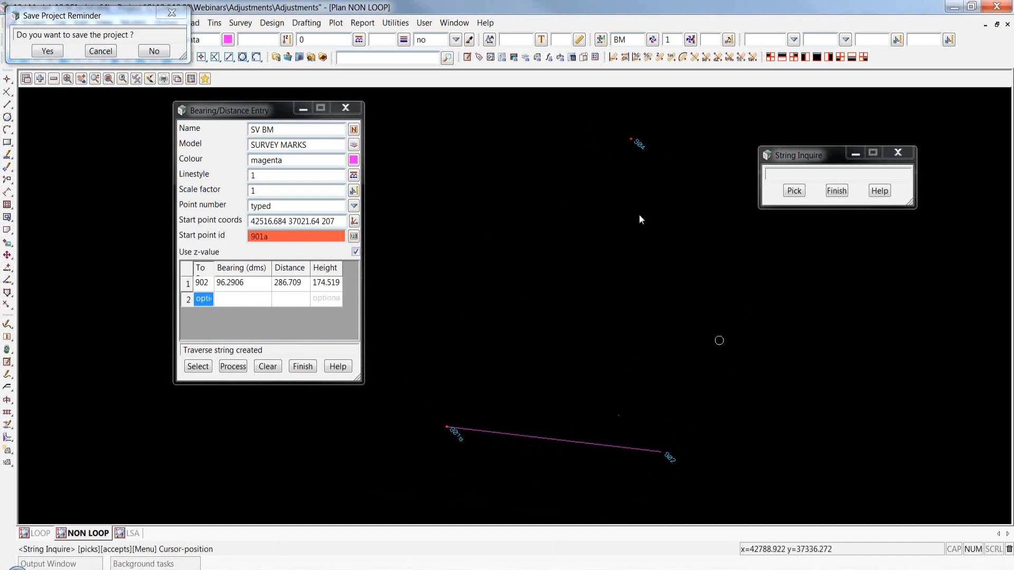
{"action": "left_click", "coordinate": [336, 287]}
{"action": "left_click", "coordinate": [335, 301]}
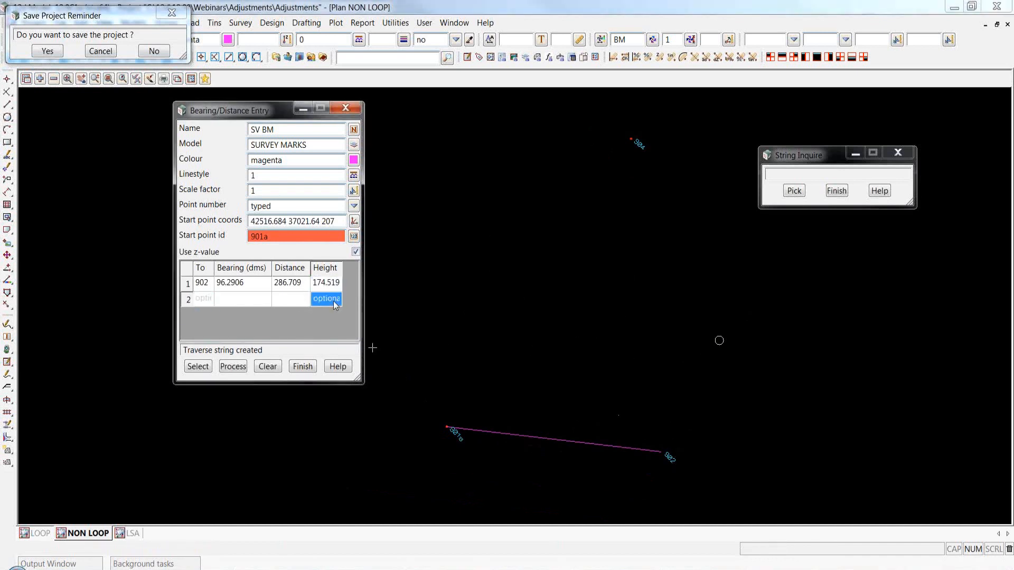
{"action": "key", "text": "Return"}
{"action": "type", "text": "1"}
{"action": "left_click", "coordinate": [327, 315]}
{"action": "key", "text": "Return"}
{"action": "left_click", "coordinate": [205, 299]}
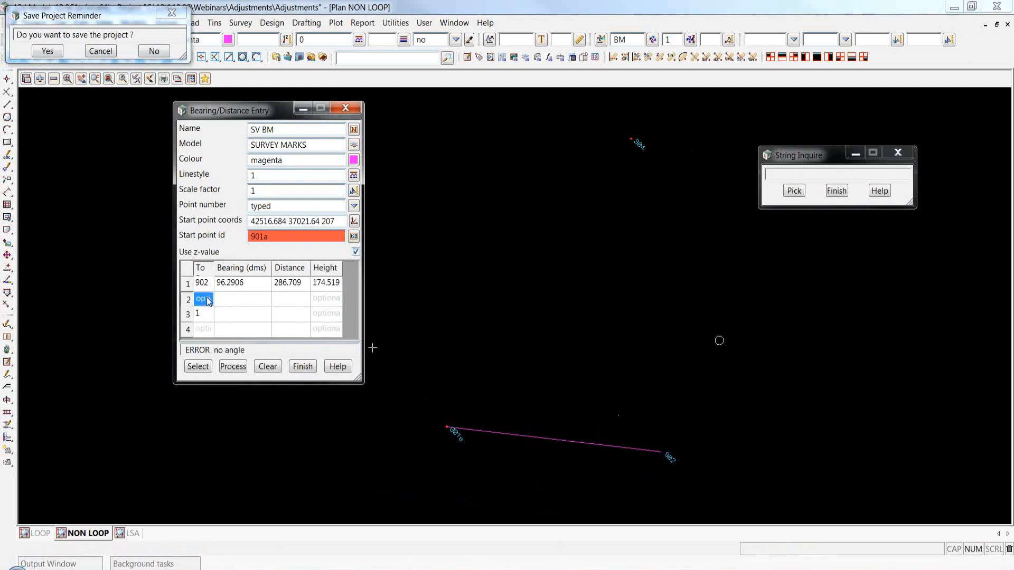
{"action": "type", "text": "BDY"}
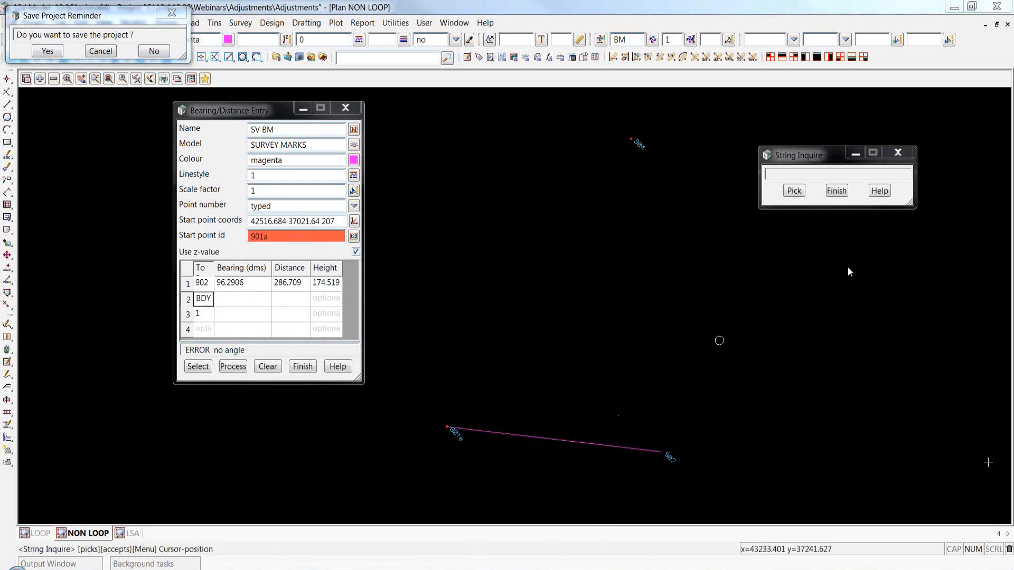
{"action": "left_click", "coordinate": [200, 302]}
{"action": "left_click", "coordinate": [236, 303]}
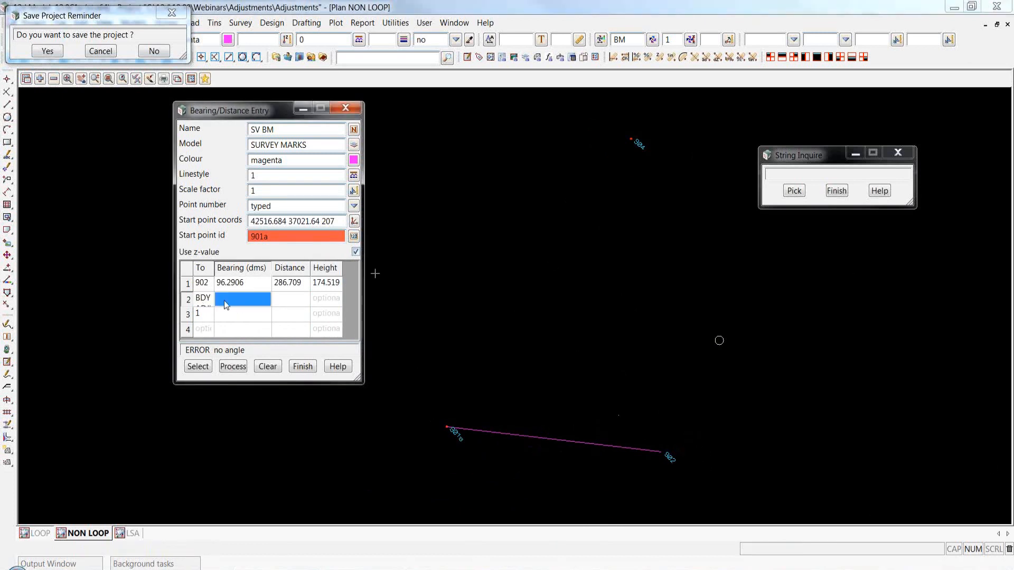
- Add legs 906 (329.0244, 204.816, 170.87), 903 (65.1722, 225.151, 186.252) and 904a (313.3443, 192.416, 195.252) as bearing, distance and height, and process the traverse
{"action": "left_click", "coordinate": [204, 301]}
{"action": "type", "text": "906\t329.0244\t204.816\t170.87 903\t65.1722\t225.151\t186.252 904a\t313.3443\t192.416\t195.252"}
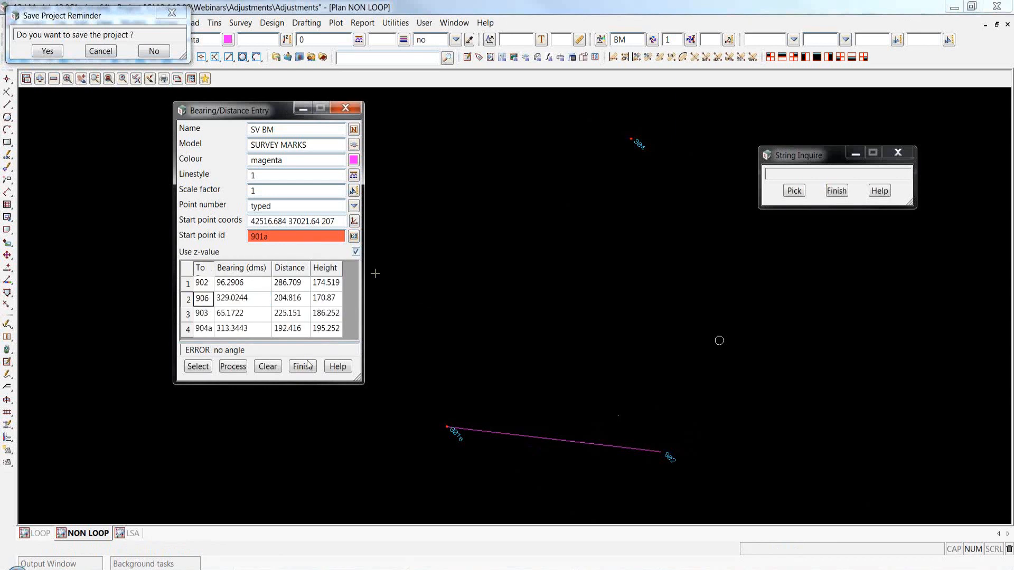
{"action": "left_click", "coordinate": [231, 369]}
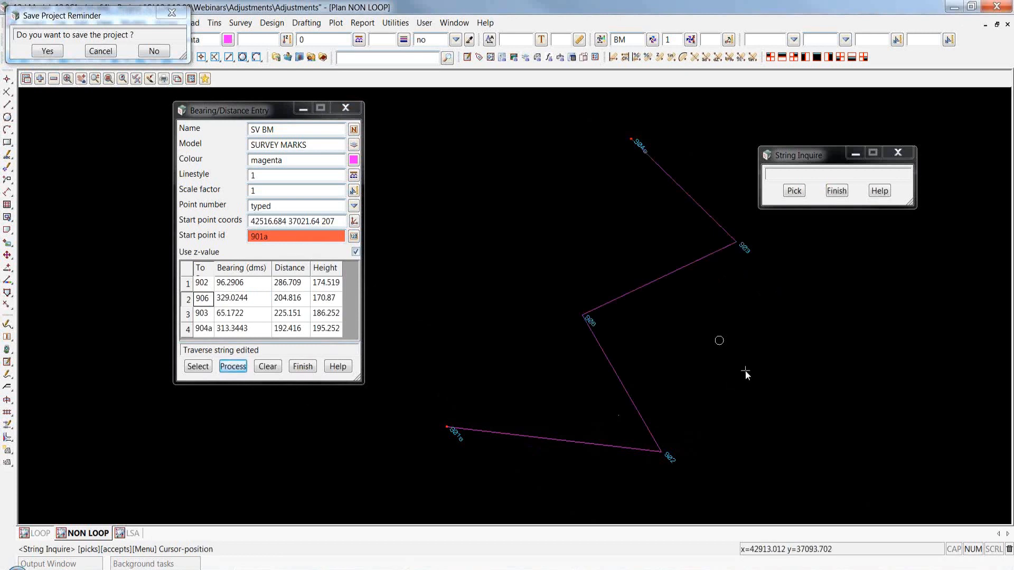
- Close String Inquire and measure the bearing and distance from traverse end point 904a to survey station 904
{"action": "scroll", "coordinate": [669, 409], "scroll_direction": "down", "scroll_amount": 1}
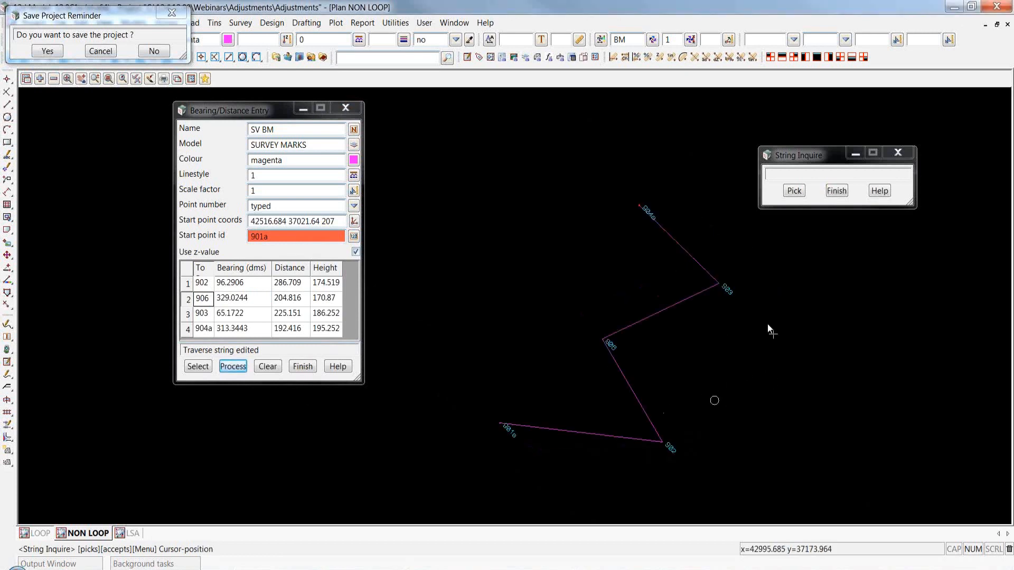
{"action": "scroll", "coordinate": [629, 203], "scroll_direction": "up", "scroll_amount": 2}
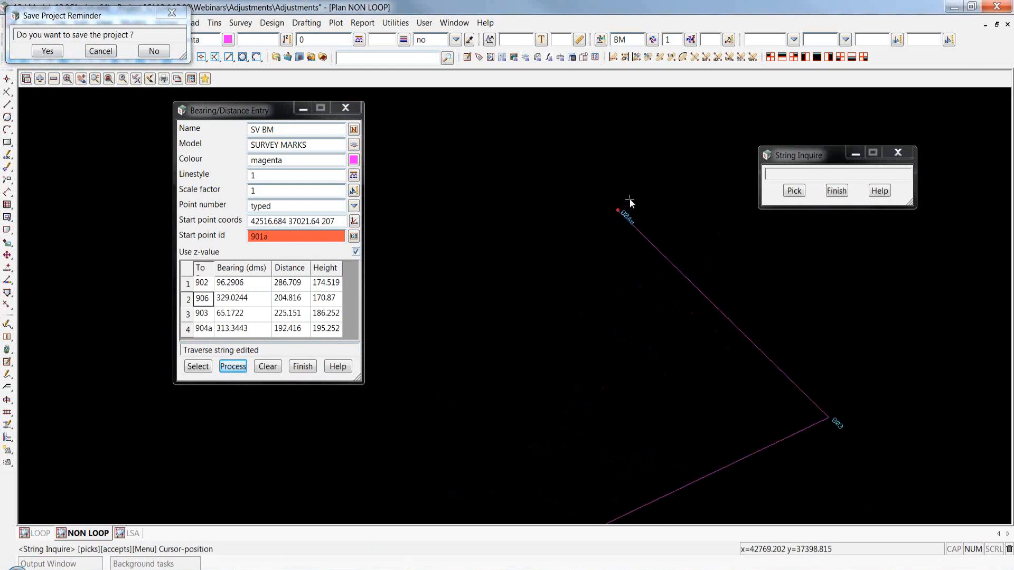
{"action": "scroll", "coordinate": [618, 211], "scroll_direction": "up", "scroll_amount": 1}
{"action": "scroll", "coordinate": [619, 211], "scroll_direction": "up", "scroll_amount": 5}
{"action": "scroll", "coordinate": [566, 244], "scroll_direction": "up", "scroll_amount": 4}
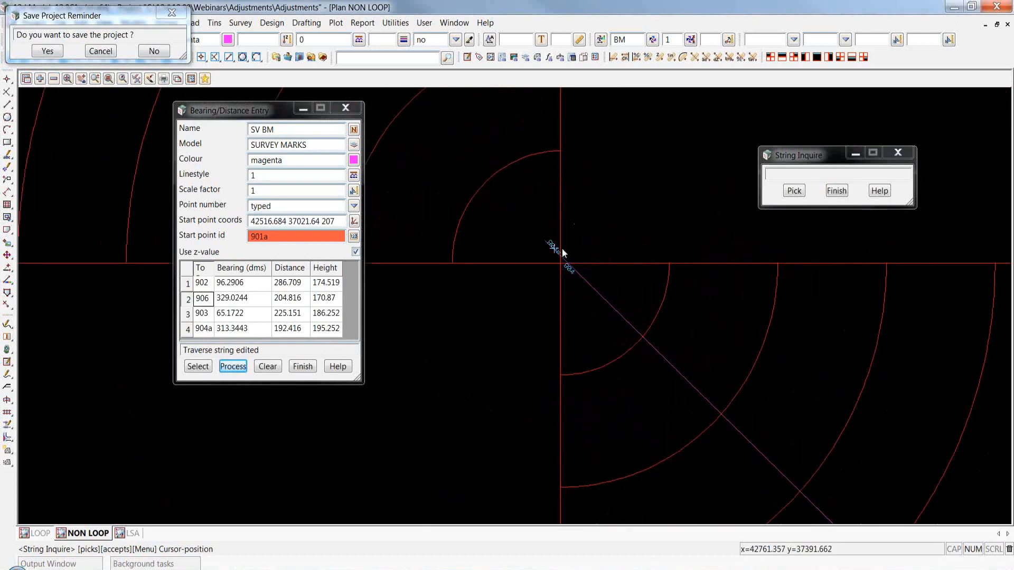
{"action": "left_click", "coordinate": [836, 190]}
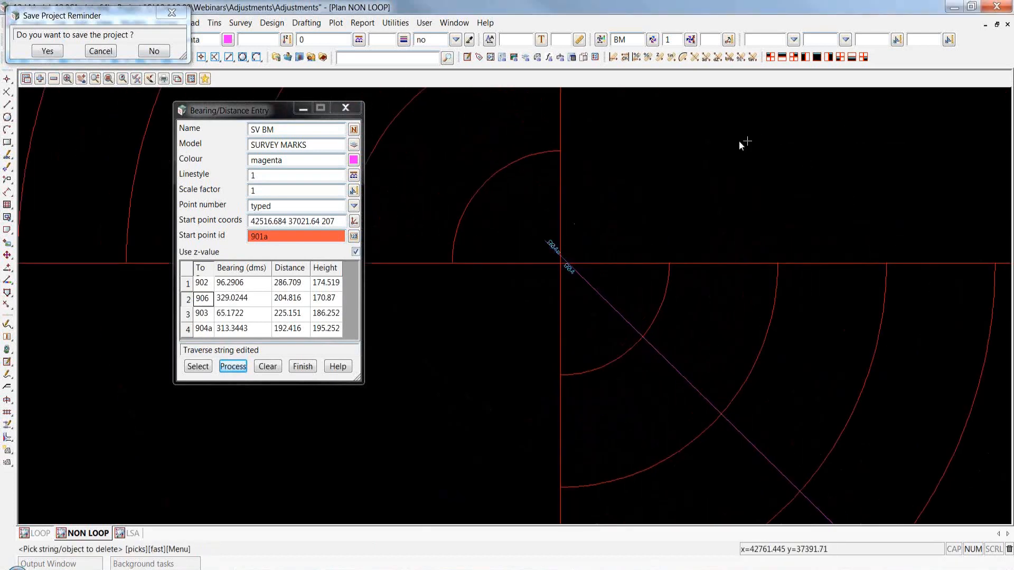
{"action": "key", "text": "F3"}
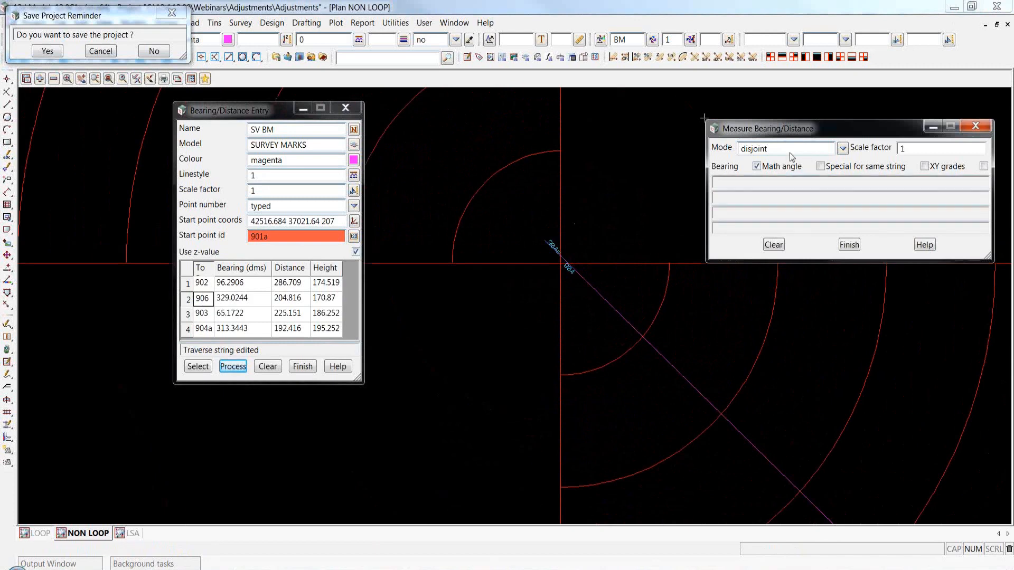
{"action": "left_click", "coordinate": [547, 243]}
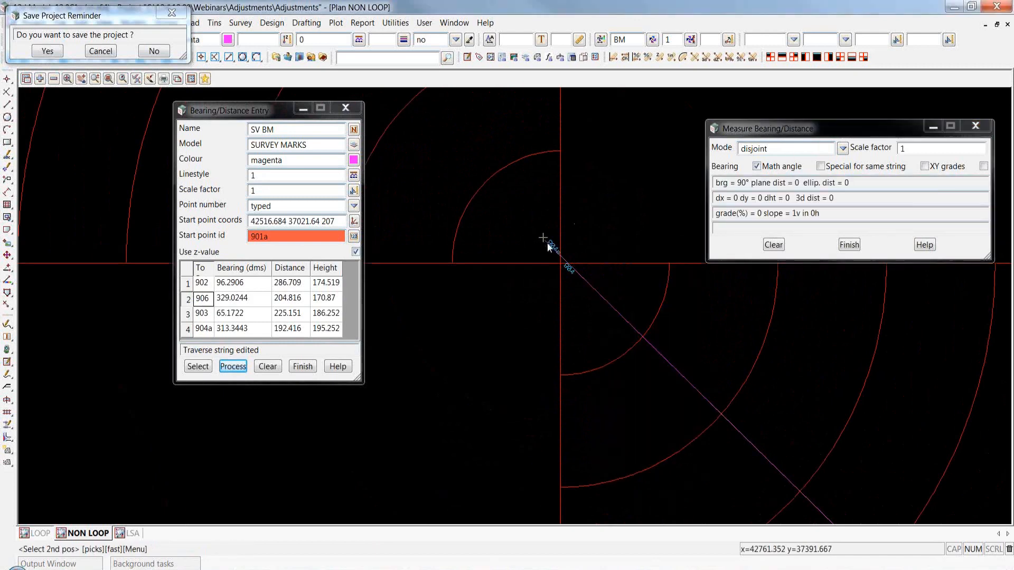
{"action": "left_click", "coordinate": [567, 269]}
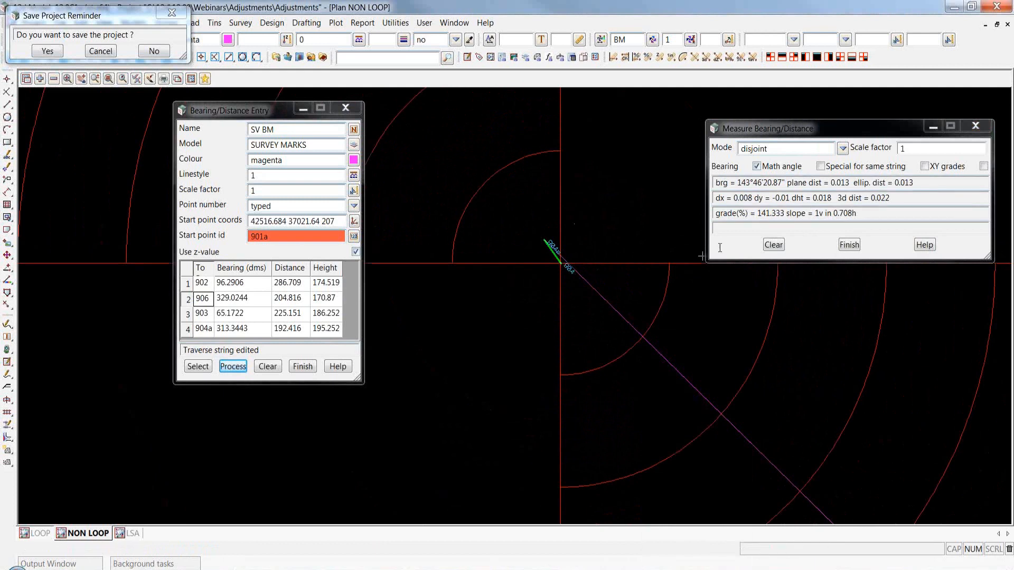
{"action": "left_click", "coordinate": [407, 25]}
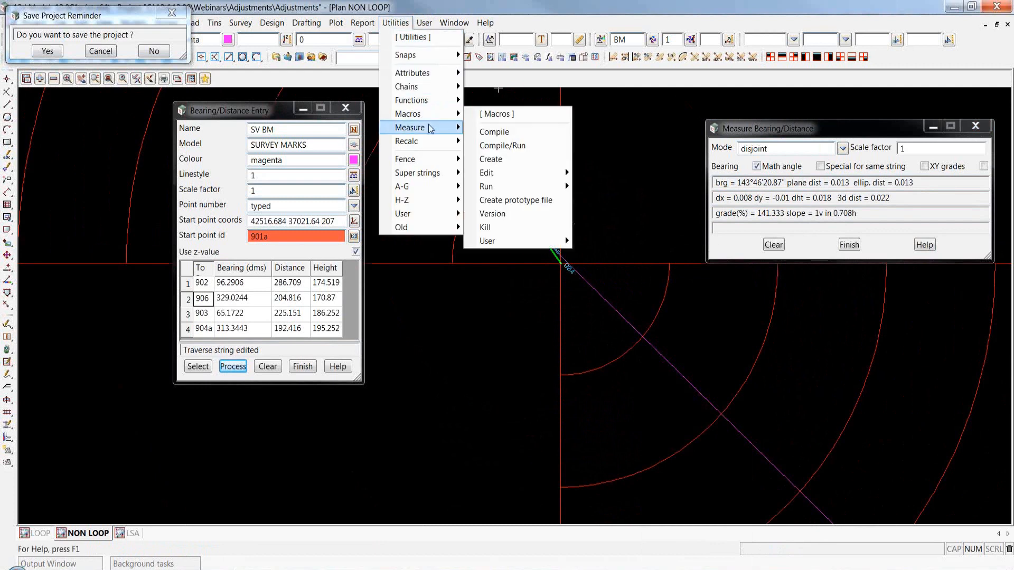
- Close the bearing and distance measurement and dismiss the open measuring options
{"action": "mouse_move", "coordinate": [431, 129]}
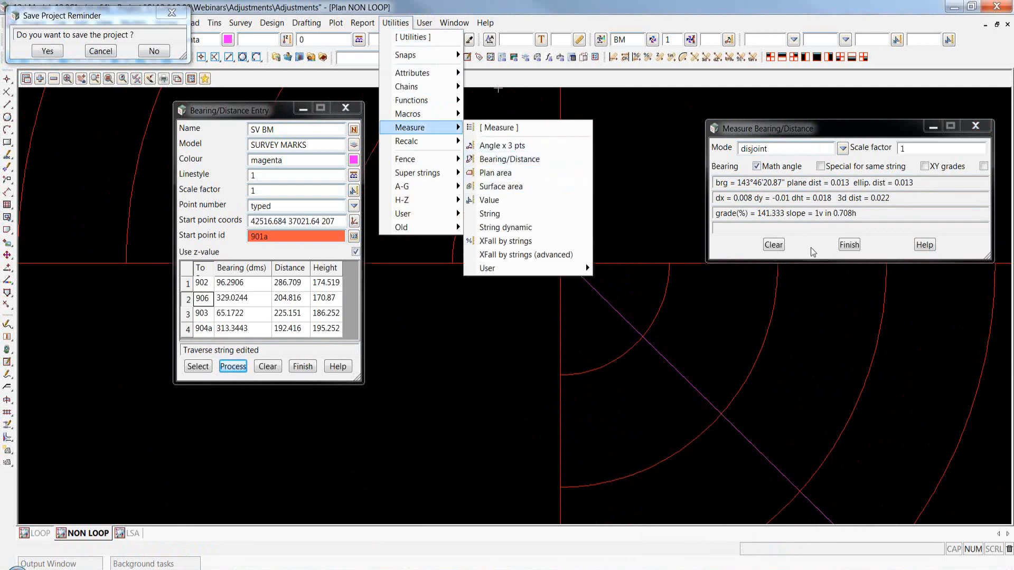
{"action": "left_click", "coordinate": [847, 245]}
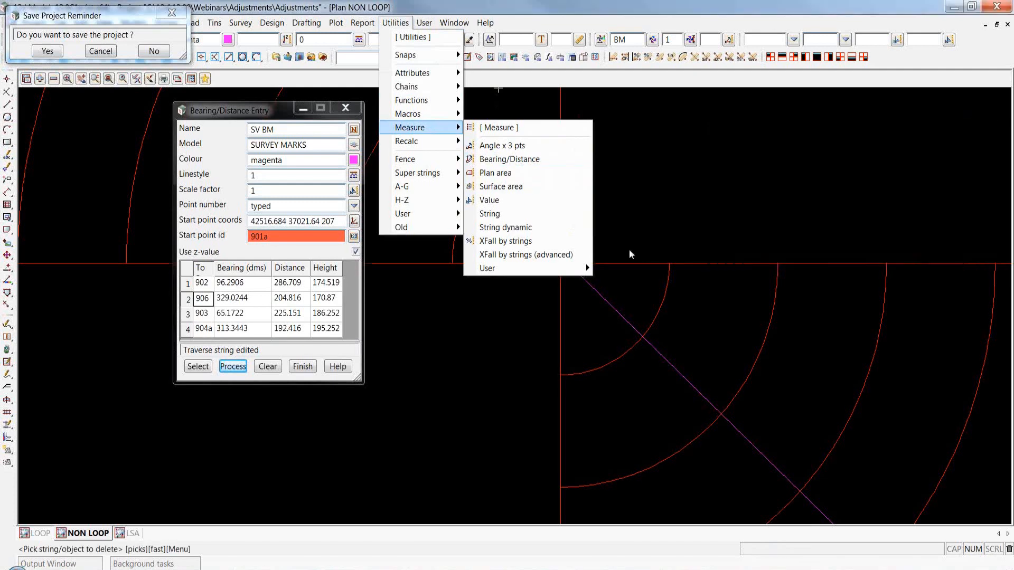
{"action": "left_click", "coordinate": [692, 146]}
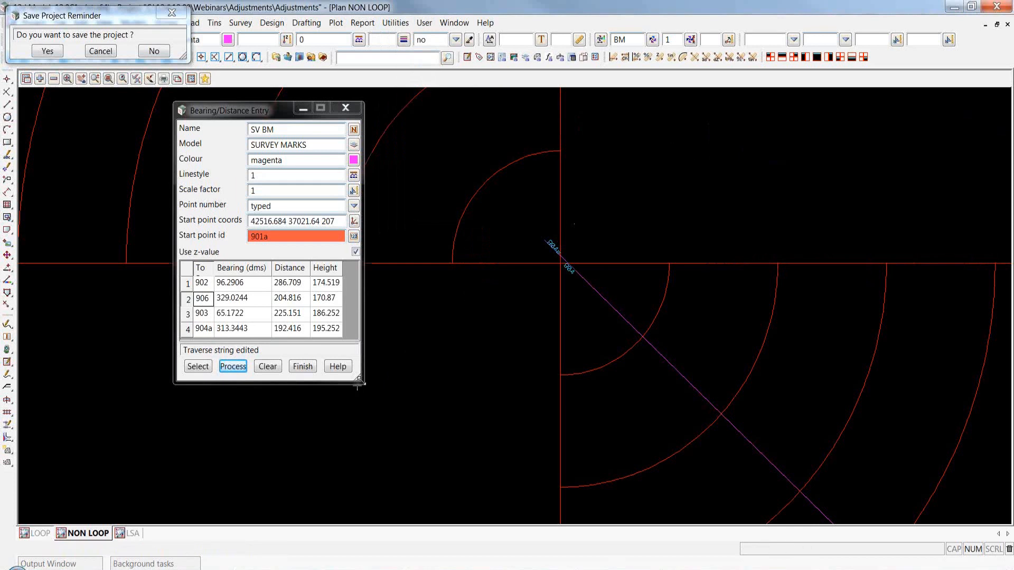
- Enlarge Bearing/Distance Entry and insert a blank leg above leg 906 in the traverse table
{"action": "left_click_drag", "start_coordinate": [357, 384], "coordinate": [392, 446]}
{"action": "left_click", "coordinate": [189, 301]}
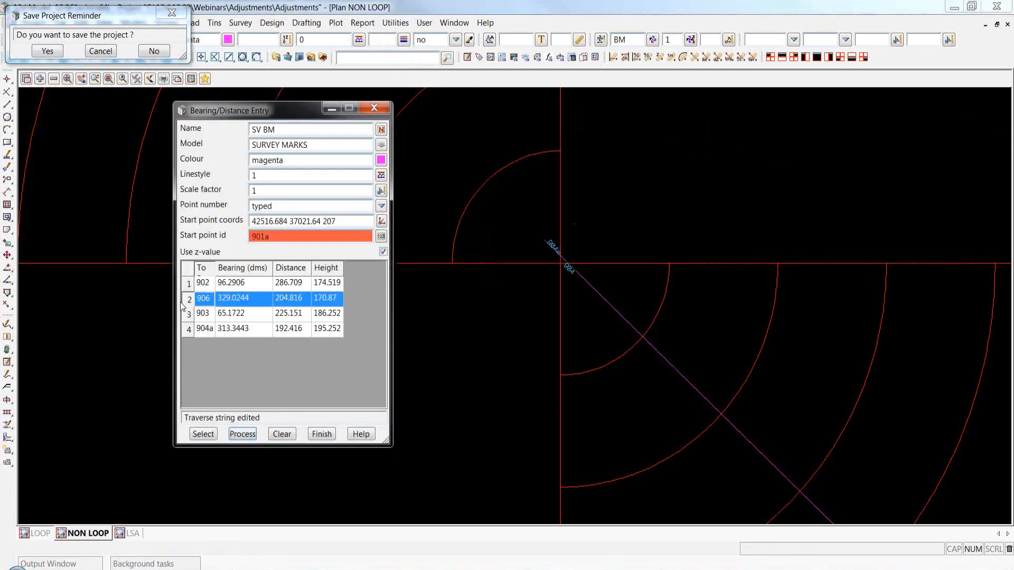
{"action": "right_click", "coordinate": [188, 300]}
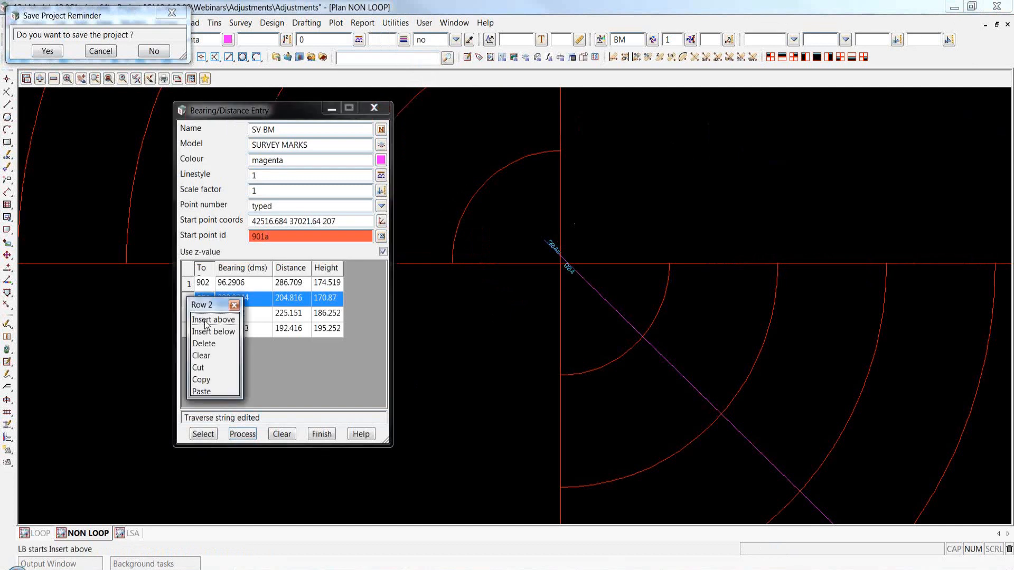
{"action": "left_click", "coordinate": [216, 311]}
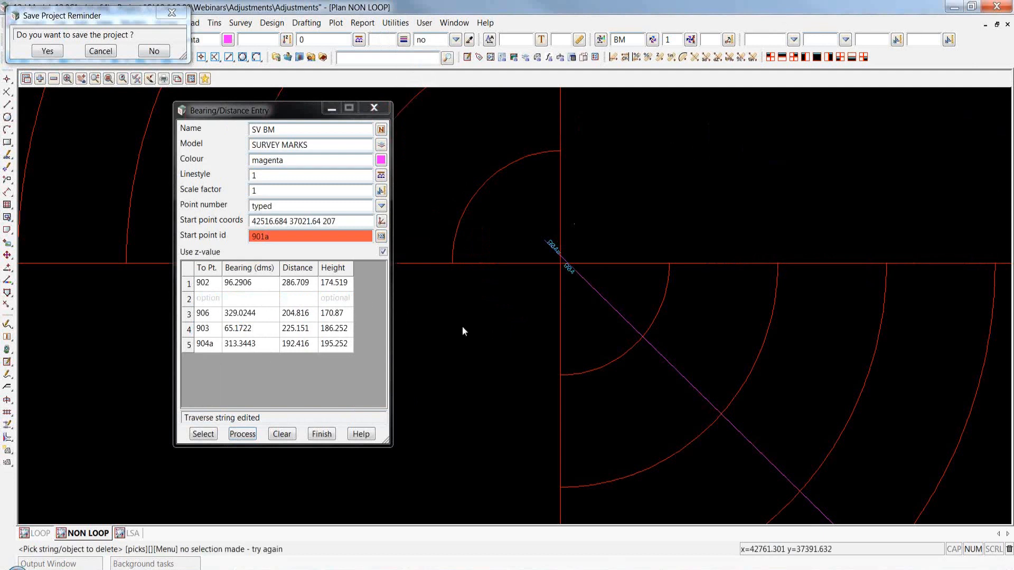
{"action": "scroll", "coordinate": [671, 209], "scroll_direction": "down", "scroll_amount": 1}
{"action": "scroll", "coordinate": [672, 201], "scroll_direction": "down", "scroll_amount": 3}
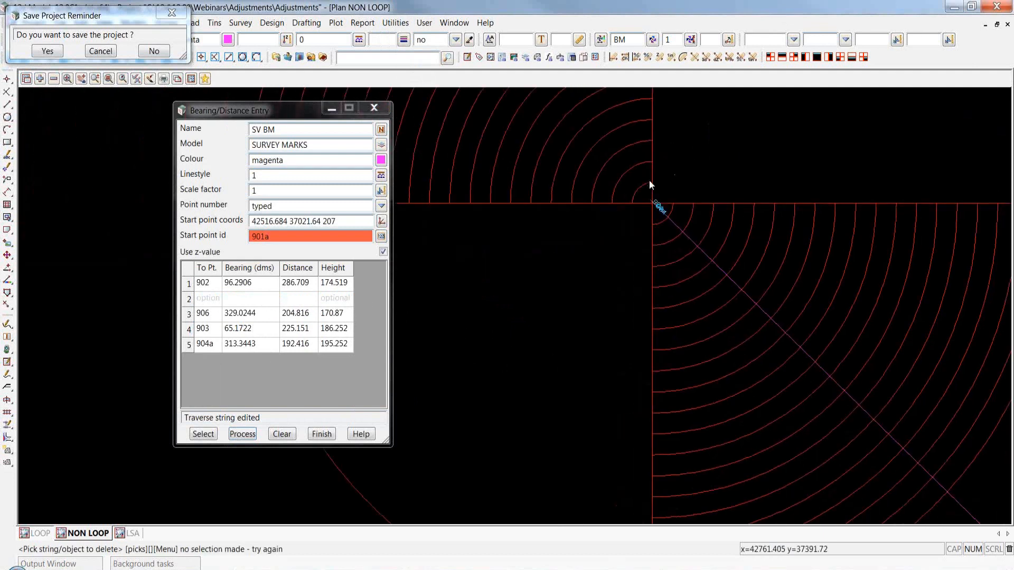
- Give the blank leg a bearing of 50, a distance of 200 and a height of 100, and process the traverse
{"action": "left_click", "coordinate": [208, 299]}
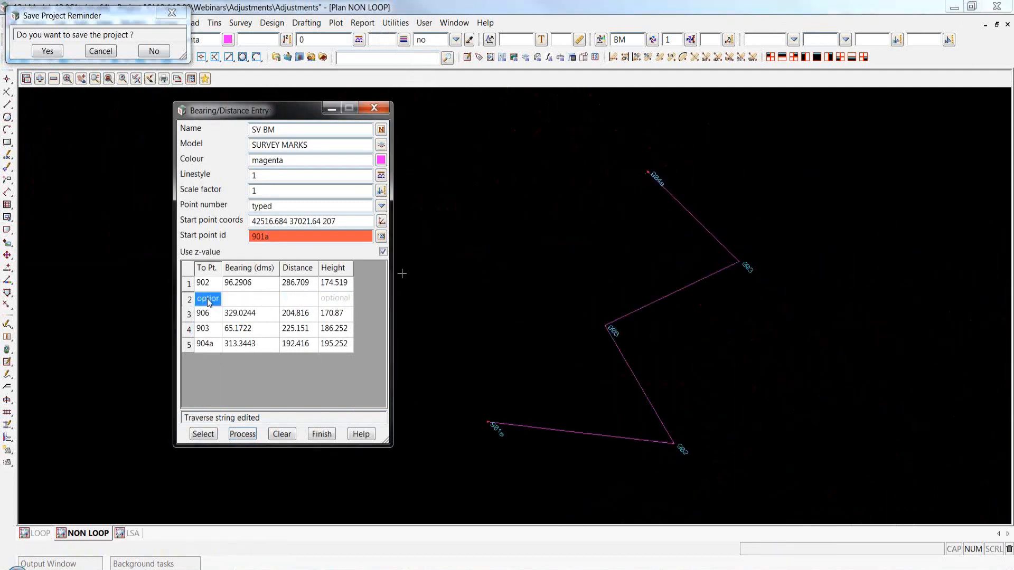
{"action": "left_click", "coordinate": [240, 300]}
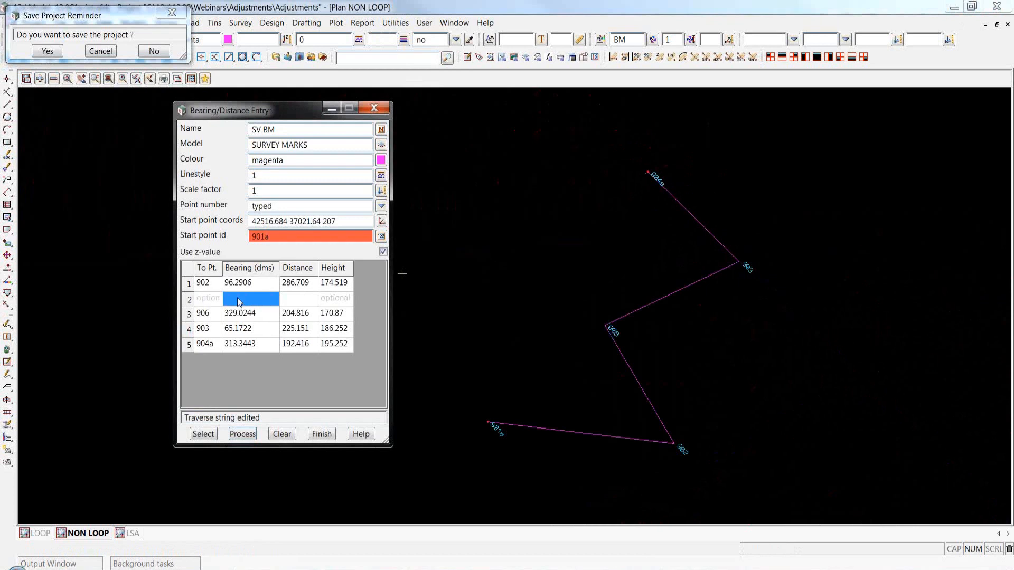
{"action": "type", "text": "50"}
{"action": "left_click", "coordinate": [300, 299]}
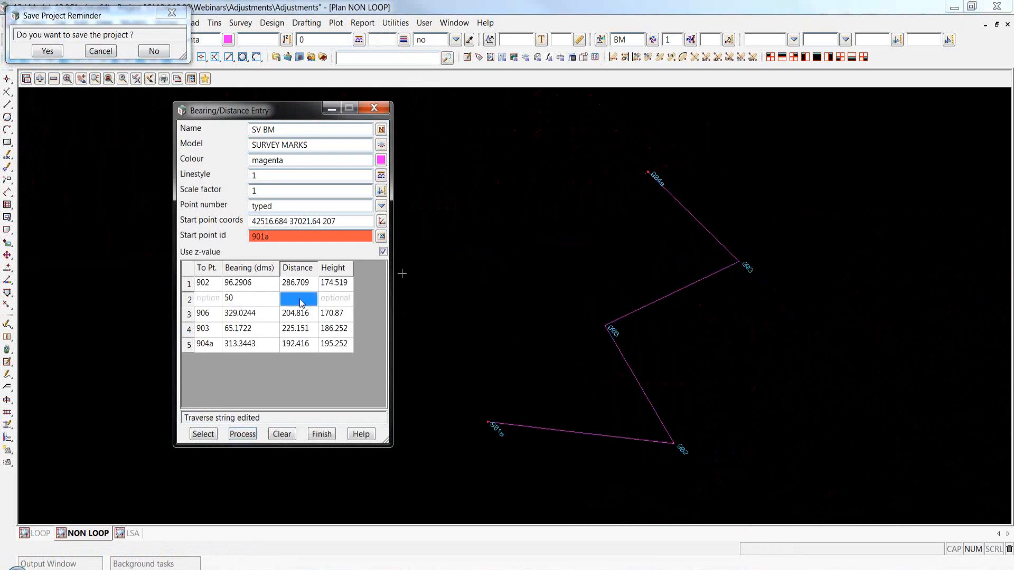
{"action": "type", "text": "200"}
{"action": "left_click", "coordinate": [344, 302]}
{"action": "type", "text": "100"}
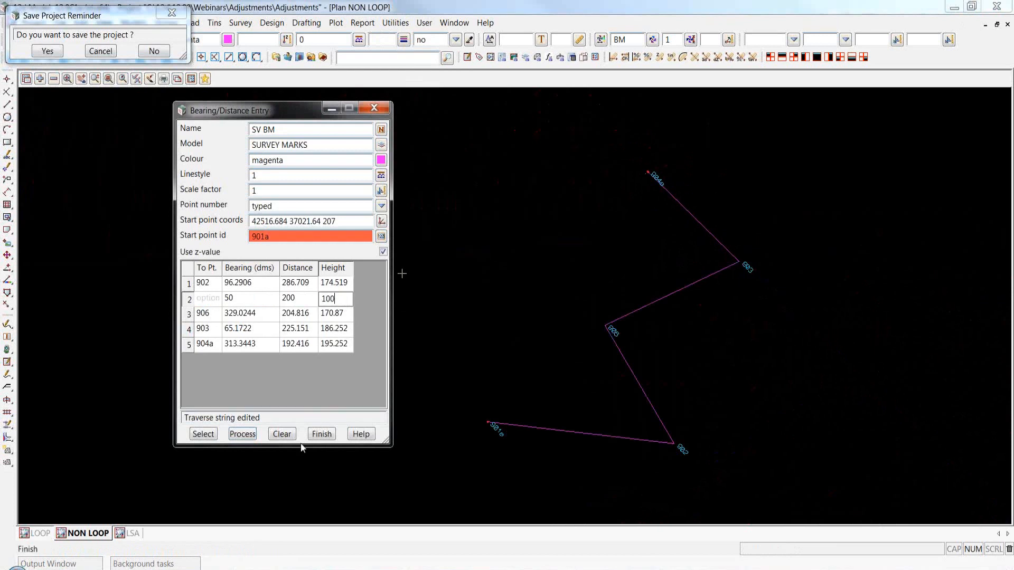
{"action": "left_click", "coordinate": [243, 434]}
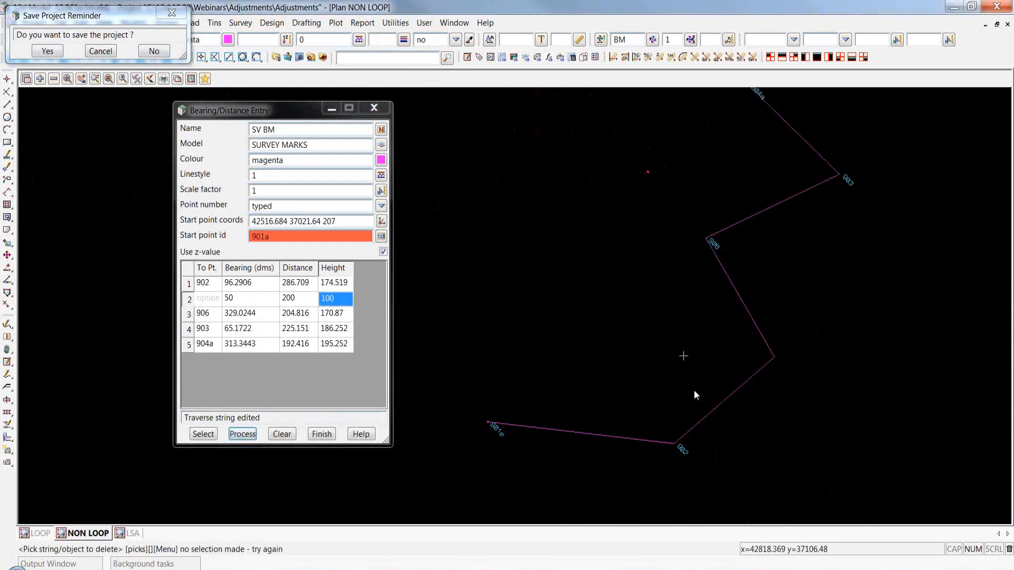
- Delete the inserted leg between 902 and 906 and reprocess the traverse
{"action": "left_click", "coordinate": [188, 299]}
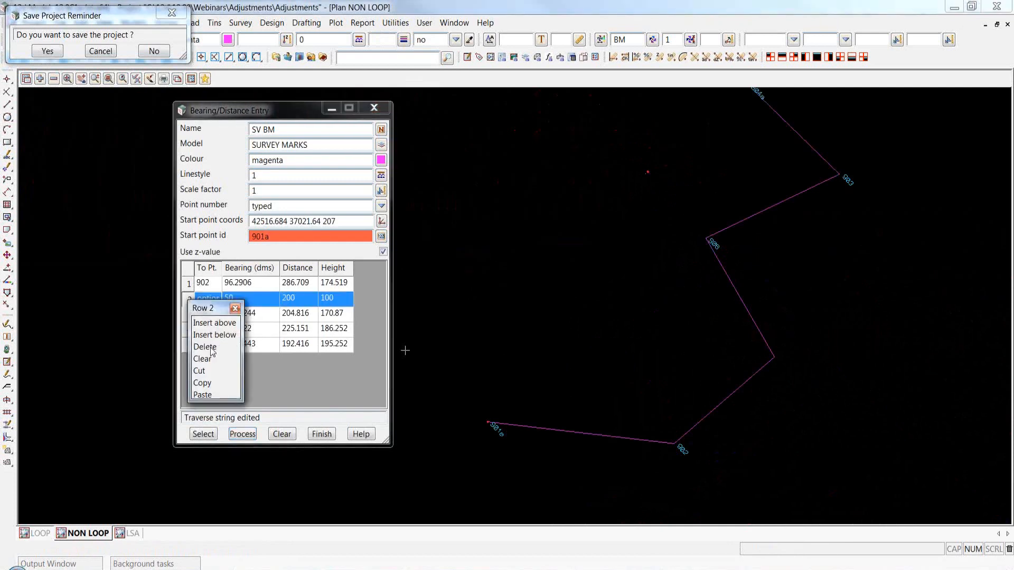
{"action": "left_click", "coordinate": [205, 346]}
{"action": "left_click", "coordinate": [242, 434]}
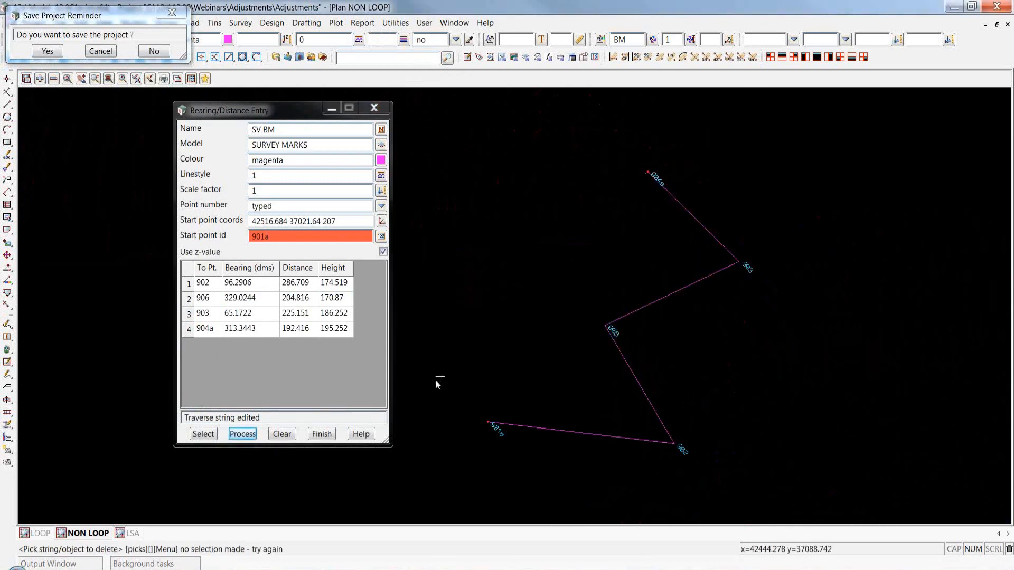
- Finish Bearing/Distance Entry and accept the reminder to save the project
{"action": "left_click", "coordinate": [322, 434]}
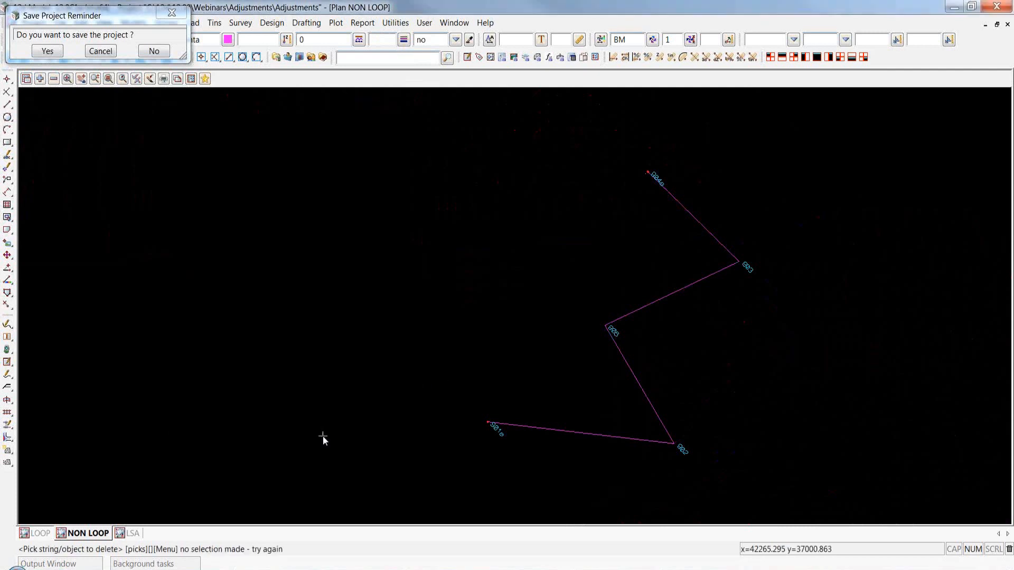
{"action": "left_click", "coordinate": [56, 55]}
- Start Traverse Adjustment (new) and set the traverse type to non-loop
{"action": "left_click", "coordinate": [240, 24]}
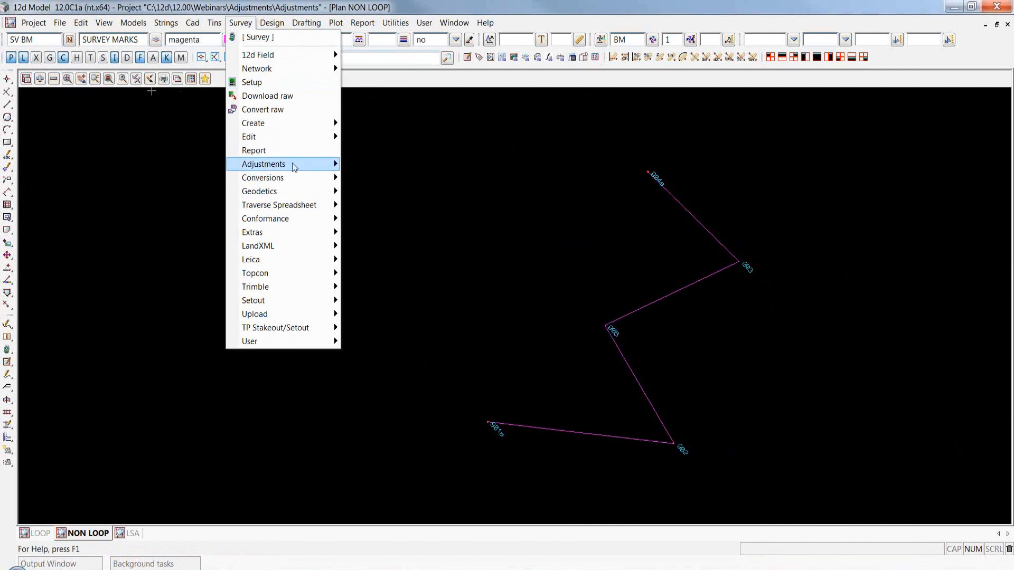
{"action": "mouse_move", "coordinate": [292, 164]}
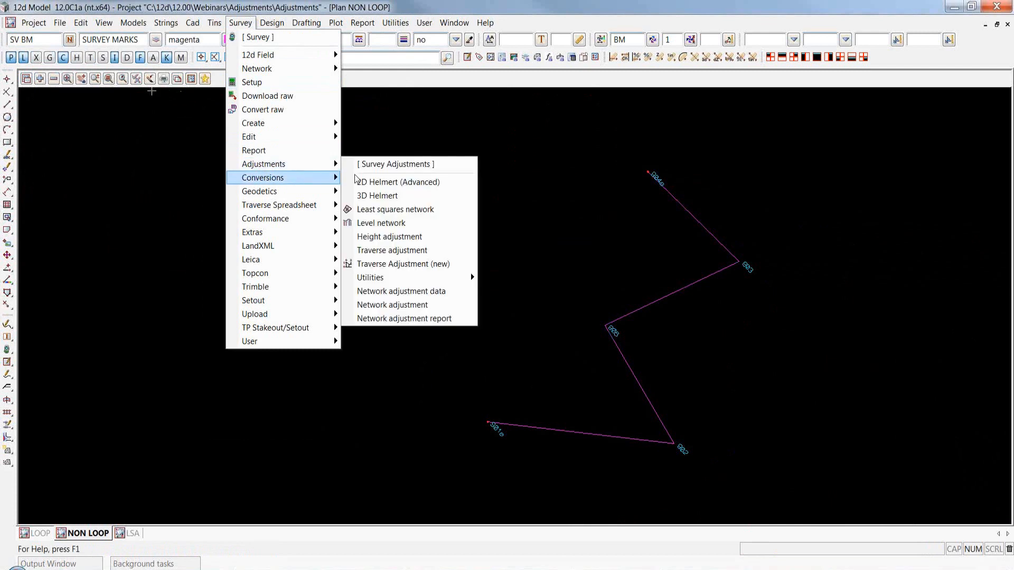
{"action": "left_click", "coordinate": [407, 264]}
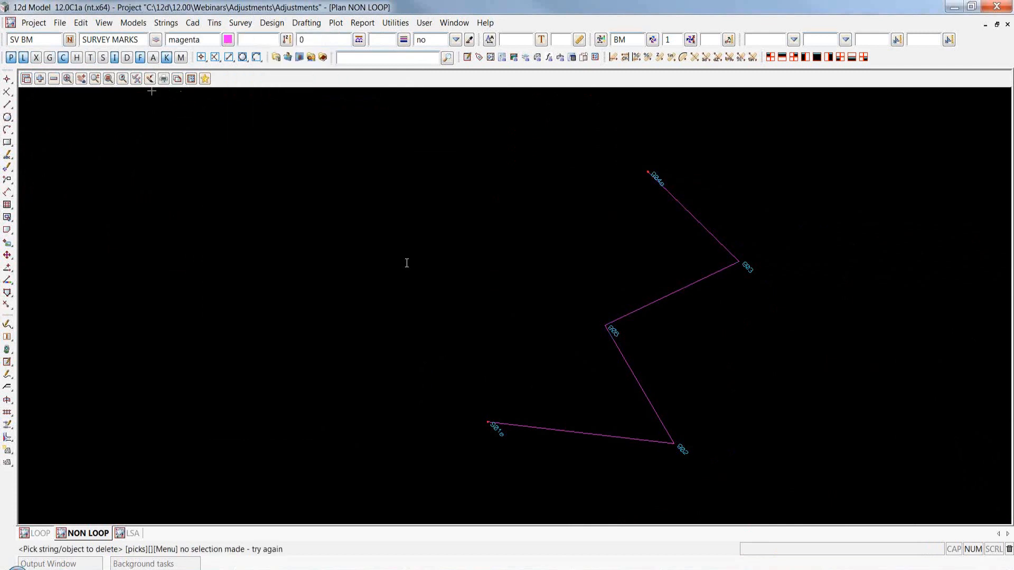
{"action": "left_click_drag", "start_coordinate": [573, 230], "coordinate": [203, 94]}
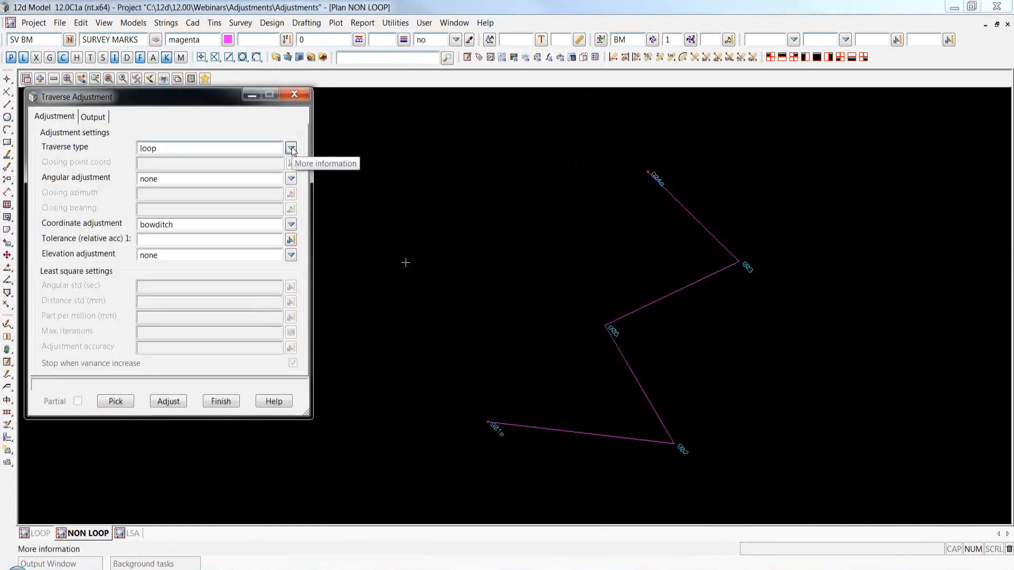
{"action": "left_click", "coordinate": [291, 147]}
{"action": "left_click", "coordinate": [324, 183]}
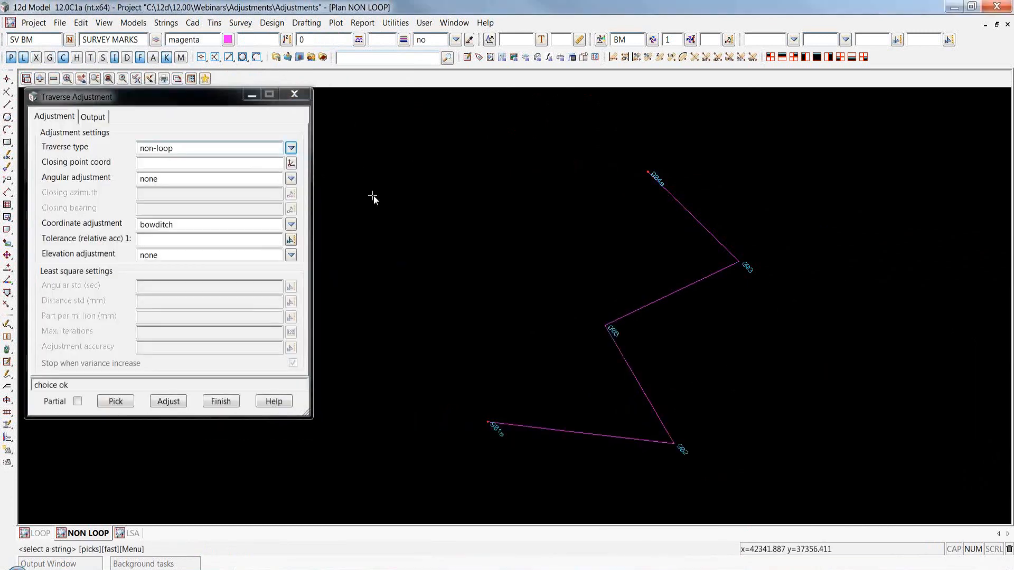
- Set the closing point coordinate to survey station 904
{"action": "left_click", "coordinate": [291, 164]}
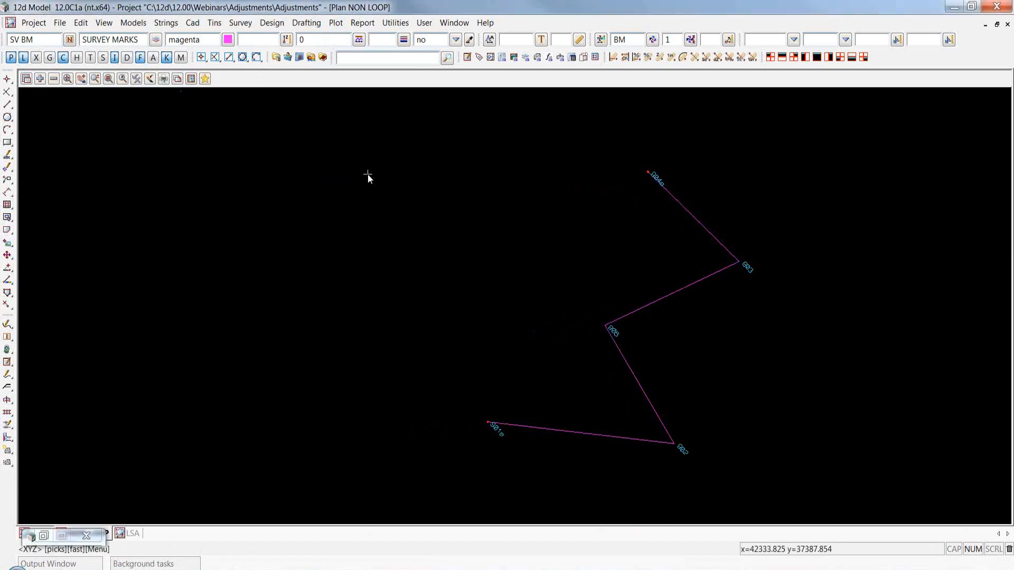
{"action": "type", "text": "904"}
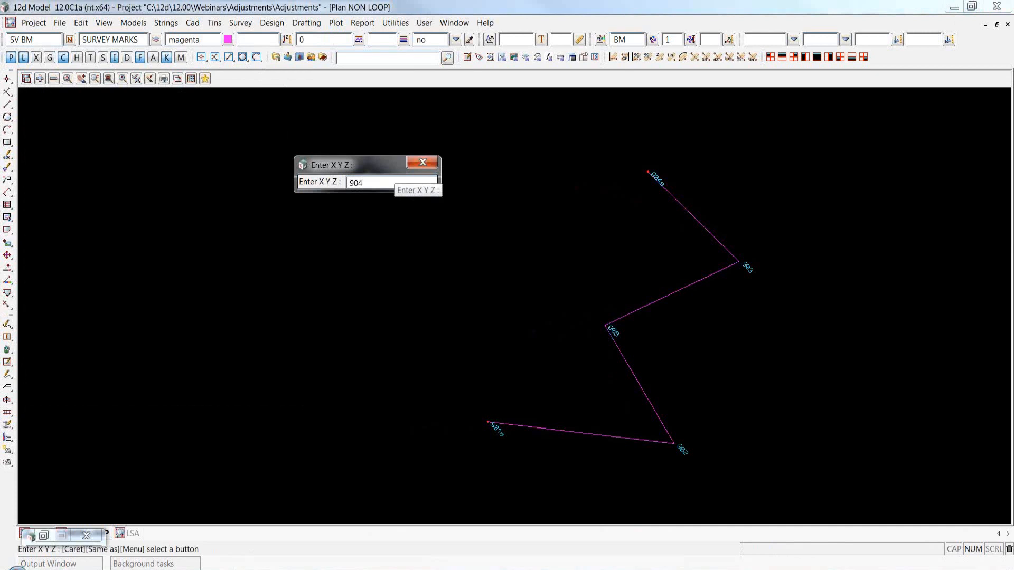
{"action": "key", "text": "Return"}
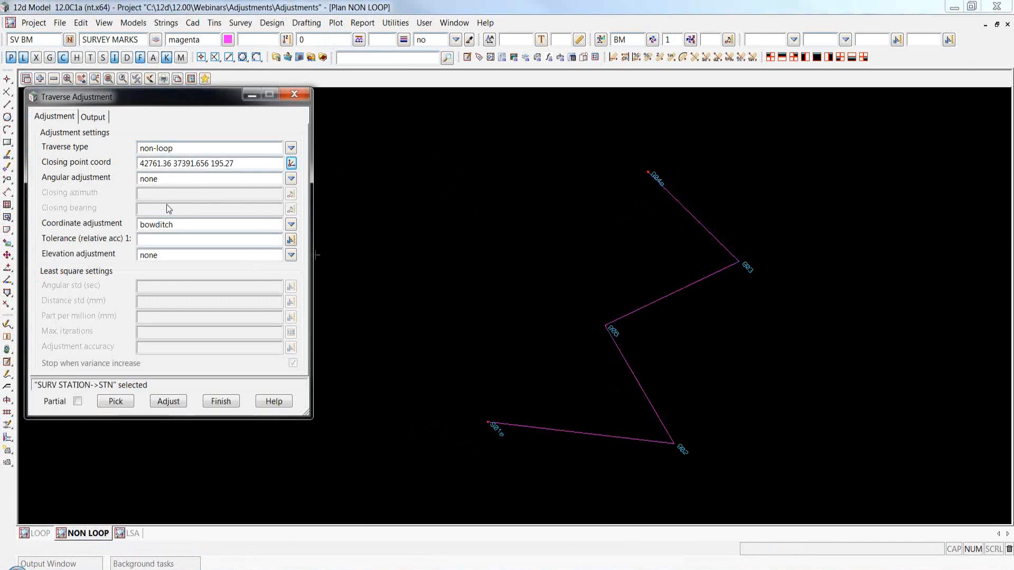
- Set the relative accuracy tolerance to 1:10000 and pick the non-loop traverse string to check its misclose
{"action": "left_click", "coordinate": [291, 178]}
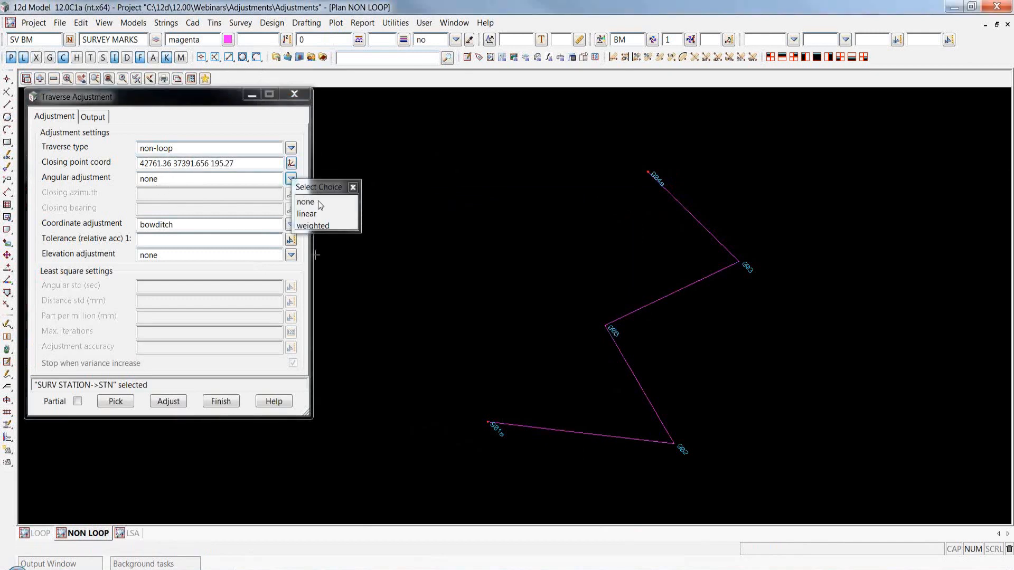
{"action": "left_click", "coordinate": [353, 187]}
{"action": "left_click", "coordinate": [179, 239]}
{"action": "type", "text": "10000"}
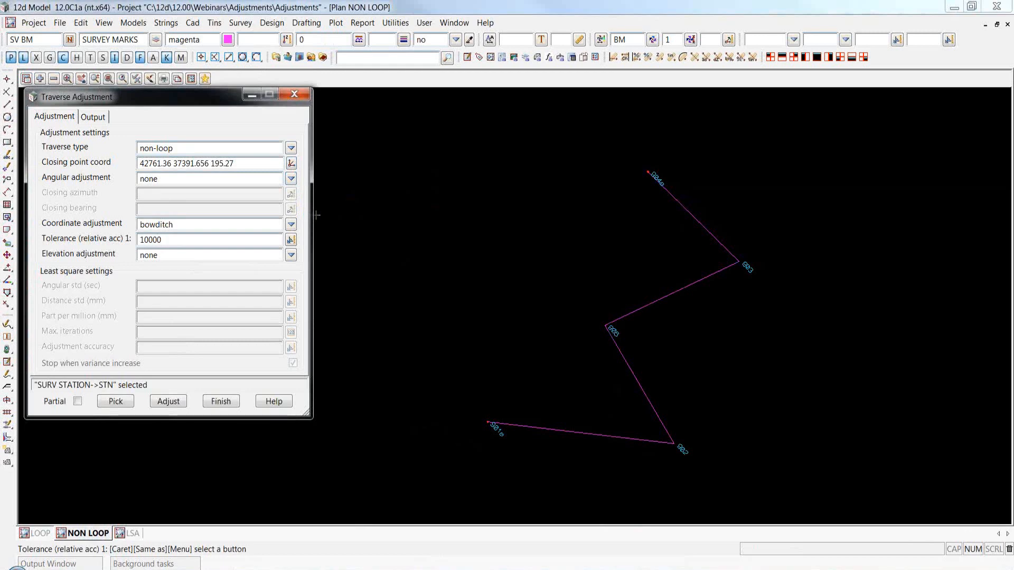
{"action": "left_click", "coordinate": [119, 403]}
{"action": "left_click", "coordinate": [525, 421]}
{"action": "middle_click", "coordinate": [533, 417]}
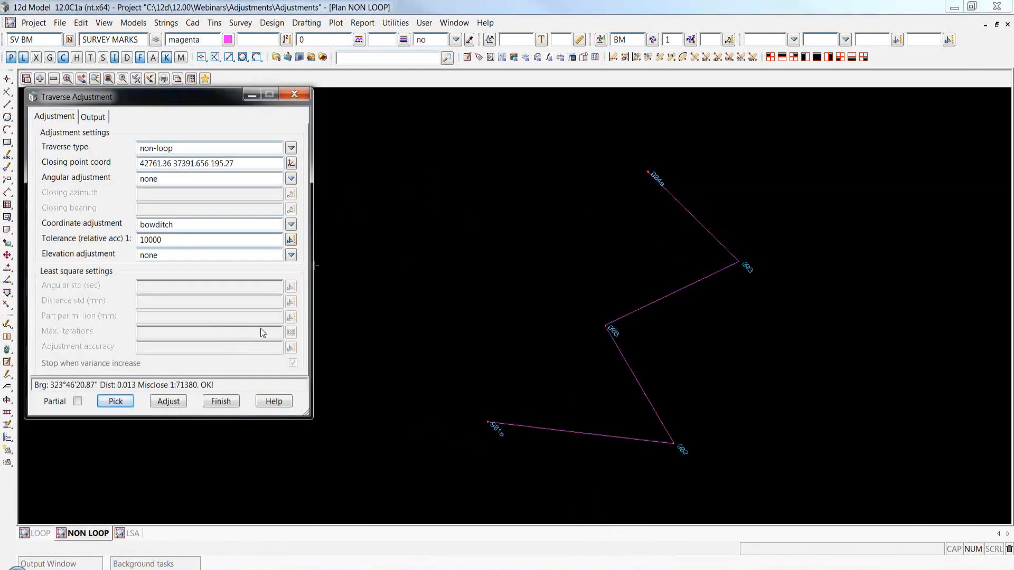
- Set the angular adjustment to linear
{"action": "left_click", "coordinate": [290, 179]}
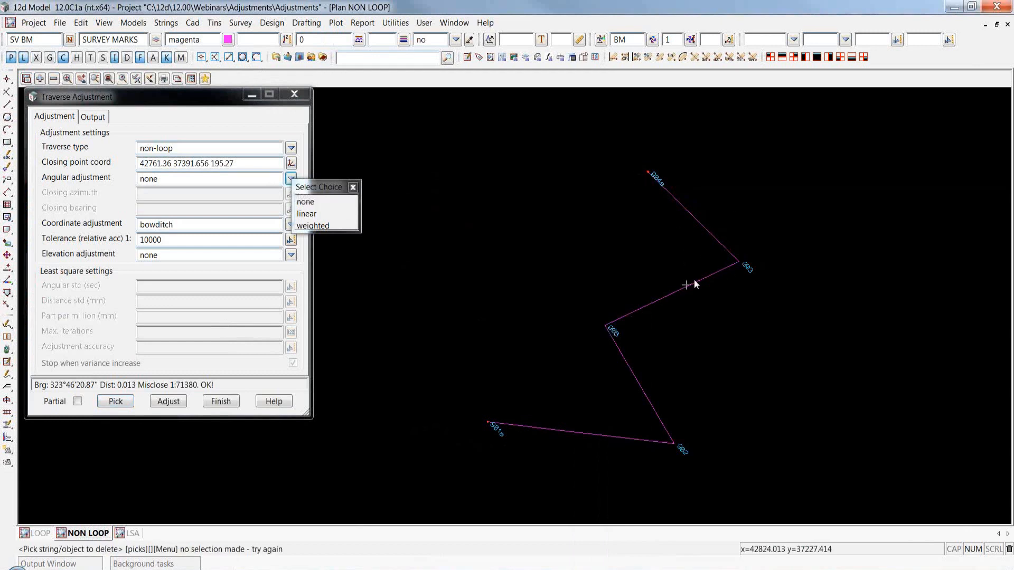
{"action": "left_click", "coordinate": [307, 213]}
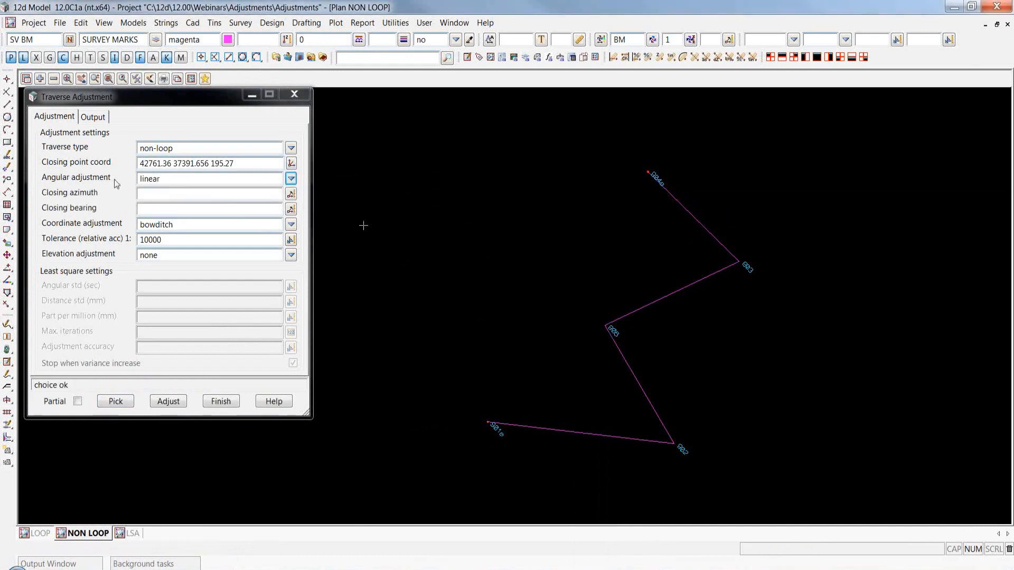
{"action": "left_click", "coordinate": [647, 171]}
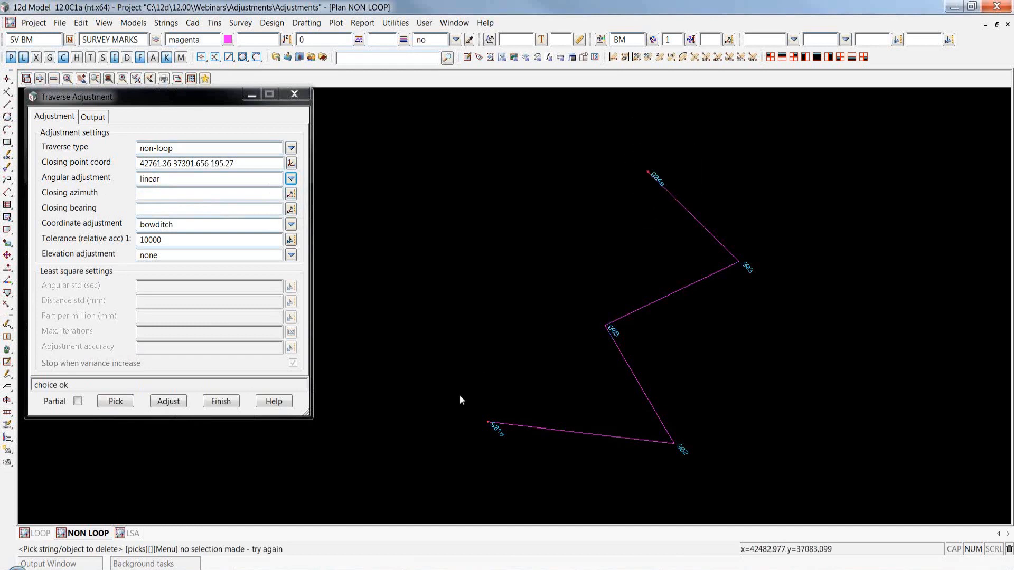
- Fill the closing azimuth by measuring the point-to-point bearing from station 904 to station 901
{"action": "left_click", "coordinate": [291, 194]}
{"action": "left_click", "coordinate": [359, 228]}
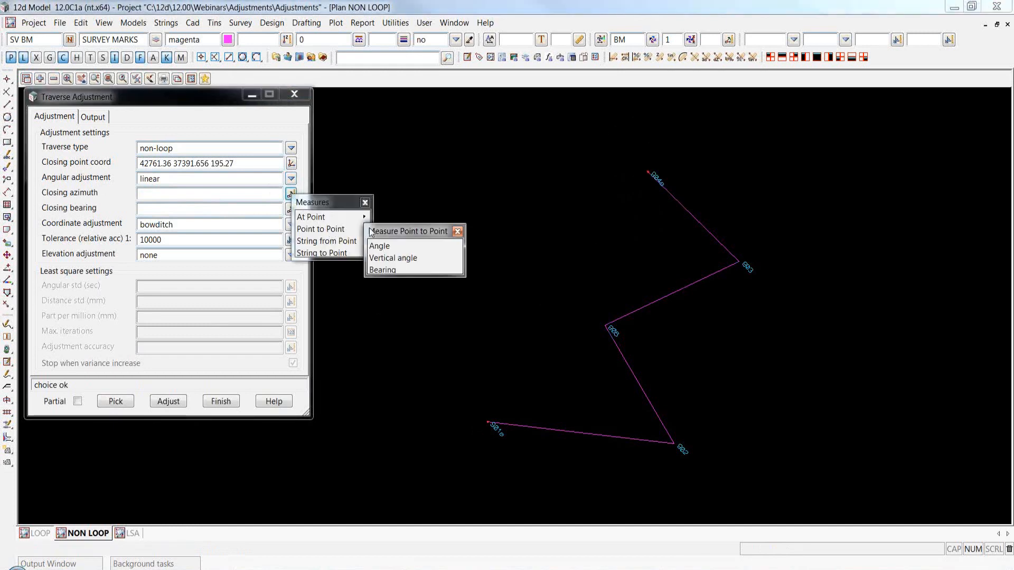
{"action": "left_click", "coordinate": [386, 268]}
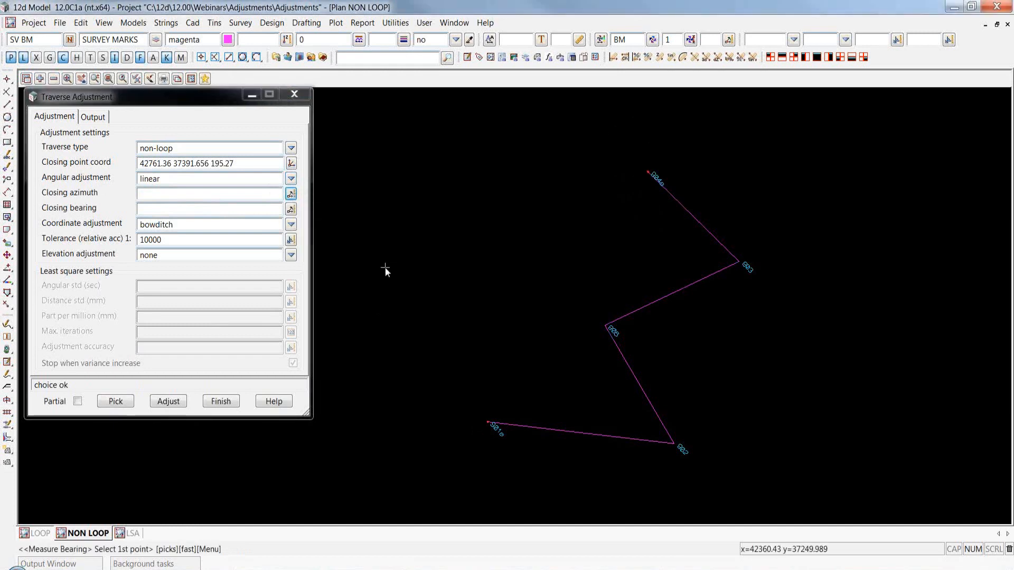
{"action": "type", "text": "904"}
{"action": "key", "text": "Return"}
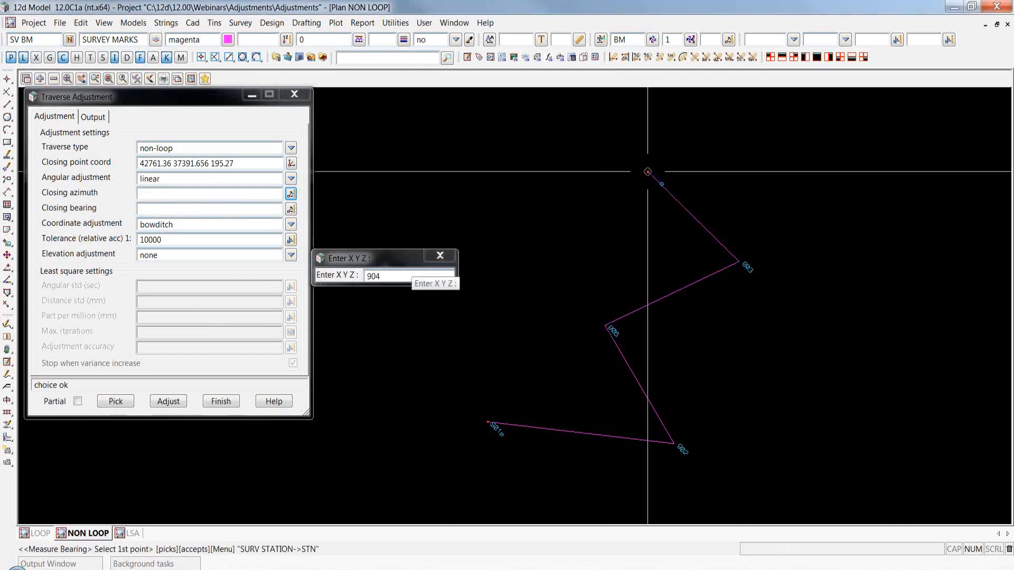
{"action": "middle_click", "coordinate": [411, 275]}
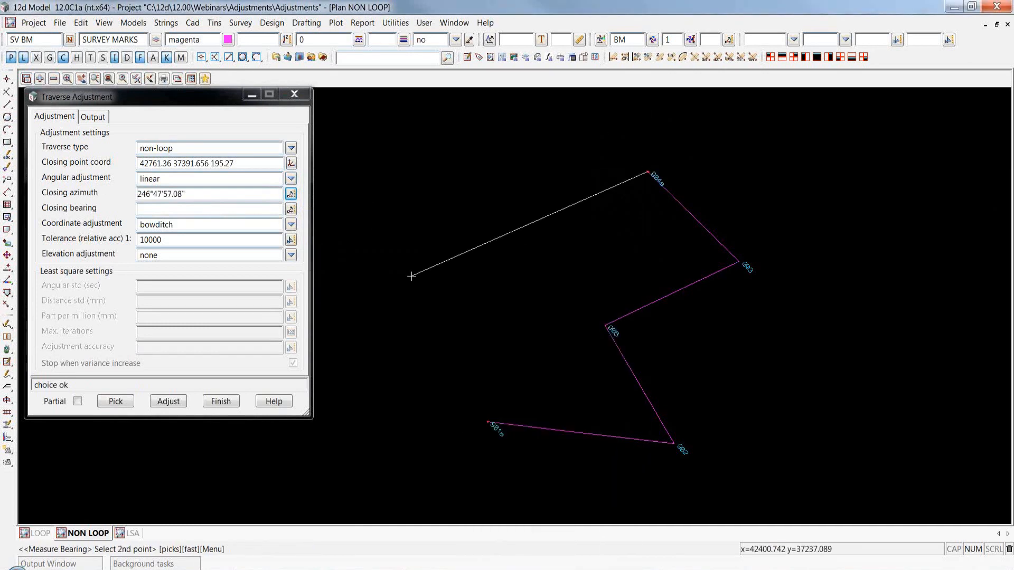
{"action": "type", "text": "901"}
{"action": "key", "text": "Return"}
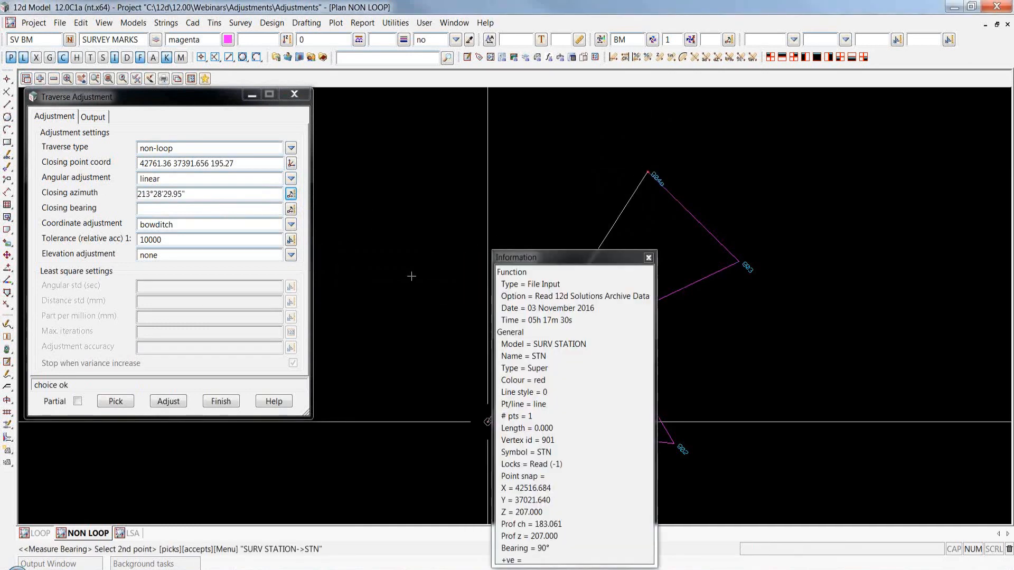
{"action": "middle_click", "coordinate": [411, 276]}
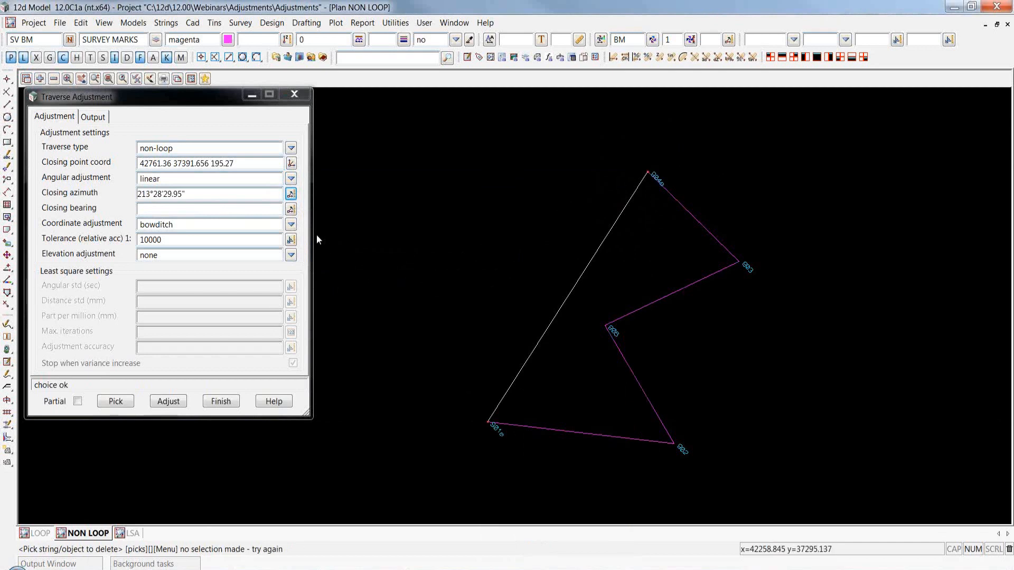
- Fill the closing bearing by measuring the point-to-point bearing from point 904a to point 901
{"action": "left_click", "coordinate": [290, 210]}
{"action": "mouse_move", "coordinate": [317, 232]}
{"action": "left_click", "coordinate": [390, 250]}
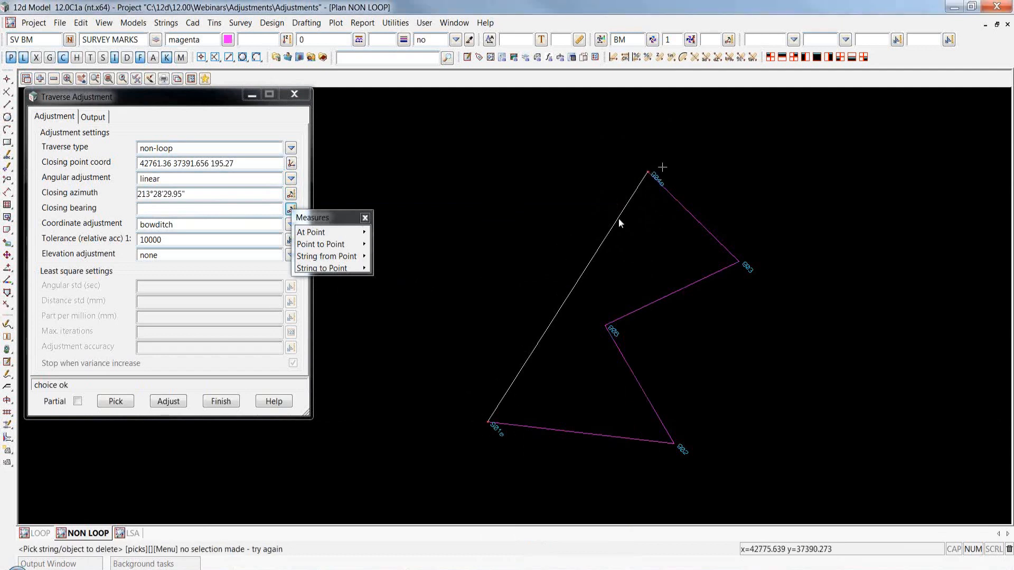
{"action": "mouse_move", "coordinate": [368, 244]}
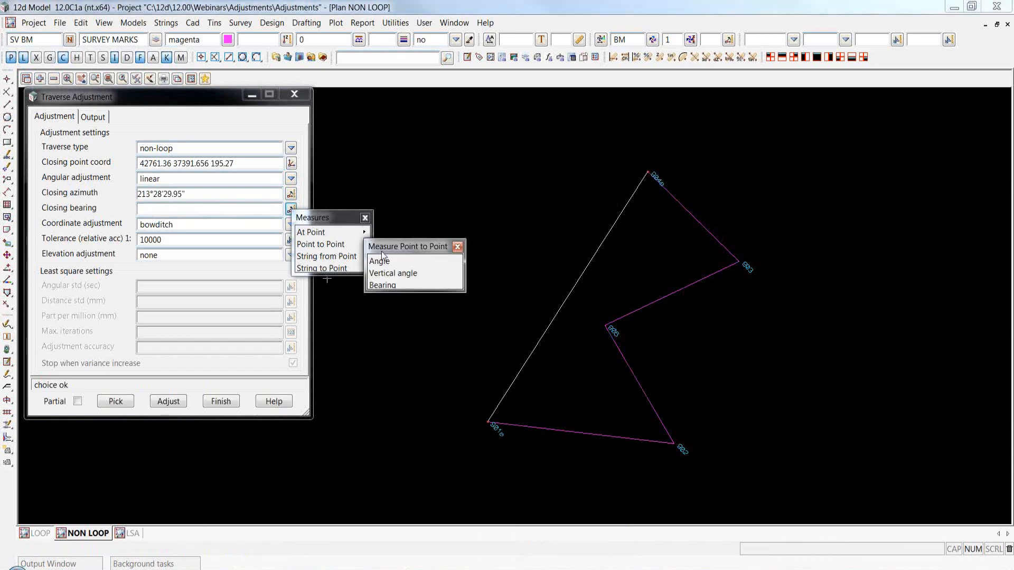
{"action": "left_click", "coordinate": [383, 285]}
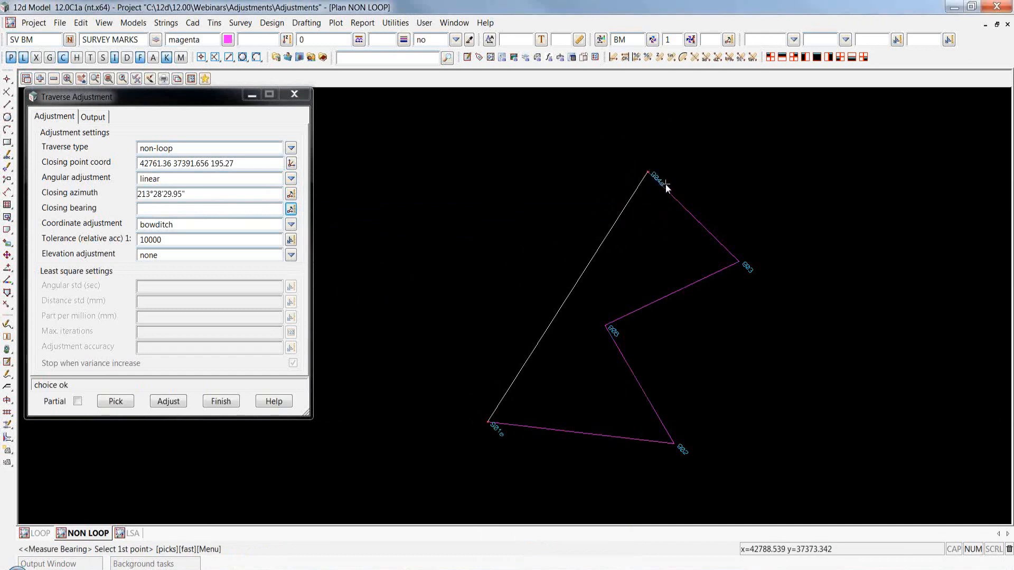
{"action": "key", "text": "space"}
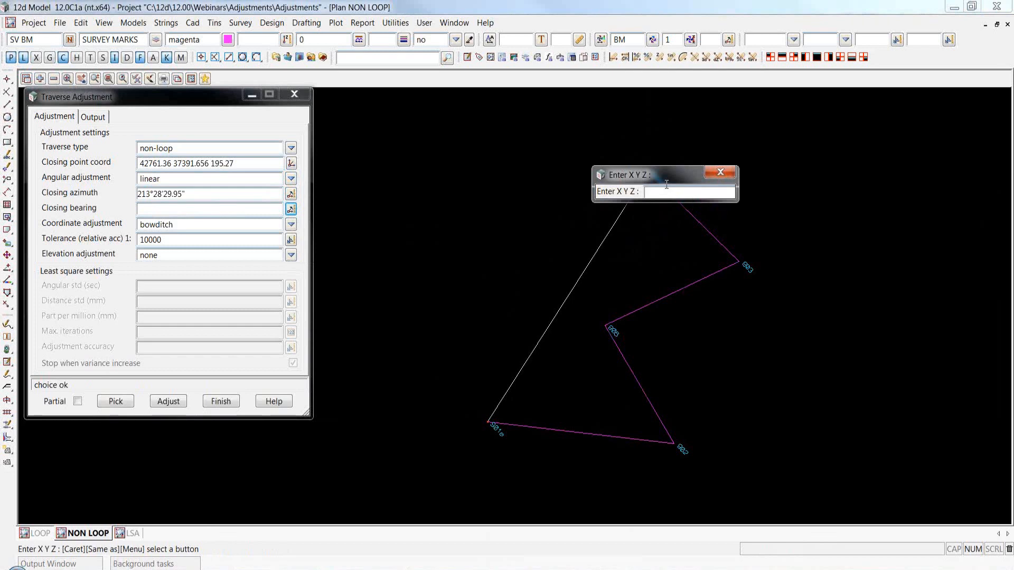
{"action": "type", "text": "p904a"}
{"action": "key", "text": "Return"}
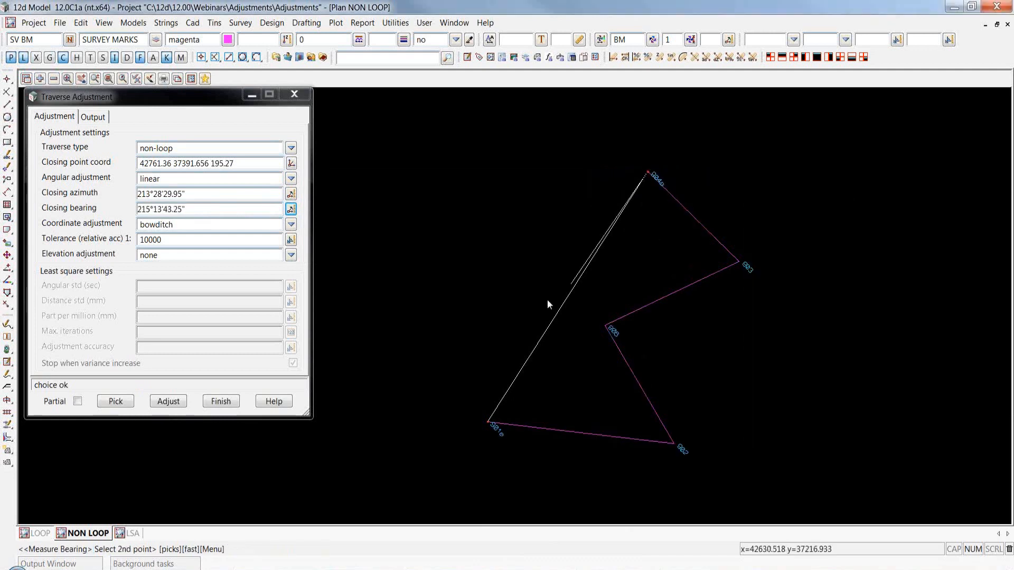
{"action": "type", "text": "p901"}
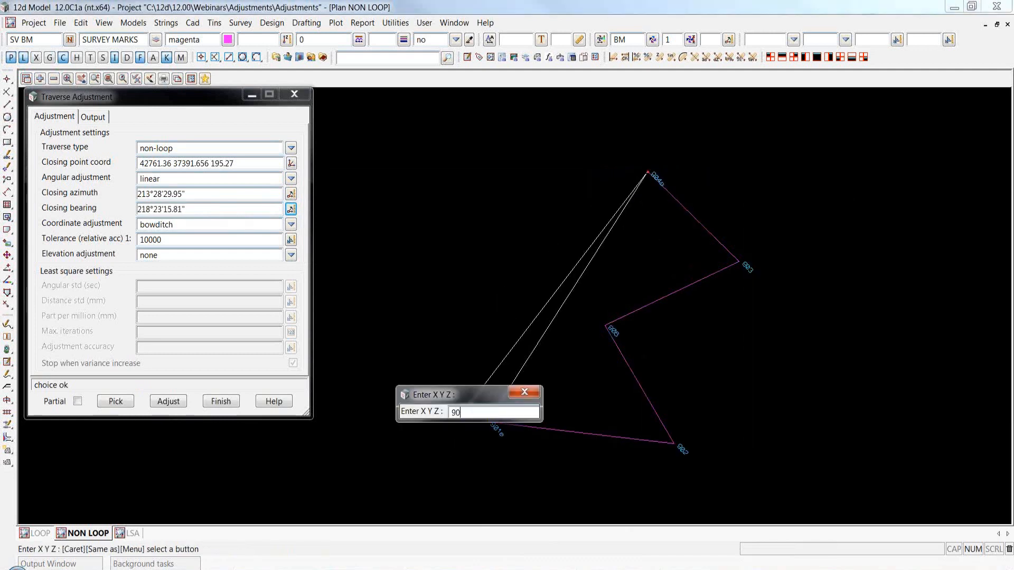
{"action": "key", "text": "Return"}
{"action": "key", "text": "Return"}
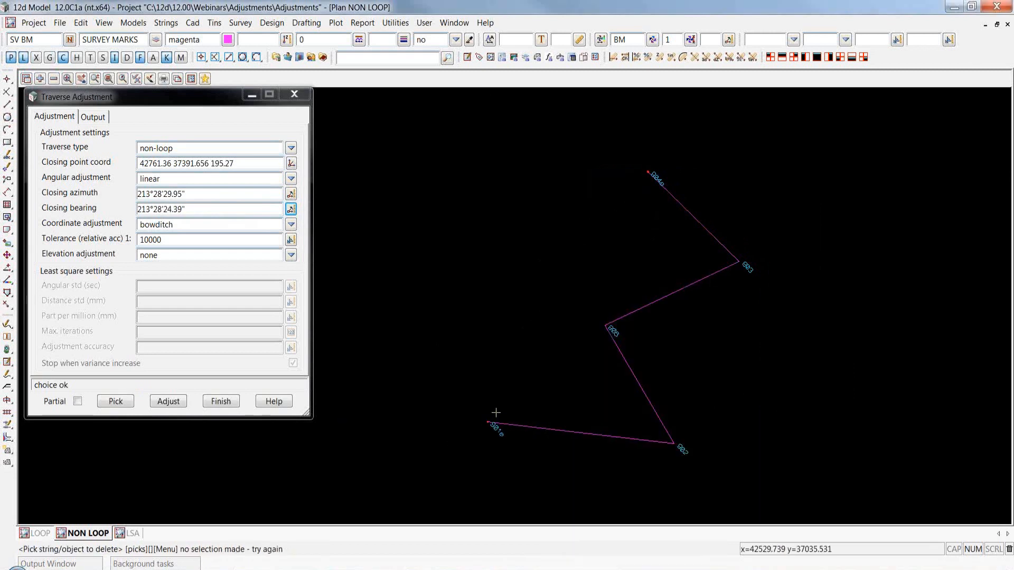
{"action": "left_click", "coordinate": [195, 209]}
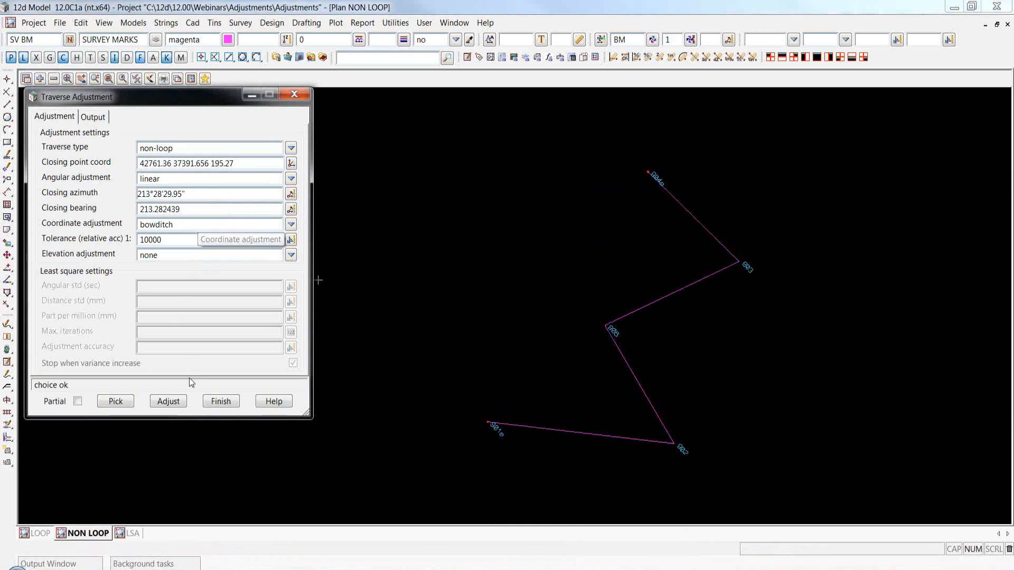
- Set the adjusted string's output model to TRAV 1, the report file to TRAV 1 and the colour to green
{"action": "left_click", "coordinate": [93, 117]}
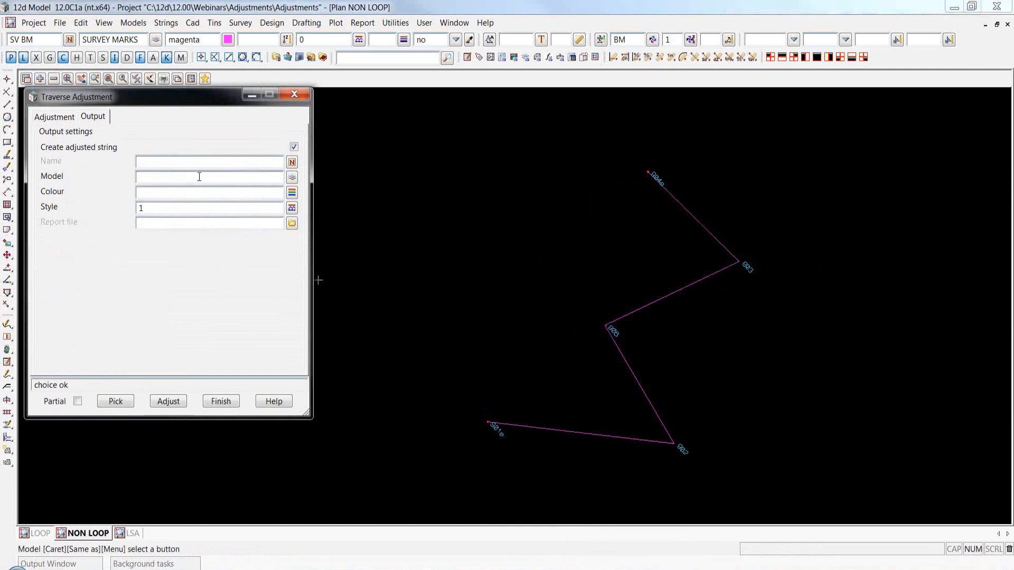
{"action": "type", "text": "TRAV 1"}
{"action": "key", "text": "Return"}
{"action": "left_click", "coordinate": [176, 224]}
{"action": "middle_click", "coordinate": [176, 224]}
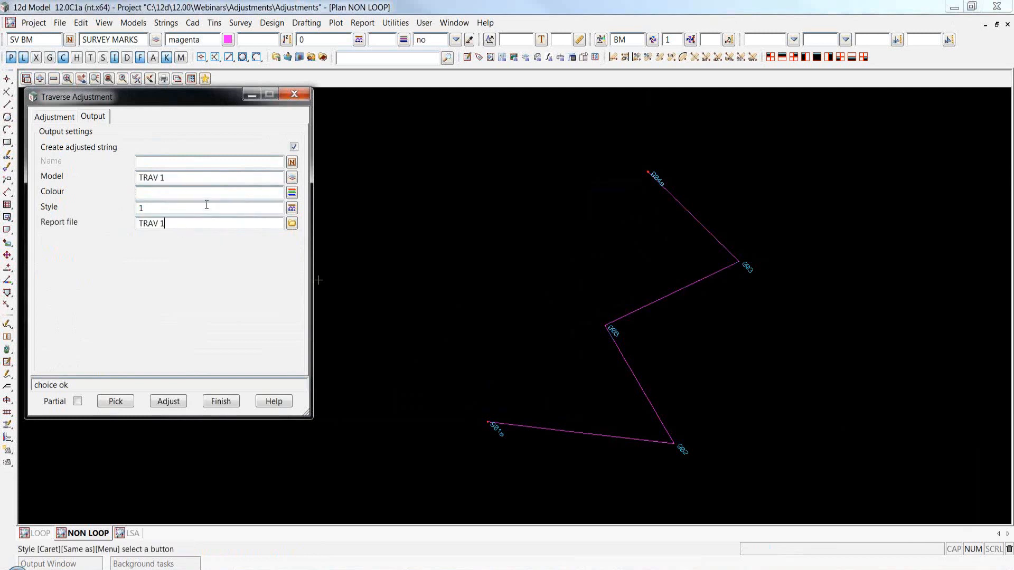
{"action": "left_click", "coordinate": [292, 194]}
{"action": "left_click", "coordinate": [403, 175]}
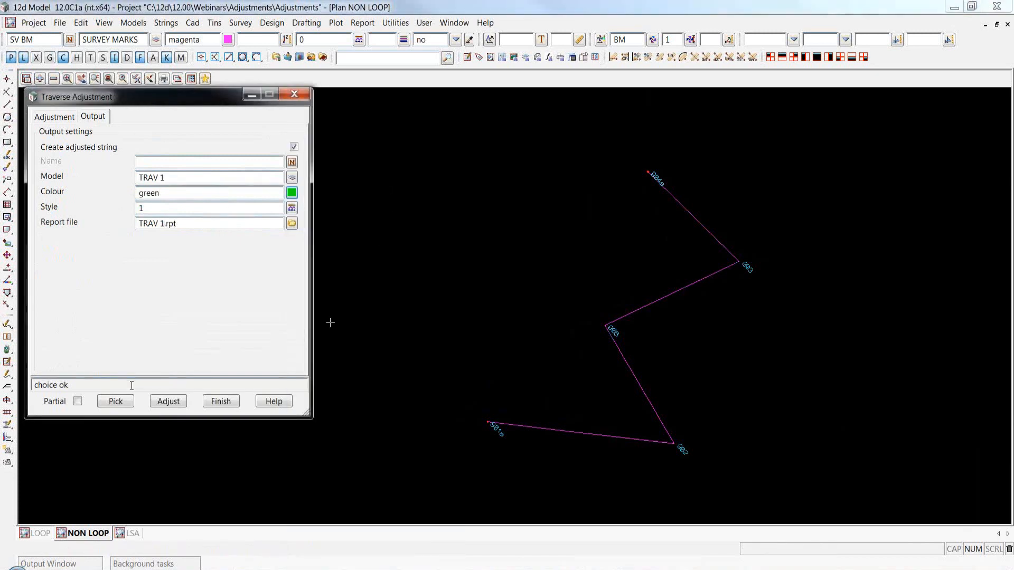
- Pick the non-loop traverse string and run the adjustment on it
{"action": "left_click", "coordinate": [114, 401]}
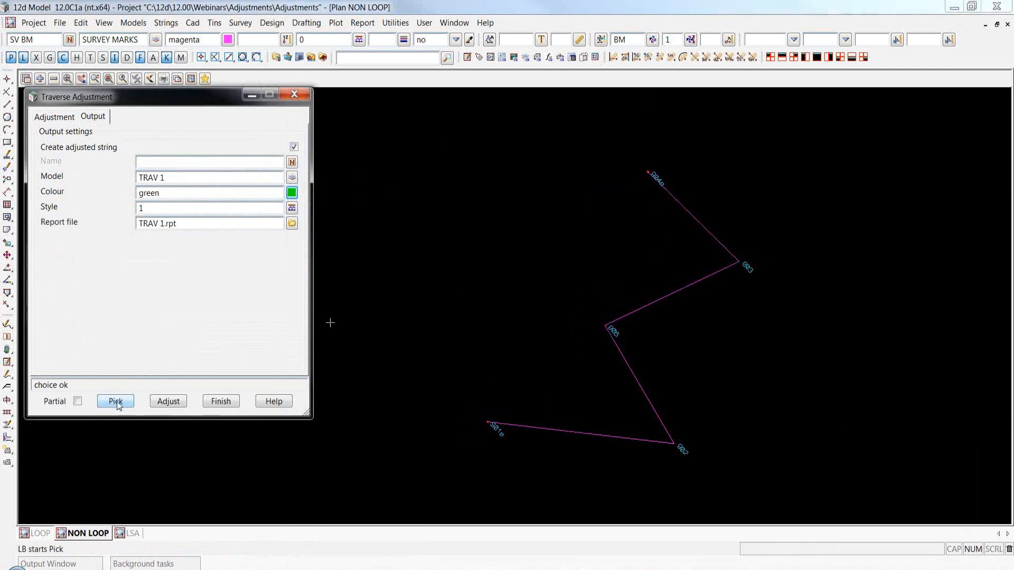
{"action": "left_click", "coordinate": [528, 426]}
{"action": "middle_click", "coordinate": [528, 427]}
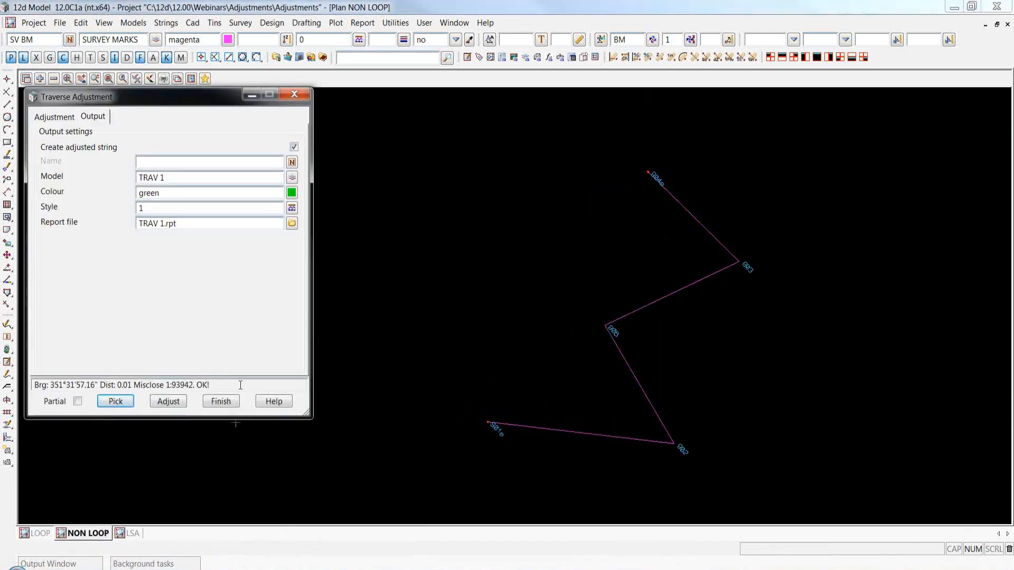
{"action": "left_click", "coordinate": [170, 403]}
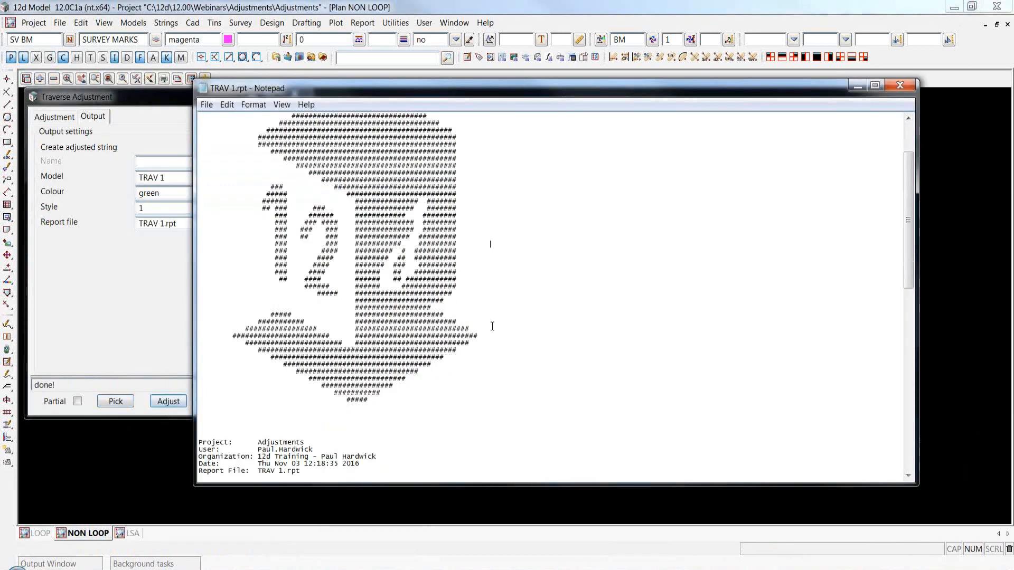
- Review the original, angle-adjusted and final data with their miscloses in the TRAV 1 report, comparing leg distances, and close the report
{"action": "scroll", "coordinate": [492, 325], "scroll_direction": "down", "scroll_amount": 12}
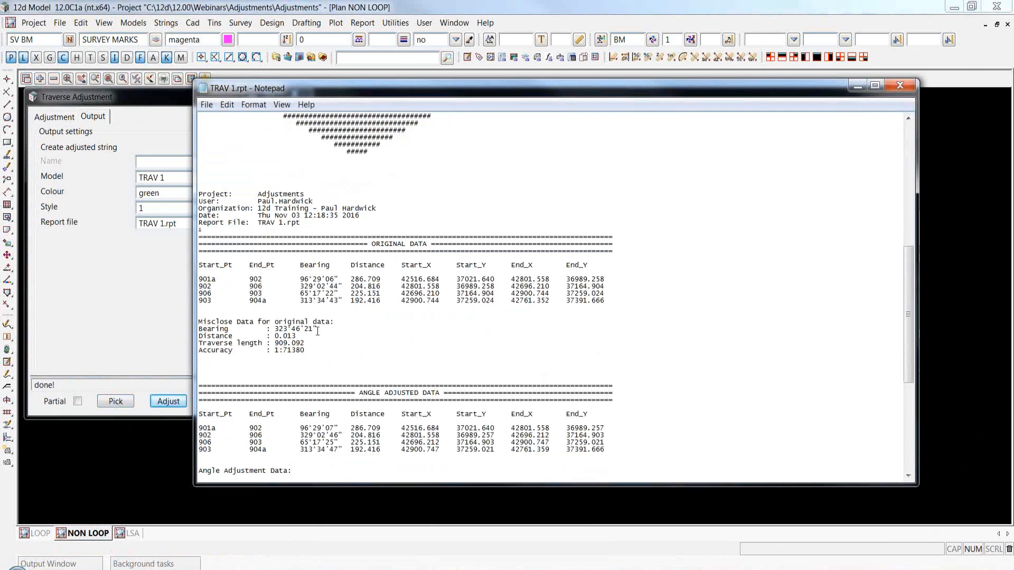
{"action": "scroll", "coordinate": [319, 329], "scroll_direction": "down", "scroll_amount": 2}
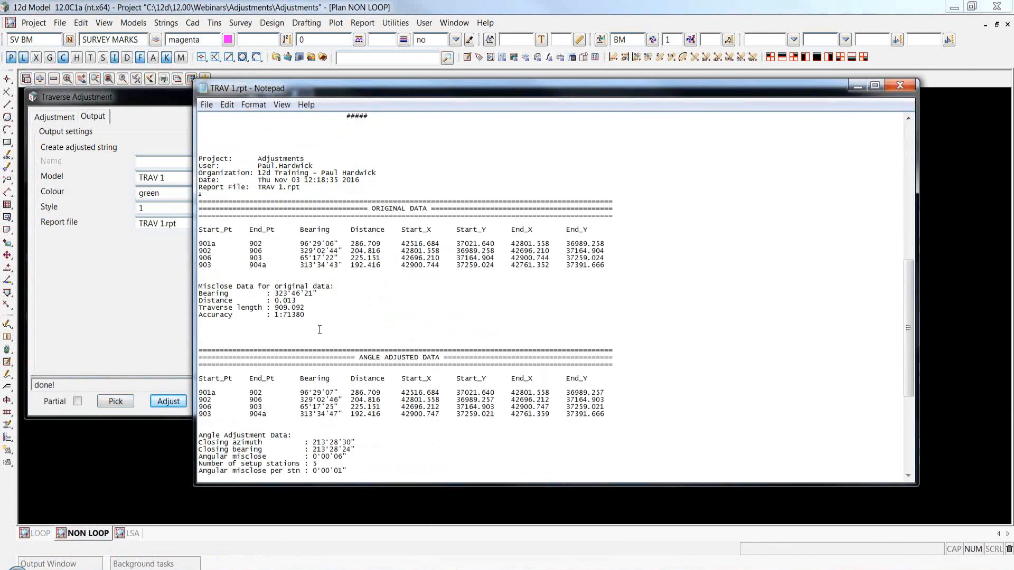
{"action": "scroll", "coordinate": [319, 329], "scroll_direction": "down", "scroll_amount": 5}
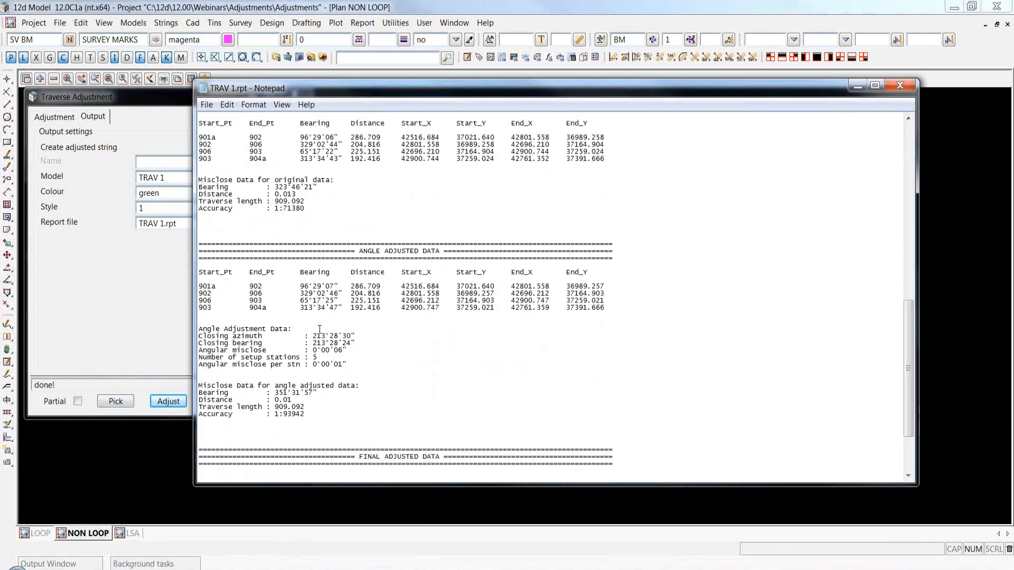
{"action": "scroll", "coordinate": [320, 329], "scroll_direction": "down", "scroll_amount": 2}
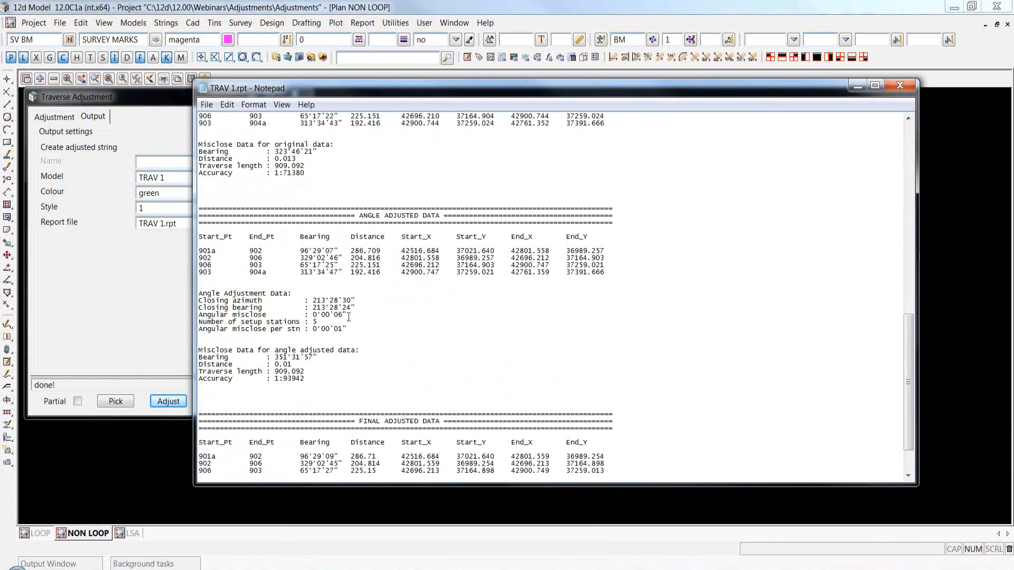
{"action": "left_click", "coordinate": [317, 322]}
{"action": "left_click", "coordinate": [359, 329]}
{"action": "scroll", "coordinate": [368, 328], "scroll_direction": "up", "scroll_amount": 7}
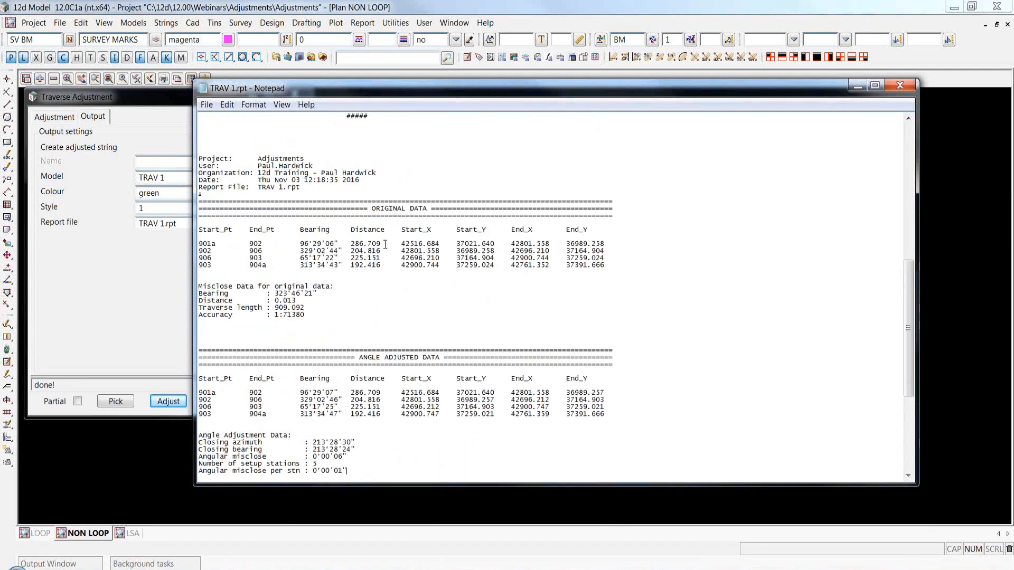
{"action": "left_click_drag", "start_coordinate": [385, 240], "coordinate": [385, 252]}
{"action": "left_click", "coordinate": [384, 263]}
{"action": "left_click_drag", "start_coordinate": [380, 392], "coordinate": [361, 392]}
{"action": "left_click", "coordinate": [901, 87]}
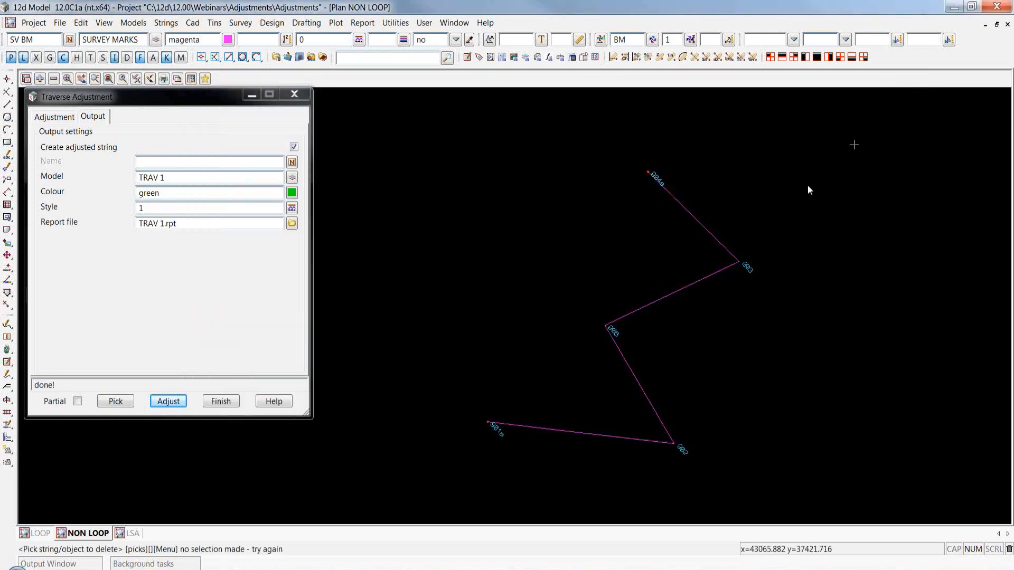
- Add the adjusted traverse model to the NON LOOP plan view, compare both strings near point 902 and finish the traverse adjustment
{"action": "left_click", "coordinate": [41, 79]}
{"action": "double_click", "coordinate": [79, 198]}
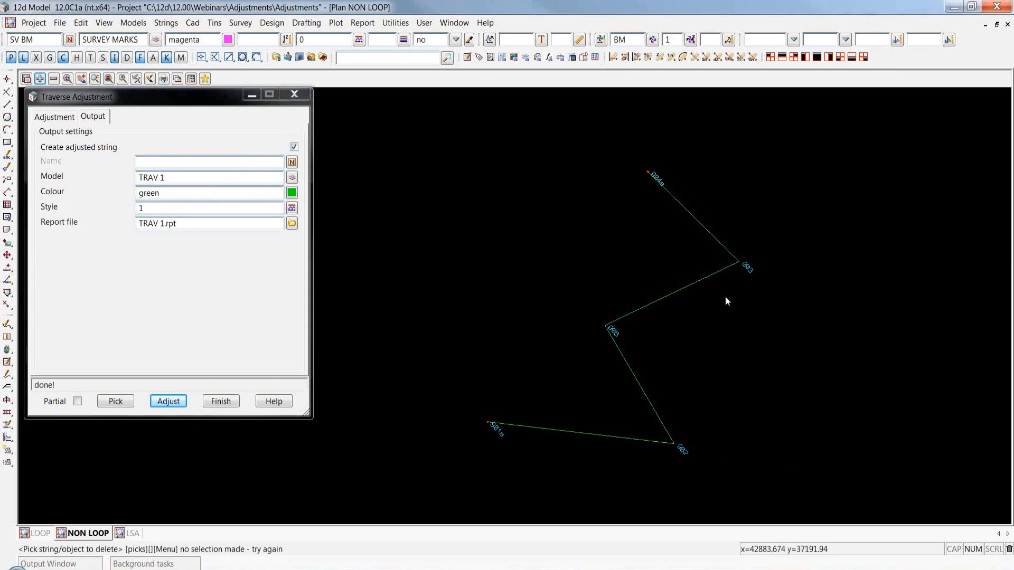
{"action": "scroll", "coordinate": [677, 458], "scroll_direction": "up", "scroll_amount": 5}
{"action": "scroll", "coordinate": [666, 364], "scroll_direction": "up", "scroll_amount": 4}
{"action": "scroll", "coordinate": [690, 363], "scroll_direction": "up", "scroll_amount": 1}
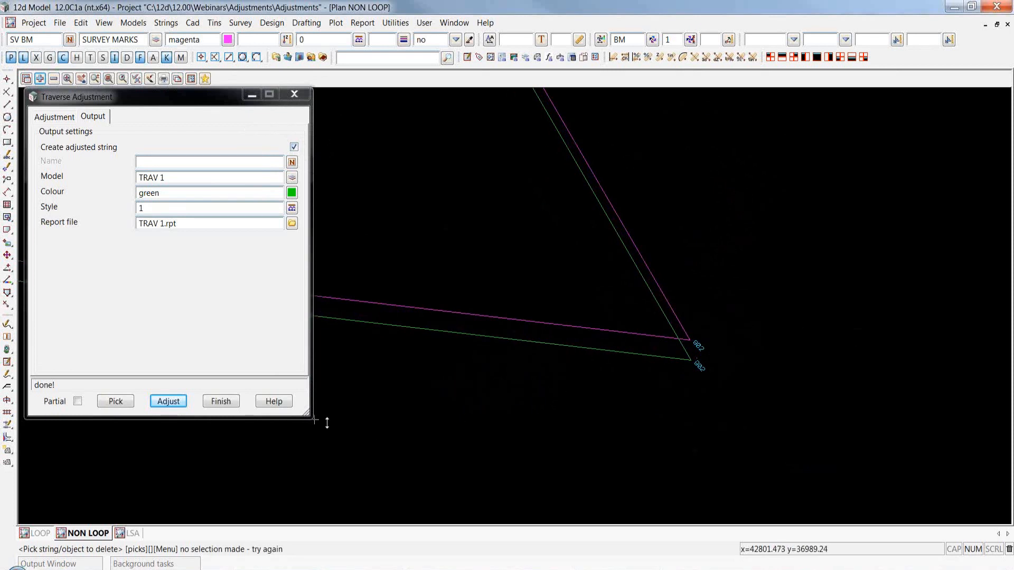
{"action": "left_click", "coordinate": [220, 401]}
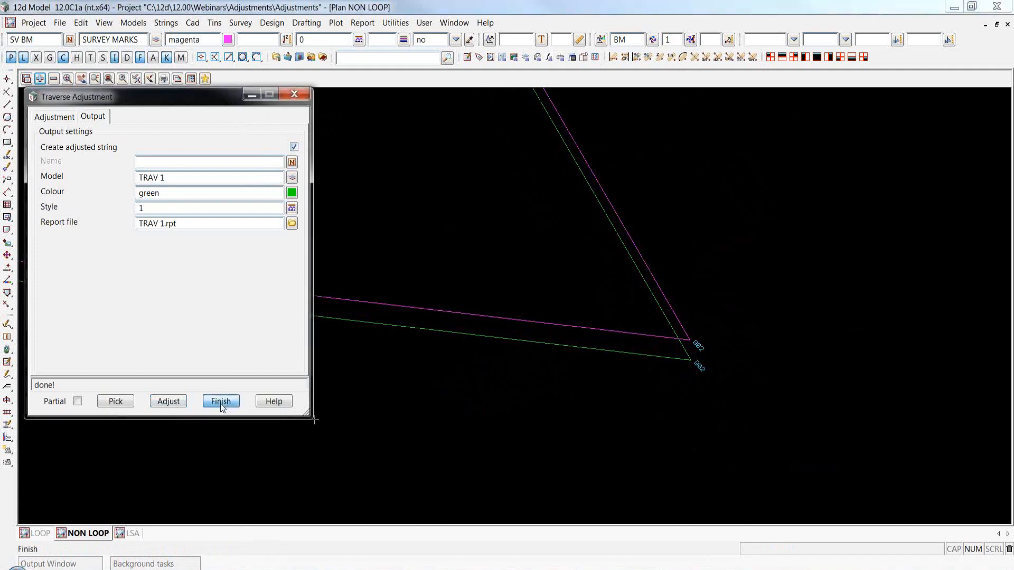
- Switch to the LSA plan view and open the least squares network adjustment from the survey adjustments
{"action": "left_click", "coordinate": [132, 533]}
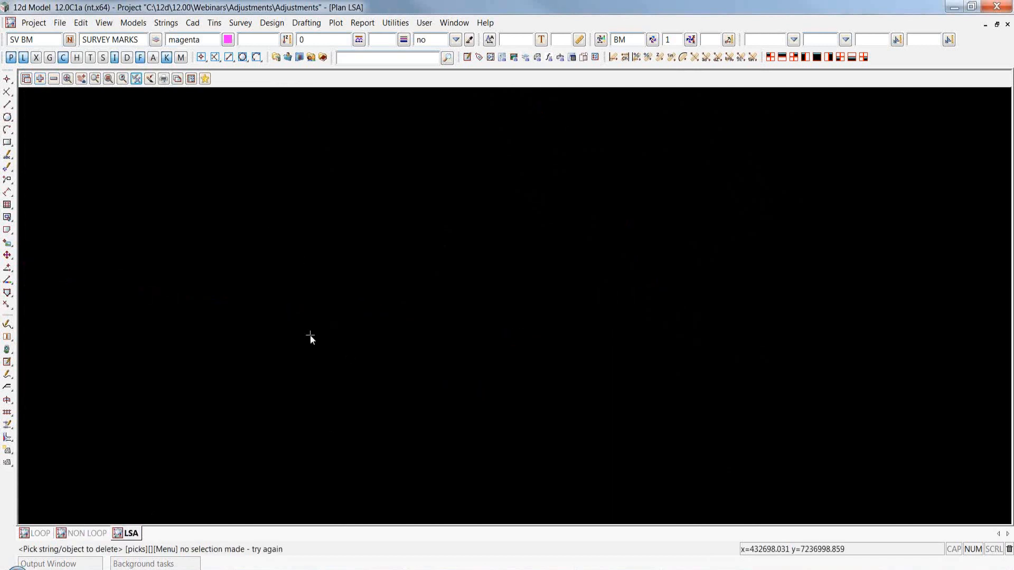
{"action": "left_click", "coordinate": [53, 78]}
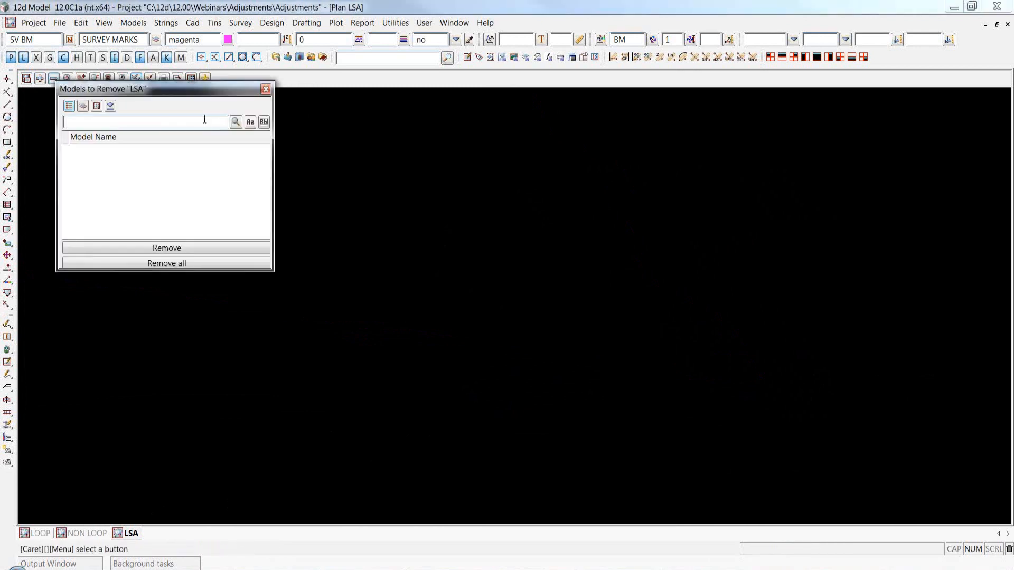
{"action": "left_click", "coordinate": [266, 89]}
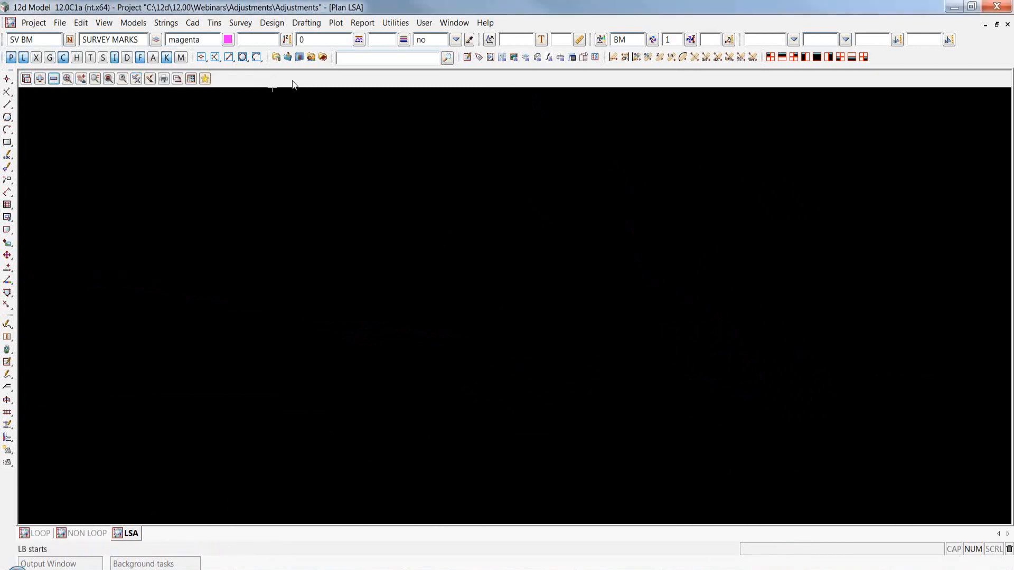
{"action": "left_click", "coordinate": [241, 22]}
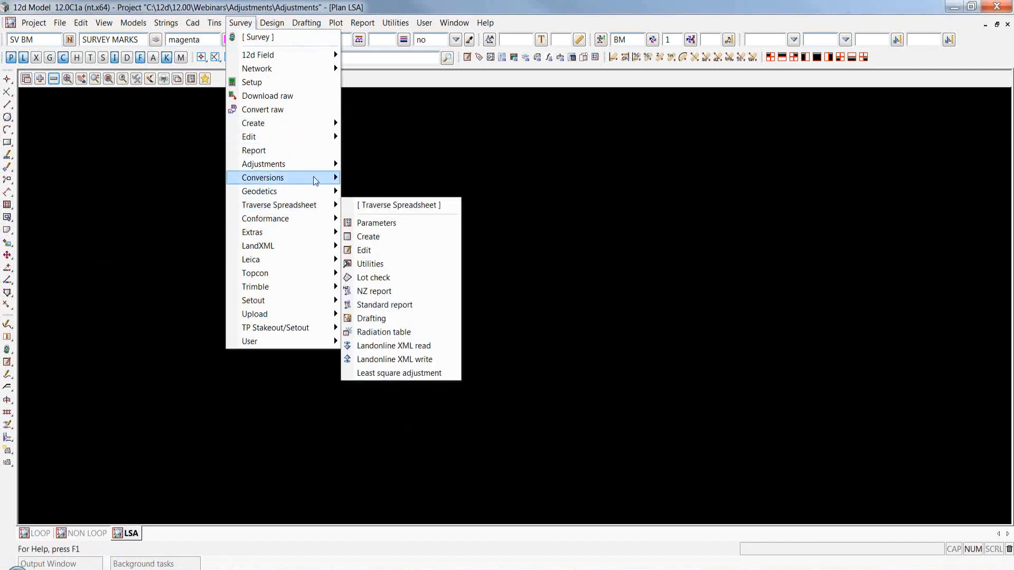
{"action": "mouse_move", "coordinate": [320, 166]}
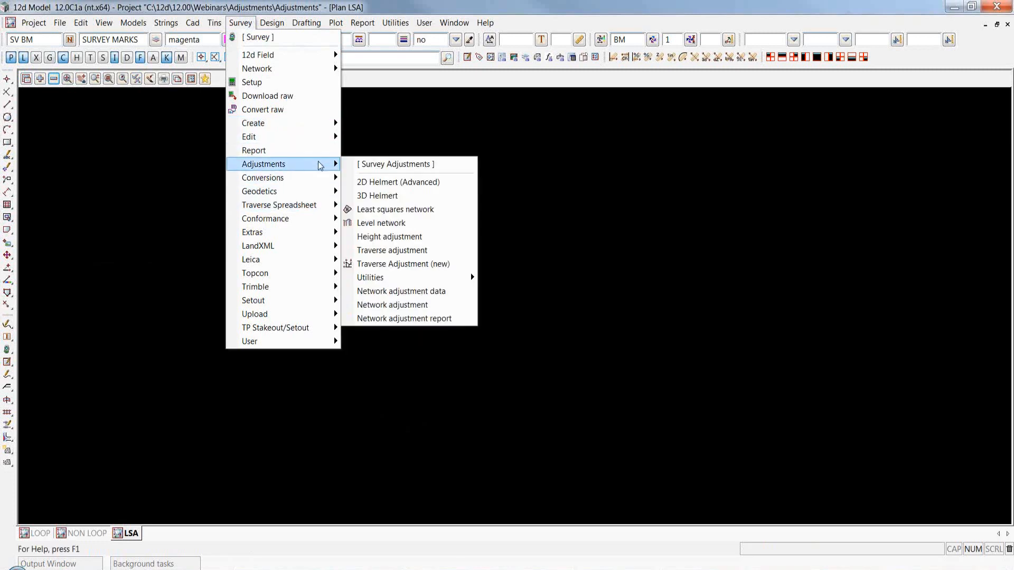
{"action": "left_click", "coordinate": [395, 209]}
{"action": "left_click_drag", "start_coordinate": [555, 195], "coordinate": [610, 97]}
{"action": "left_click_drag", "start_coordinate": [724, 169], "coordinate": [822, 180]}
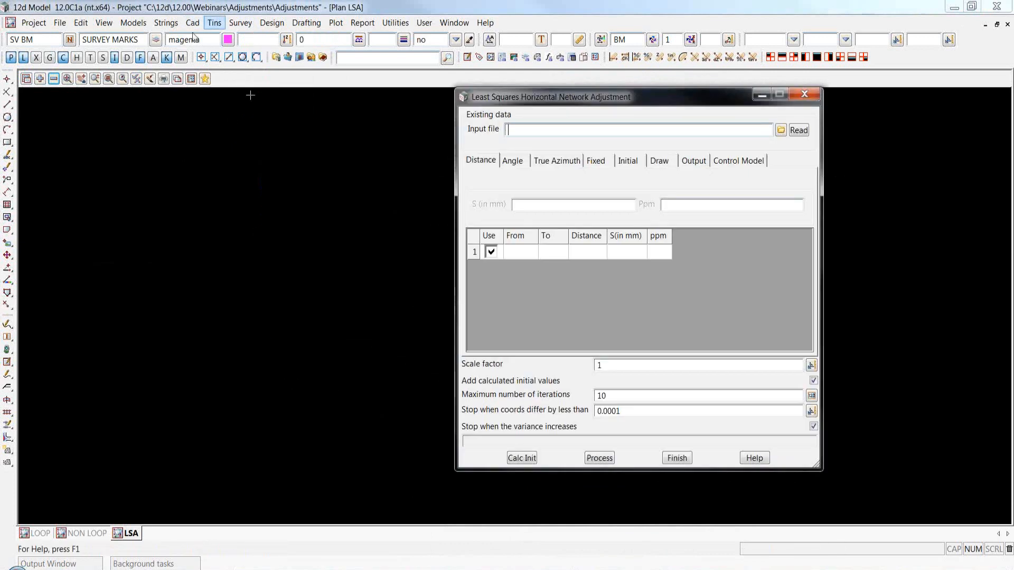
- Open the Least-square tool from the survey network commands and move its dialog nearer the middle of the view
{"action": "left_click", "coordinate": [237, 23]}
{"action": "mouse_move", "coordinate": [295, 68]}
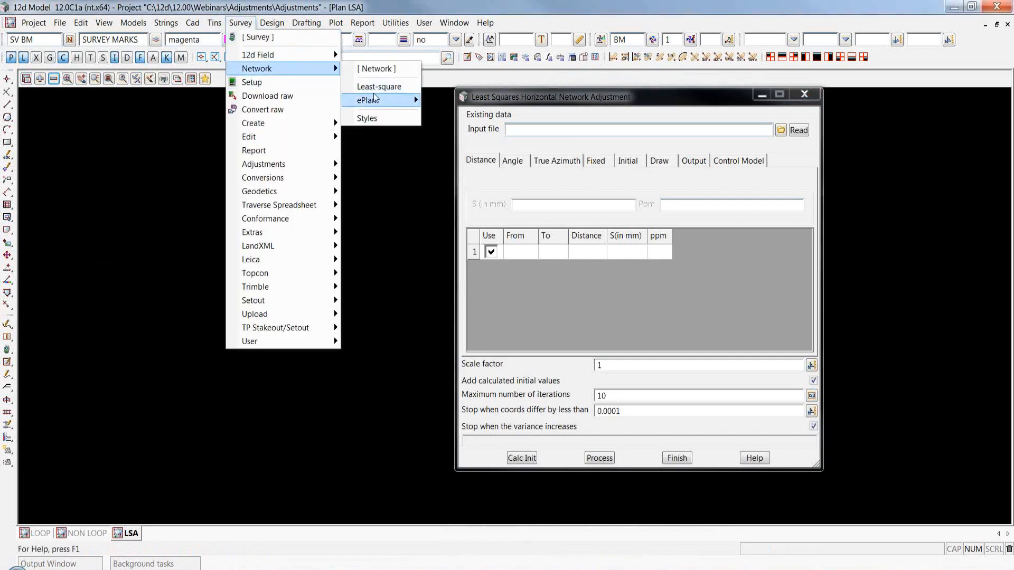
{"action": "left_click", "coordinate": [402, 87]}
{"action": "left_click_drag", "start_coordinate": [625, 96], "coordinate": [575, 94]}
- Choose LSA_161103.in as the least squares input file and open it in a text editor to view its contents
{"action": "left_click", "coordinate": [731, 128]}
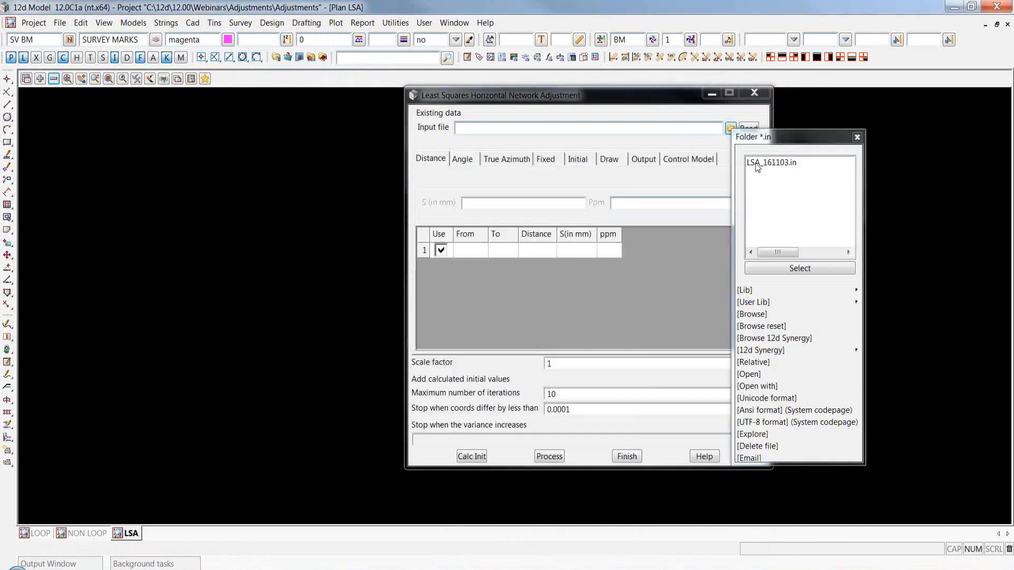
{"action": "left_click", "coordinate": [775, 163]}
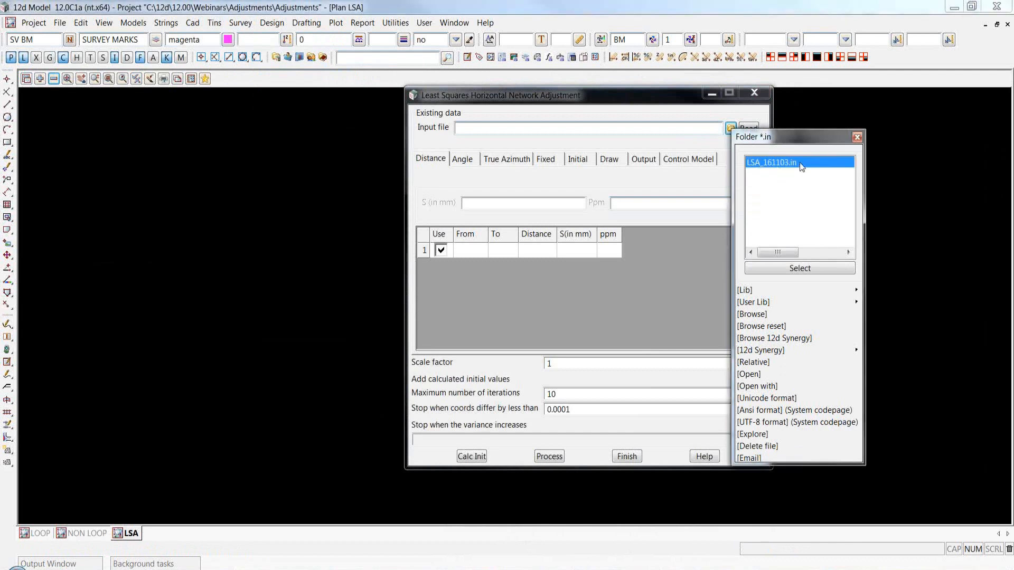
{"action": "left_click", "coordinate": [799, 269]}
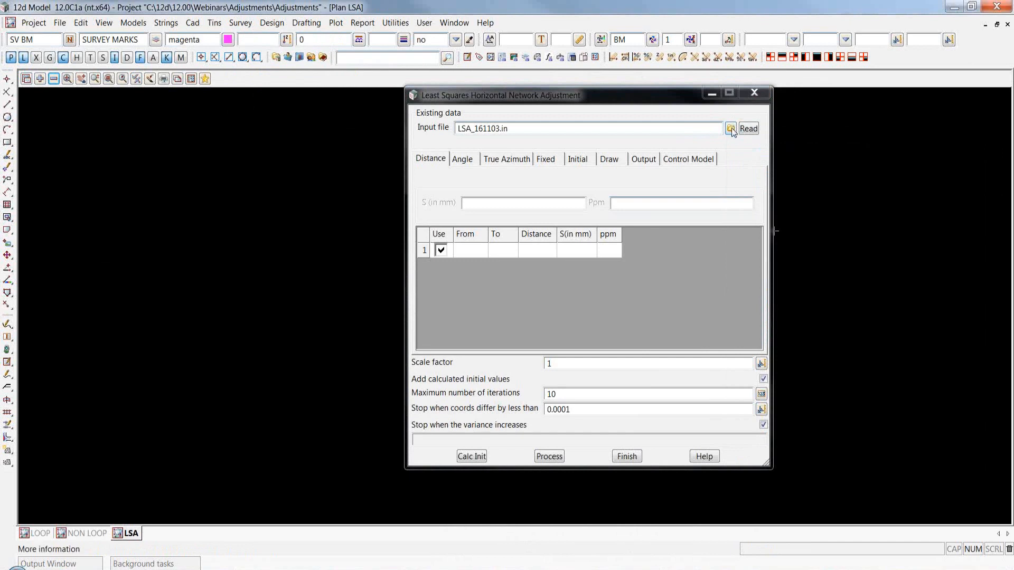
{"action": "left_click", "coordinate": [731, 128]}
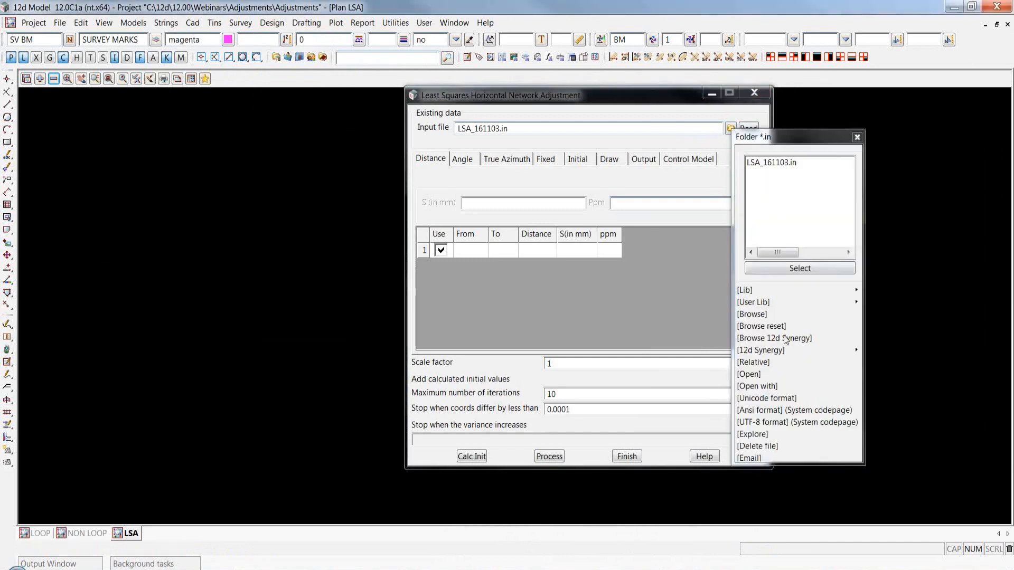
{"action": "left_click", "coordinate": [753, 375]}
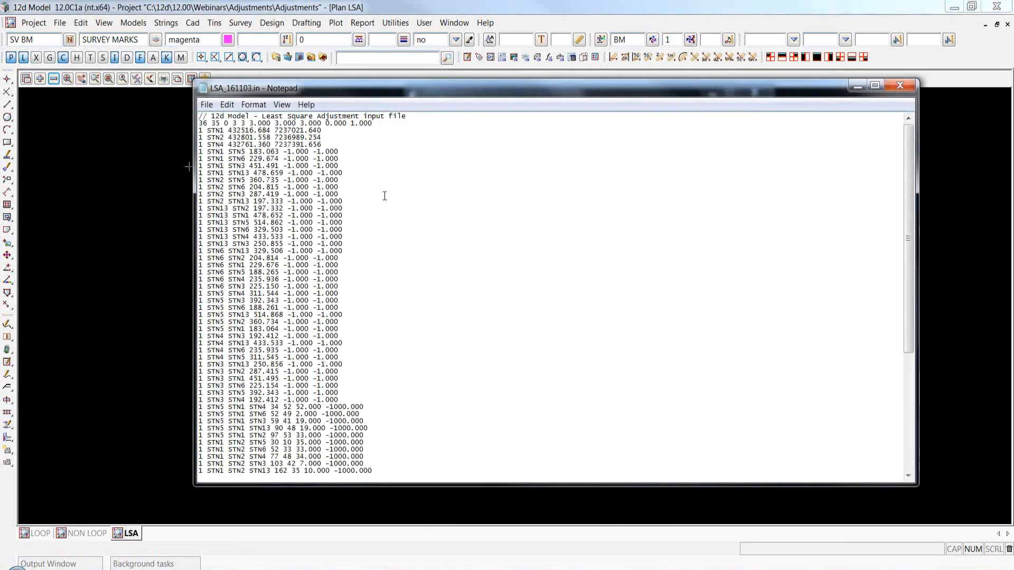
- Examine the title and header lines of the LSA_161103.in input file, and return to the Least Squares Horizontal Network Adjustment dialog
{"action": "left_click_drag", "start_coordinate": [199, 116], "coordinate": [411, 116]}
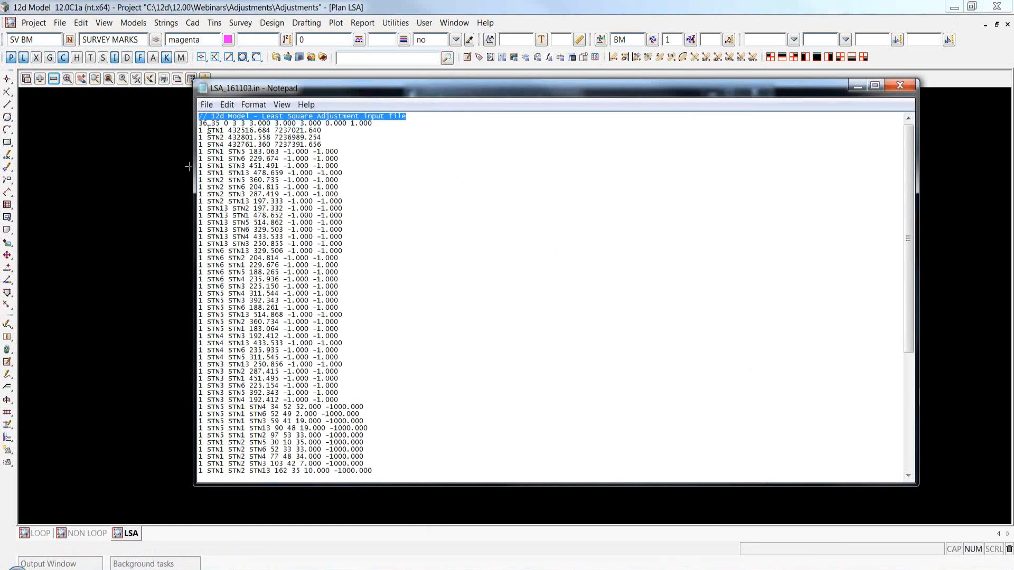
{"action": "left_click", "coordinate": [202, 123]}
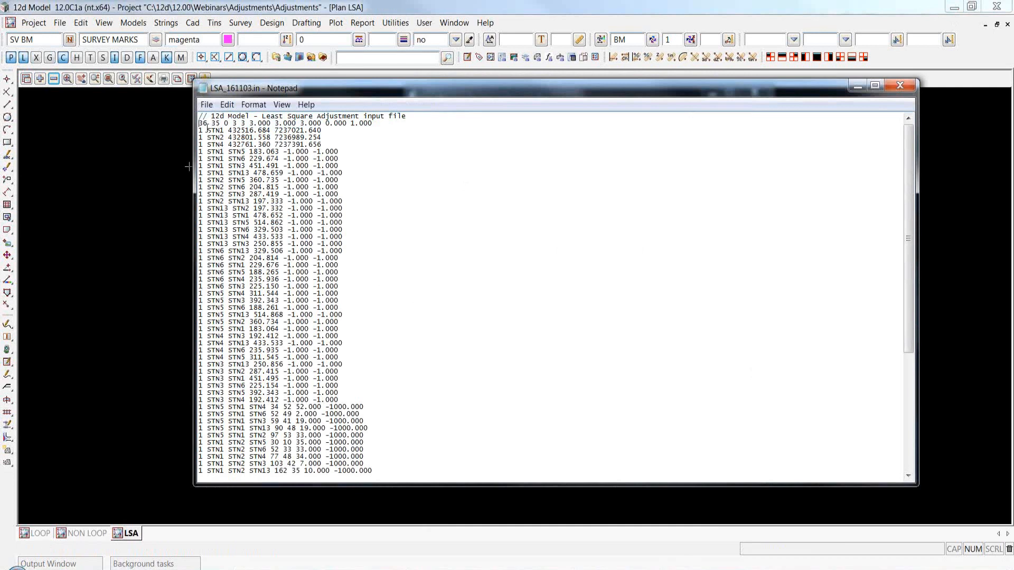
{"action": "left_click_drag", "start_coordinate": [207, 123], "coordinate": [193, 125]}
{"action": "left_click", "coordinate": [219, 123]}
{"action": "left_click", "coordinate": [382, 125]}
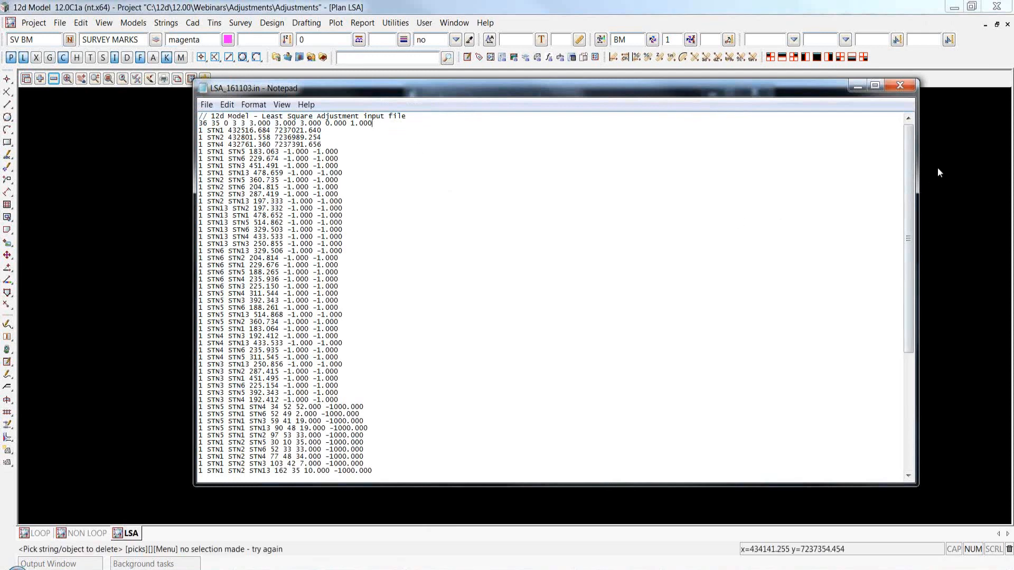
{"action": "left_click", "coordinate": [949, 147]}
{"action": "left_click", "coordinate": [629, 105]}
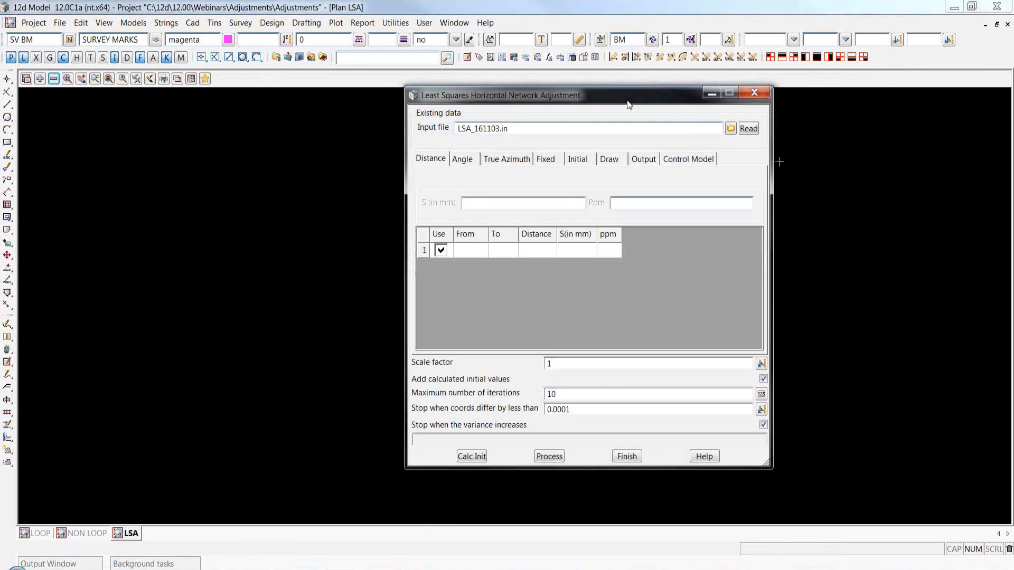
- Open the help manual for the least squares adjustment, hide its side panes and reduce the page zoom to 100%
{"action": "left_click", "coordinate": [709, 458]}
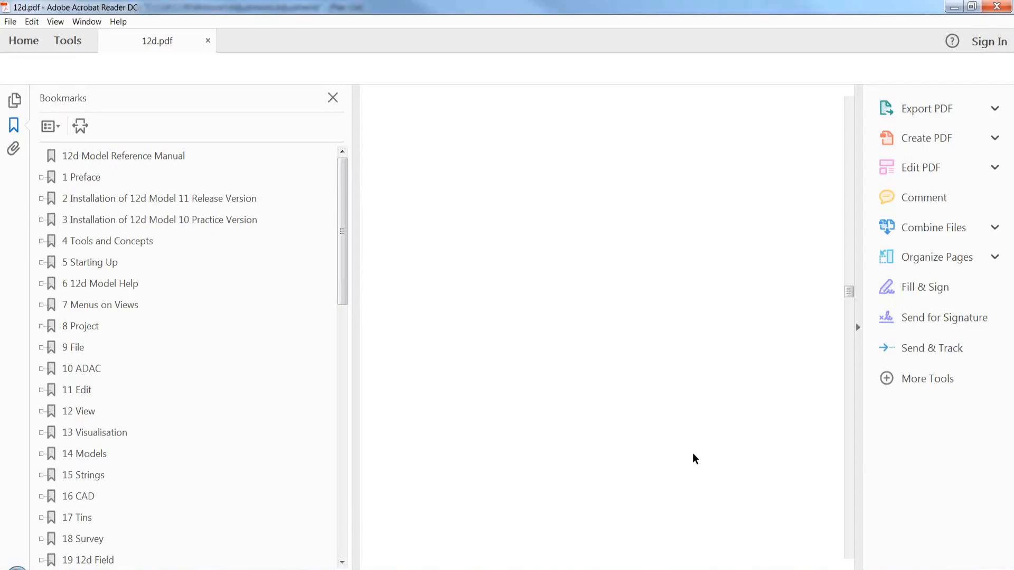
{"action": "left_click", "coordinate": [356, 329]}
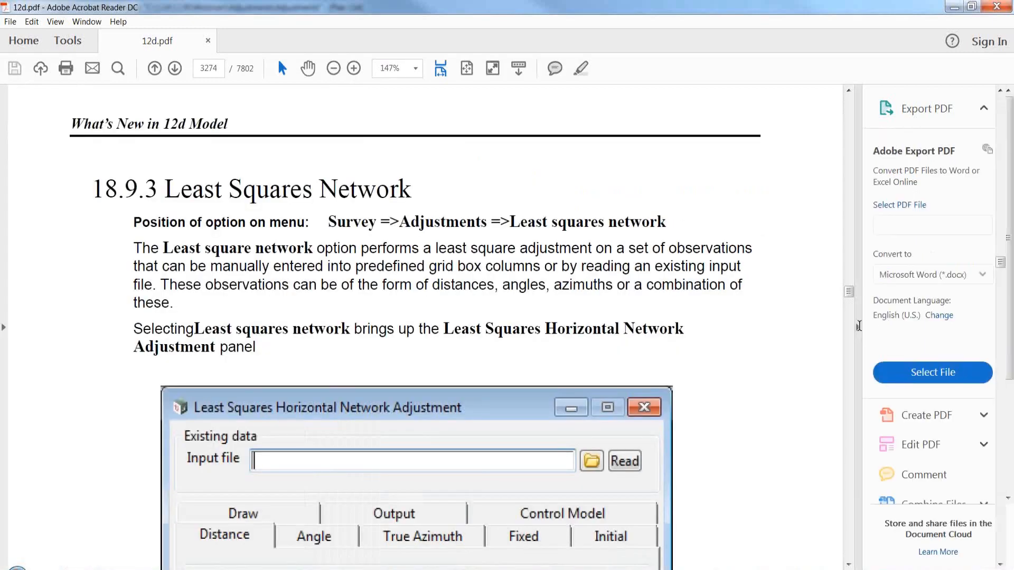
{"action": "left_click", "coordinate": [859, 326]}
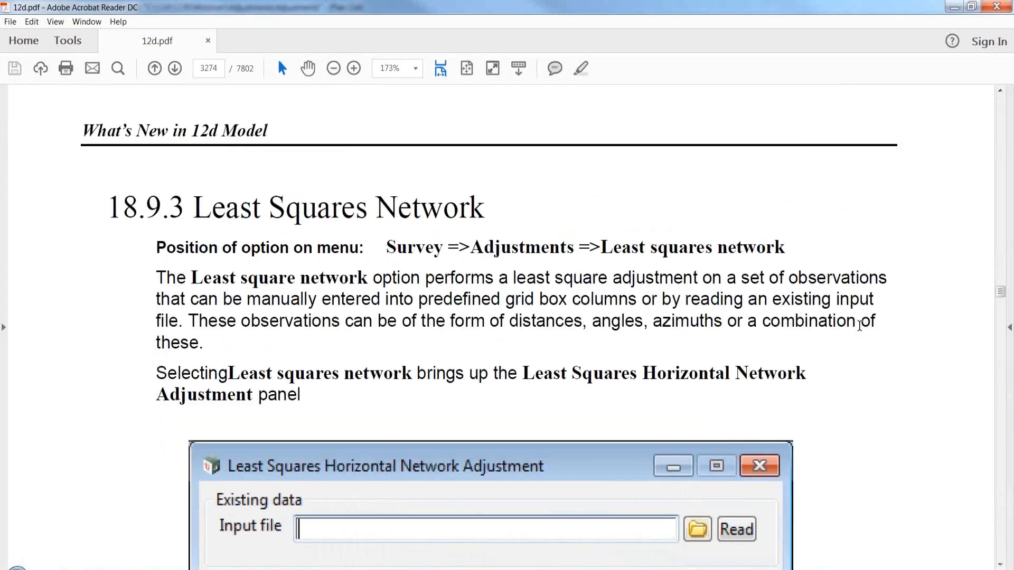
{"action": "scroll", "coordinate": [751, 343], "scroll_direction": "down", "scroll_amount": 1, "text": "ctrl"}
{"action": "scroll", "coordinate": [750, 343], "scroll_direction": "down", "scroll_amount": 2, "text": "ctrl"}
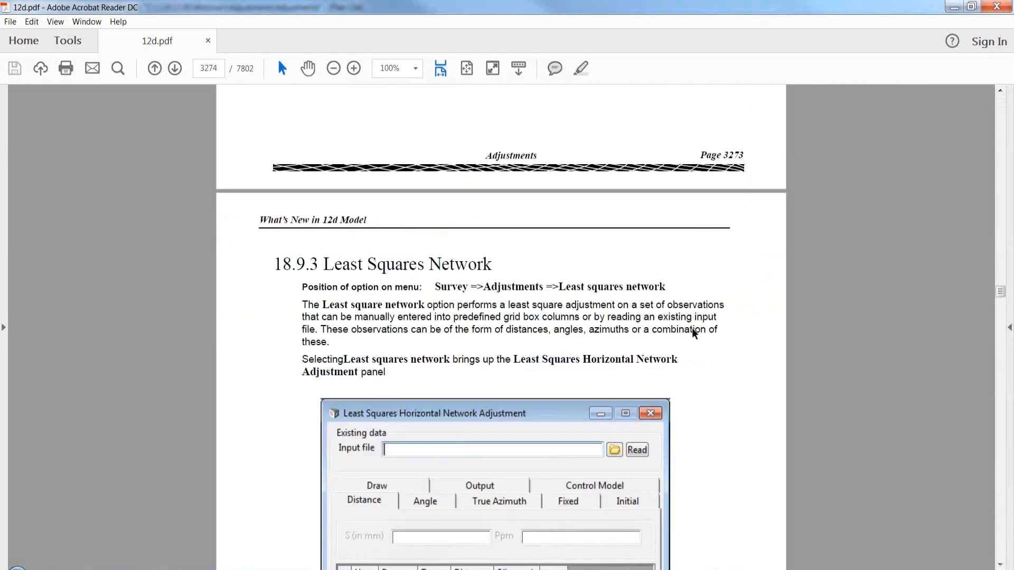
- Find the link to the Format of the LSA .in File section in the manual and read the first-line layout there
{"action": "scroll", "coordinate": [693, 333], "scroll_direction": "down", "scroll_amount": 1}
{"action": "scroll", "coordinate": [694, 333], "scroll_direction": "down", "scroll_amount": 1}
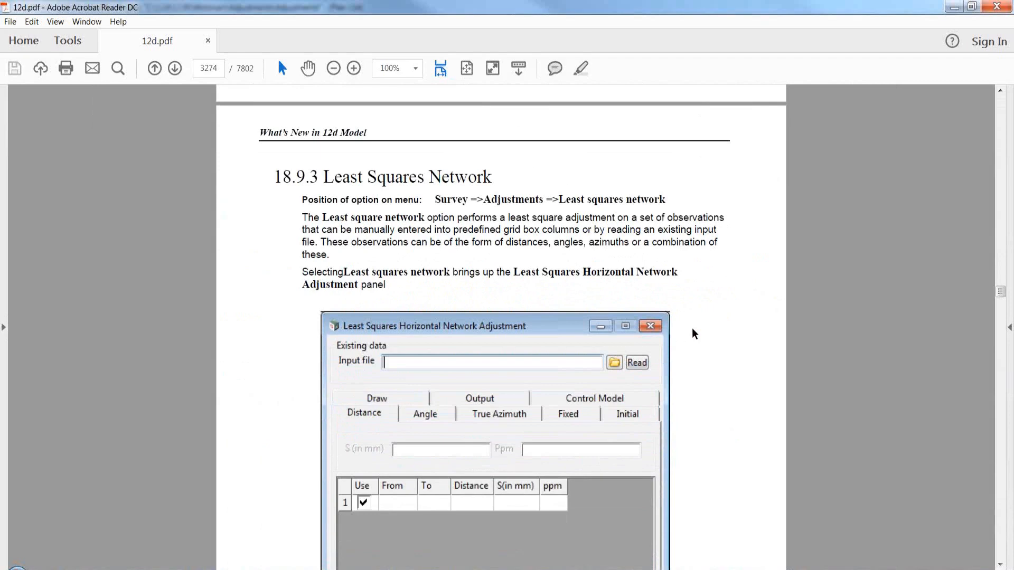
{"action": "scroll", "coordinate": [694, 333], "scroll_direction": "down", "scroll_amount": 4}
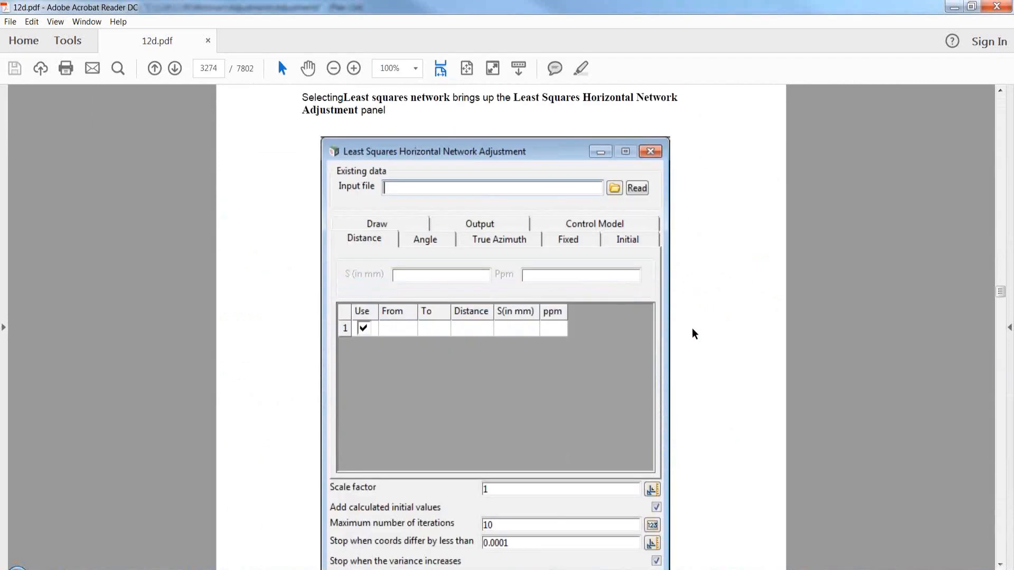
{"action": "scroll", "coordinate": [694, 333], "scroll_direction": "down", "scroll_amount": 2}
{"action": "scroll", "coordinate": [694, 333], "scroll_direction": "down", "scroll_amount": 4}
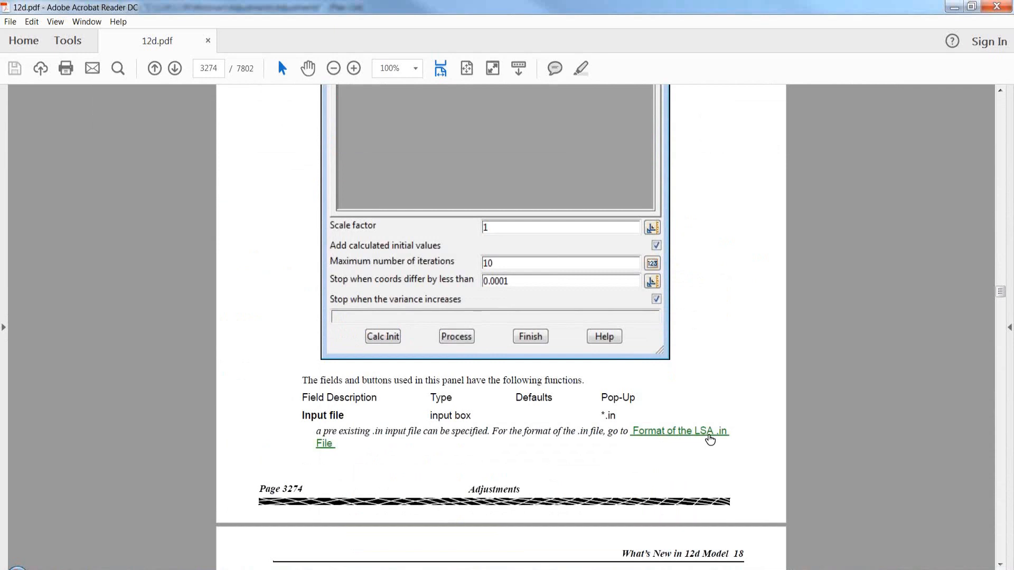
{"action": "left_click", "coordinate": [707, 433]}
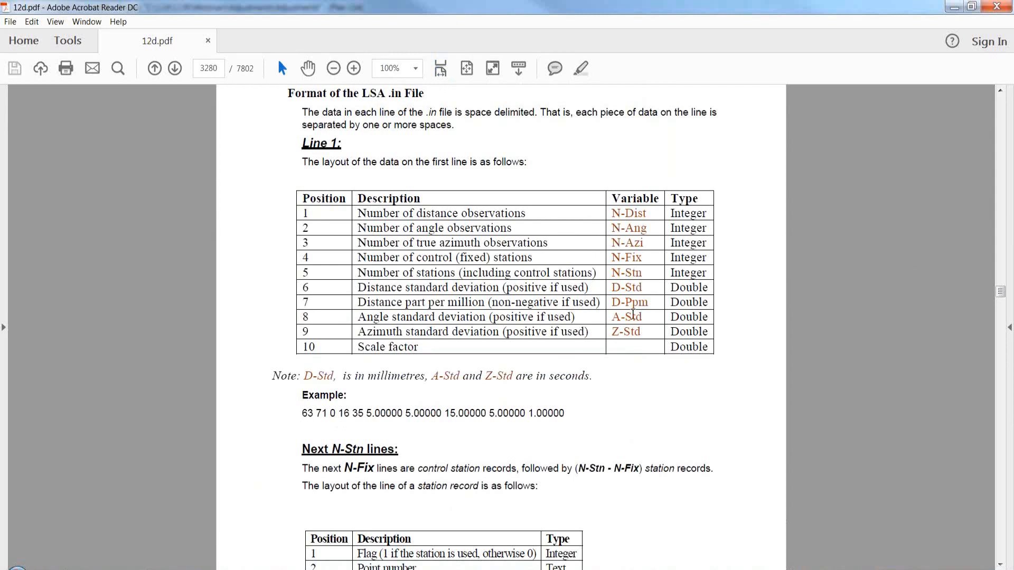
{"action": "scroll", "coordinate": [633, 315], "scroll_direction": "down", "scroll_amount": 2}
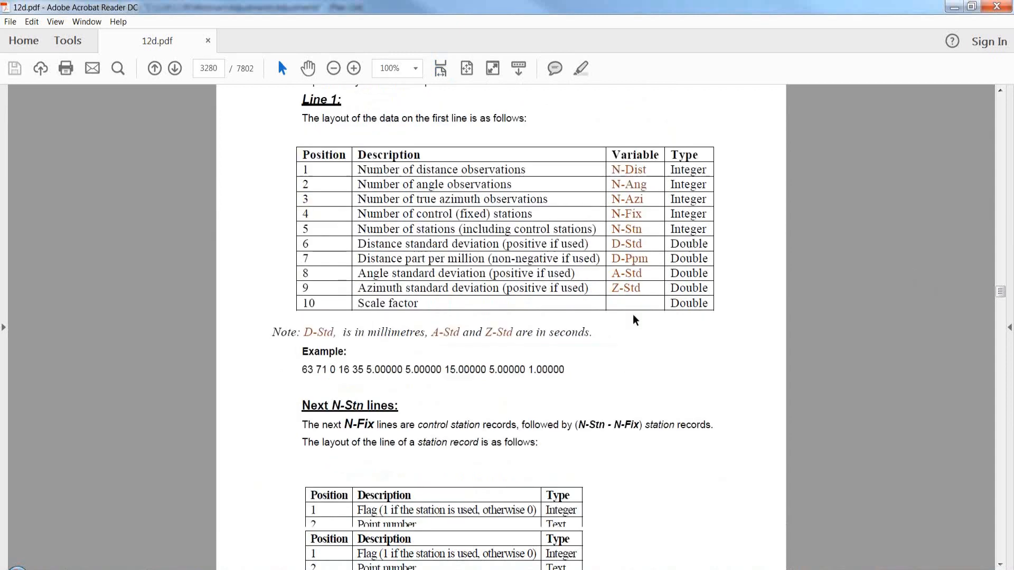
- Put the manual away, reposition the adjustment dialog and read the observations in from LSA_161103.in
{"action": "left_click", "coordinate": [954, 6]}
{"action": "left_click_drag", "start_coordinate": [621, 100], "coordinate": [550, 99]}
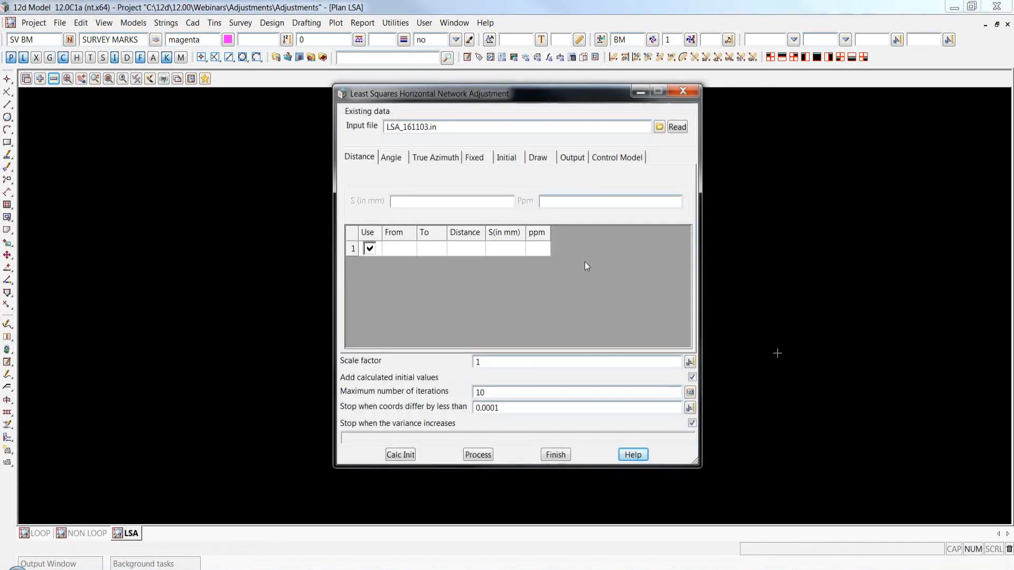
{"action": "left_click", "coordinate": [677, 127]}
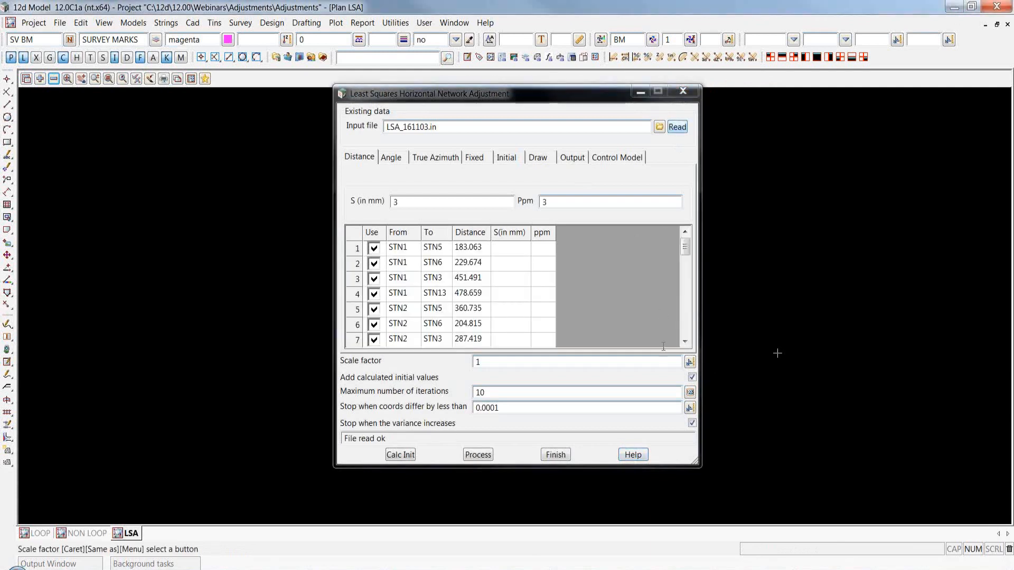
- Check the overall distance standard deviation in millimetres and the ppm value loaded from the input file
{"action": "left_click_drag", "start_coordinate": [435, 205], "coordinate": [383, 205]}
{"action": "left_click", "coordinate": [544, 202]}
{"action": "left_click", "coordinate": [415, 204]}
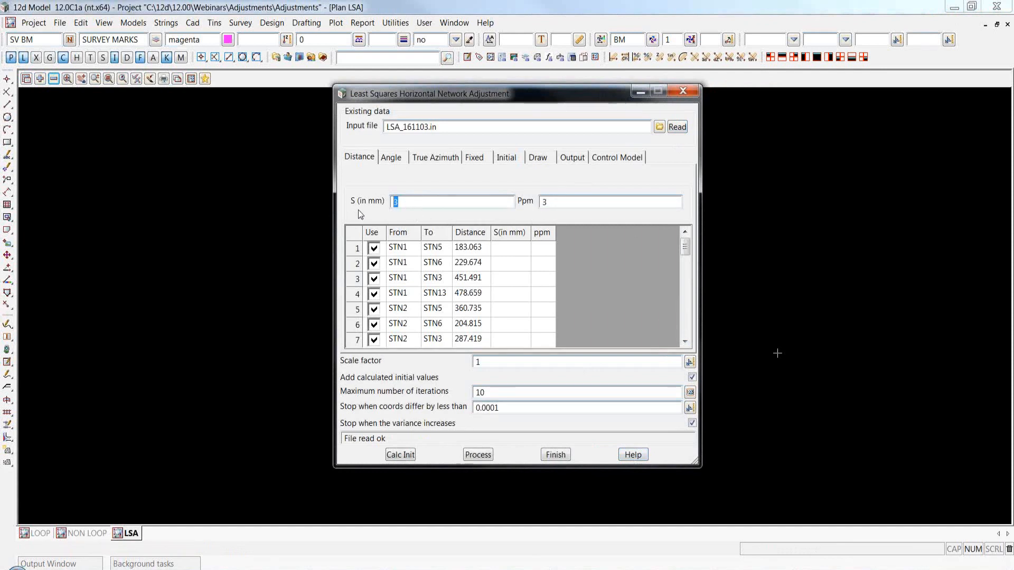
{"action": "left_click", "coordinate": [405, 204]}
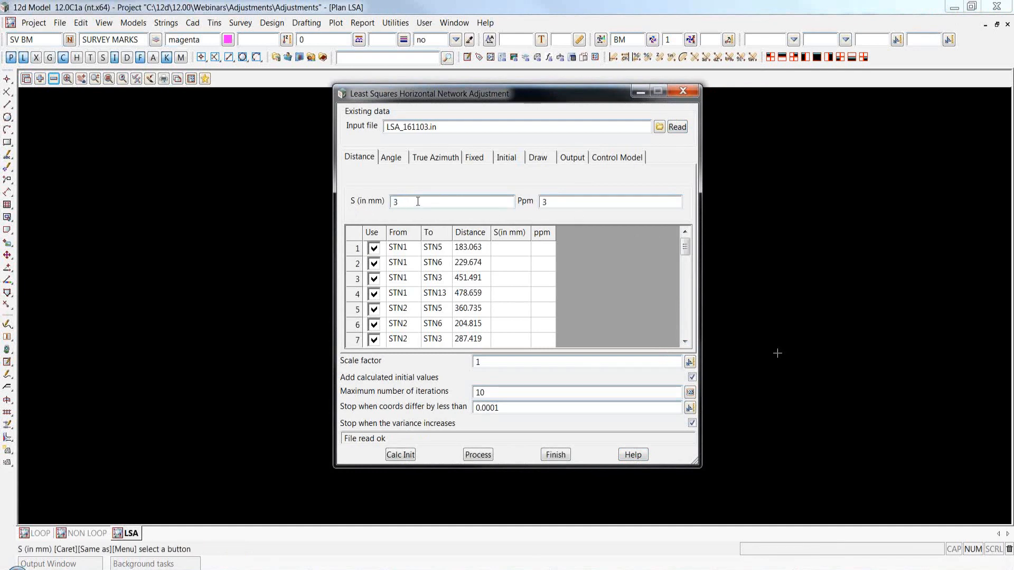
- Clear the overall ppm value for distances and enter 3 again
{"action": "left_click", "coordinate": [556, 210]}
{"action": "double_click", "coordinate": [556, 208]}
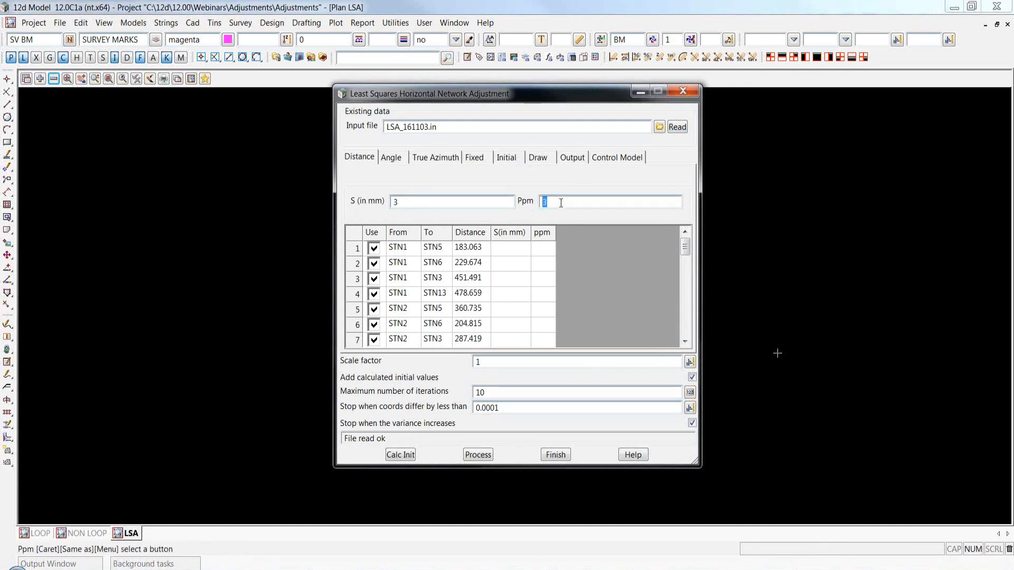
{"action": "left_click", "coordinate": [581, 203]}
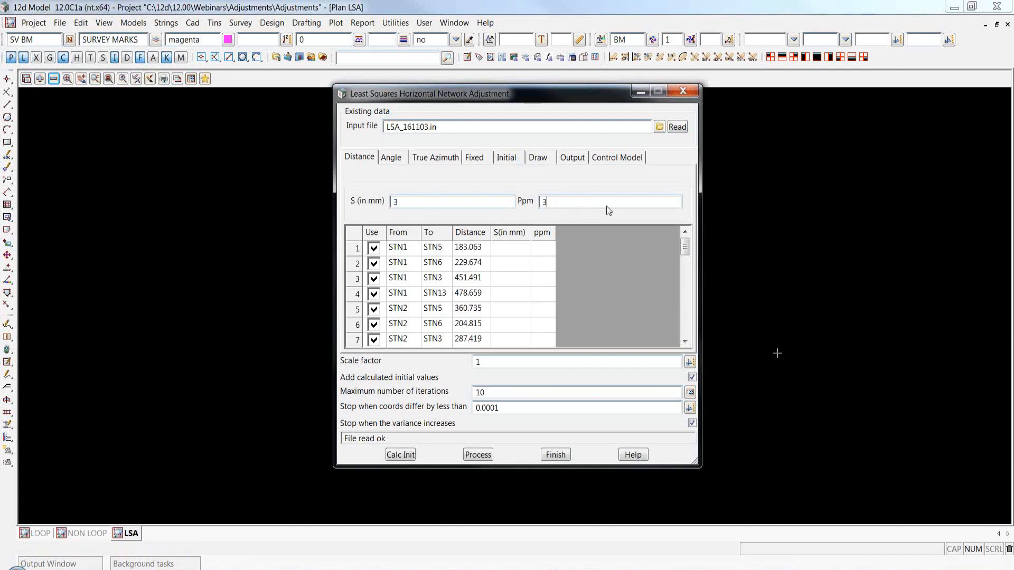
{"action": "key", "text": "BackSpace"}
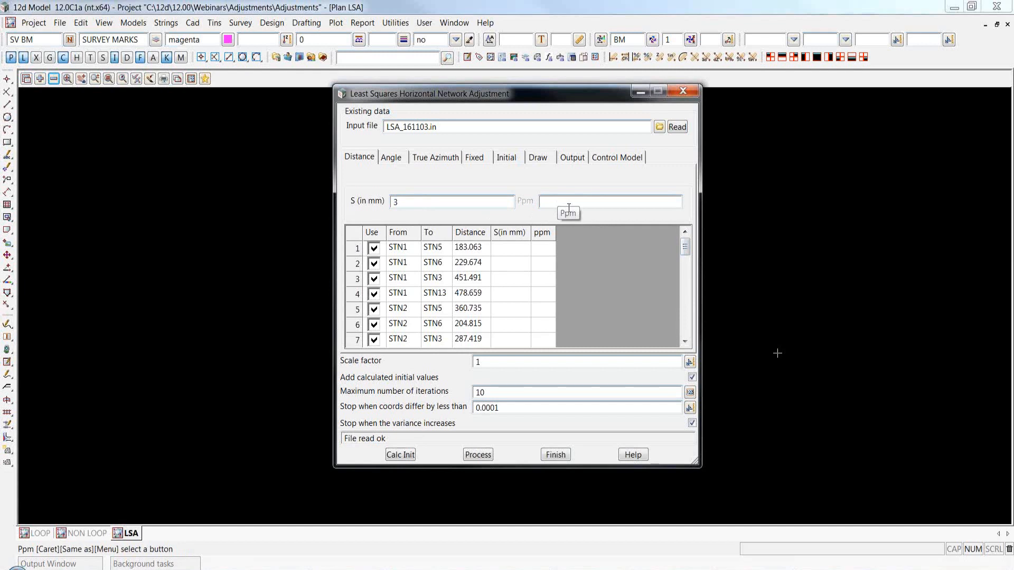
{"action": "type", "text": "3"}
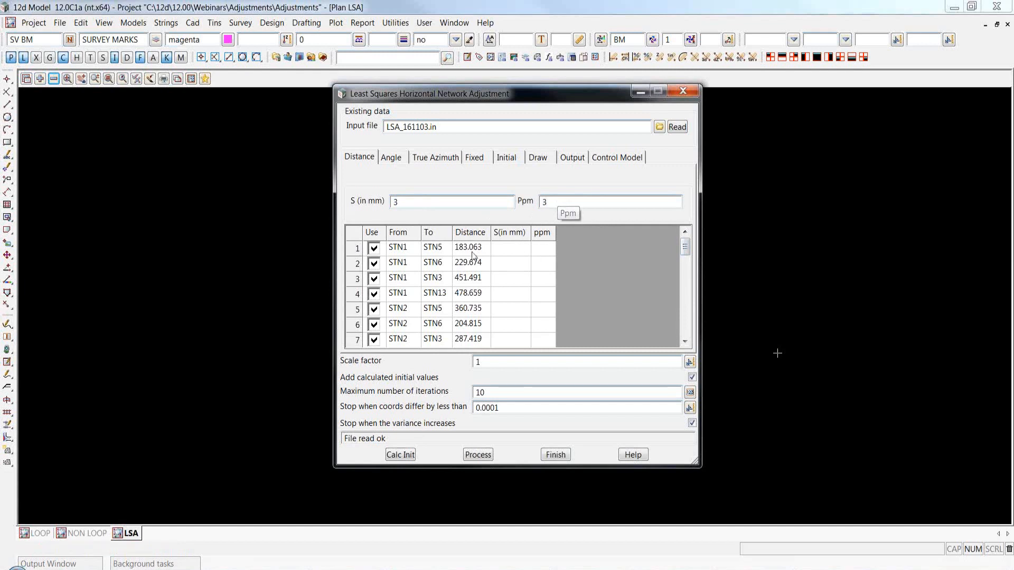
- Review the individual standard deviation cells of the distance observations and check the list through to its last STN3 to STN4 record
{"action": "left_click", "coordinate": [511, 251]}
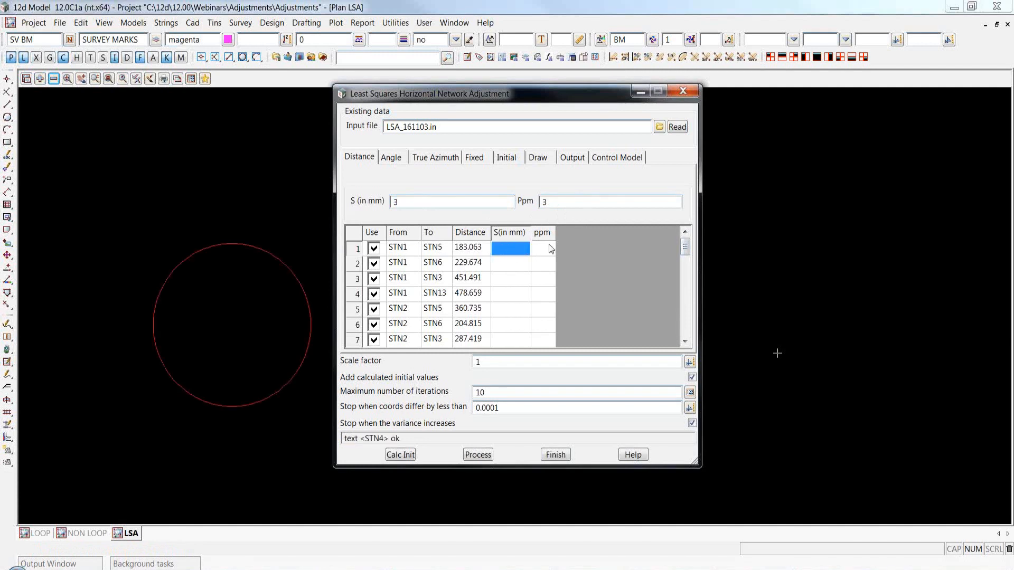
{"action": "left_click", "coordinate": [509, 275]}
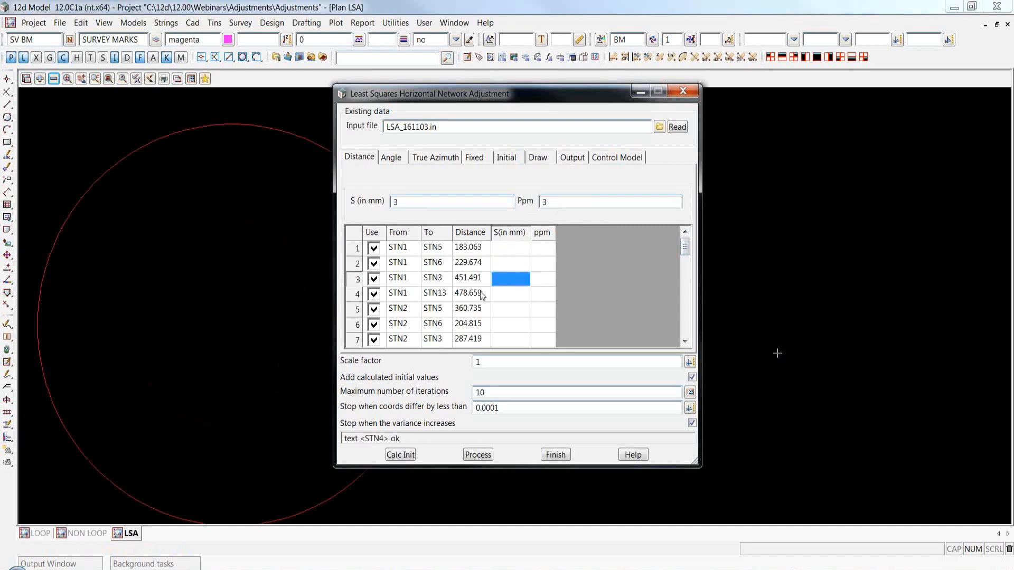
{"action": "left_click", "coordinate": [510, 293]}
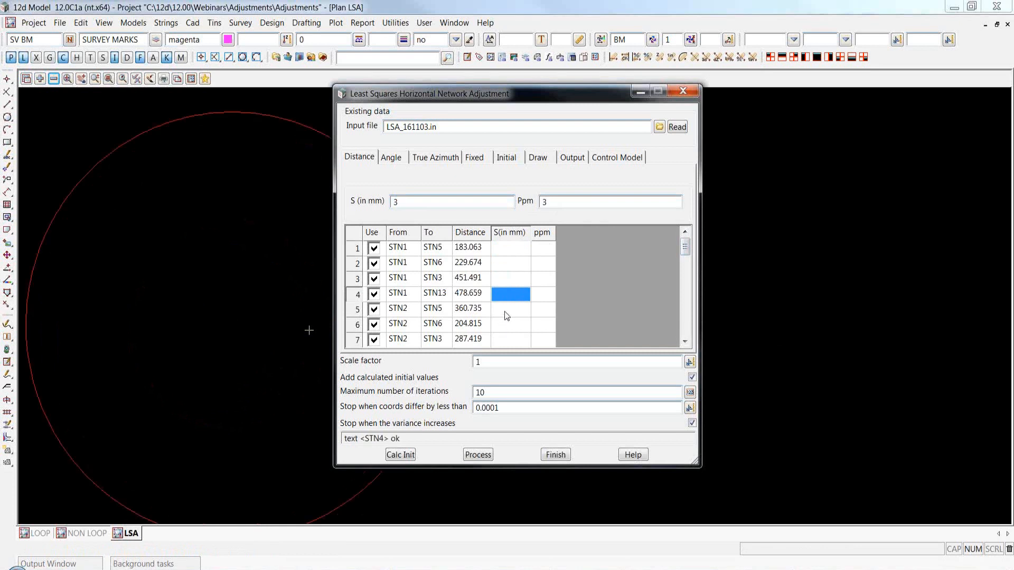
{"action": "left_click", "coordinate": [510, 309]}
{"action": "left_click", "coordinate": [508, 324]}
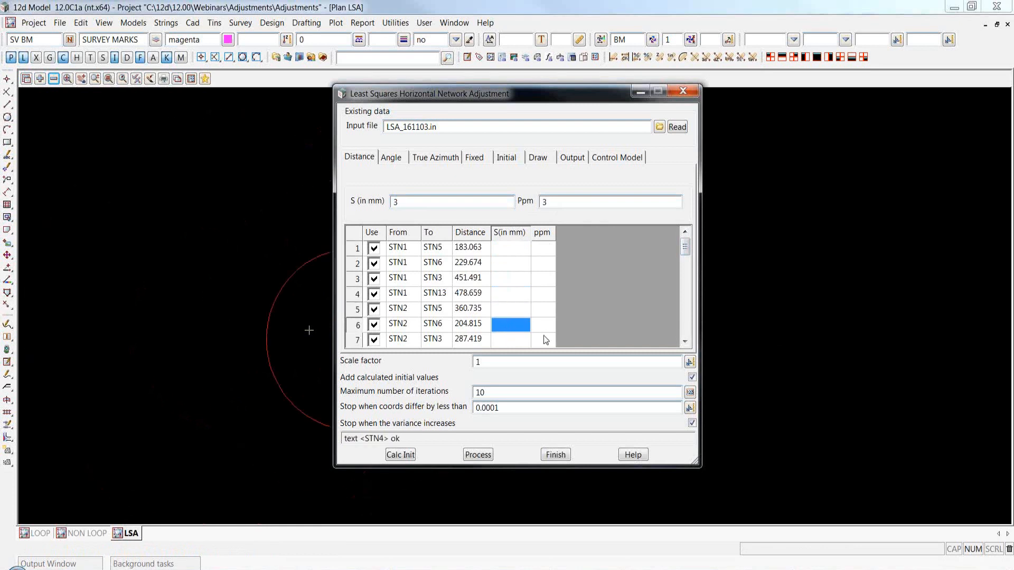
{"action": "left_click", "coordinate": [515, 338]}
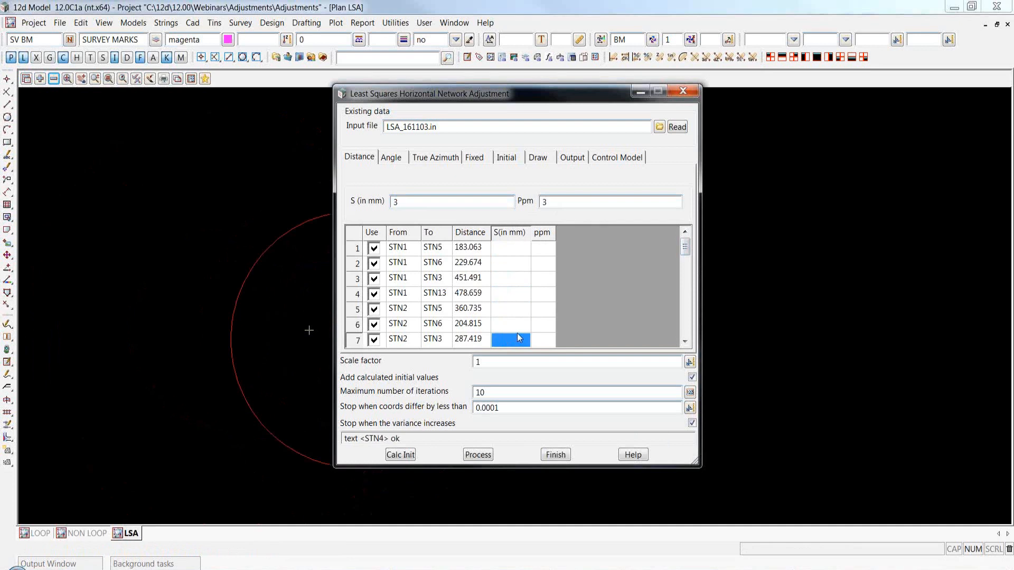
{"action": "left_click_drag", "start_coordinate": [685, 247], "coordinate": [686, 334]}
{"action": "left_click", "coordinate": [395, 311]}
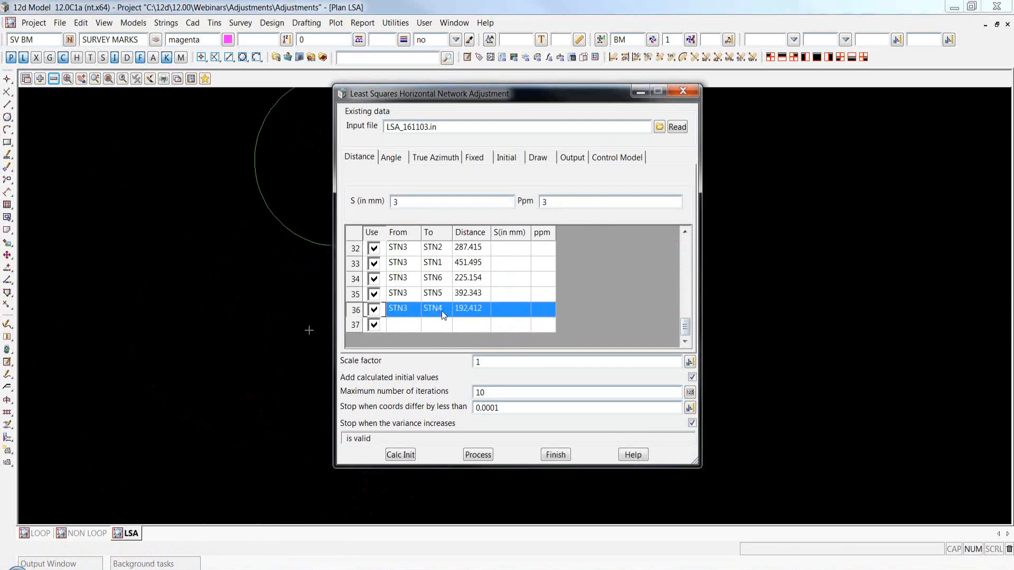
- Review the angle observations, checking the backsight, instrument and foresight stations, the clockwise angles and the individual standard deviation cells
{"action": "left_click", "coordinate": [389, 158]}
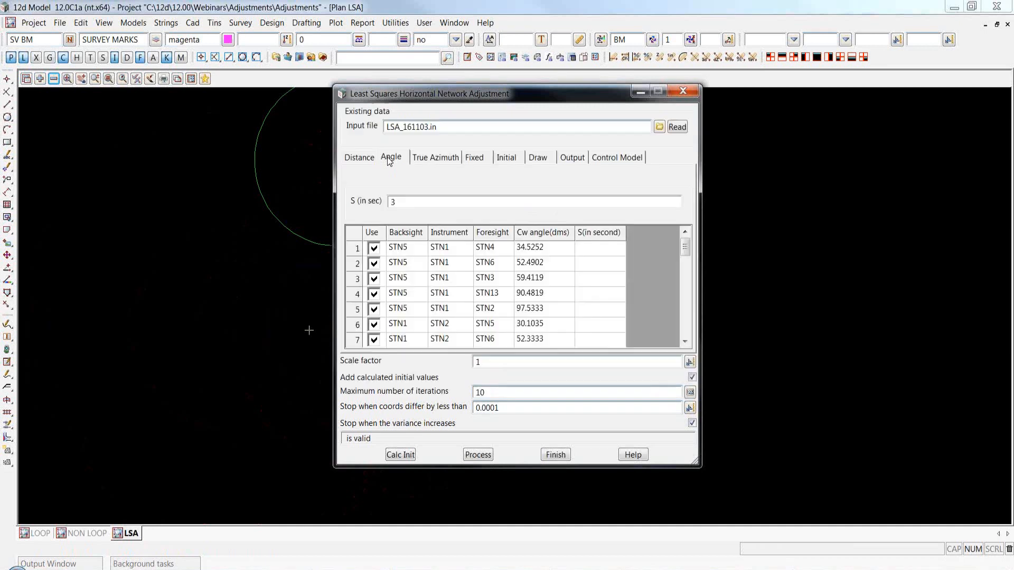
{"action": "left_click_drag", "start_coordinate": [686, 256], "coordinate": [687, 336]}
{"action": "scroll", "coordinate": [431, 274], "scroll_direction": "up", "scroll_amount": 10}
{"action": "left_click", "coordinate": [457, 235]}
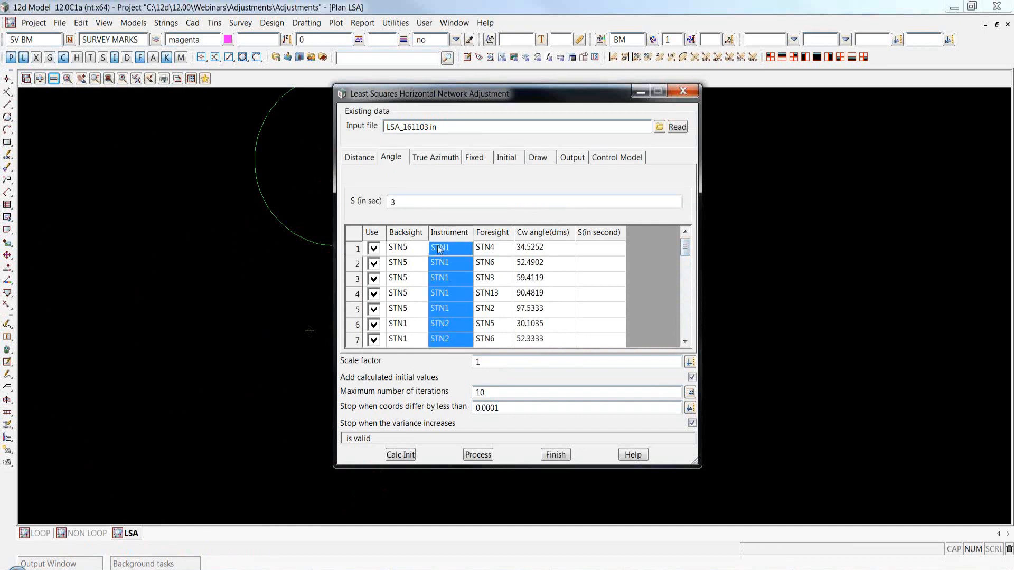
{"action": "left_click", "coordinate": [415, 250]}
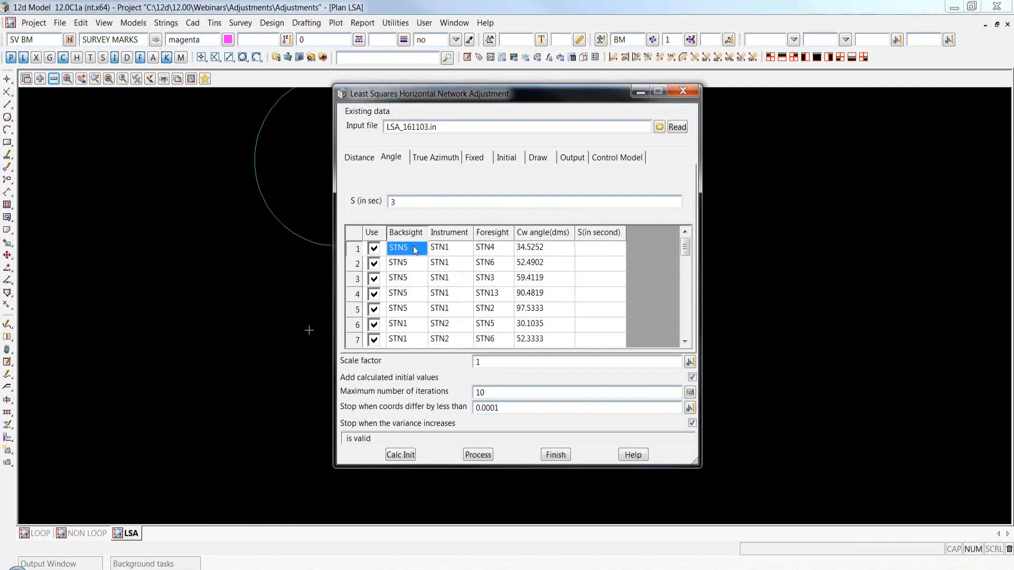
{"action": "left_click", "coordinate": [506, 252]}
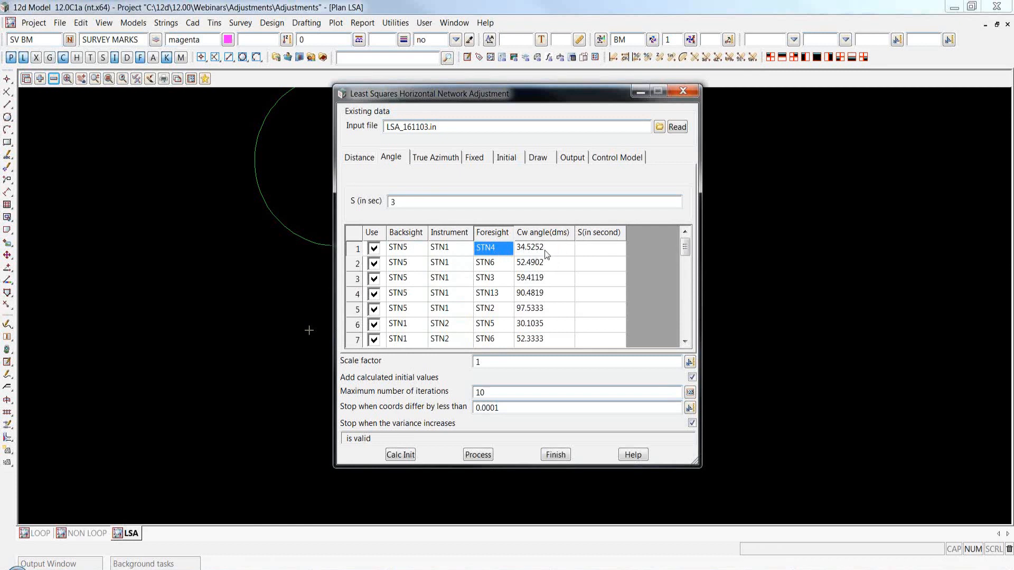
{"action": "left_click", "coordinate": [605, 248]}
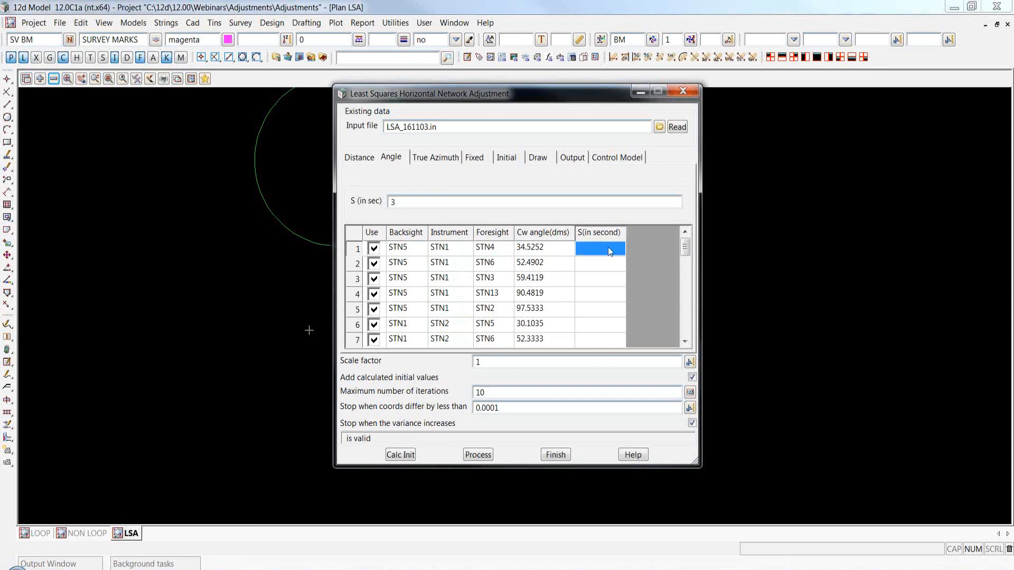
{"action": "left_click", "coordinate": [605, 266]}
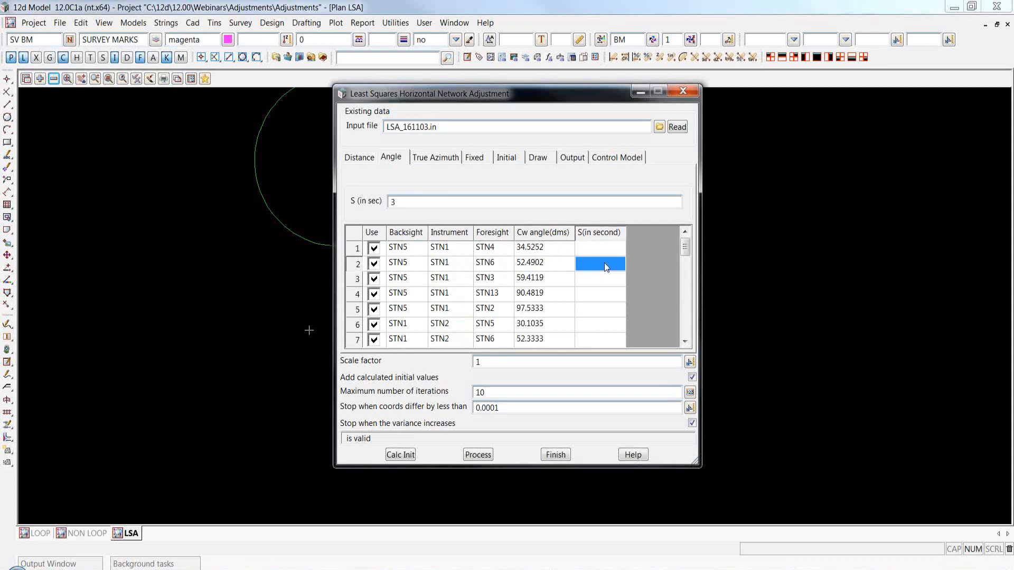
{"action": "scroll", "coordinate": [605, 292], "scroll_direction": "down", "scroll_amount": 8}
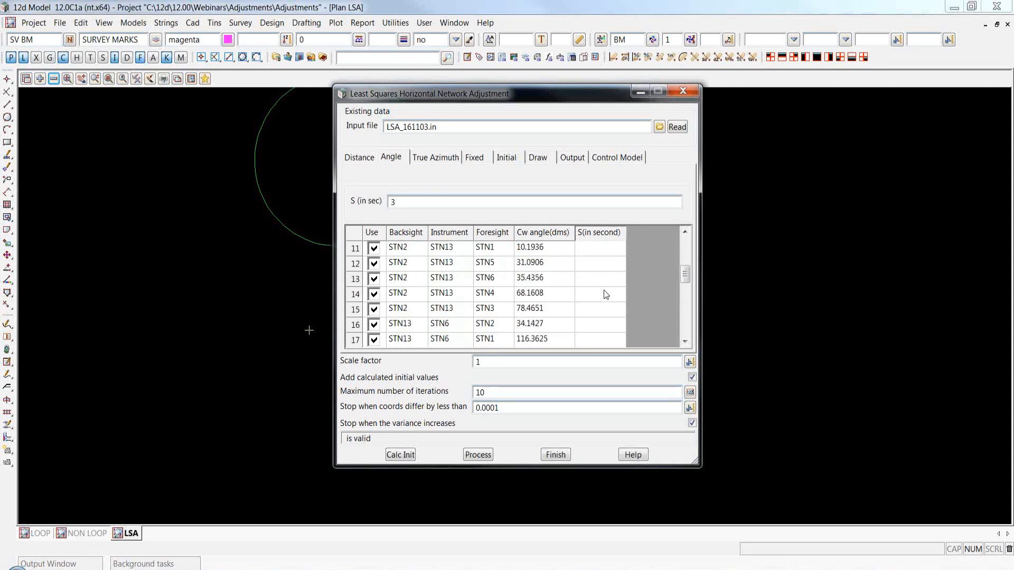
{"action": "scroll", "coordinate": [604, 290], "scroll_direction": "up", "scroll_amount": 8}
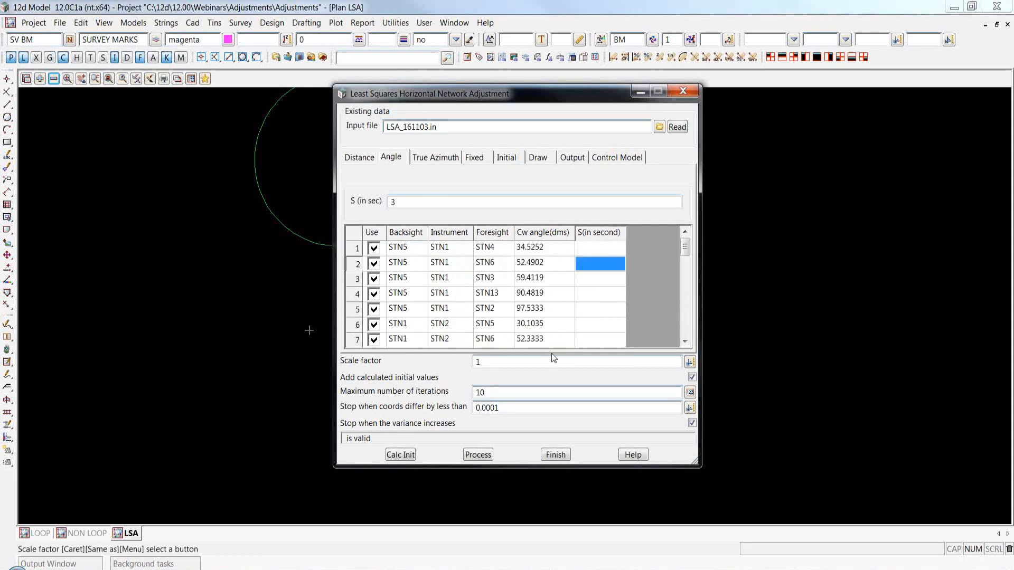
- Check the scale factor, the maximum number of iterations and the coordinate difference at which the adjustment stops
{"action": "left_click", "coordinate": [482, 363]}
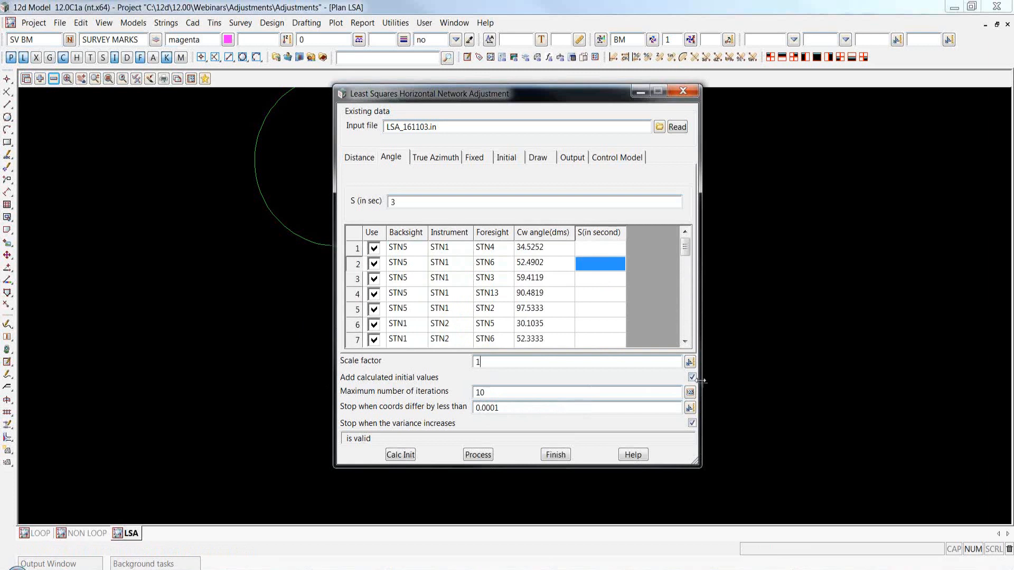
{"action": "double_click", "coordinate": [490, 395]}
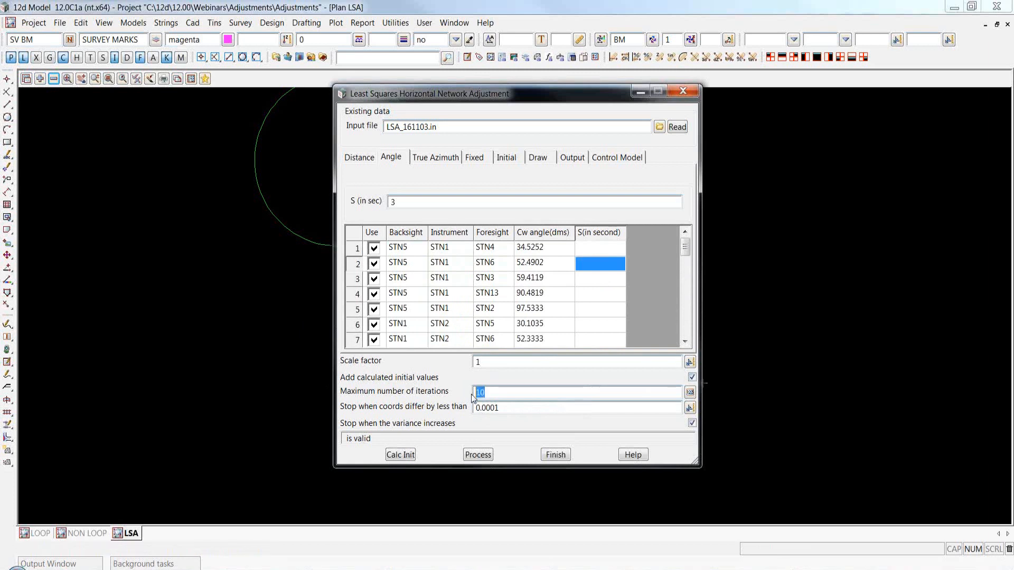
{"action": "double_click", "coordinate": [508, 410]}
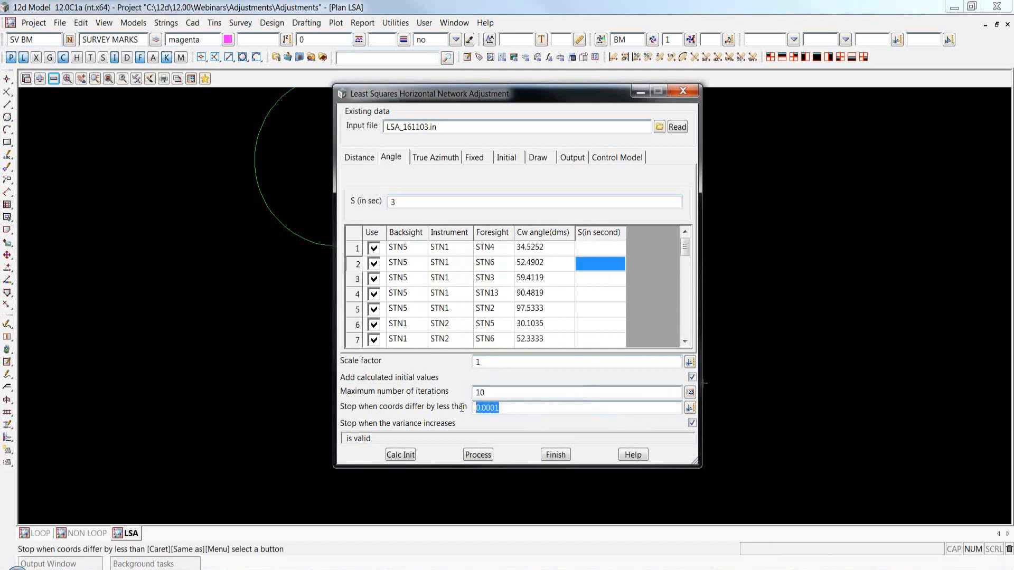
{"action": "left_click", "coordinate": [536, 405]}
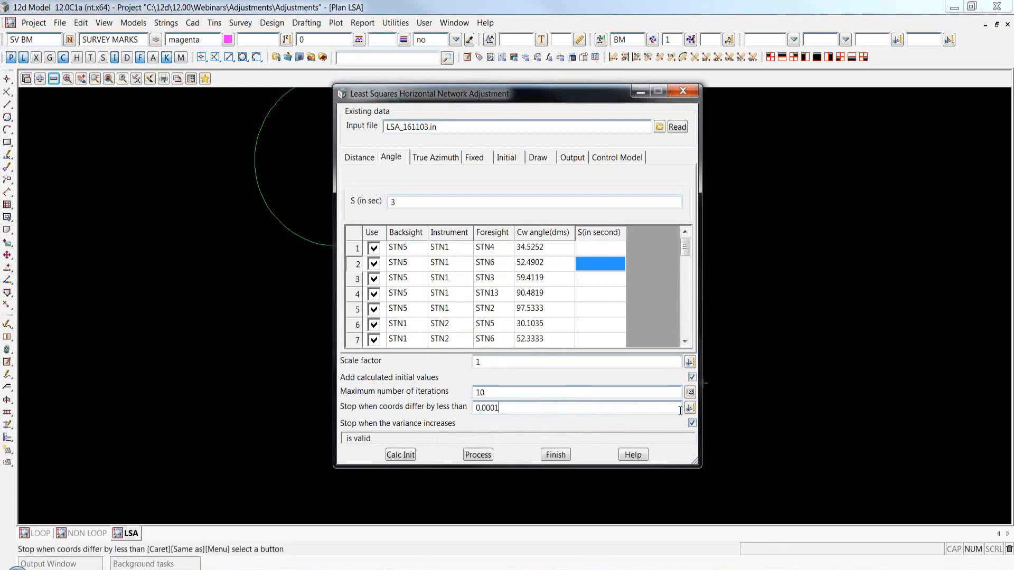
- Review the true azimuth and fixed station lists, and compare the fixed stations with their count and coordinate records in the LSA_161103.in Notepad file
{"action": "left_click", "coordinate": [450, 158]}
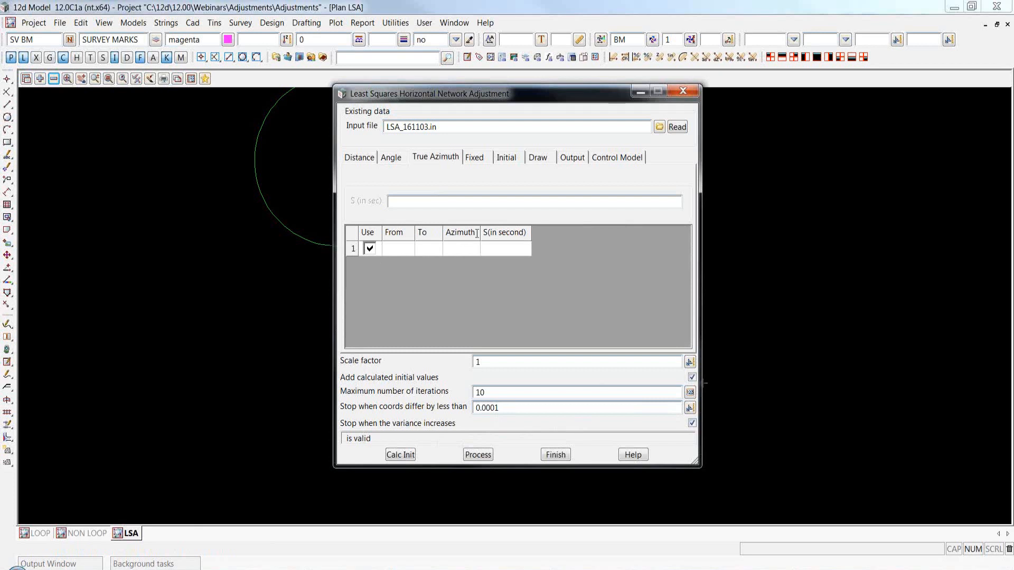
{"action": "left_click", "coordinate": [479, 158]}
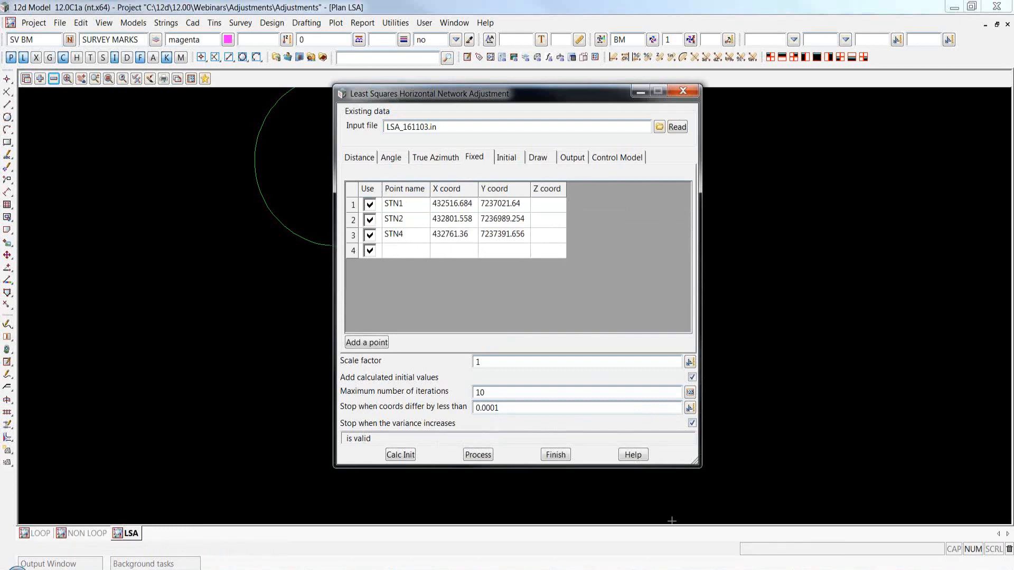
{"action": "left_click", "coordinate": [672, 568]}
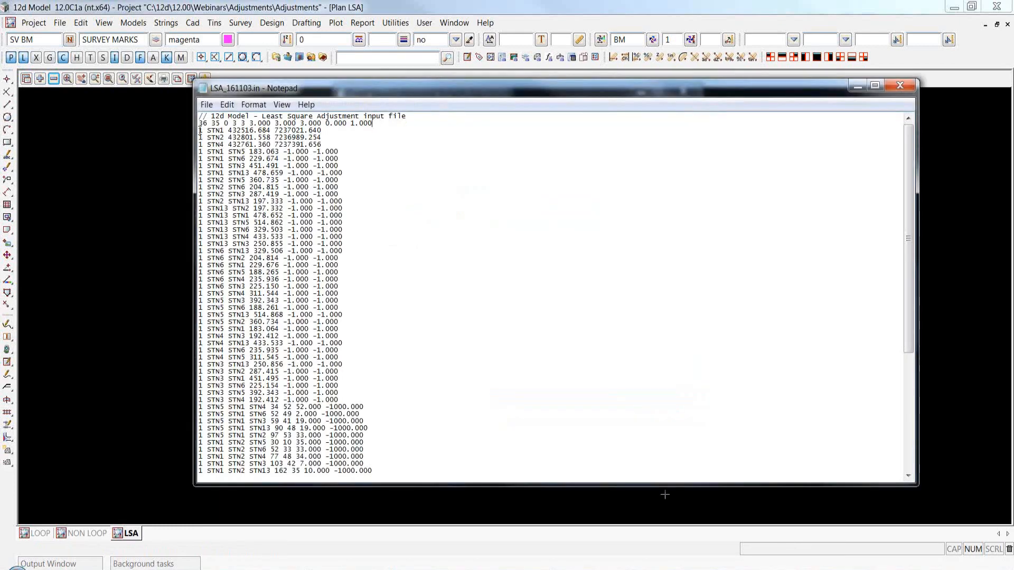
{"action": "left_click_drag", "start_coordinate": [199, 130], "coordinate": [211, 152]}
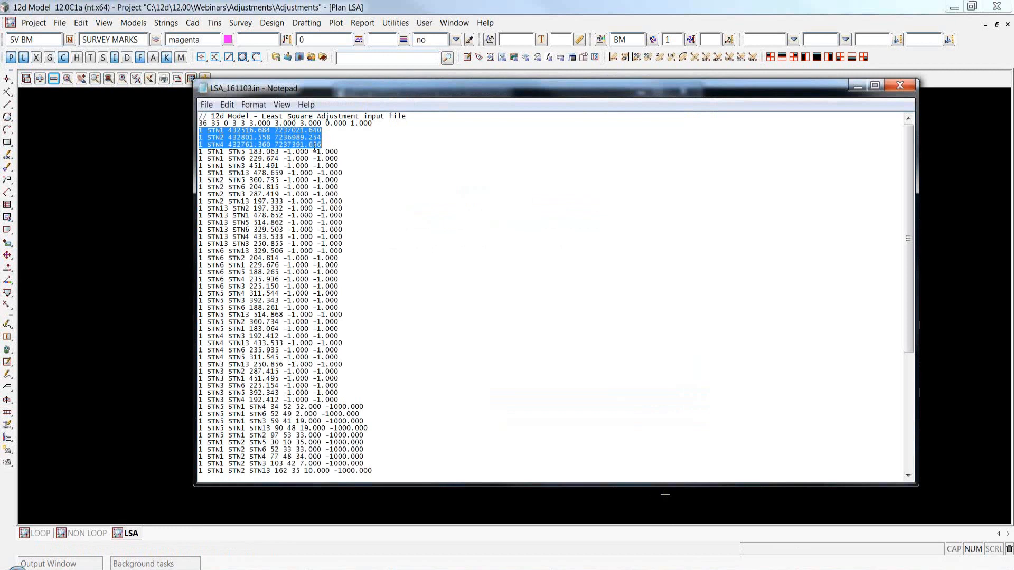
{"action": "left_click", "coordinate": [234, 123]}
{"action": "left_click_drag", "start_coordinate": [232, 123], "coordinate": [238, 123]}
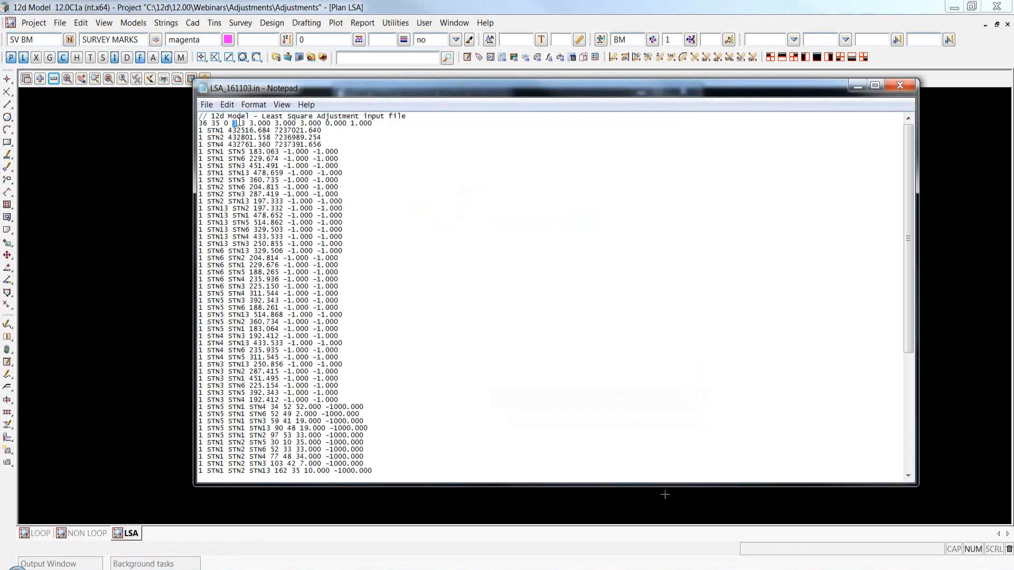
{"action": "left_click", "coordinate": [366, 143]}
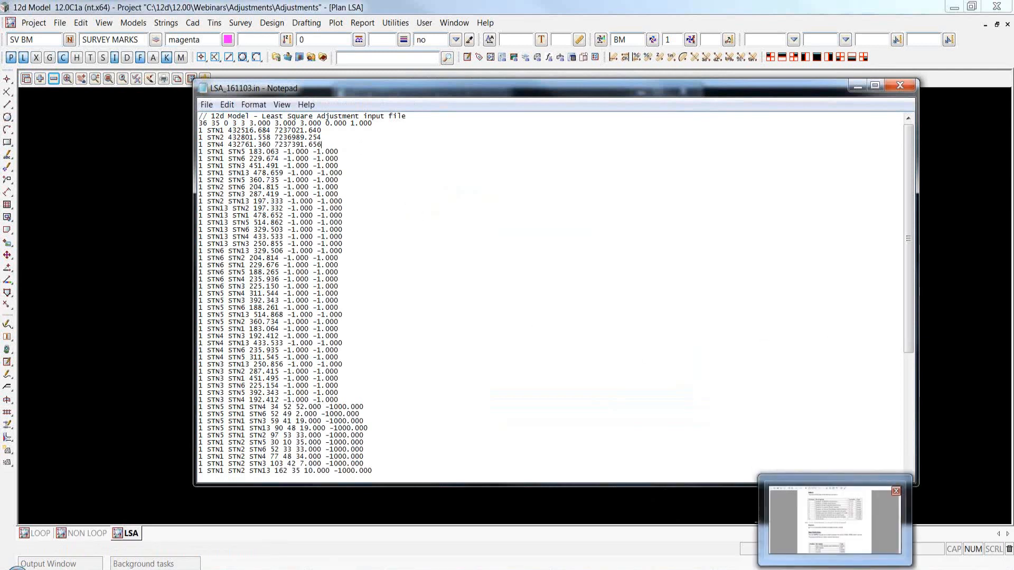
{"action": "left_click", "coordinate": [964, 455]}
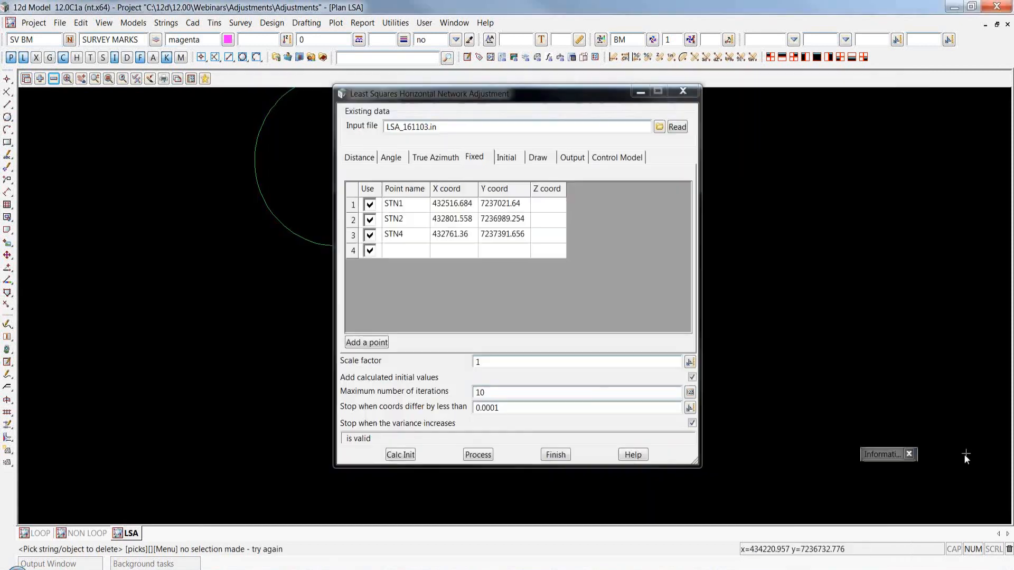
- Set both the name and the model for drawing the network to OBS
{"action": "left_click", "coordinate": [509, 158]}
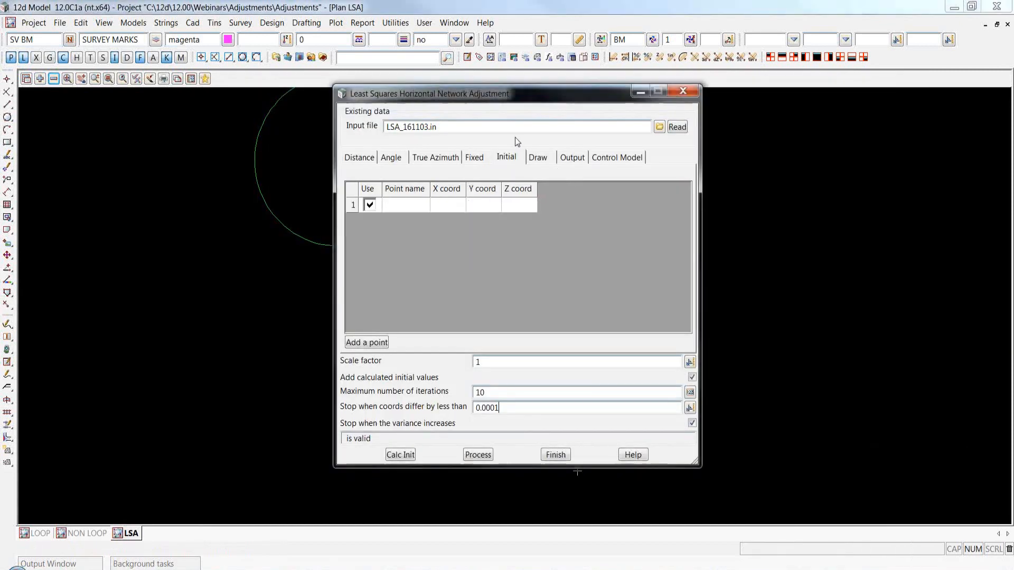
{"action": "left_click_drag", "start_coordinate": [537, 95], "coordinate": [791, 106]}
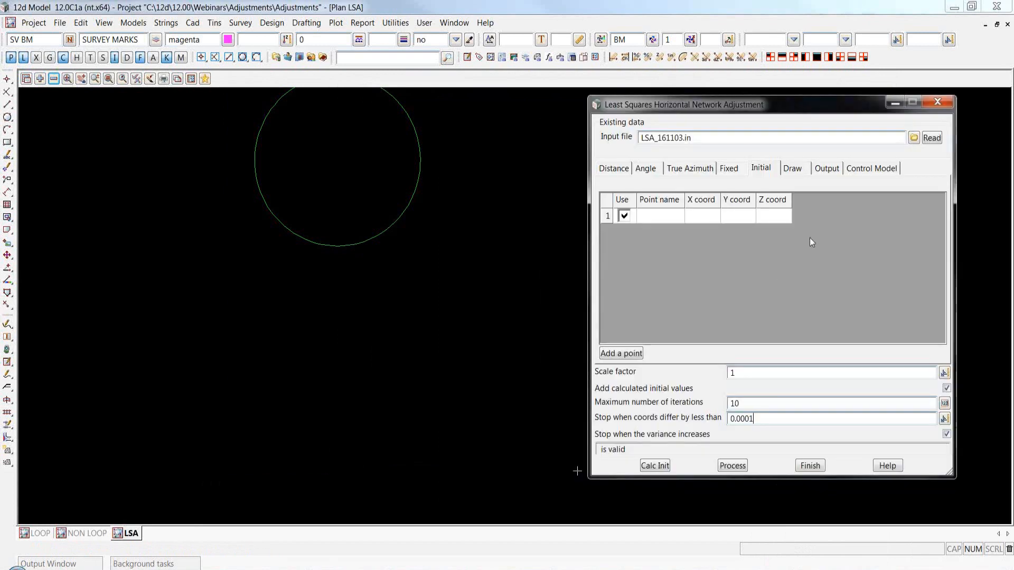
{"action": "left_click", "coordinate": [798, 170]}
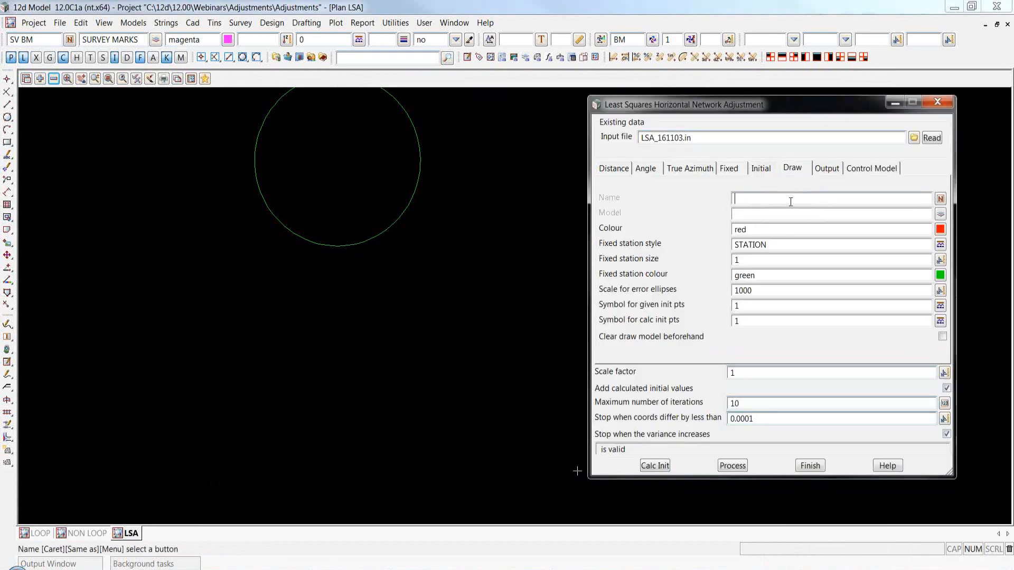
{"action": "type", "text": "OBS"}
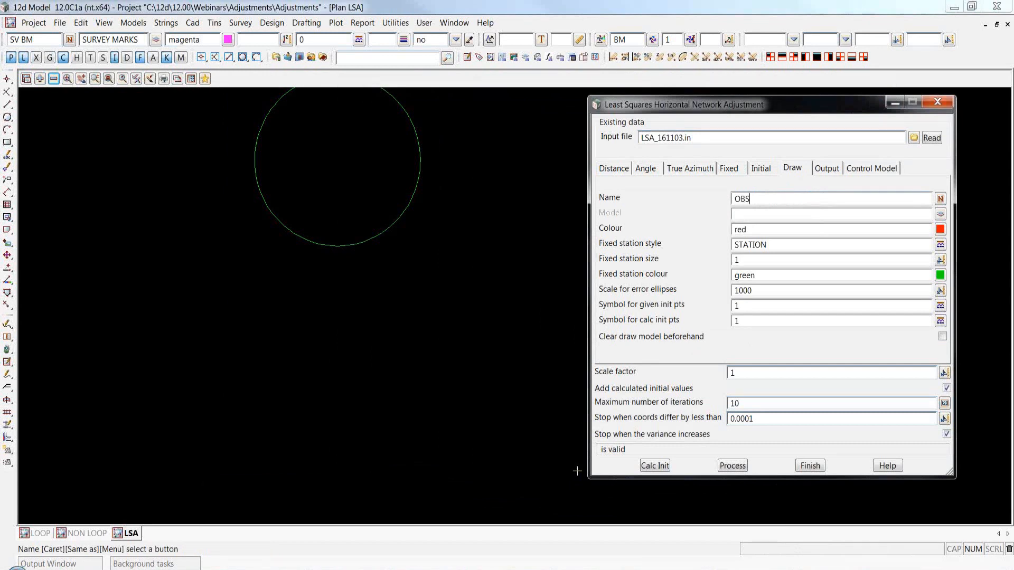
{"action": "left_click", "coordinate": [806, 217]}
{"action": "type", "text": "OBS"}
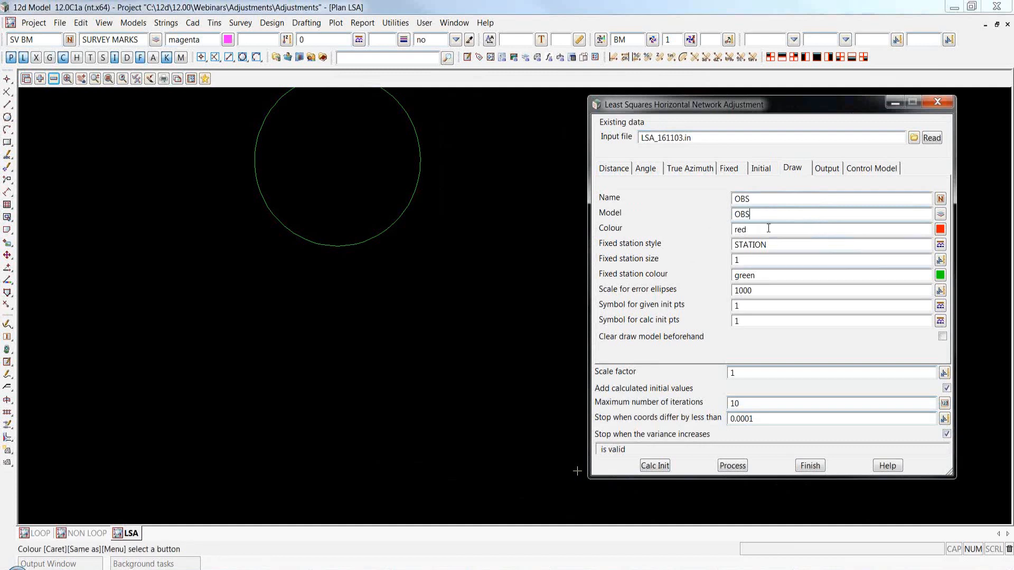
- Check the scale for error ellipses, and calculate and review the initial coordinates of the unfixed stations
{"action": "left_click", "coordinate": [758, 290]}
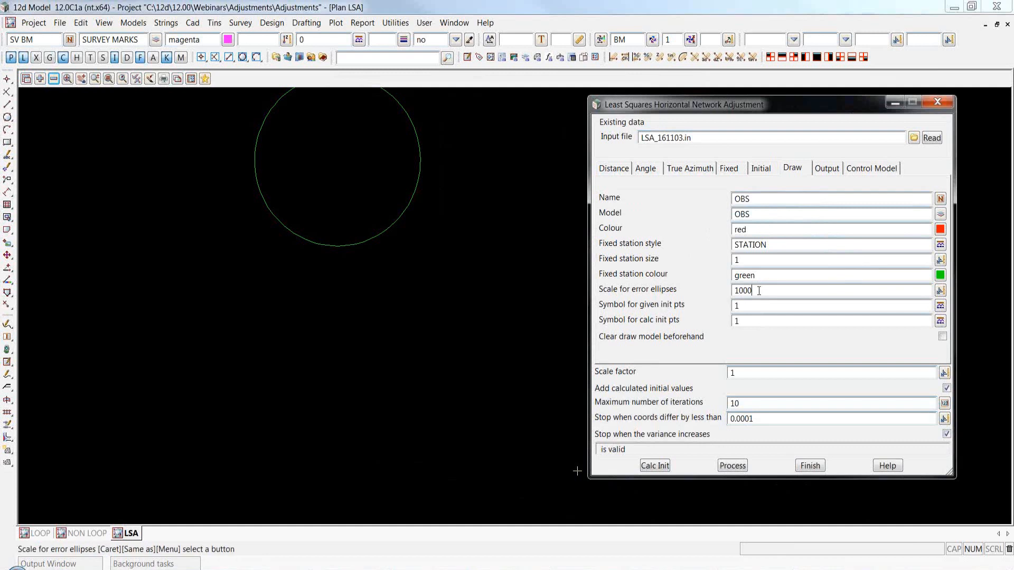
{"action": "double_click", "coordinate": [758, 290]}
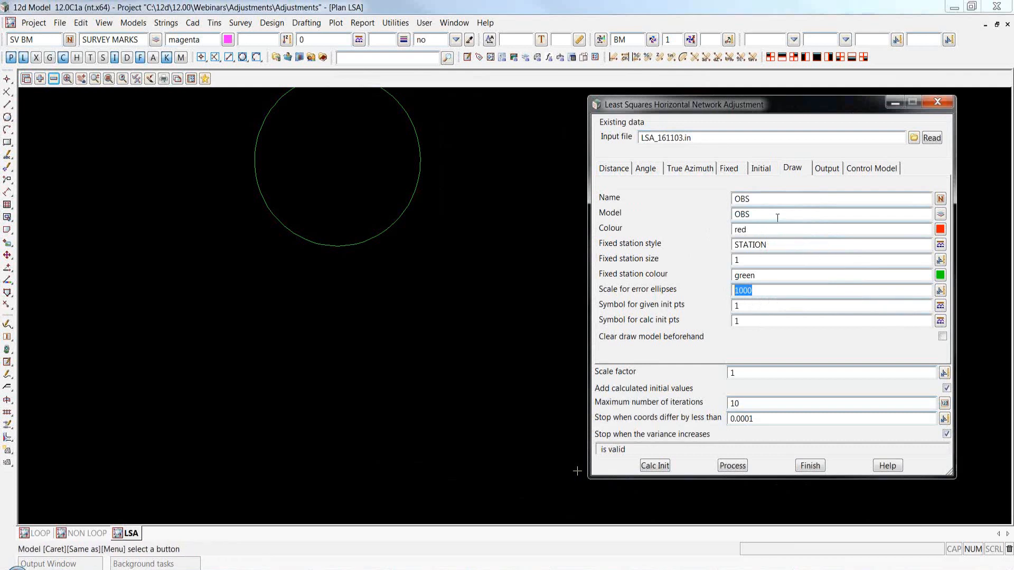
{"action": "left_click", "coordinate": [658, 468]}
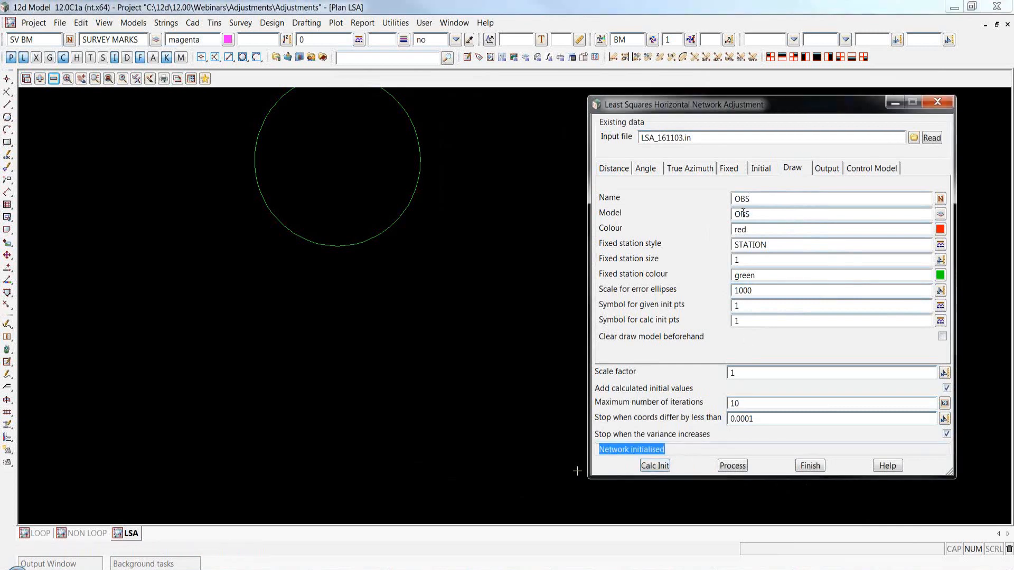
{"action": "left_click", "coordinate": [758, 169]}
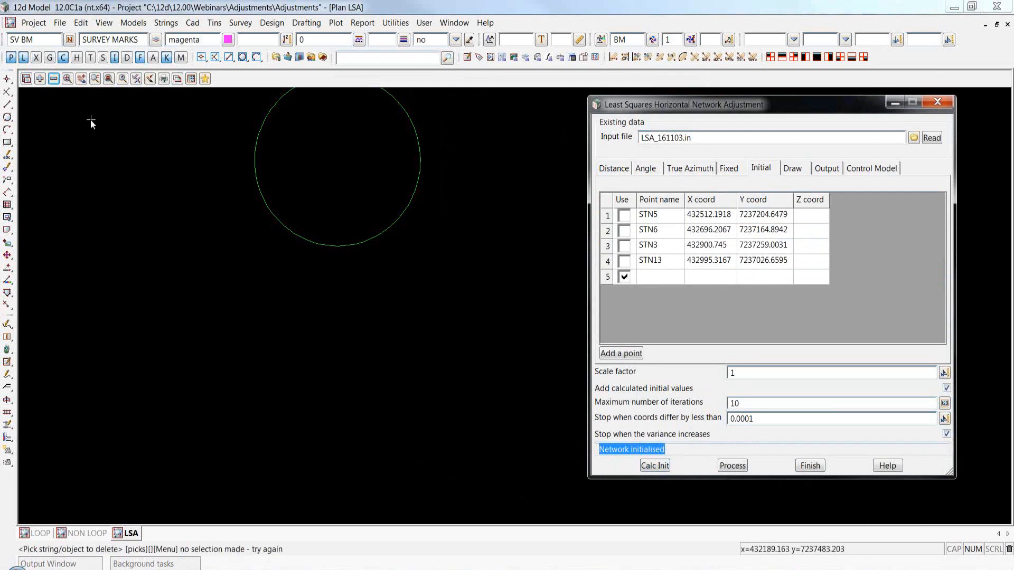
- Add the OBS model to the LSA plan view and turn off the text labels there
{"action": "left_click", "coordinate": [39, 79]}
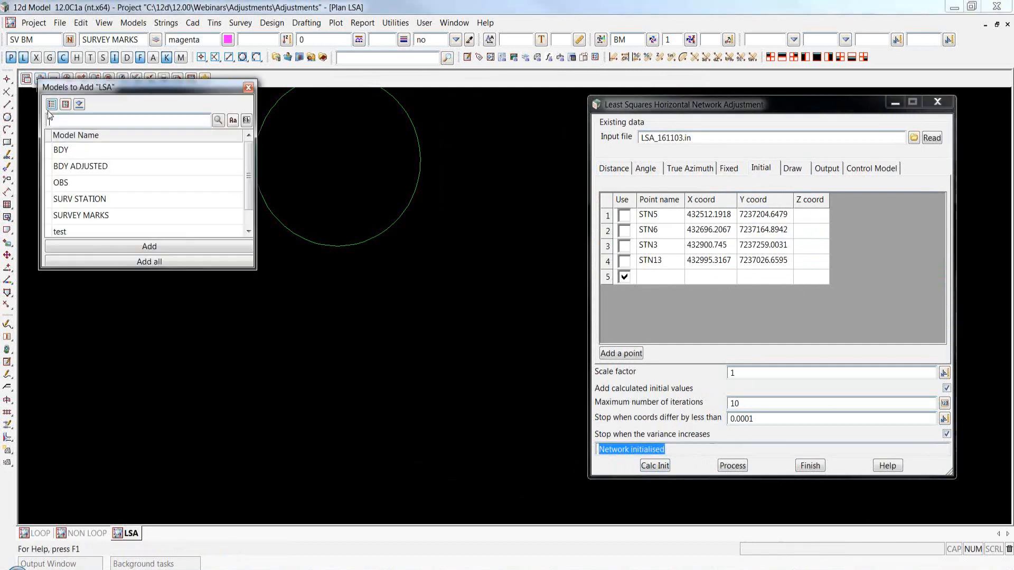
{"action": "left_click", "coordinate": [86, 186]}
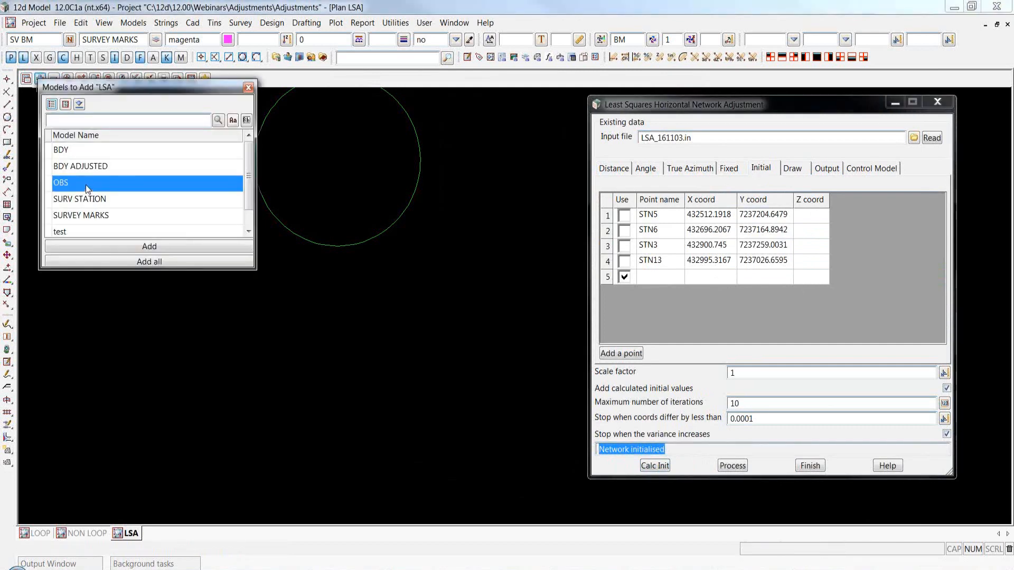
{"action": "double_click", "coordinate": [86, 185]}
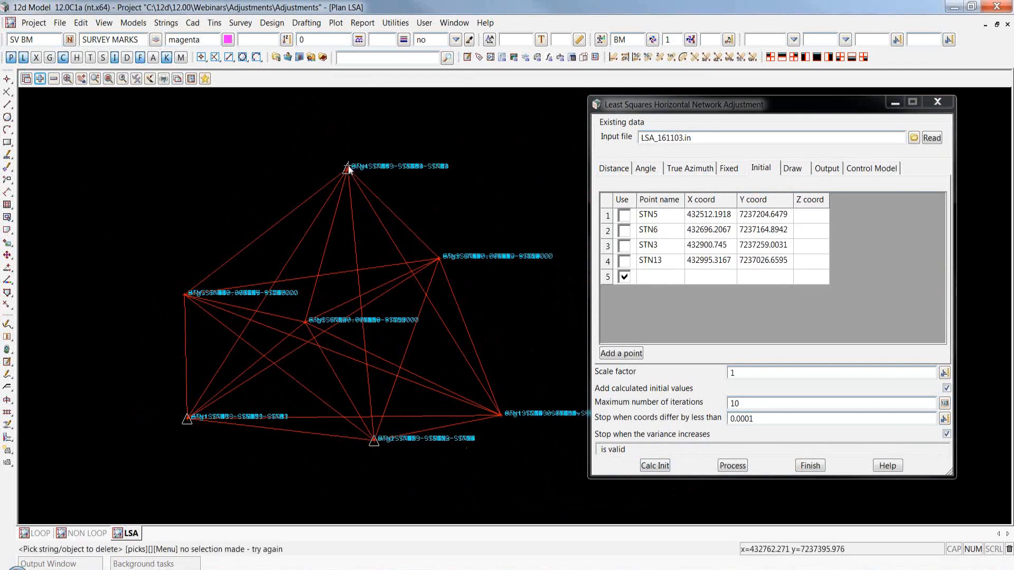
{"action": "left_click", "coordinate": [137, 79]}
{"action": "left_click", "coordinate": [170, 202]}
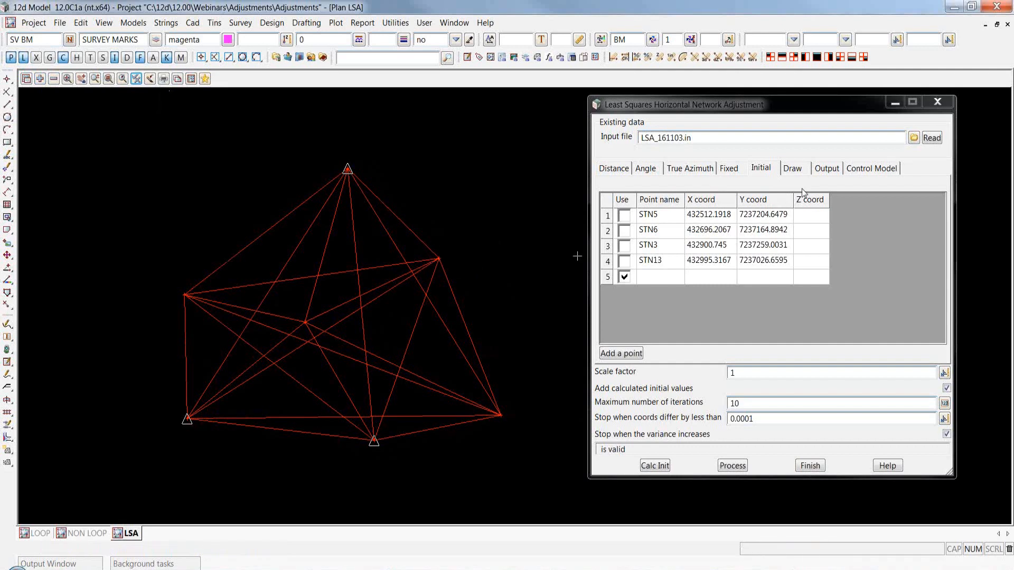
- Name the adjustment's output file LSA OUTPUT.in and its report file LSA REPORT.rpt
{"action": "left_click", "coordinate": [827, 169]}
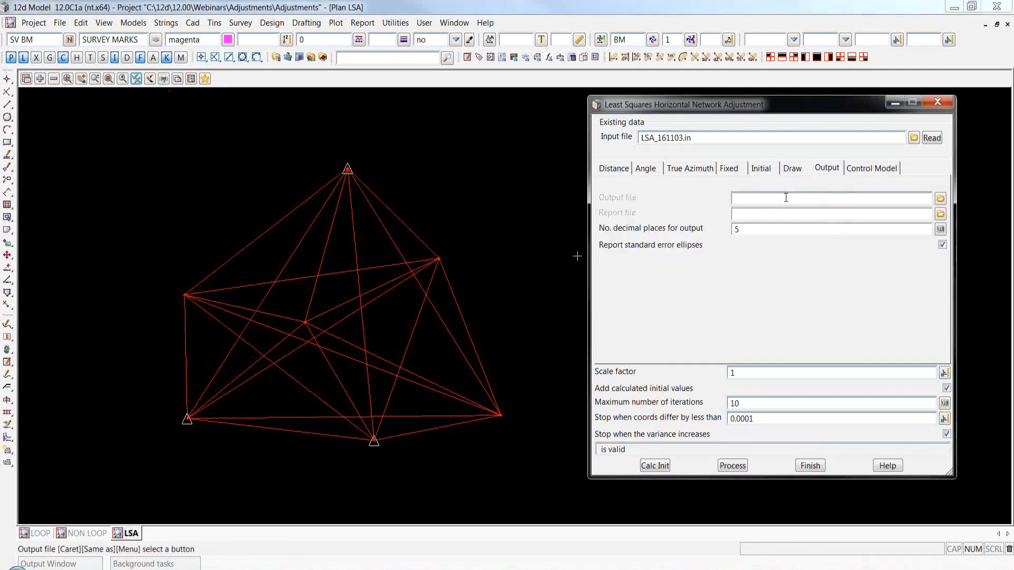
{"action": "type", "text": "LSA OUTPUT"}
{"action": "key", "text": "Tab"}
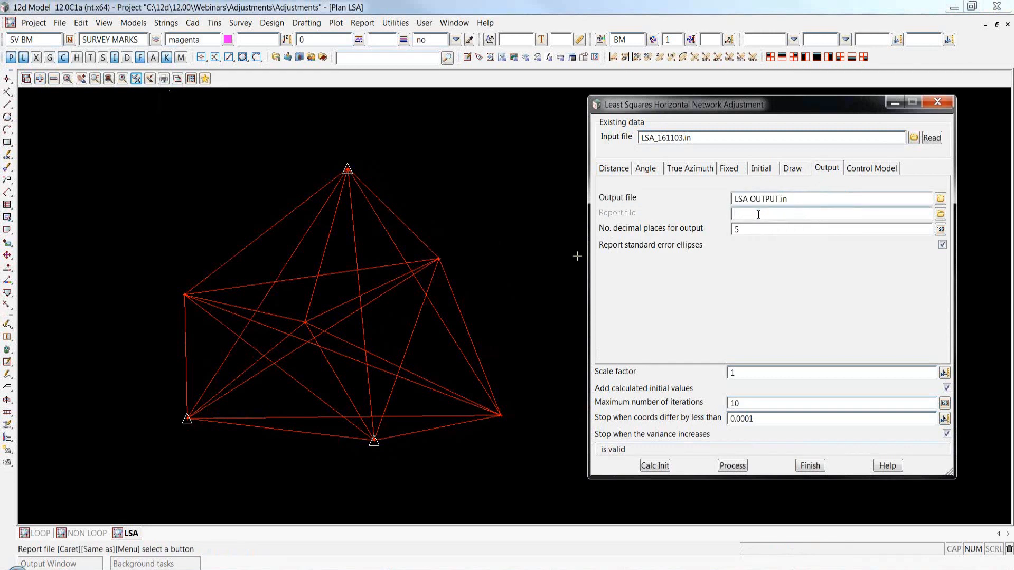
{"action": "type", "text": "LSA REPORT"}
{"action": "key", "text": "Tab"}
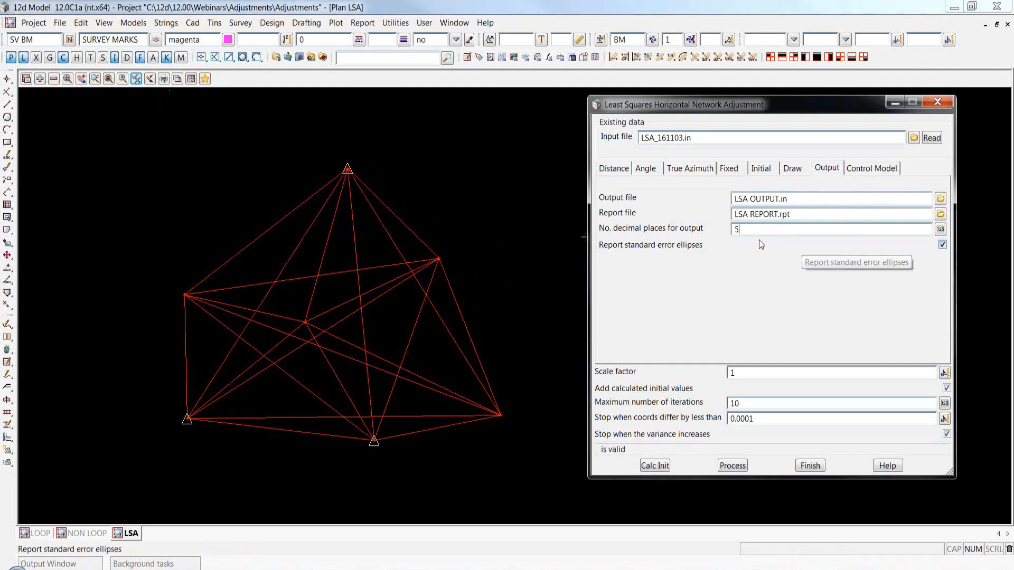
- Define the control model as CONTROL with the colour green and the style STATION
{"action": "left_click", "coordinate": [867, 172]}
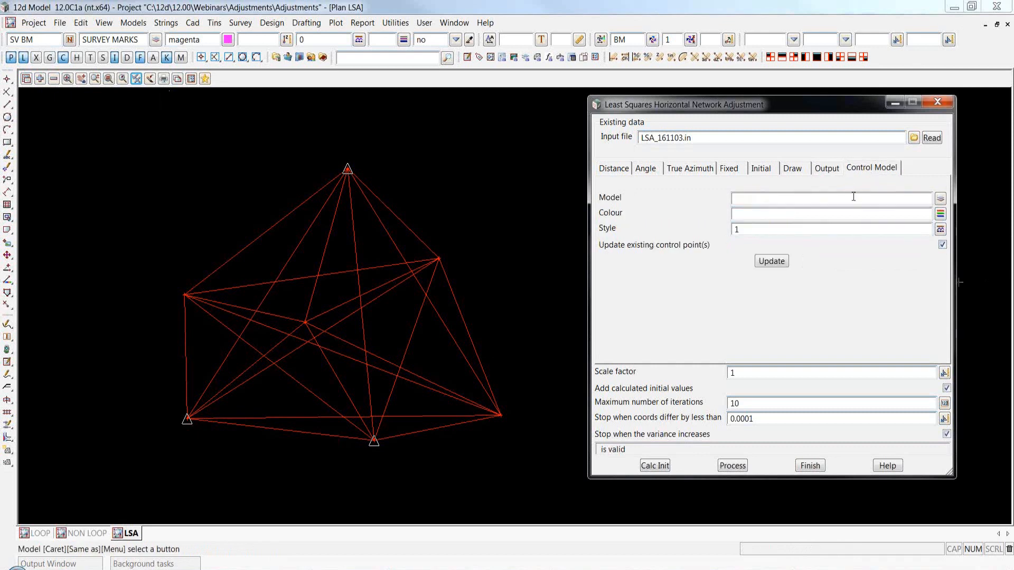
{"action": "left_click", "coordinate": [870, 201]}
{"action": "type", "text": "CONTROL"}
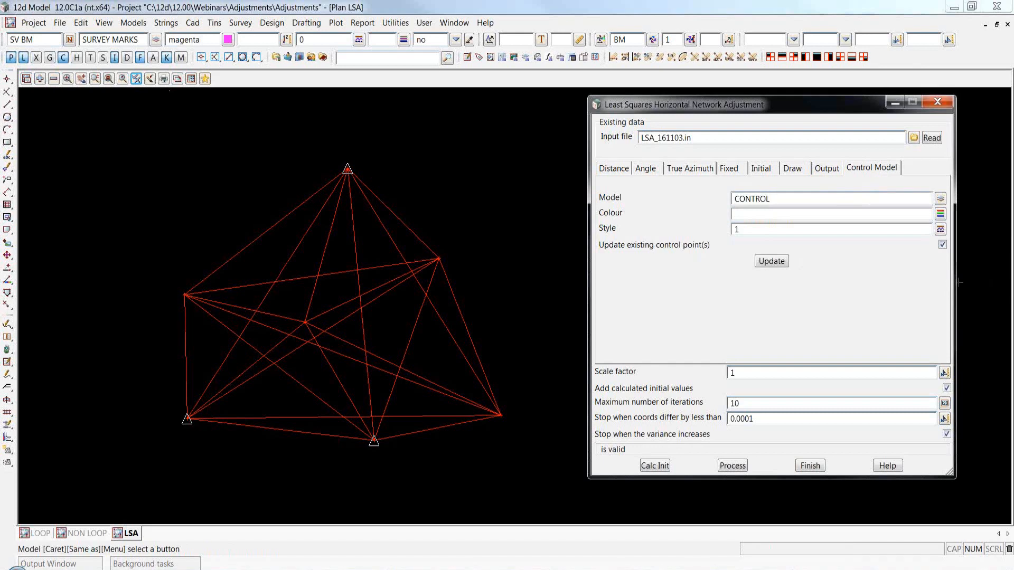
{"action": "left_click", "coordinate": [940, 214]}
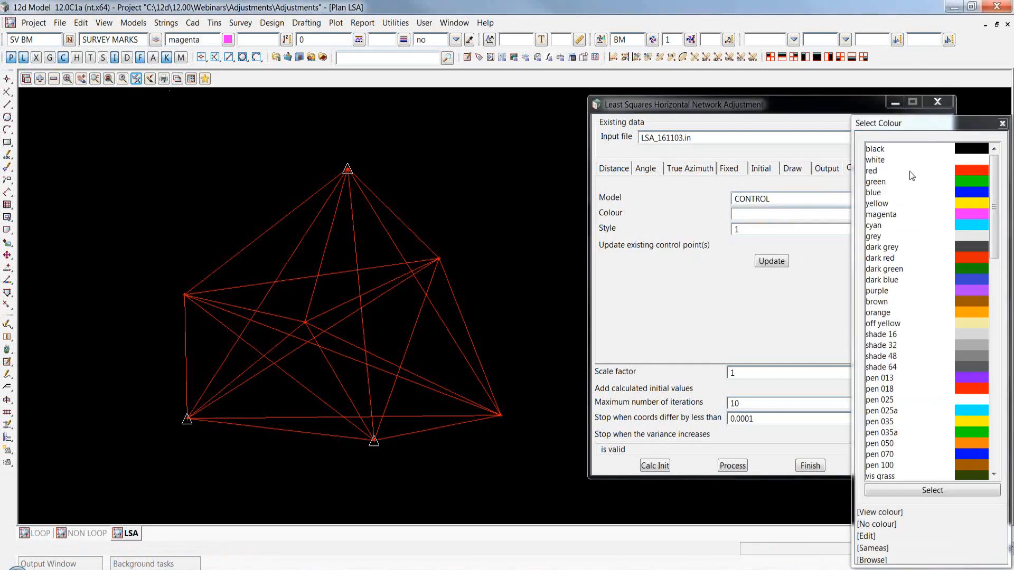
{"action": "double_click", "coordinate": [897, 182]}
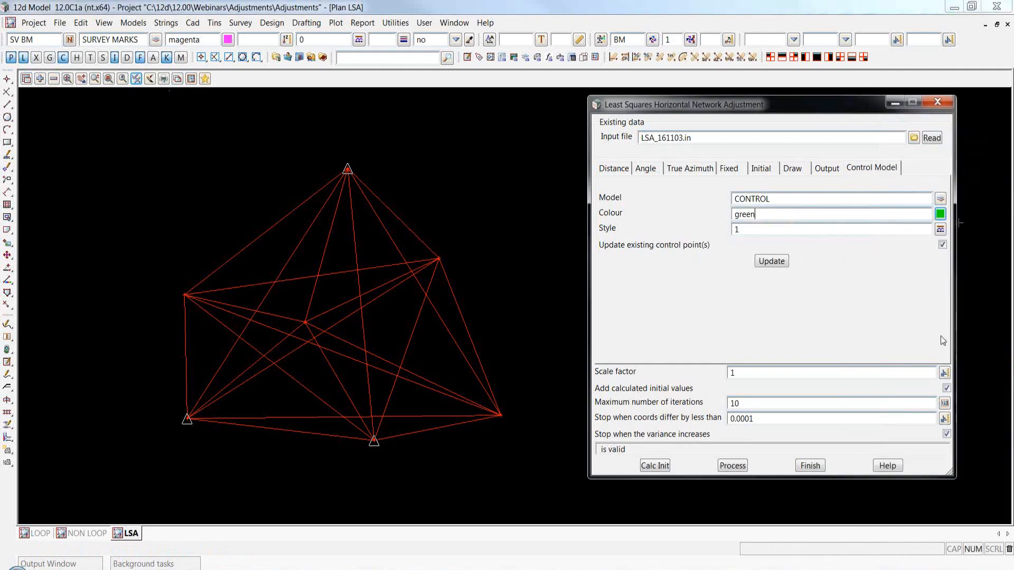
{"action": "left_click", "coordinate": [746, 229]}
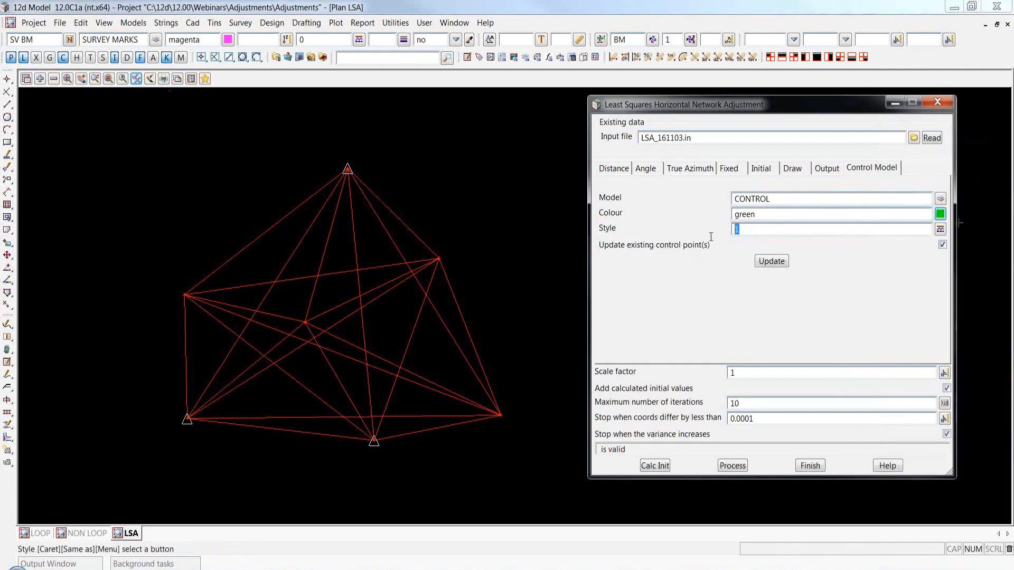
{"action": "type", "text": "STATION"}
{"action": "left_click", "coordinate": [848, 214]}
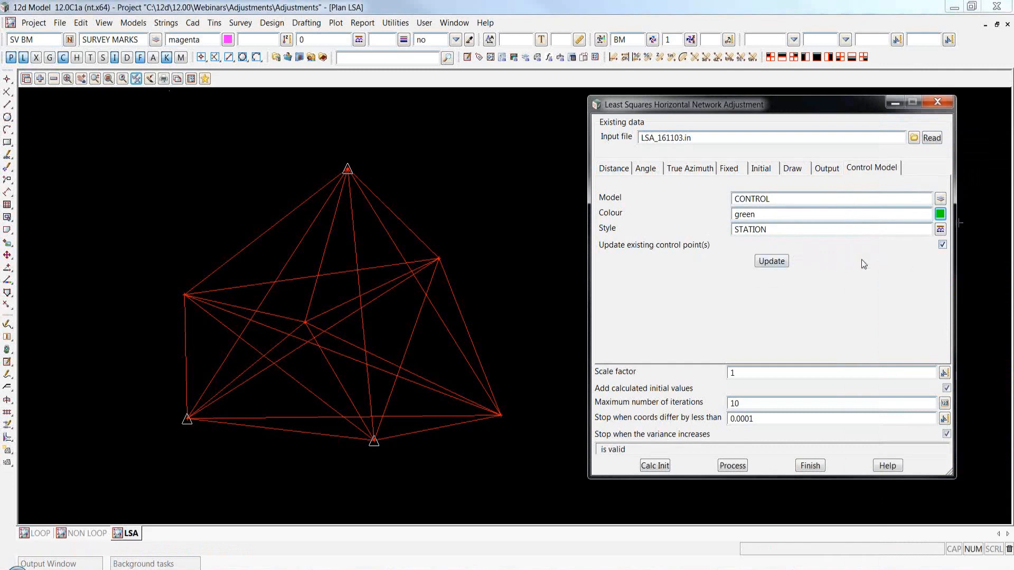
- Recheck the output file settings and process the least squares network adjustment
{"action": "left_click", "coordinate": [827, 169]}
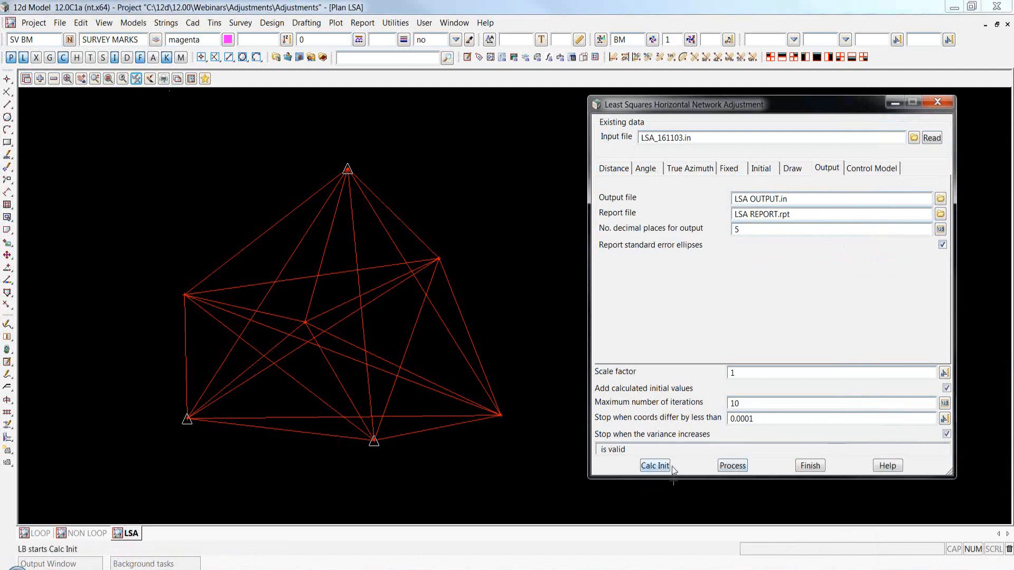
{"action": "left_click", "coordinate": [736, 467]}
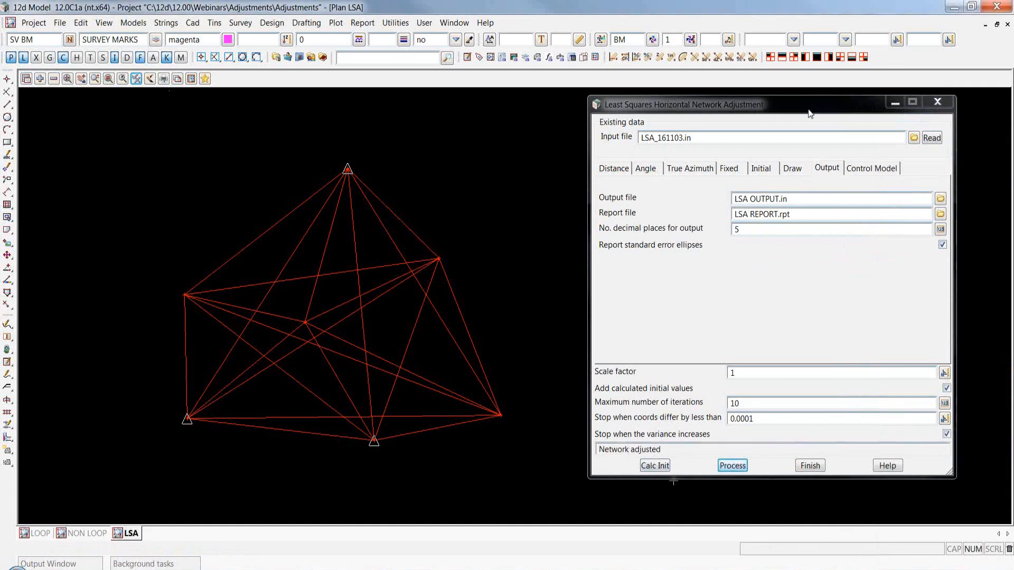
- Open the report file LSA REPORT.rpt from the adjustment's output settings in UltraEdit and enlarge its window
{"action": "left_click_drag", "start_coordinate": [803, 108], "coordinate": [732, 94]}
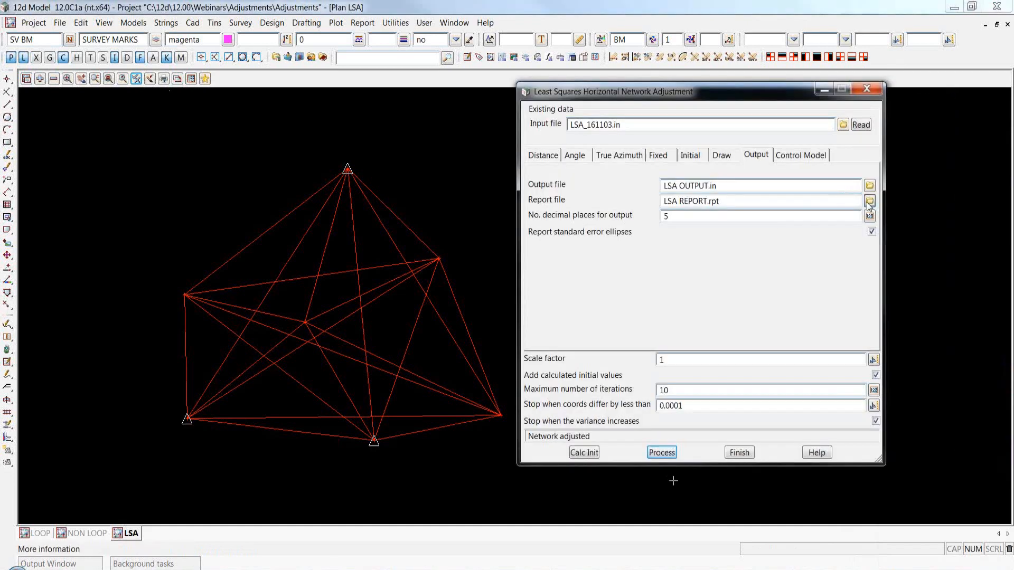
{"action": "left_click", "coordinate": [869, 200]}
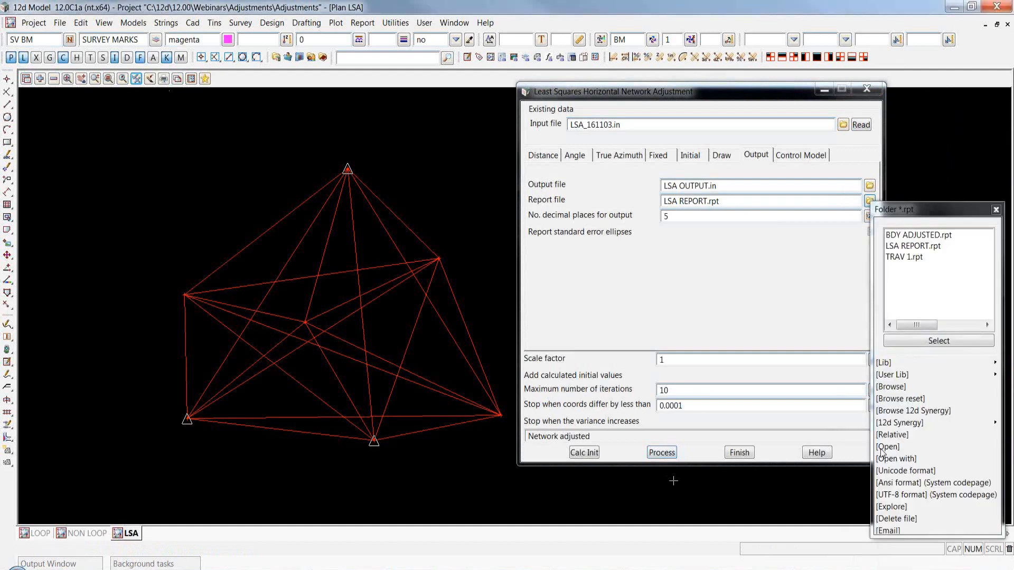
{"action": "left_click", "coordinate": [885, 448]}
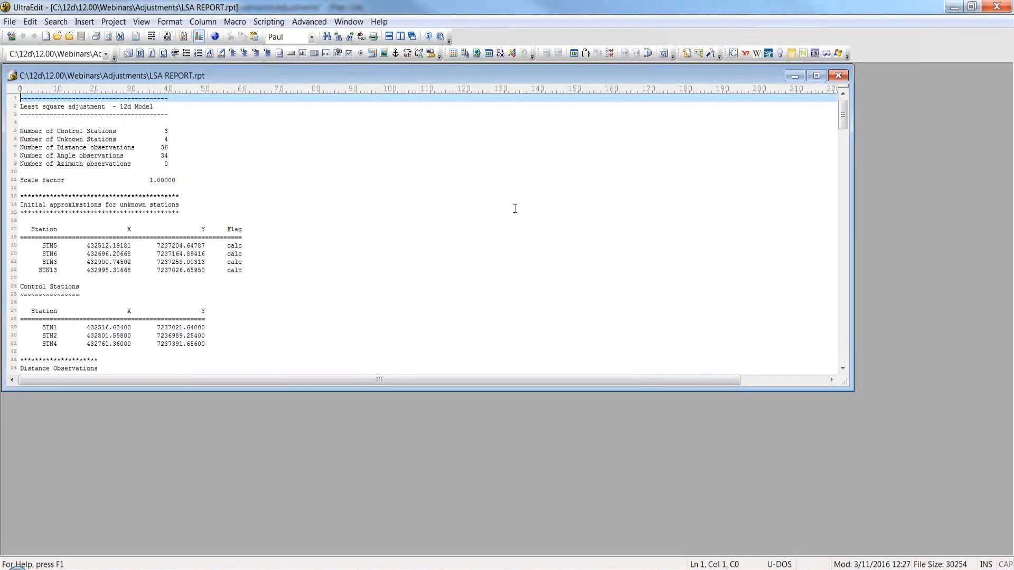
{"action": "left_click_drag", "start_coordinate": [284, 390], "coordinate": [284, 546]}
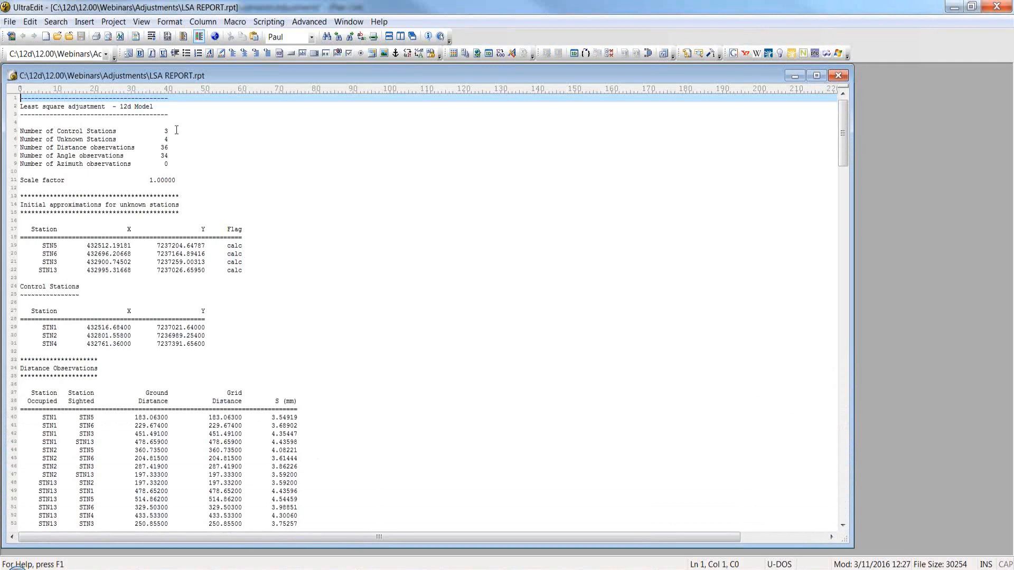
- Review the report's station and observation counts, the initial approximations for unknown stations and the control station coordinates
{"action": "left_click", "coordinate": [175, 140]}
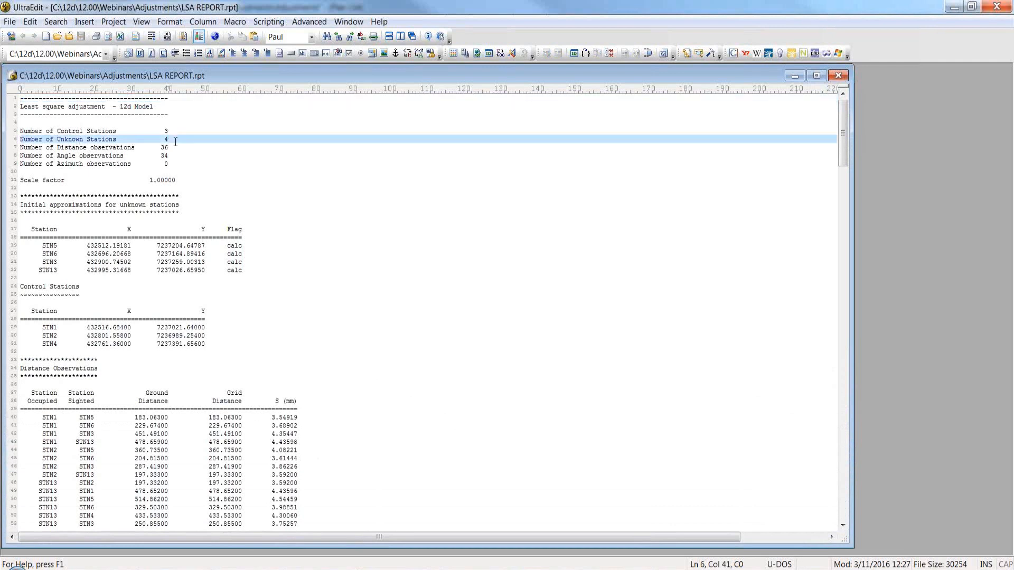
{"action": "left_click", "coordinate": [177, 148]}
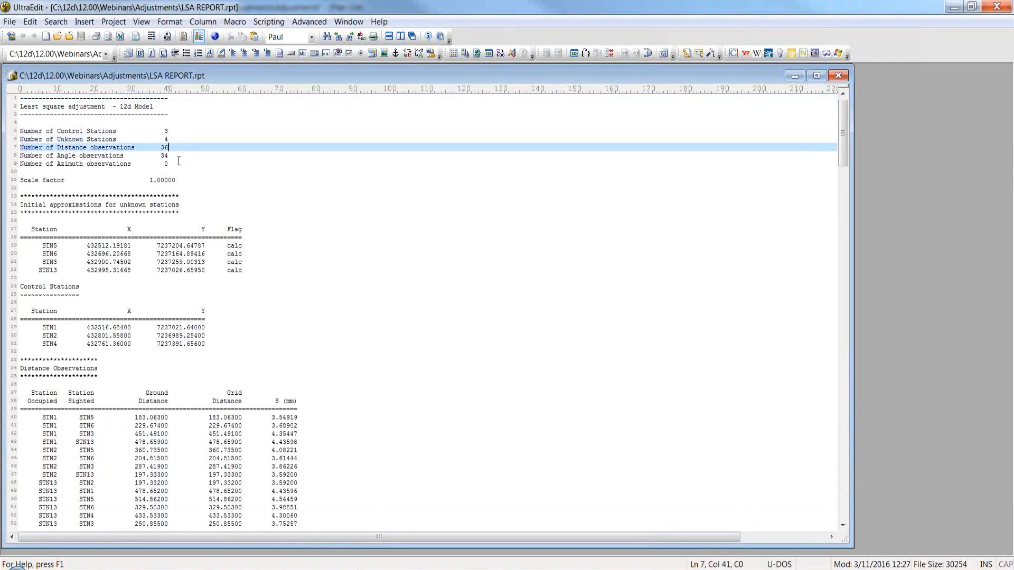
{"action": "left_click", "coordinate": [190, 175]}
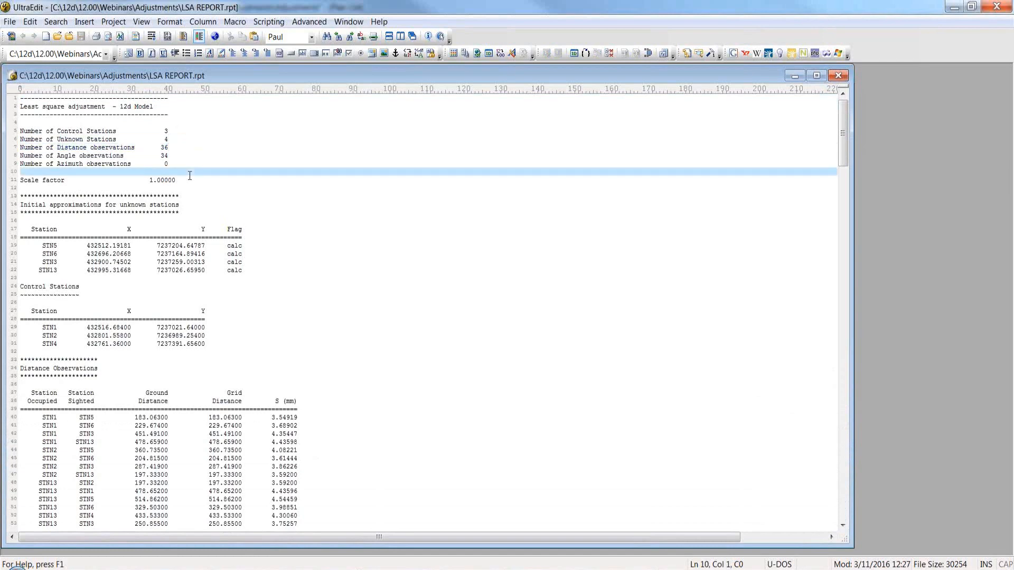
{"action": "scroll", "coordinate": [190, 175], "scroll_direction": "down", "scroll_amount": 5}
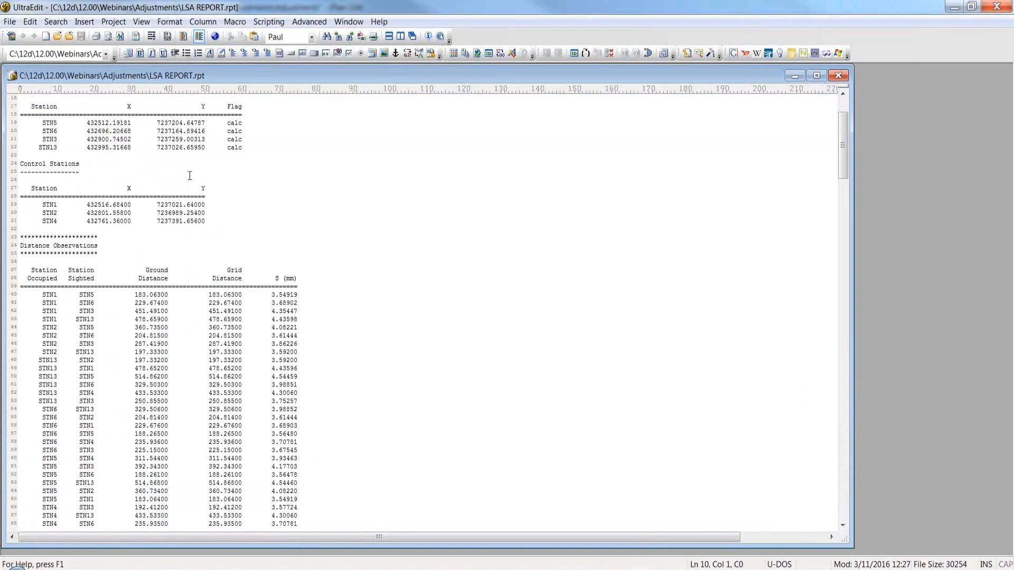
{"action": "scroll", "coordinate": [190, 175], "scroll_direction": "down", "scroll_amount": 2}
{"action": "scroll", "coordinate": [158, 169], "scroll_direction": "up", "scroll_amount": 3}
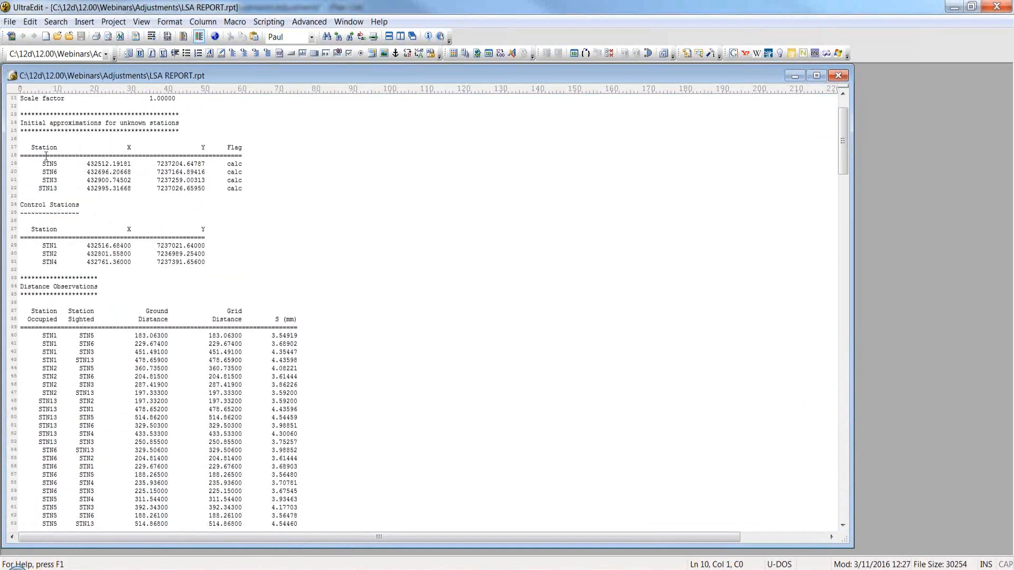
{"action": "scroll", "coordinate": [109, 163], "scroll_direction": "up", "scroll_amount": 2}
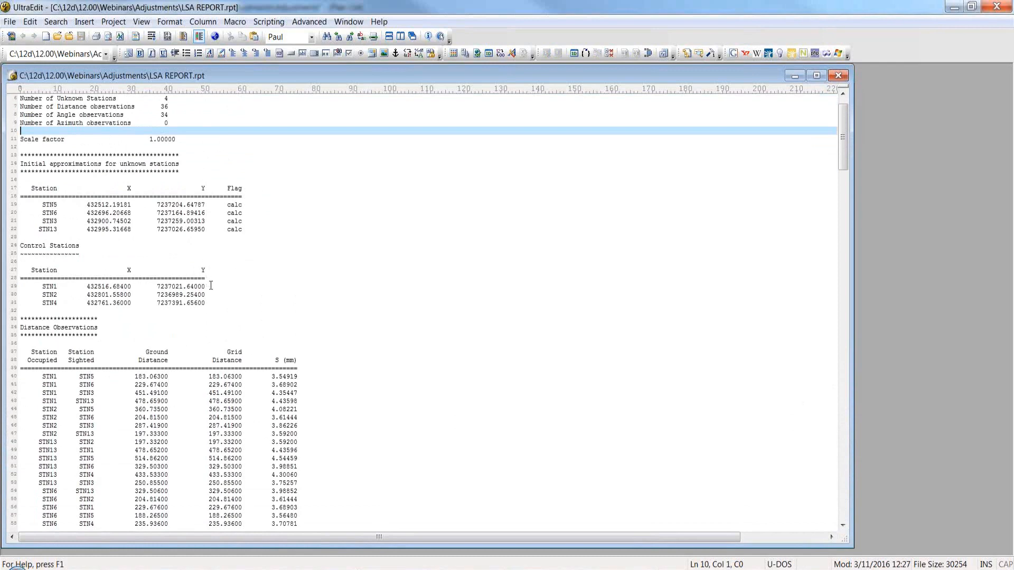
{"action": "left_click", "coordinate": [210, 285]}
- Examine the original distance and angle observations in the report together with their standard deviations
{"action": "scroll", "coordinate": [211, 286], "scroll_direction": "down", "scroll_amount": 3}
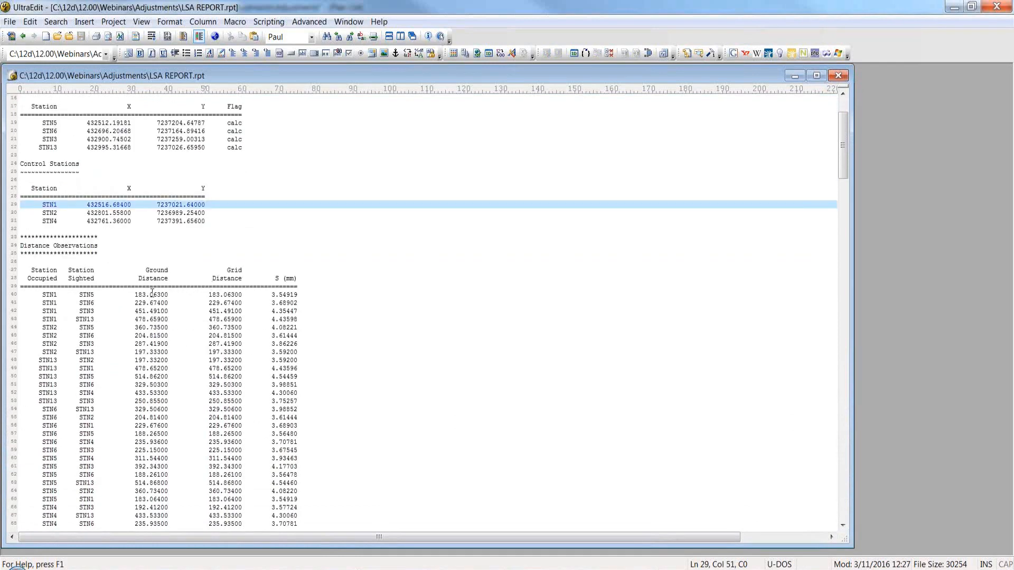
{"action": "scroll", "coordinate": [94, 285], "scroll_direction": "down", "scroll_amount": 3}
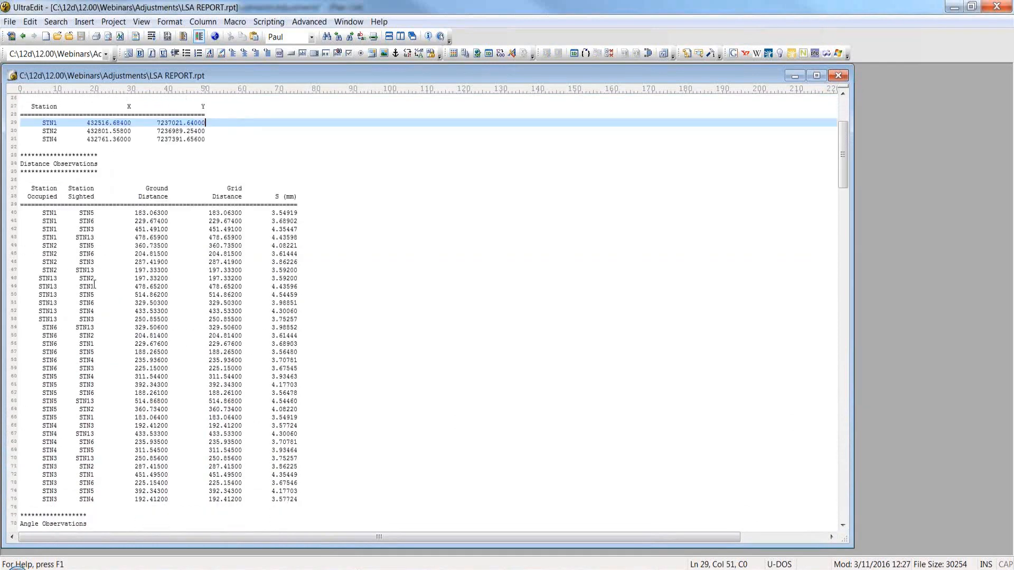
{"action": "scroll", "coordinate": [95, 285], "scroll_direction": "down", "scroll_amount": 2}
{"action": "scroll", "coordinate": [284, 308], "scroll_direction": "down", "scroll_amount": 8}
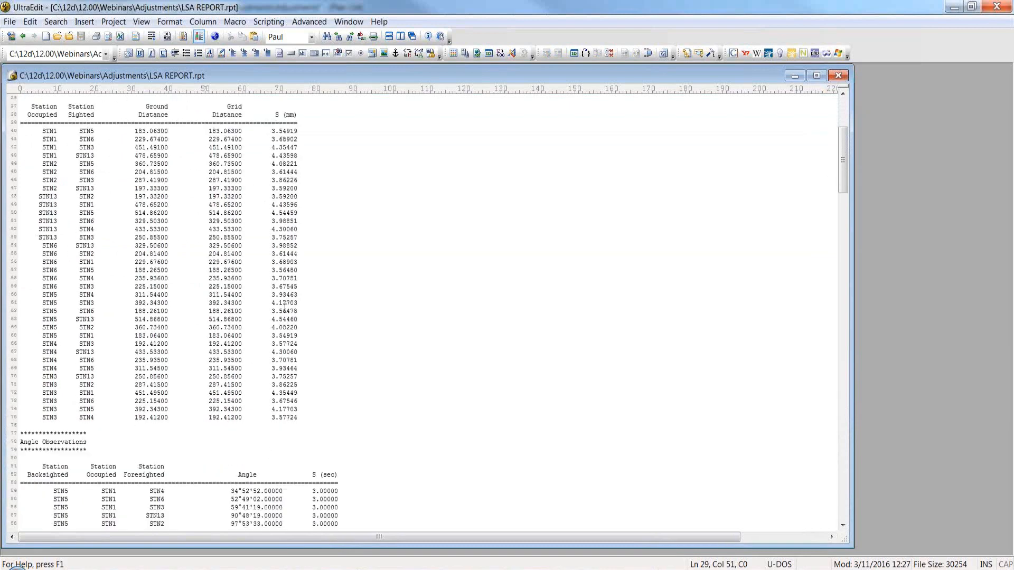
{"action": "scroll", "coordinate": [285, 308], "scroll_direction": "down", "scroll_amount": 2}
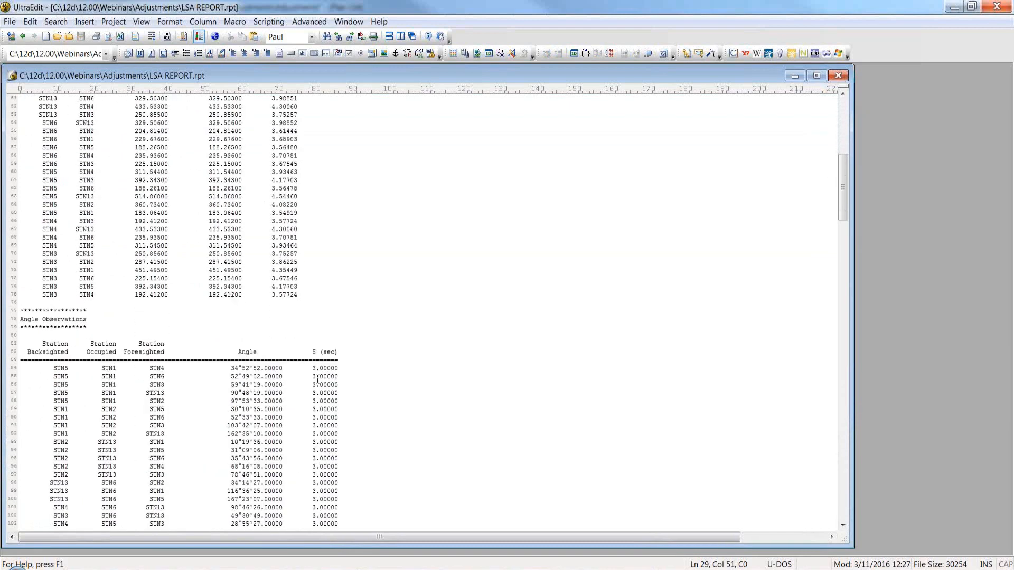
{"action": "scroll", "coordinate": [363, 358], "scroll_direction": "down", "scroll_amount": 2}
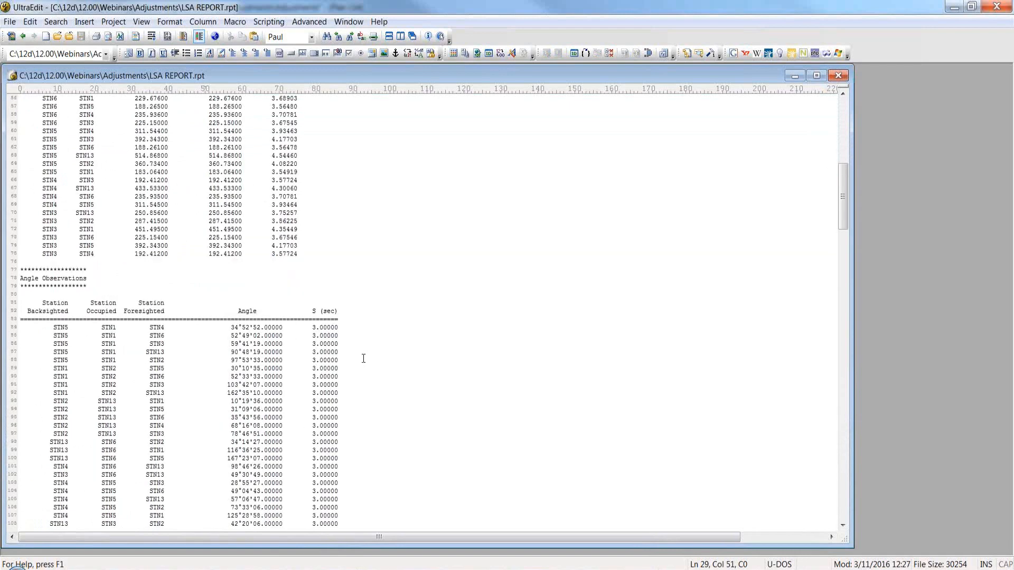
{"action": "scroll", "coordinate": [363, 359], "scroll_direction": "down", "scroll_amount": 2}
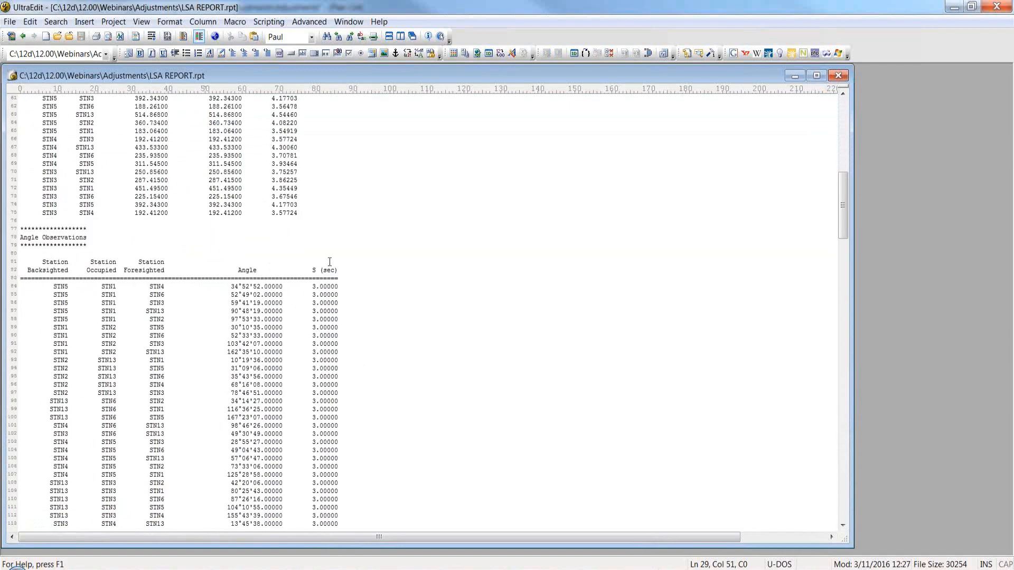
{"action": "scroll", "coordinate": [328, 263], "scroll_direction": "down", "scroll_amount": 2}
{"action": "scroll", "coordinate": [328, 263], "scroll_direction": "down", "scroll_amount": 2}
{"action": "scroll", "coordinate": [329, 263], "scroll_direction": "down", "scroll_amount": 8}
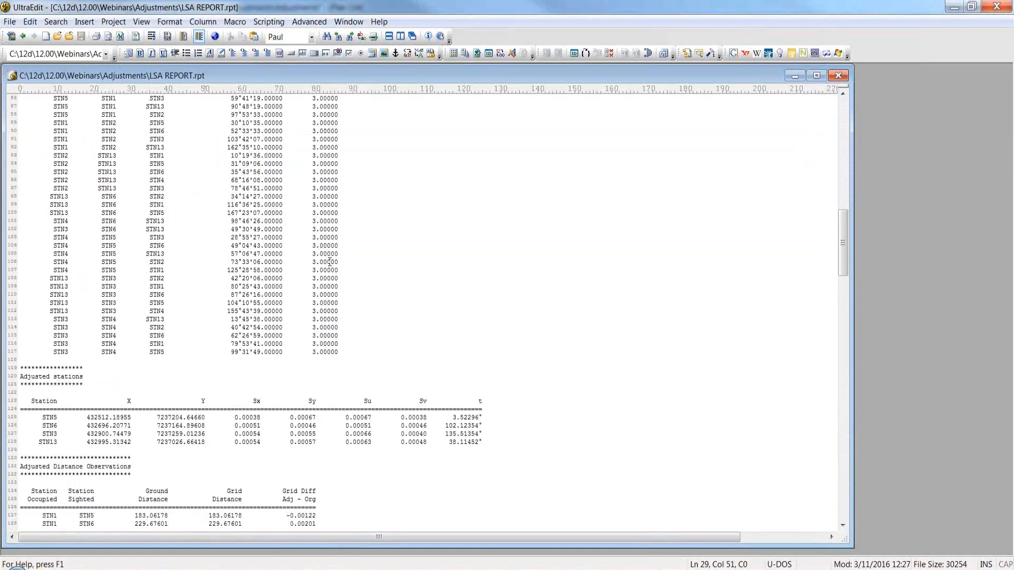
- Examine the adjusted station coordinates with their error values, and compare ground and grid distances in the adjusted distance observations
{"action": "scroll", "coordinate": [329, 263], "scroll_direction": "down", "scroll_amount": 4}
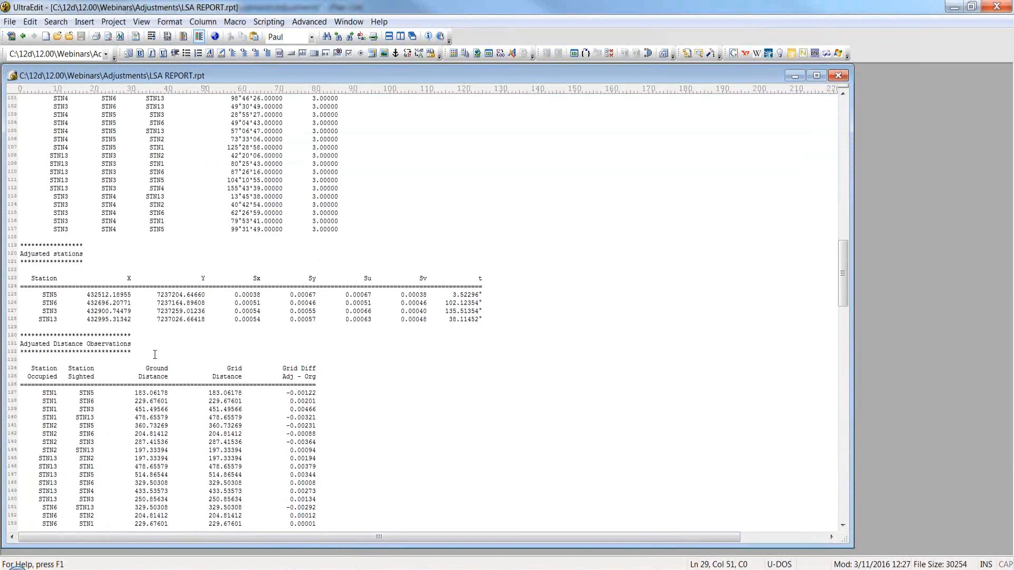
{"action": "scroll", "coordinate": [154, 354], "scroll_direction": "down", "scroll_amount": 2}
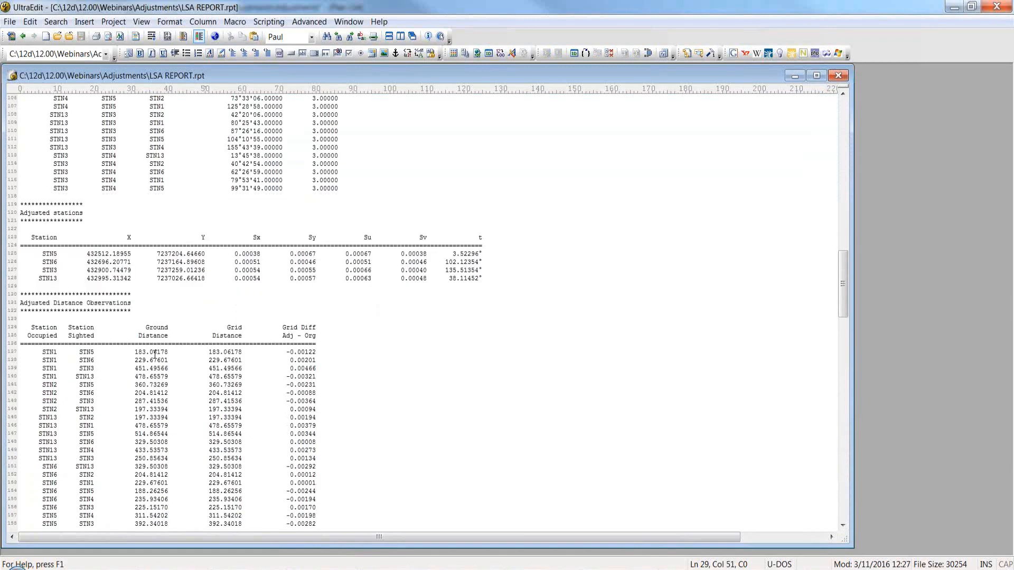
{"action": "scroll", "coordinate": [155, 354], "scroll_direction": "down", "scroll_amount": 2}
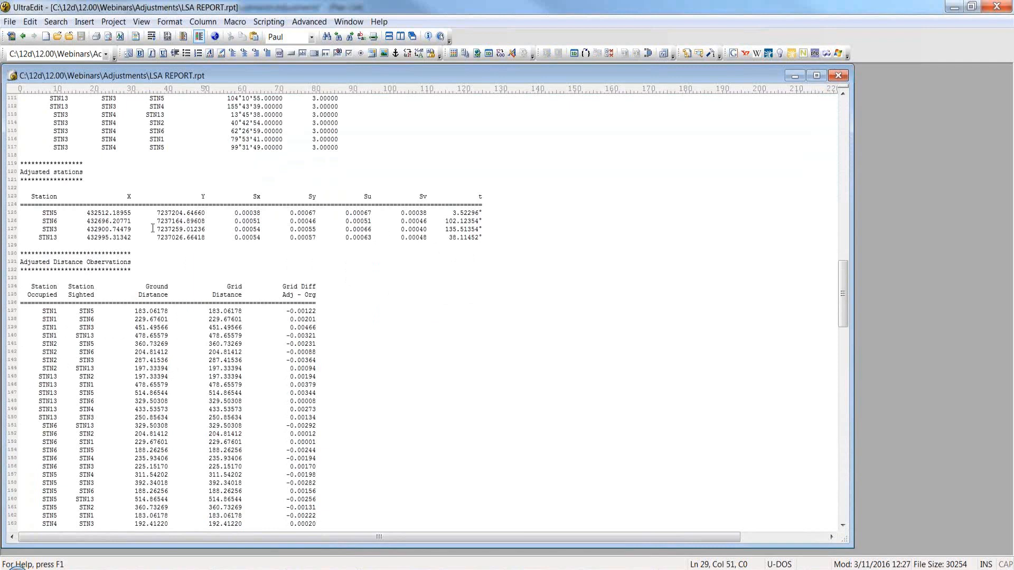
{"action": "left_click", "coordinate": [497, 237]}
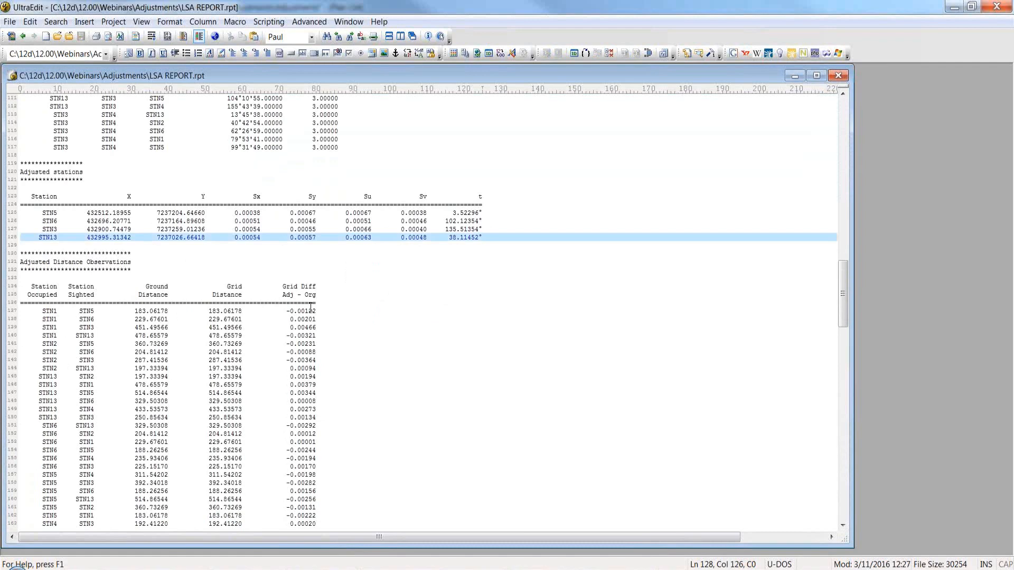
{"action": "scroll", "coordinate": [311, 307], "scroll_direction": "down", "scroll_amount": 2}
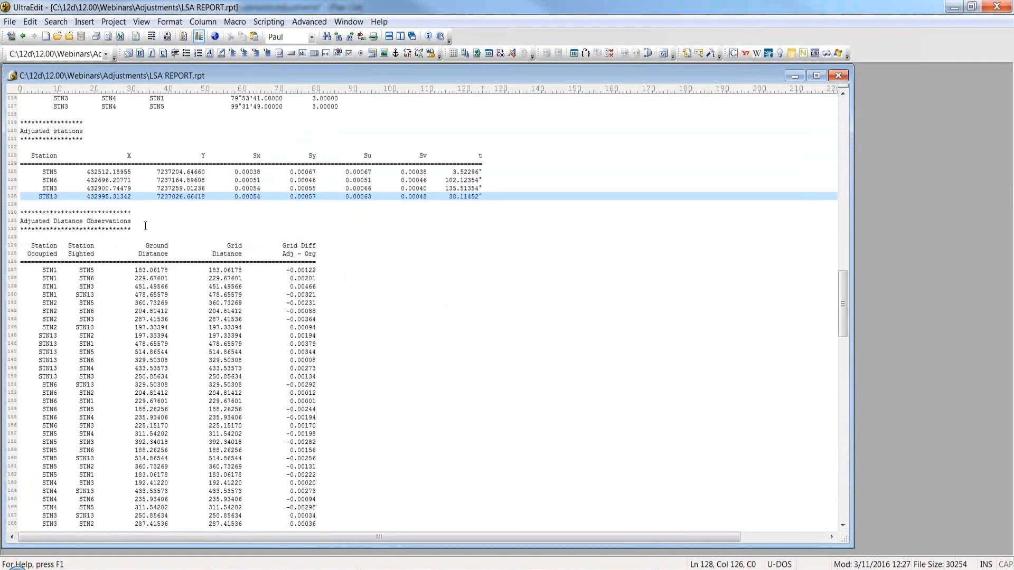
{"action": "left_click", "coordinate": [141, 221]}
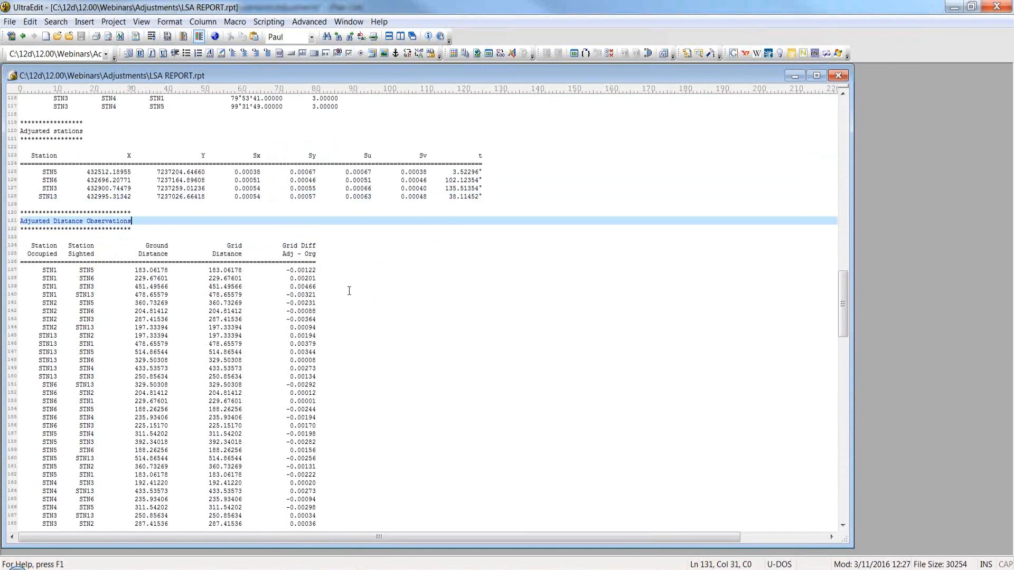
{"action": "scroll", "coordinate": [349, 291], "scroll_direction": "down", "scroll_amount": 2}
{"action": "left_click", "coordinate": [172, 230]}
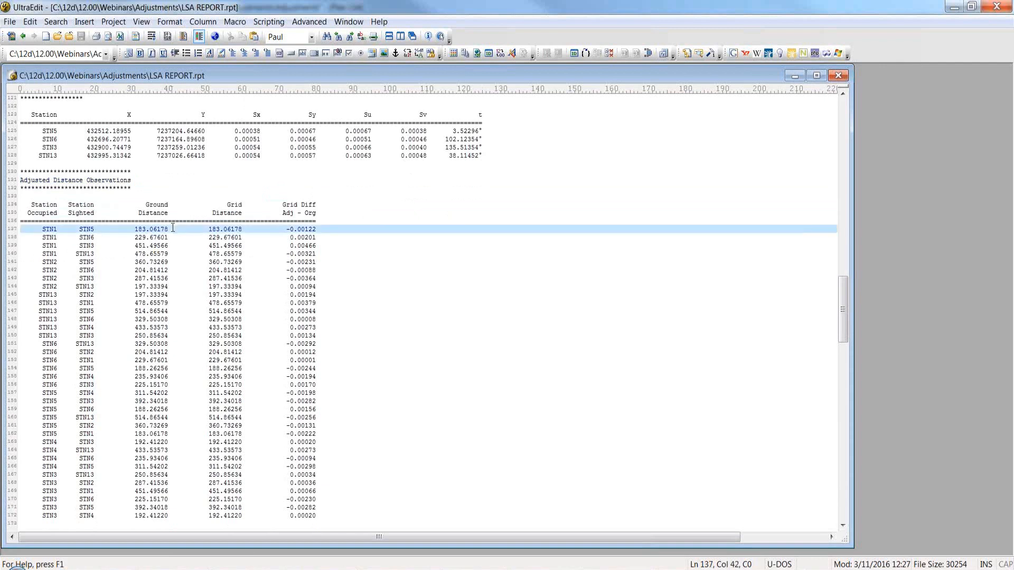
{"action": "left_click", "coordinate": [241, 229]}
{"action": "left_click", "coordinate": [147, 229]}
{"action": "left_click", "coordinate": [247, 229]}
{"action": "scroll", "coordinate": [265, 285], "scroll_direction": "down", "scroll_amount": 2}
{"action": "scroll", "coordinate": [265, 286], "scroll_direction": "down", "scroll_amount": 5}
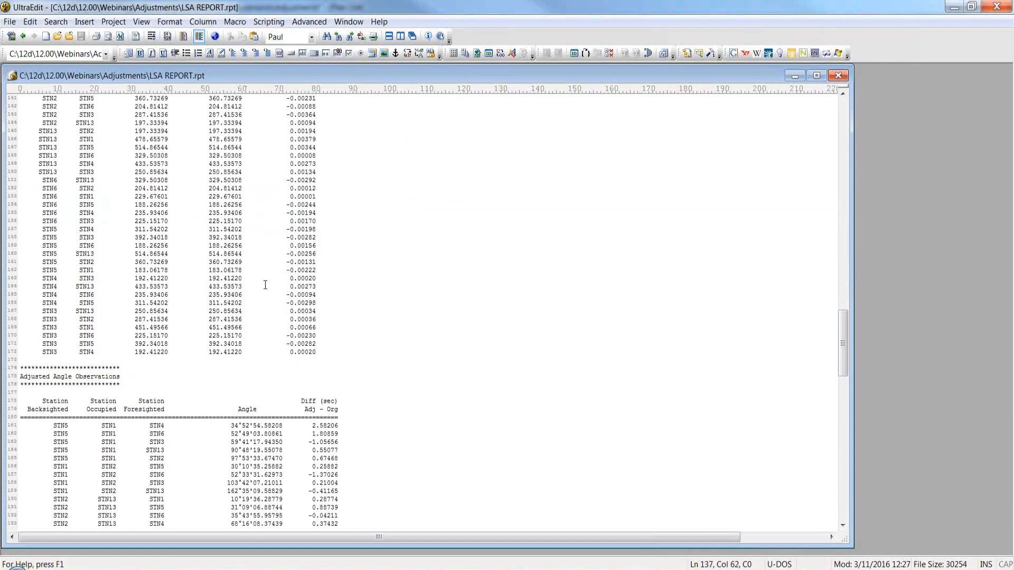
- Examine the adjusted angle differences and the reference variance and reference So in the adjustment statistics
{"action": "scroll", "coordinate": [265, 285], "scroll_direction": "down", "scroll_amount": 2}
{"action": "scroll", "coordinate": [251, 284], "scroll_direction": "down", "scroll_amount": 3}
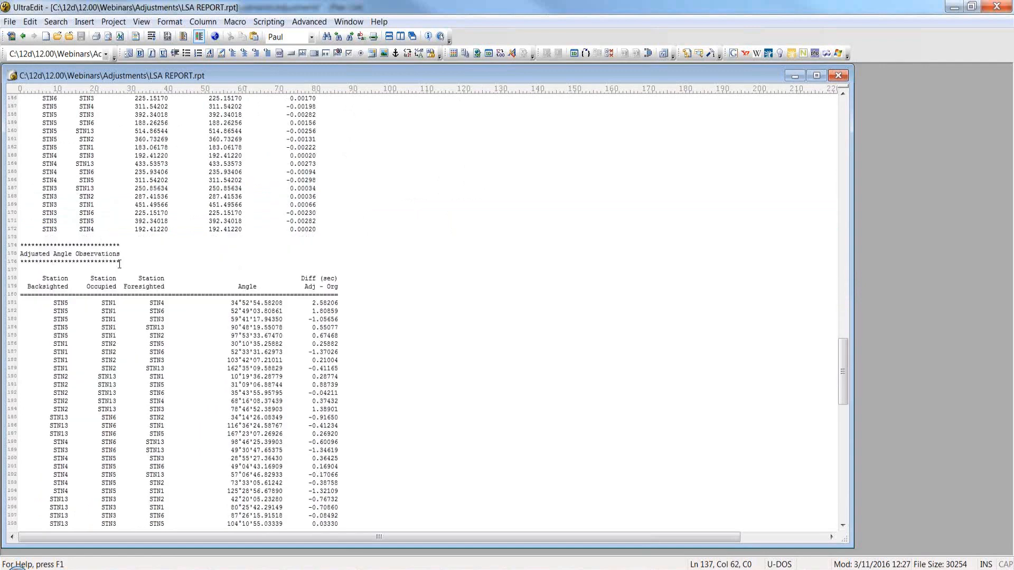
{"action": "scroll", "coordinate": [273, 387], "scroll_direction": "down", "scroll_amount": 2}
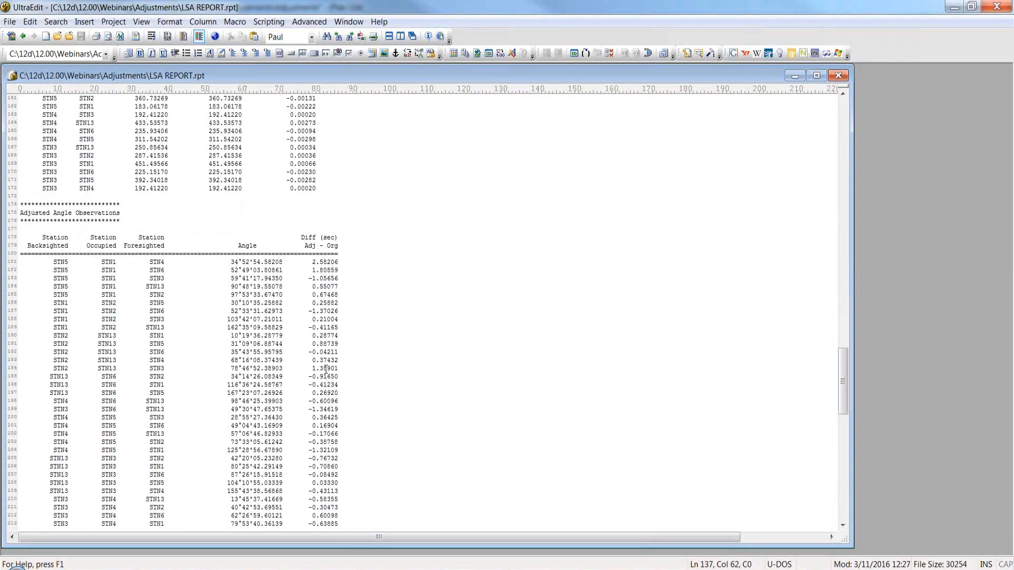
{"action": "scroll", "coordinate": [326, 369], "scroll_direction": "down", "scroll_amount": 2}
{"action": "scroll", "coordinate": [326, 368], "scroll_direction": "down", "scroll_amount": 5}
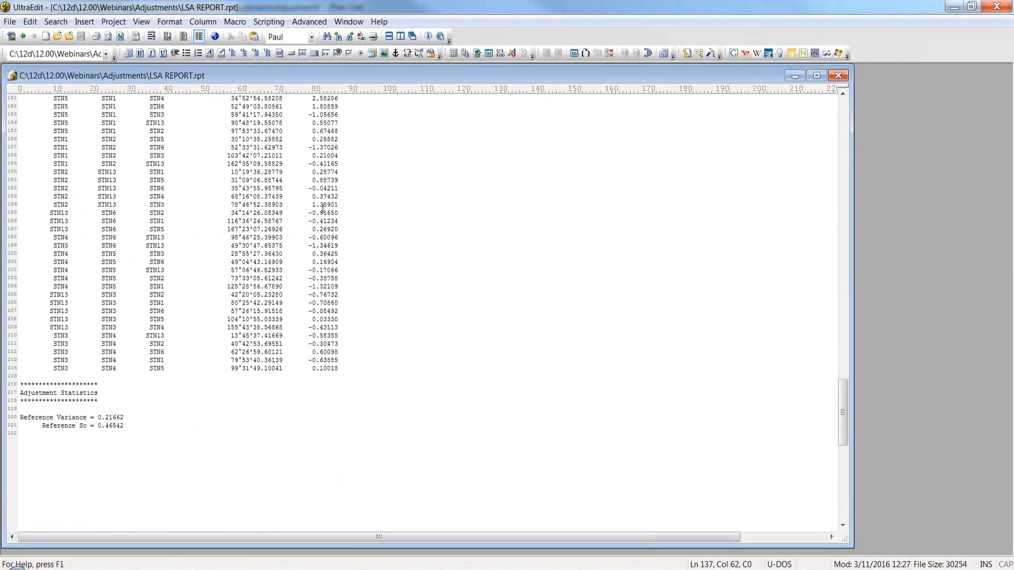
{"action": "left_click", "coordinate": [344, 213]}
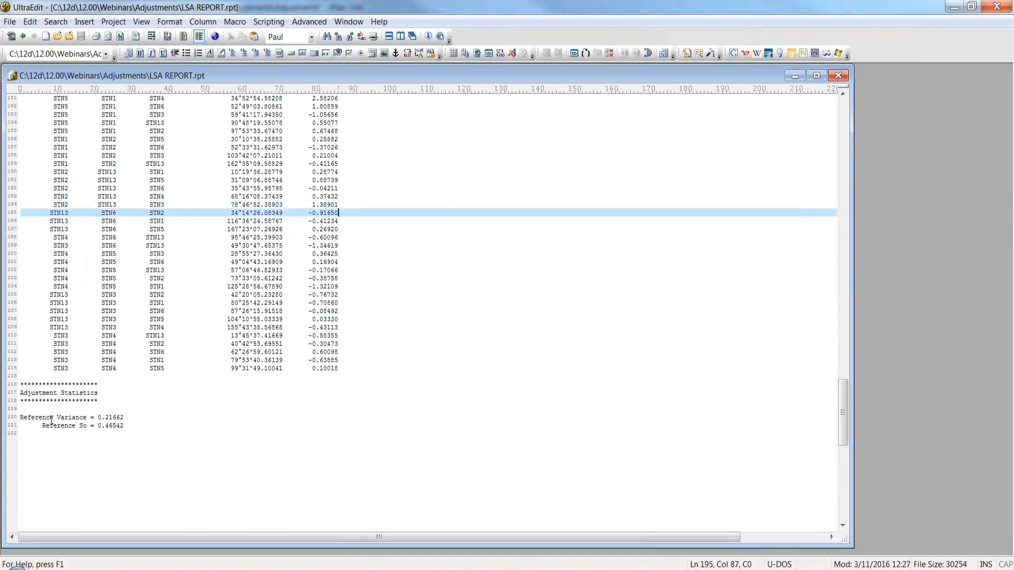
{"action": "left_click", "coordinate": [128, 417]}
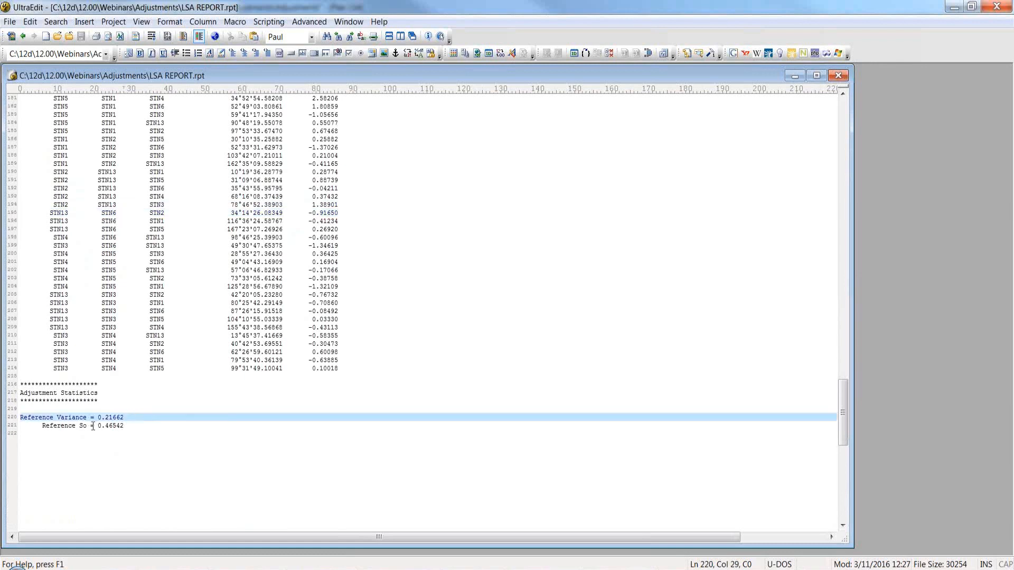
{"action": "left_click", "coordinate": [132, 428]}
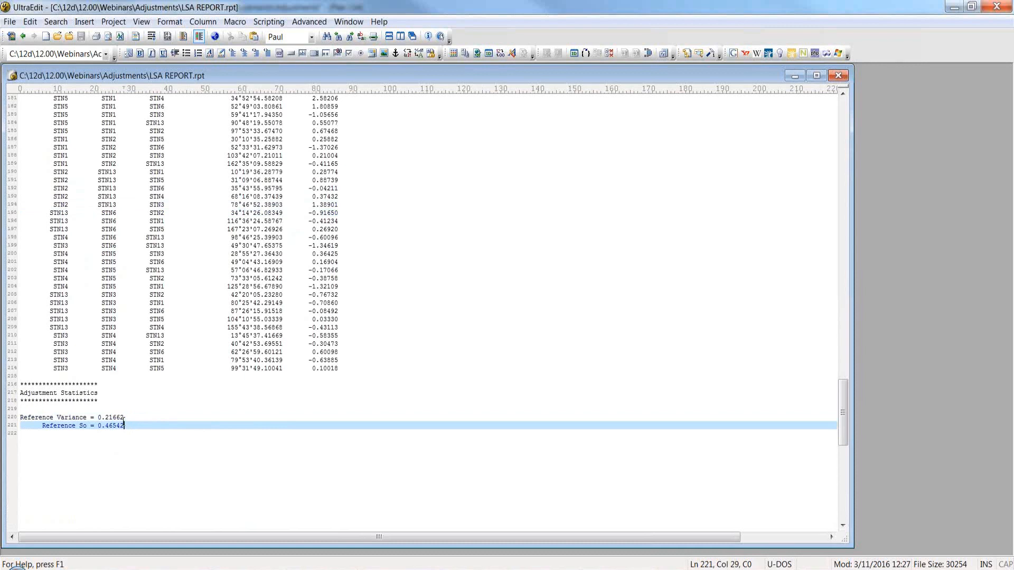
{"action": "left_click_drag", "start_coordinate": [125, 417], "coordinate": [94, 417]}
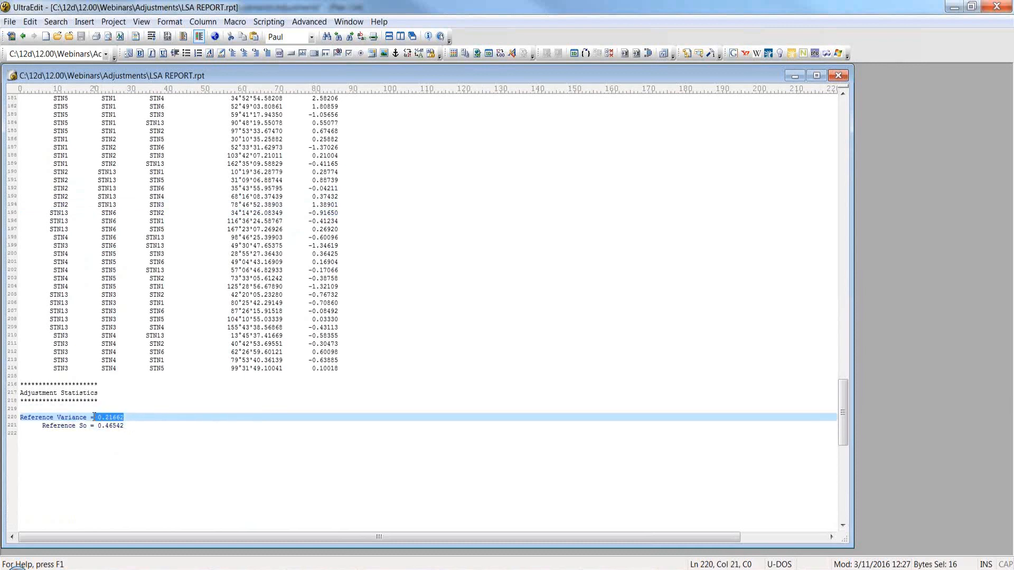
{"action": "left_click", "coordinate": [126, 419]}
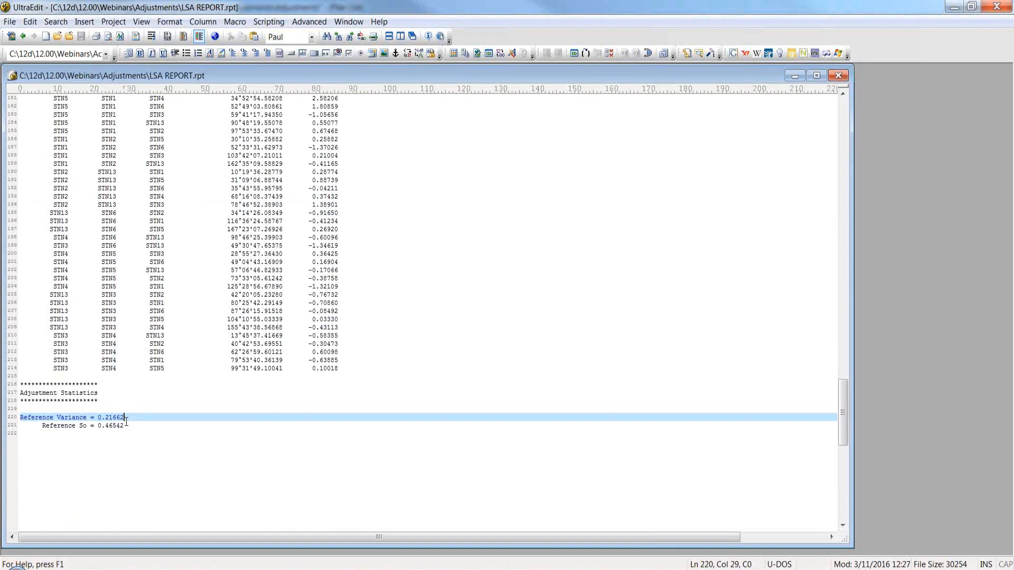
{"action": "left_click_drag", "start_coordinate": [127, 420], "coordinate": [97, 418]}
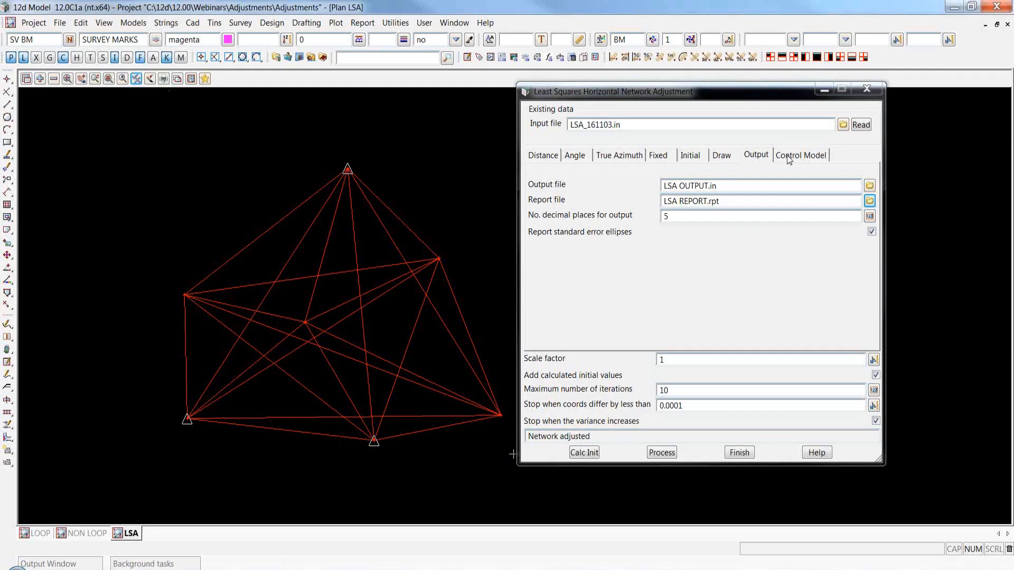
- Create the adjusted stations in the CONTROL model with update of existing control points enabled, and check the created and updated counts
{"action": "left_click", "coordinate": [787, 156]}
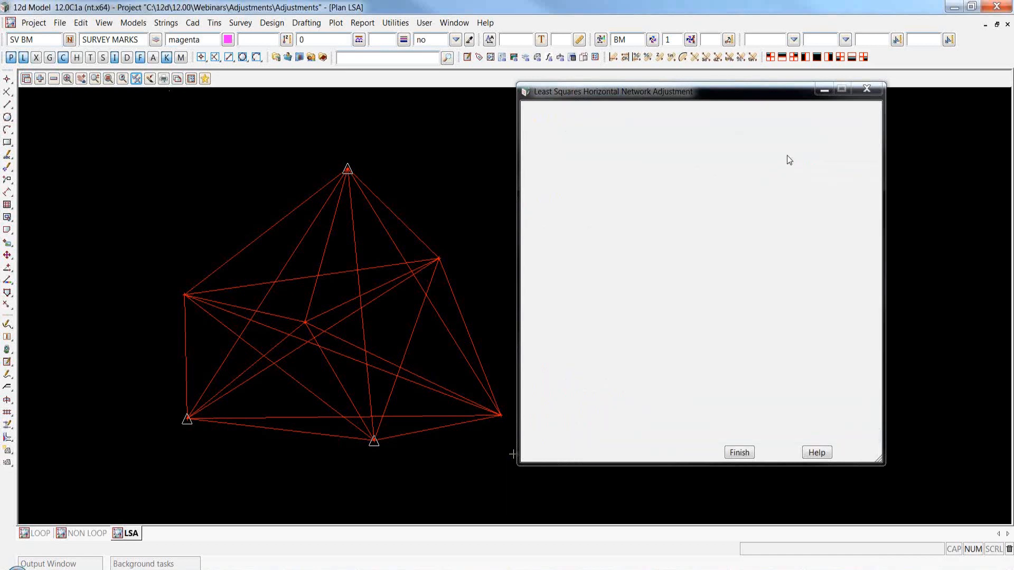
{"action": "left_click", "coordinate": [707, 249]}
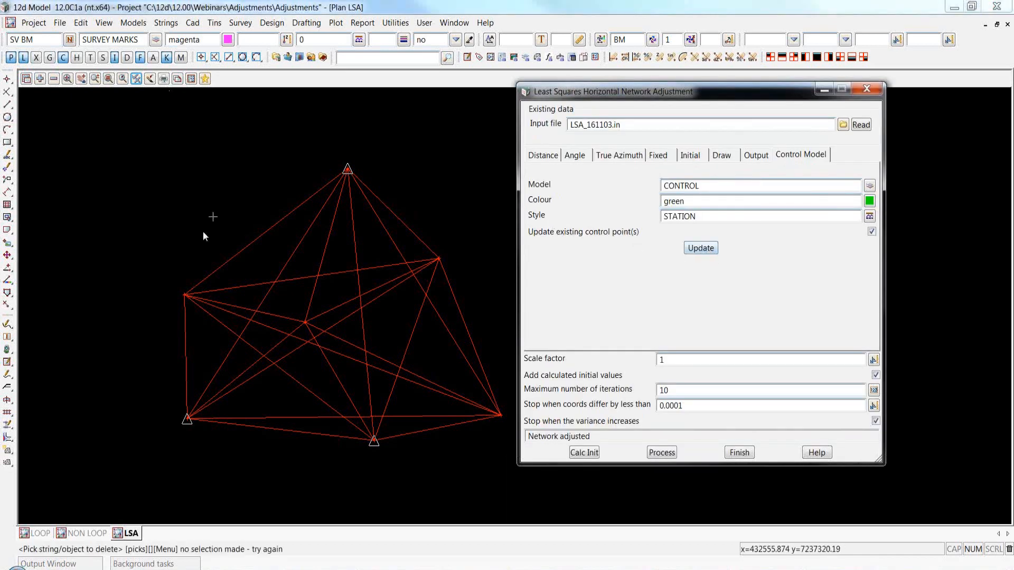
{"action": "left_click", "coordinate": [702, 248]}
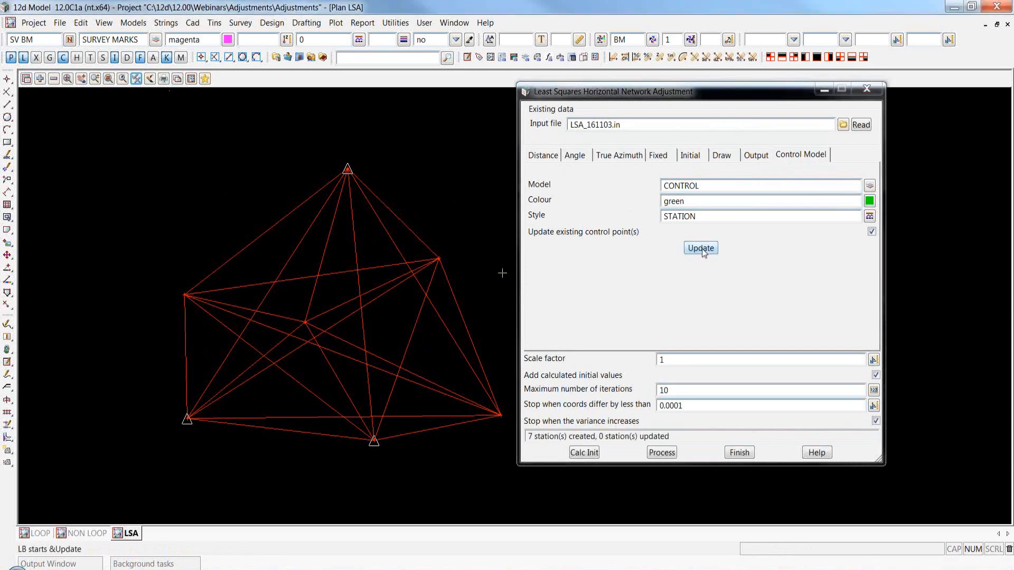
{"action": "left_click_drag", "start_coordinate": [528, 436], "coordinate": [669, 440]}
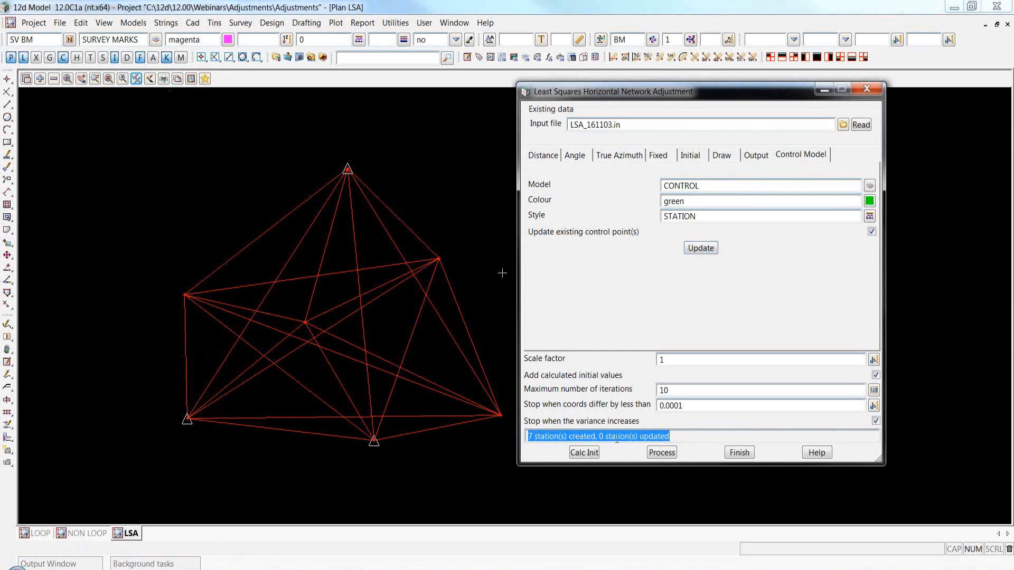
{"action": "left_click", "coordinate": [600, 436]}
{"action": "left_click", "coordinate": [669, 436]}
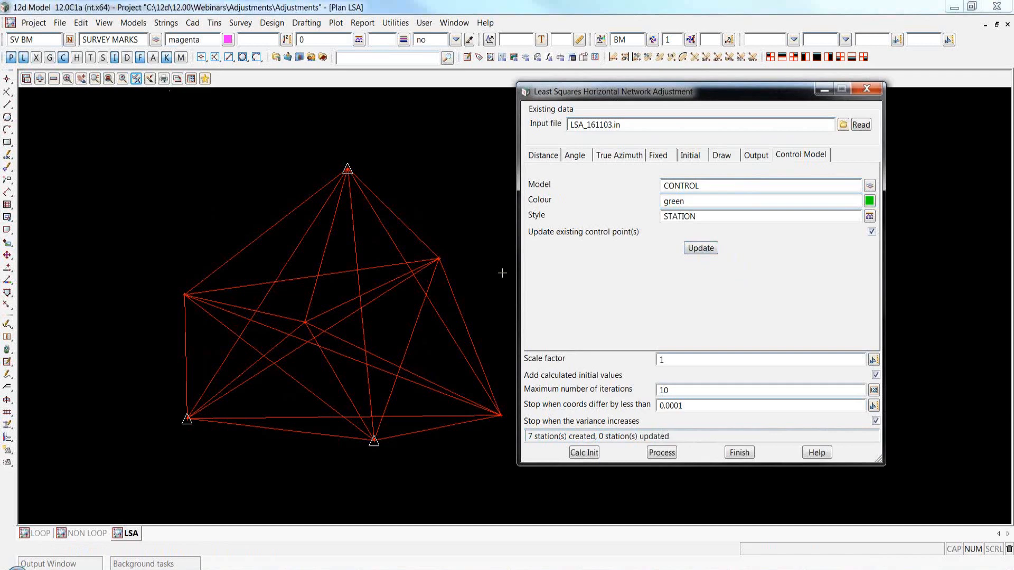
- Turn on string names in the LSA plan view to label the error ellipse at station STN3
{"action": "left_click", "coordinate": [454, 274]}
{"action": "scroll", "coordinate": [460, 257], "scroll_direction": "up", "scroll_amount": 2}
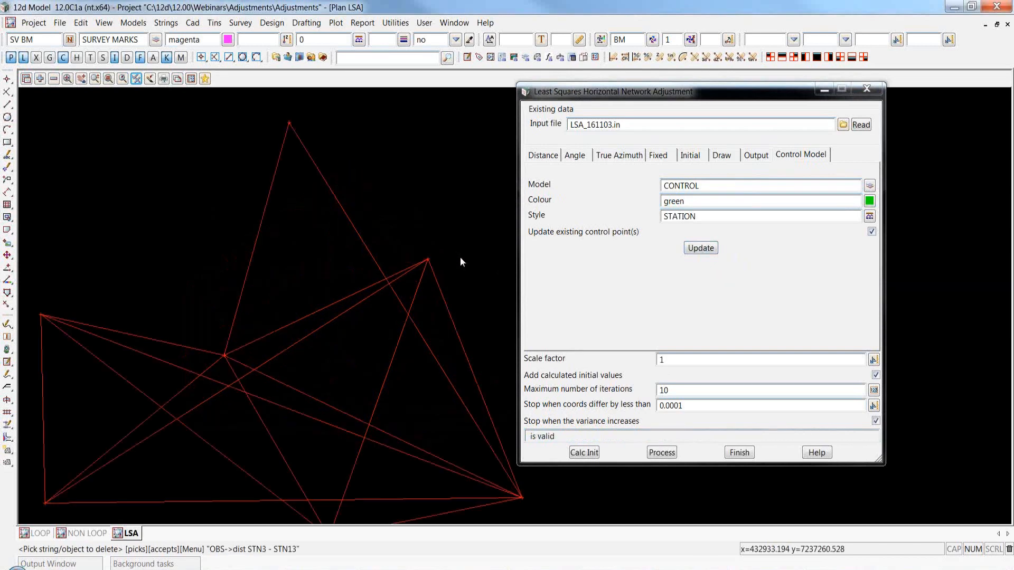
{"action": "scroll", "coordinate": [454, 264], "scroll_direction": "up", "scroll_amount": 6}
{"action": "left_click", "coordinate": [431, 263]}
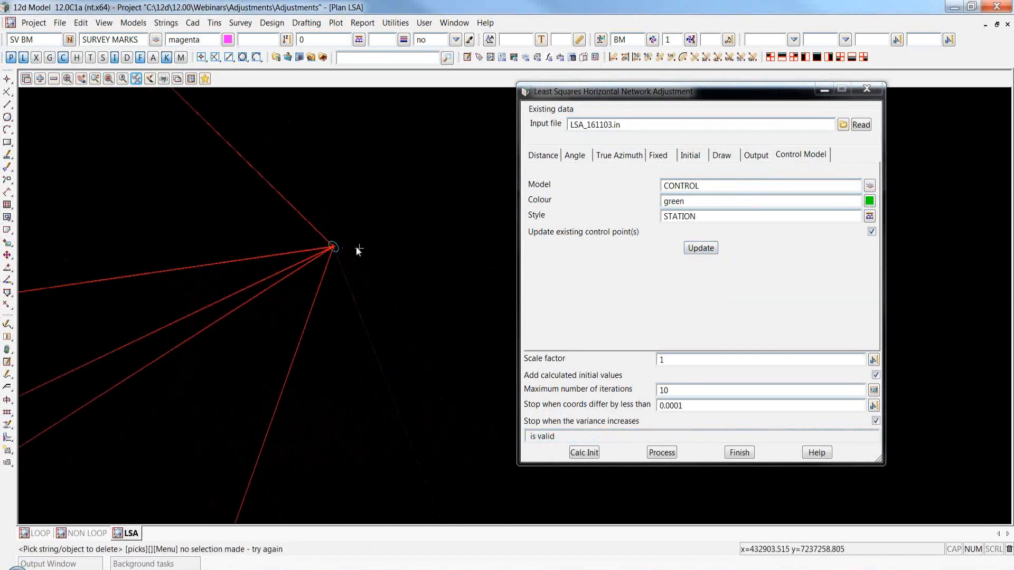
{"action": "scroll", "coordinate": [342, 242], "scroll_direction": "up", "scroll_amount": 8}
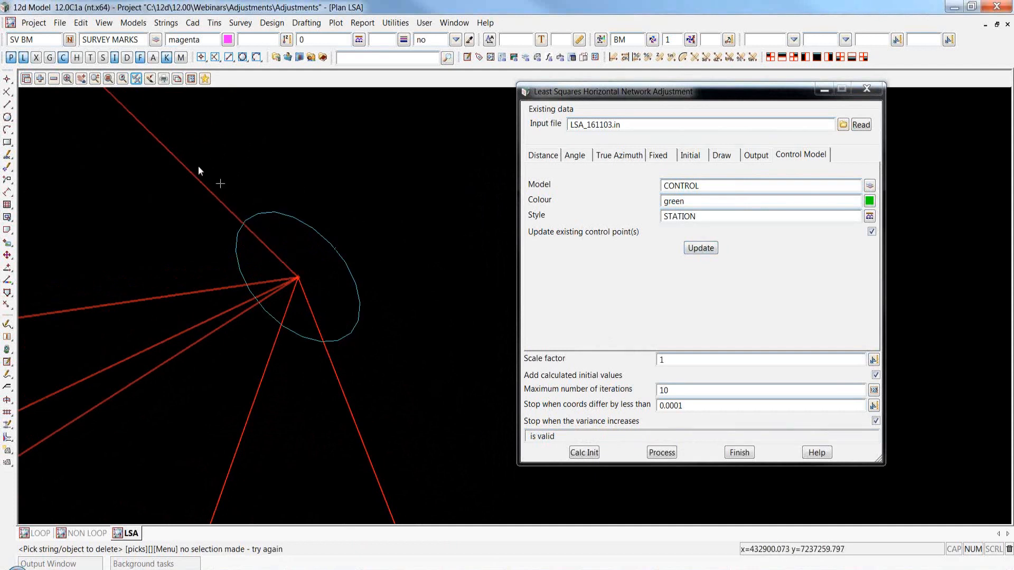
{"action": "left_click", "coordinate": [138, 79]}
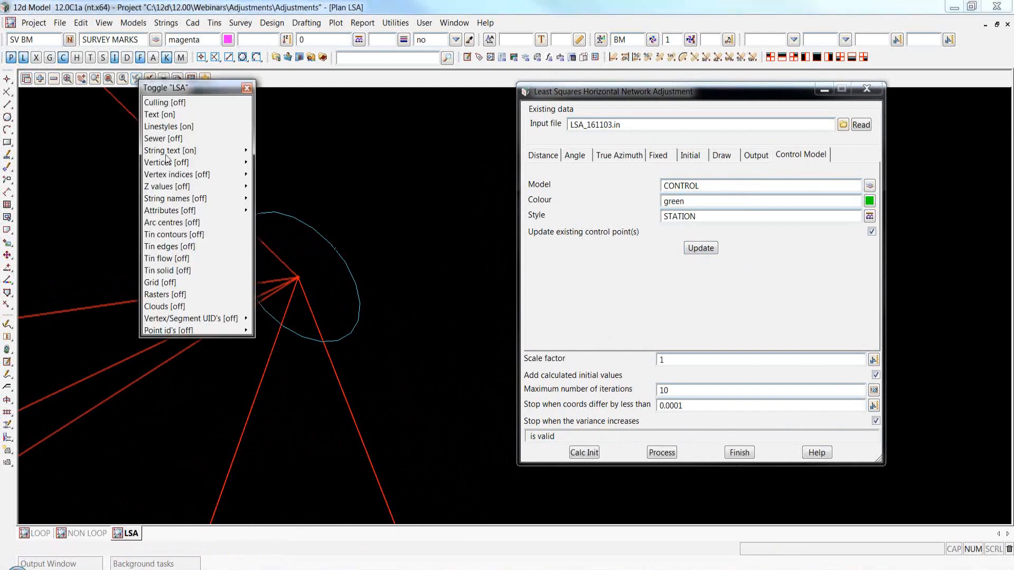
{"action": "left_click", "coordinate": [174, 198]}
{"action": "scroll", "coordinate": [332, 298], "scroll_direction": "up", "scroll_amount": 3}
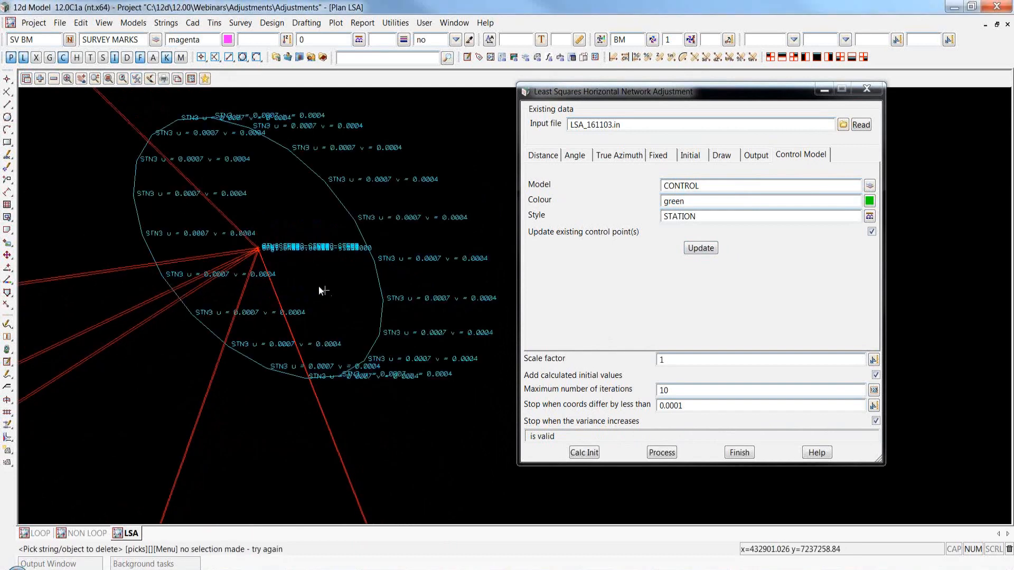
{"action": "scroll", "coordinate": [232, 213], "scroll_direction": "up", "scroll_amount": 2}
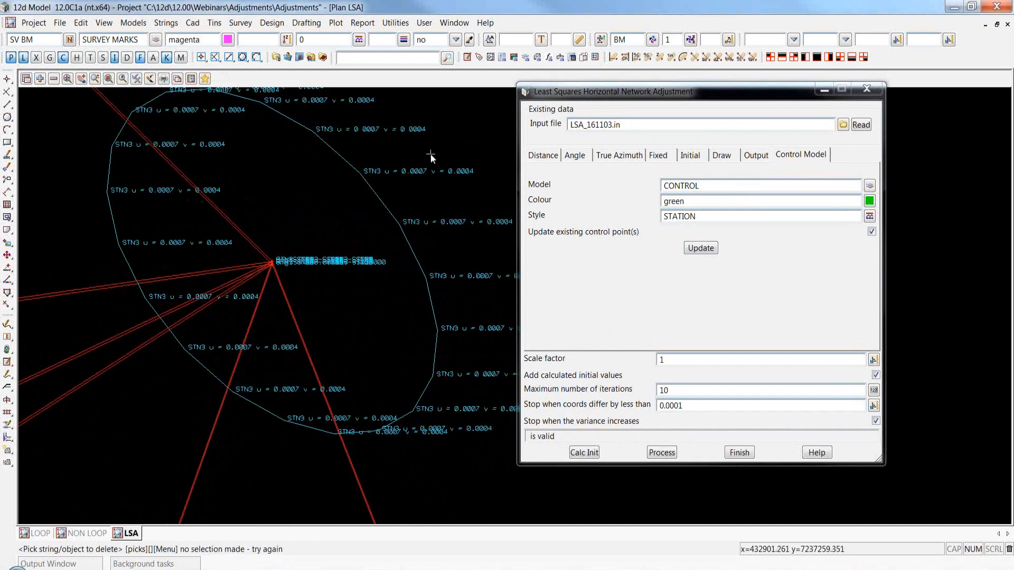
- Examine the labelled error ellipses at the other adjusted stations, including STN6 and STN5, and compare their u and v values
{"action": "scroll", "coordinate": [451, 137], "scroll_direction": "down", "scroll_amount": 5}
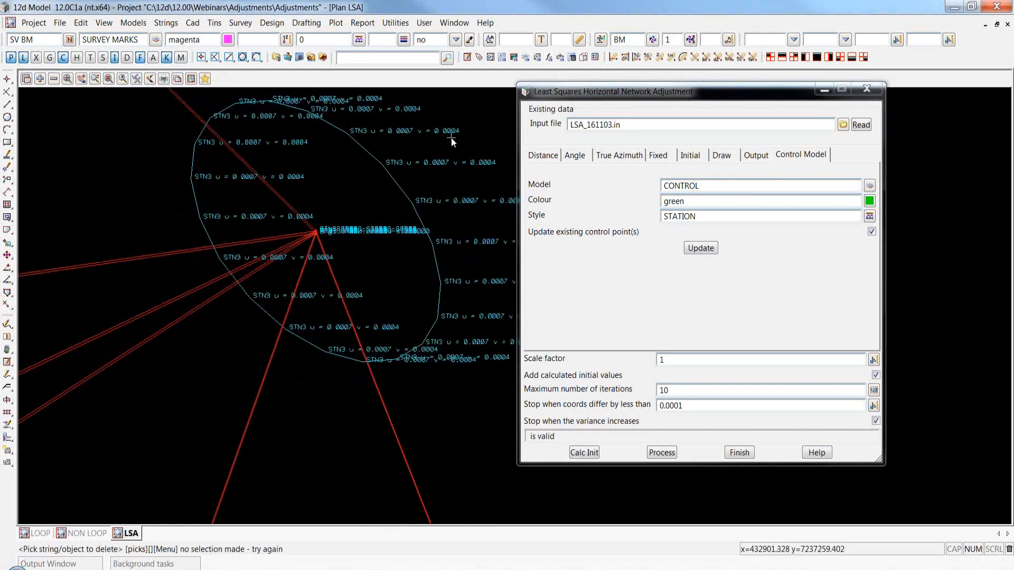
{"action": "scroll", "coordinate": [461, 179], "scroll_direction": "down", "scroll_amount": 5}
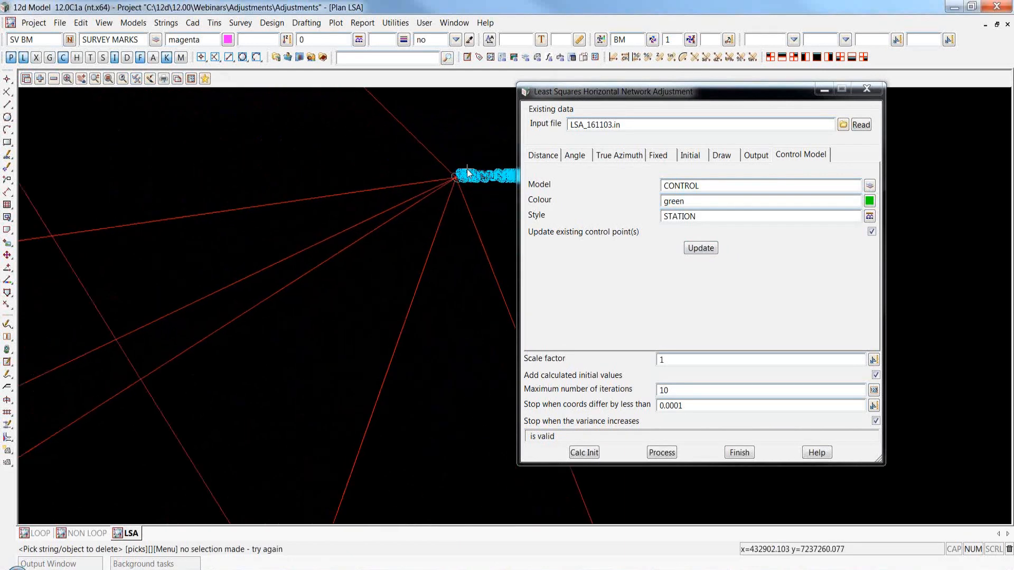
{"action": "scroll", "coordinate": [214, 278], "scroll_direction": "up", "scroll_amount": 5}
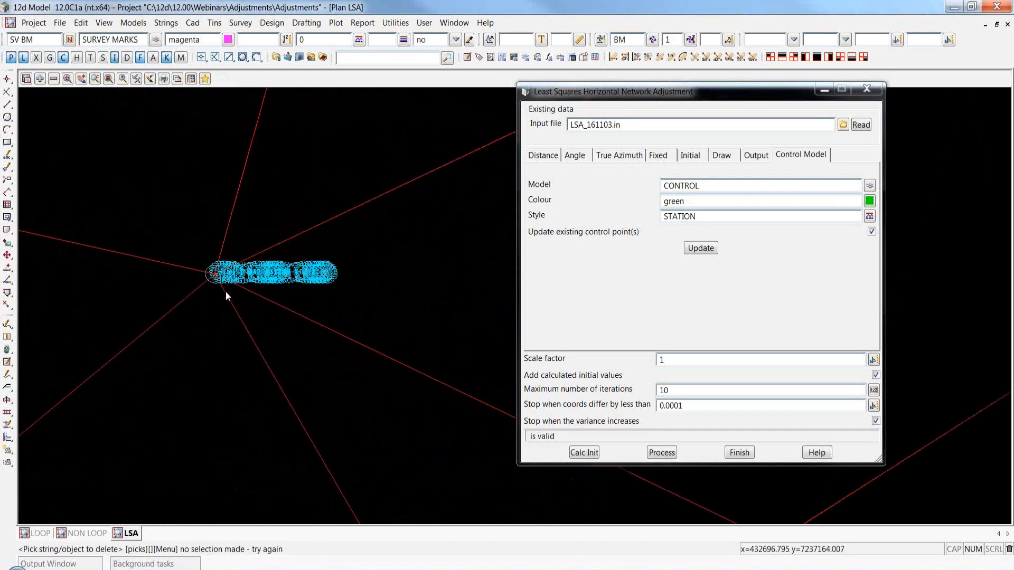
{"action": "scroll", "coordinate": [302, 223], "scroll_direction": "down", "scroll_amount": 3}
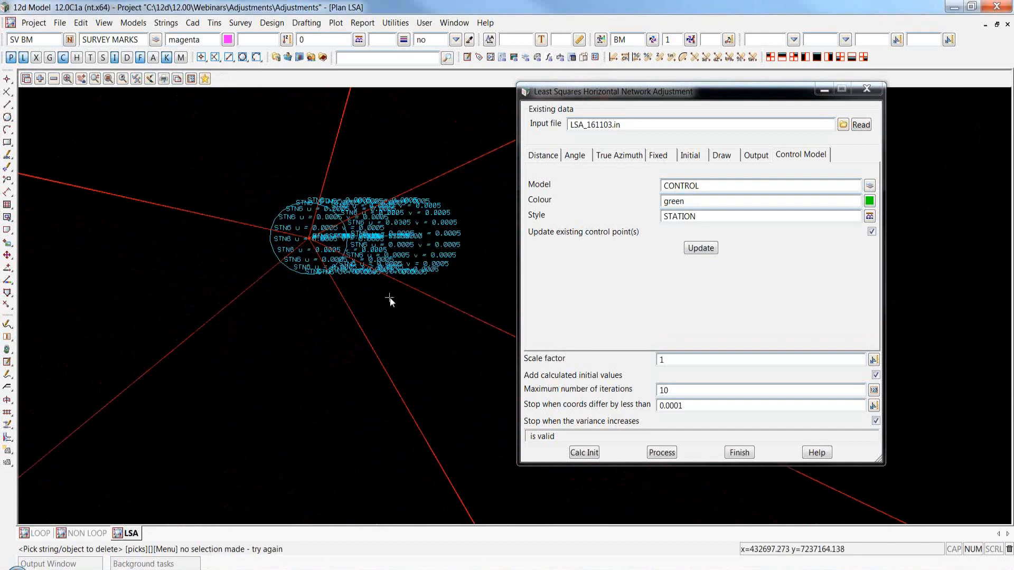
{"action": "scroll", "coordinate": [396, 254], "scroll_direction": "down", "scroll_amount": 5}
{"action": "scroll", "coordinate": [410, 242], "scroll_direction": "down", "scroll_amount": 2}
{"action": "scroll", "coordinate": [96, 183], "scroll_direction": "up", "scroll_amount": 6}
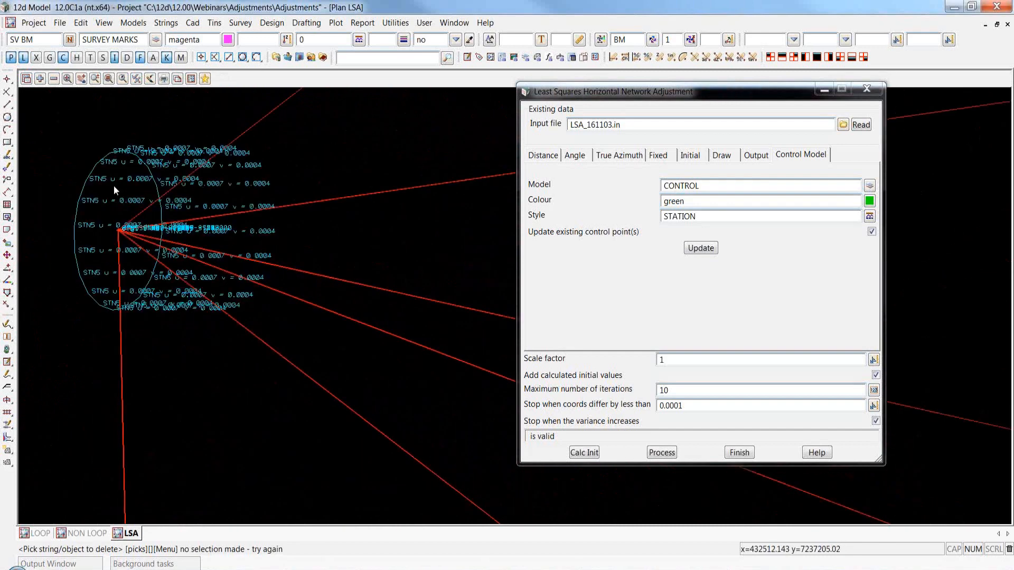
{"action": "scroll", "coordinate": [114, 187], "scroll_direction": "up", "scroll_amount": 1}
{"action": "scroll", "coordinate": [139, 274], "scroll_direction": "down", "scroll_amount": 2}
{"action": "scroll", "coordinate": [69, 231], "scroll_direction": "down", "scroll_amount": 3}
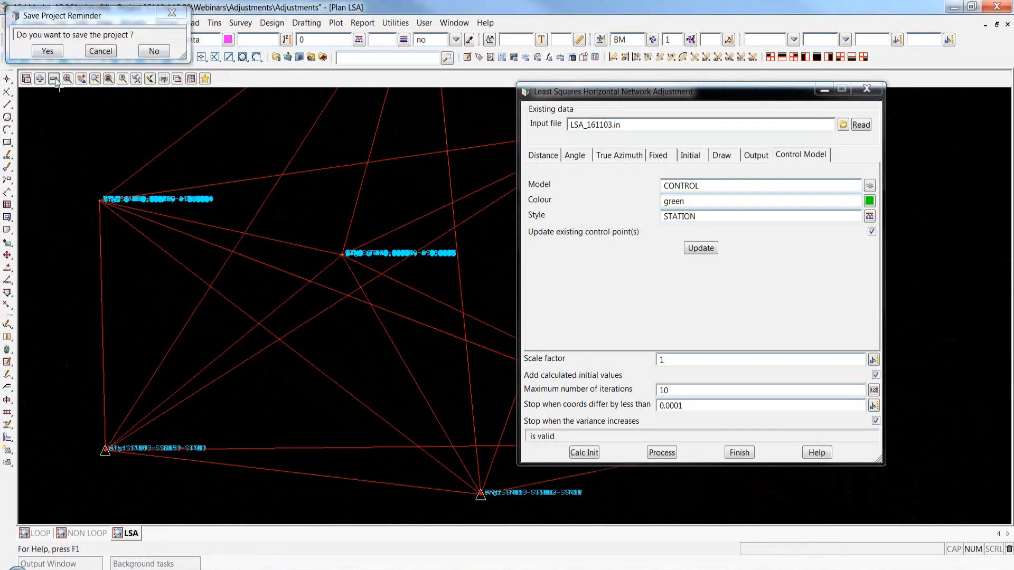
- Remove the OBS model from the LSA plan view and add the CONTROL model to it
{"action": "left_click", "coordinate": [54, 78]}
{"action": "left_click", "coordinate": [90, 152]}
{"action": "left_click", "coordinate": [40, 78]}
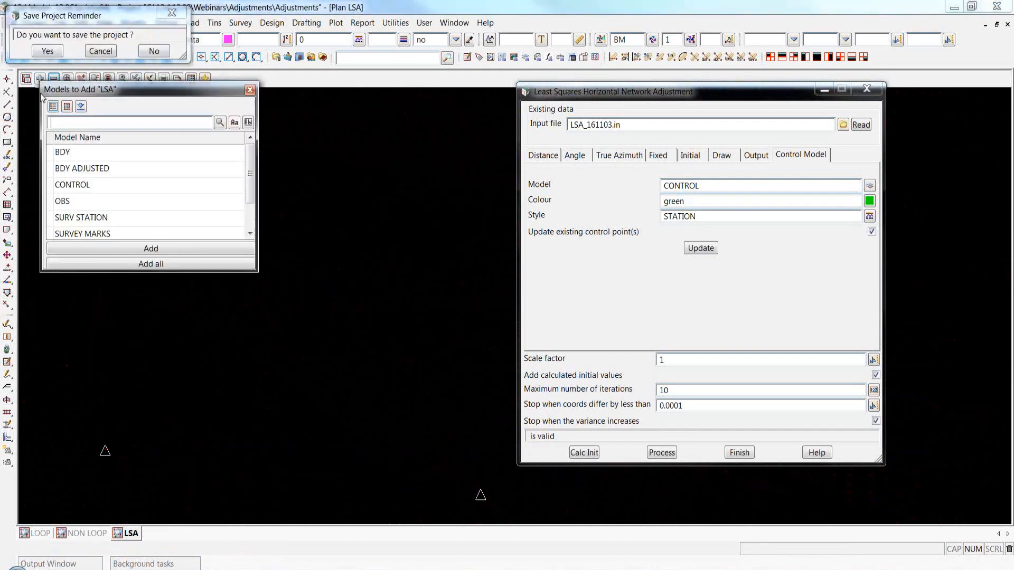
{"action": "left_click", "coordinate": [73, 185]}
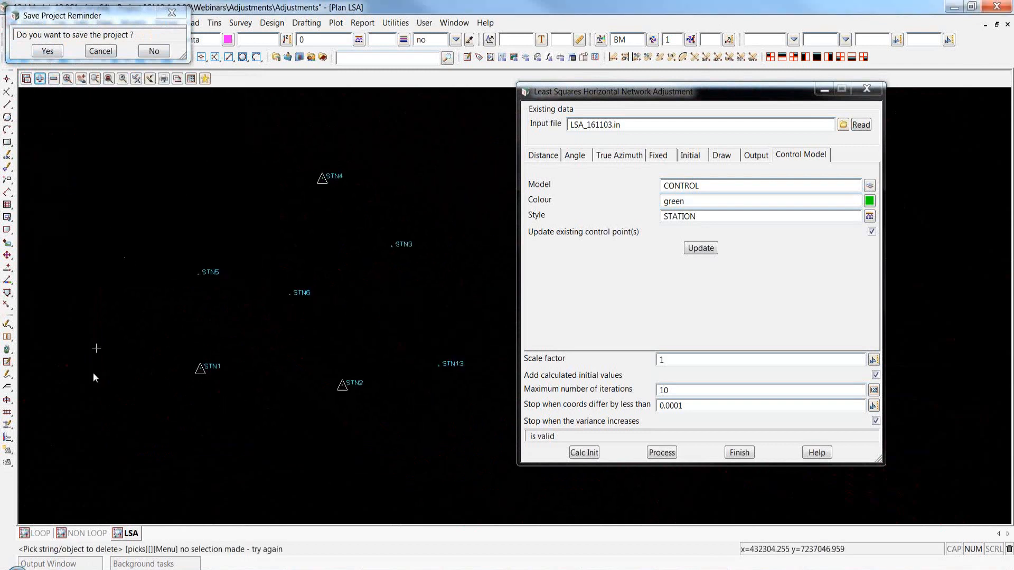
- Save the project
{"action": "left_click", "coordinate": [48, 51]}
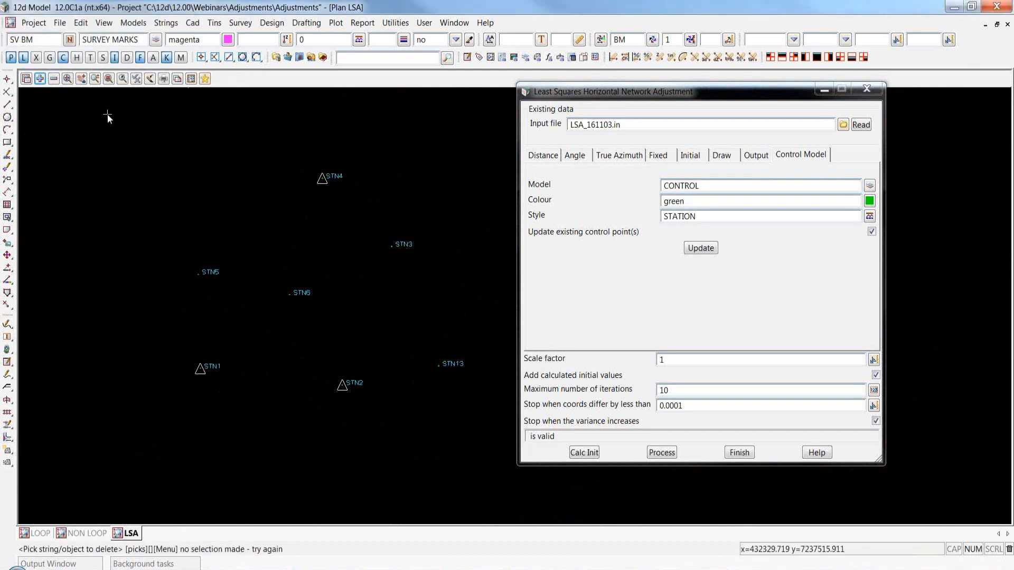
{"action": "left_click", "coordinate": [867, 89]}
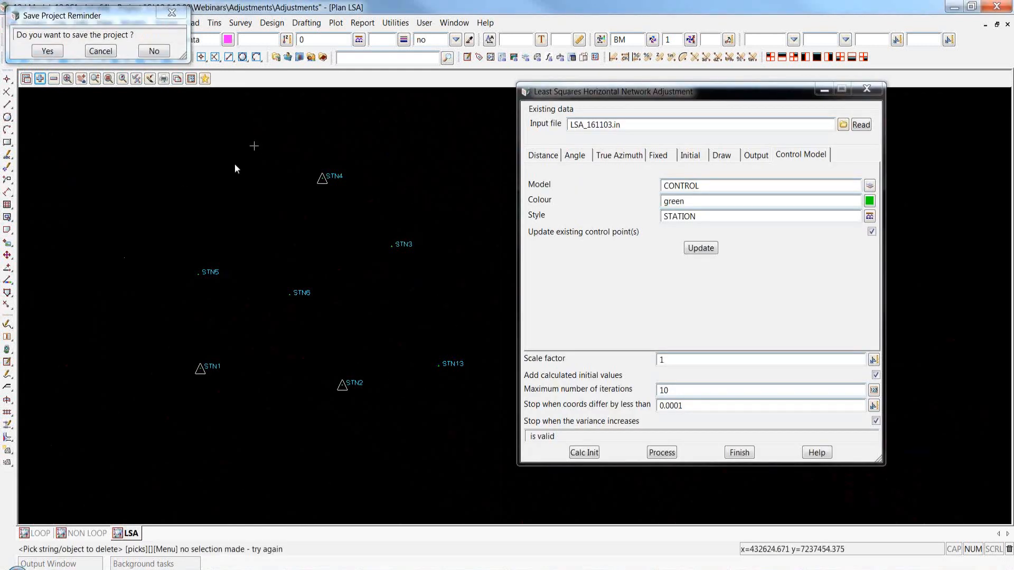
{"action": "left_click", "coordinate": [47, 52]}
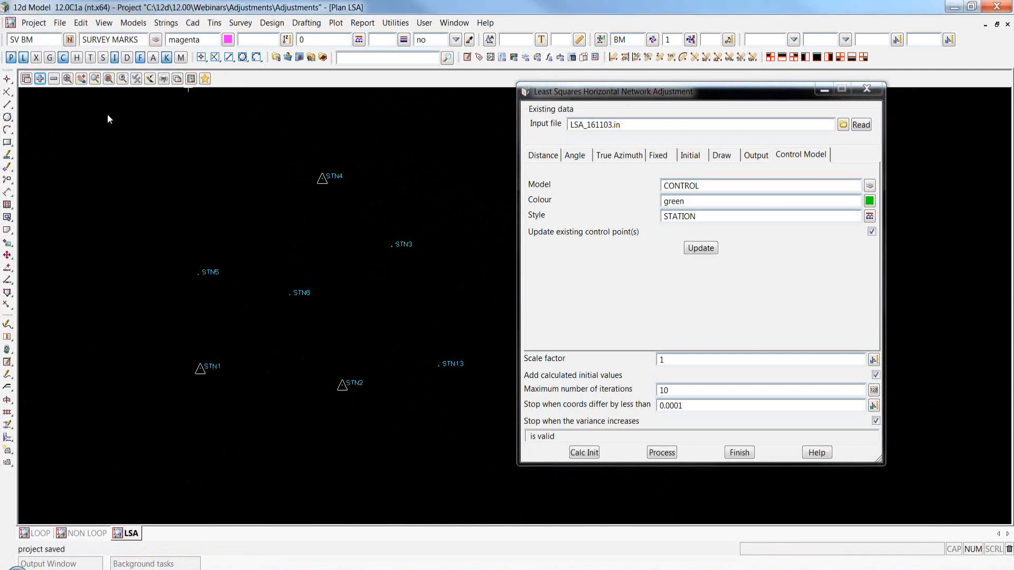